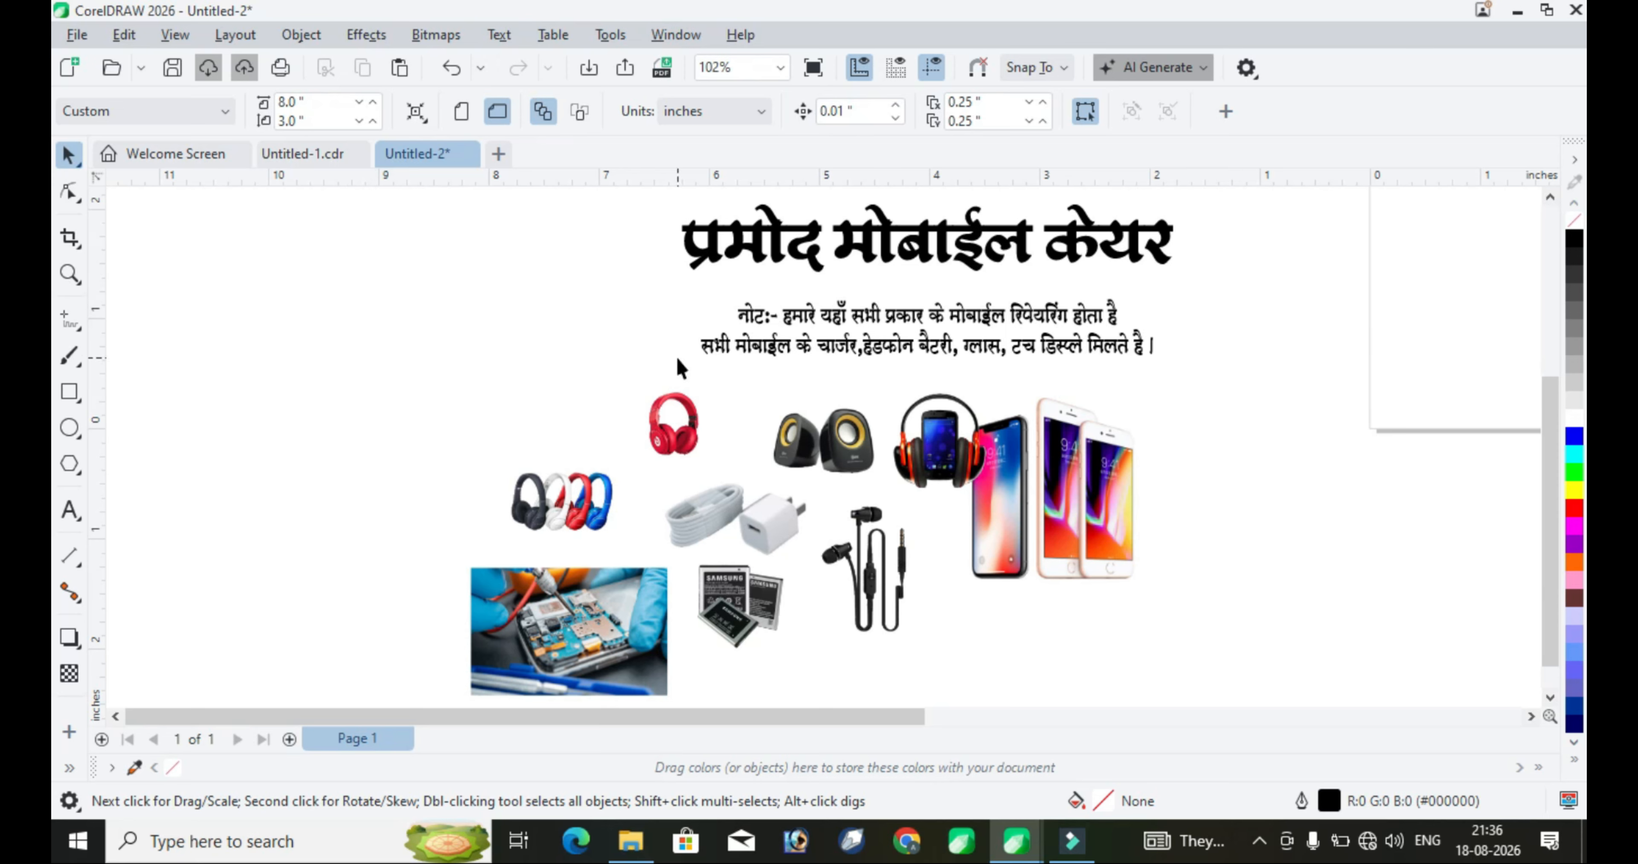
# Create a new landscape RGB document 8.0 inches wide and 3.0 inches high at 300 dpi
pyautogui.click(81, 33)
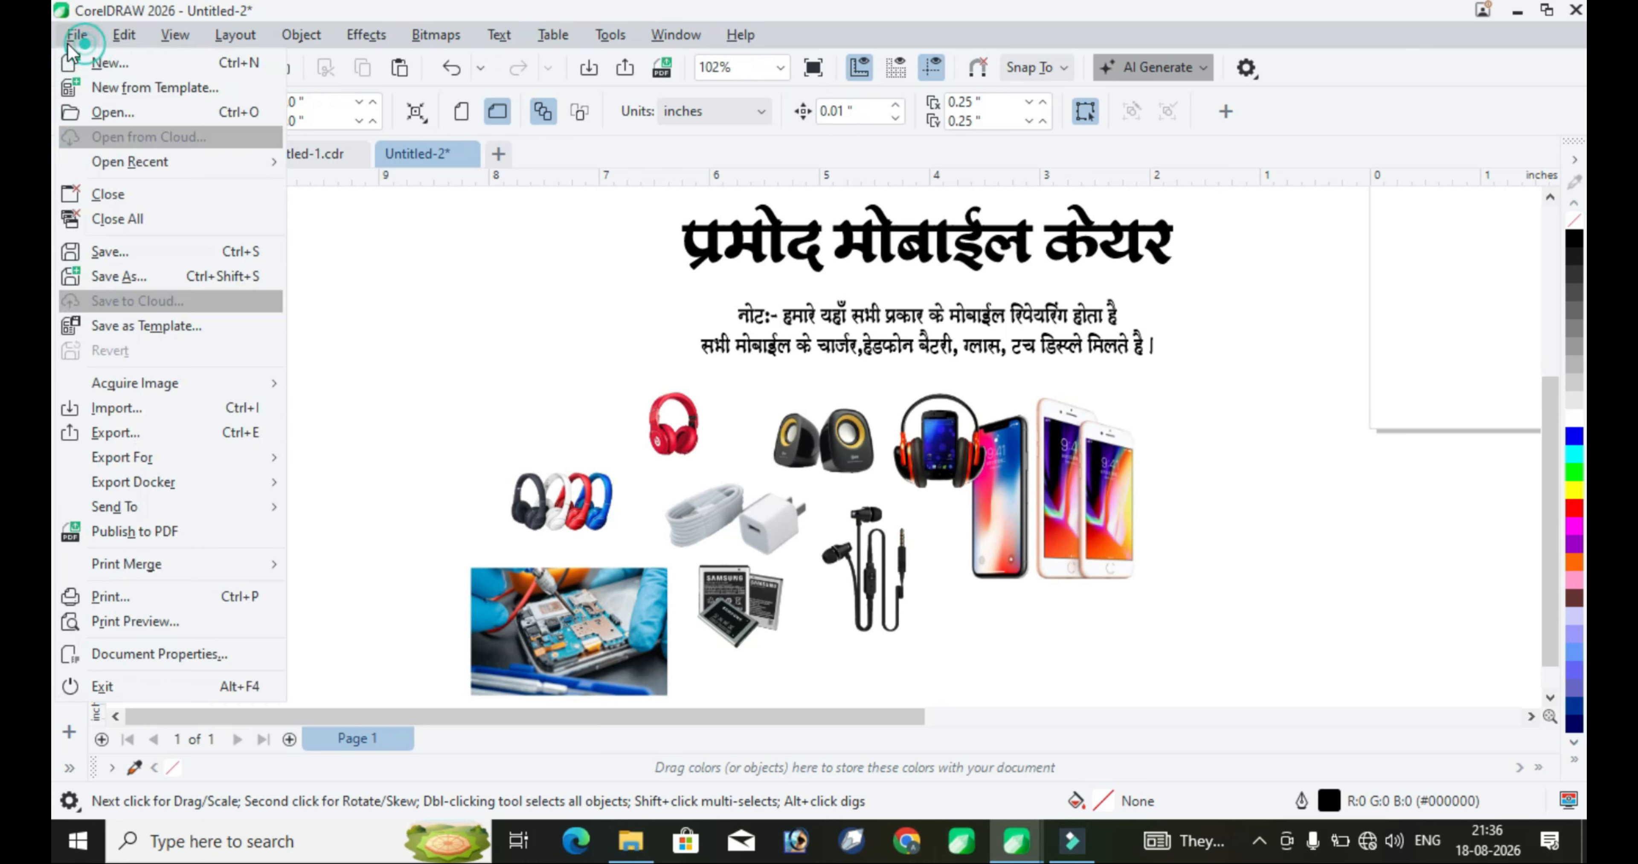
pyautogui.click(109, 62)
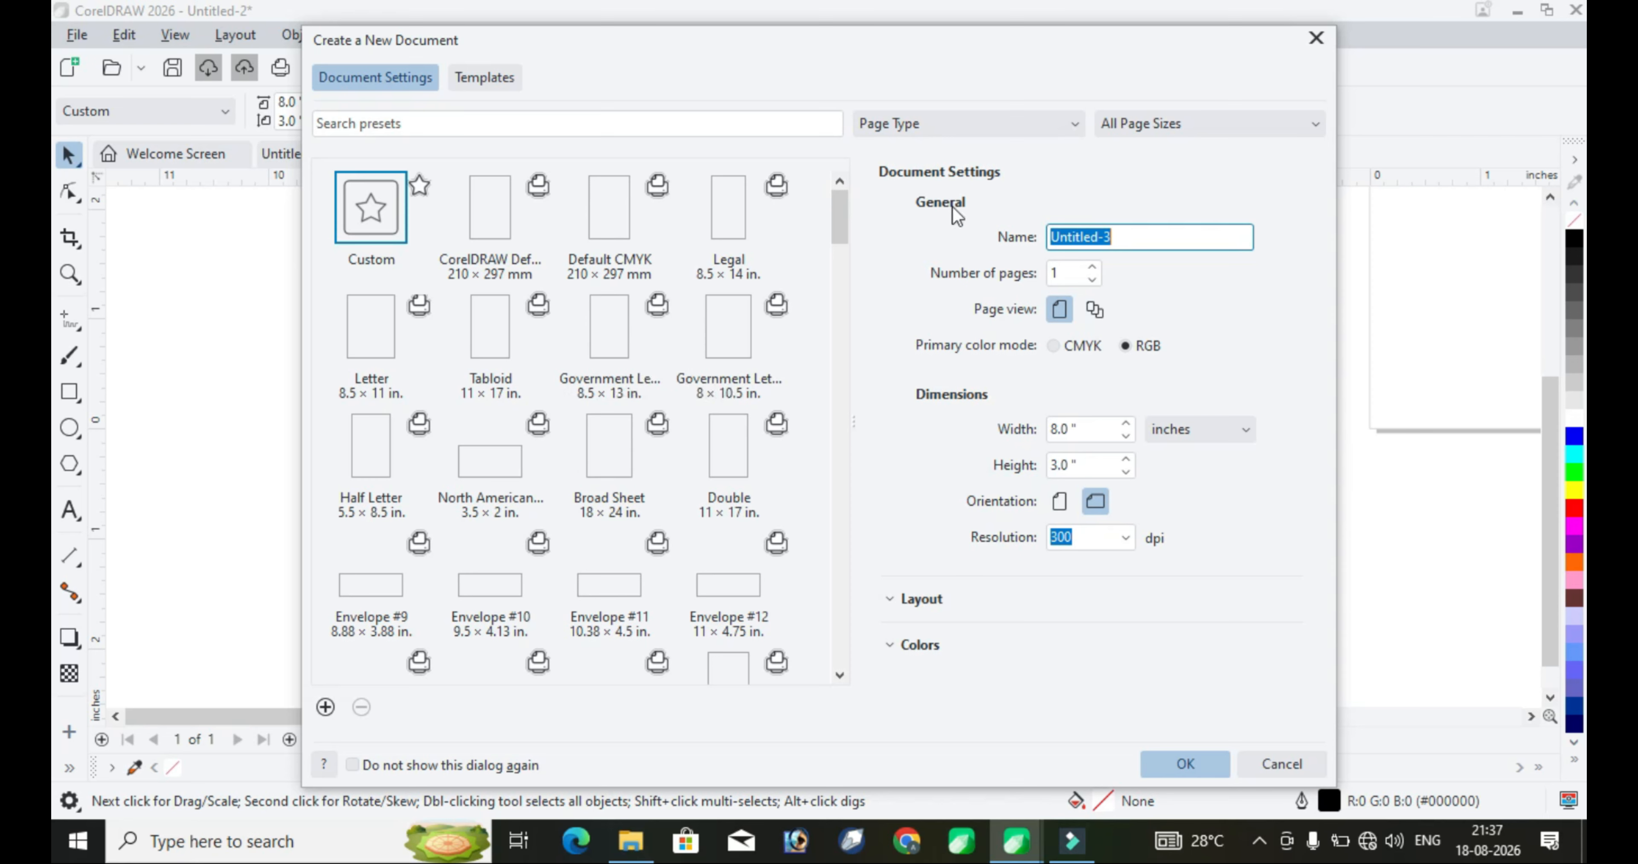
pyautogui.click(1147, 346)
pyautogui.click(1088, 429)
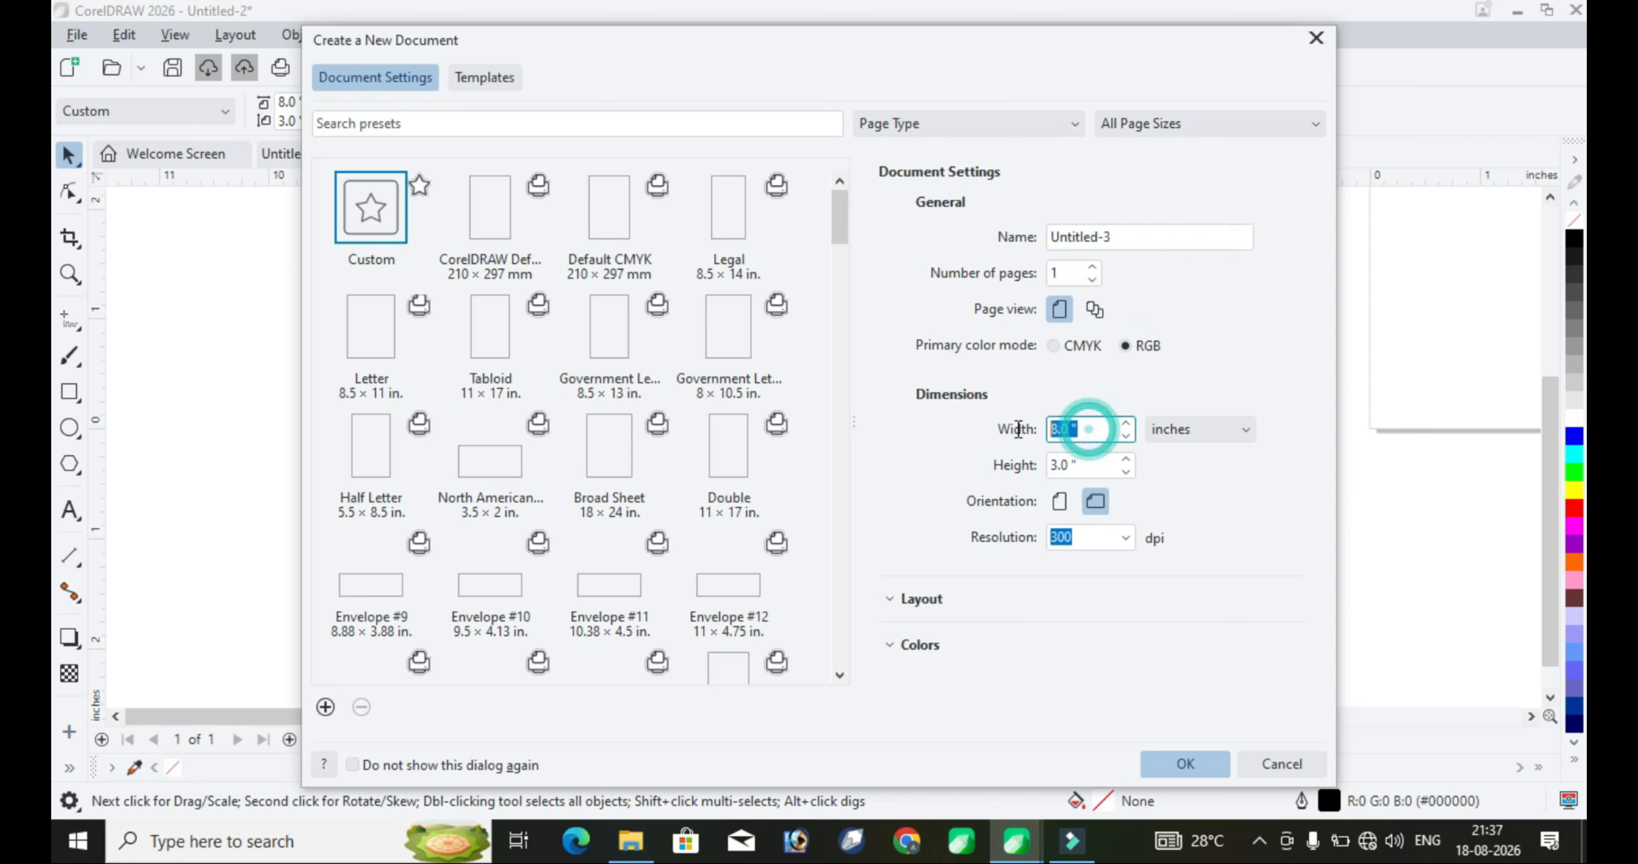
pyautogui.click(1084, 465)
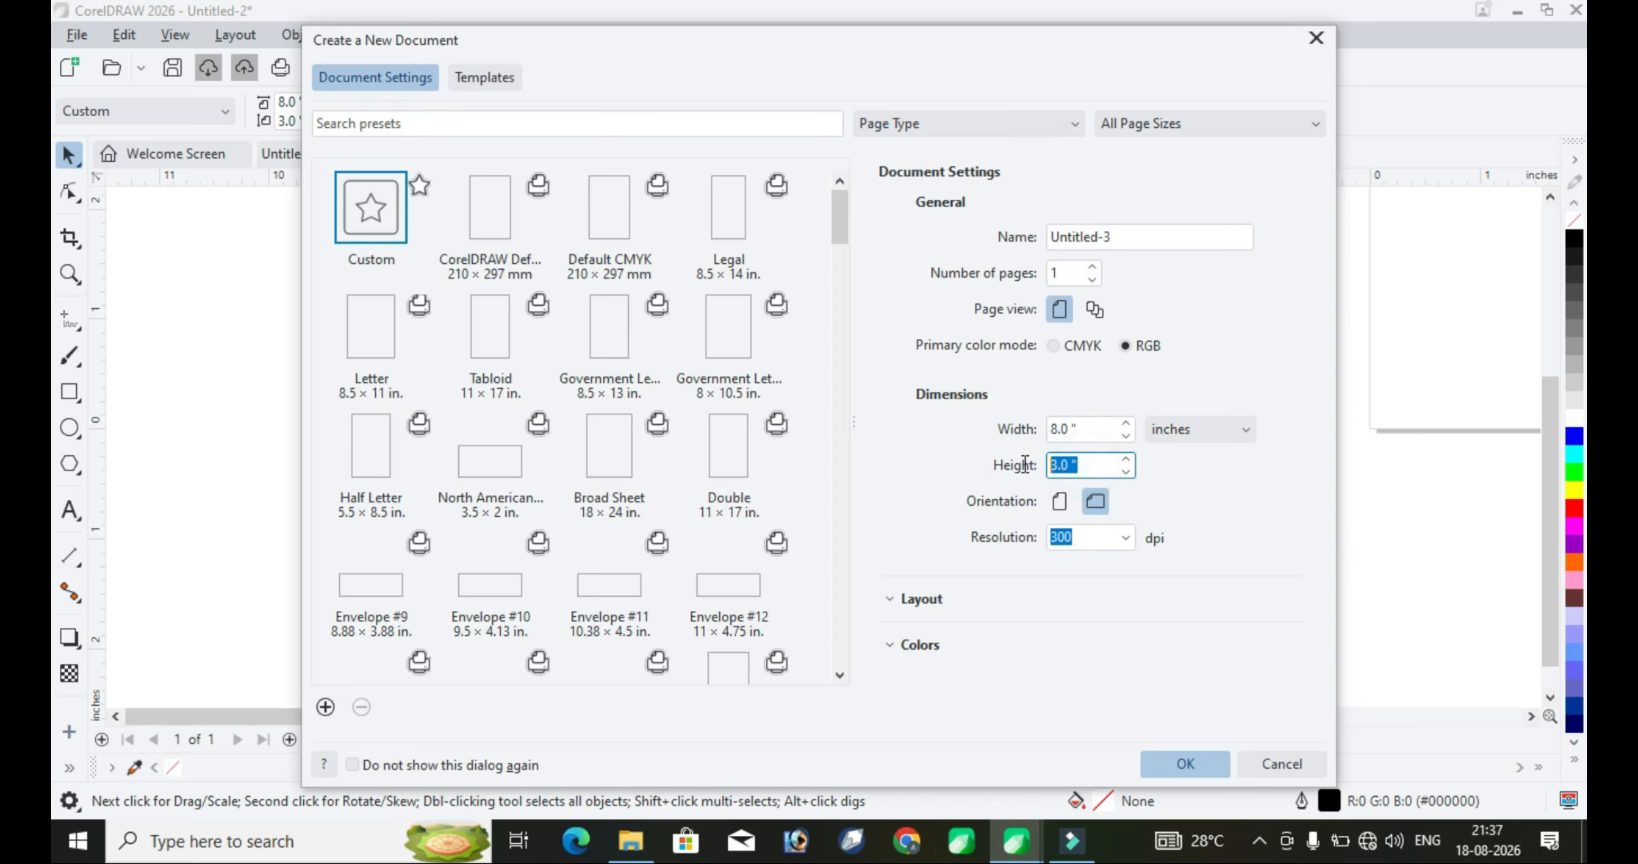
pyautogui.click(1088, 538)
pyautogui.click(1180, 763)
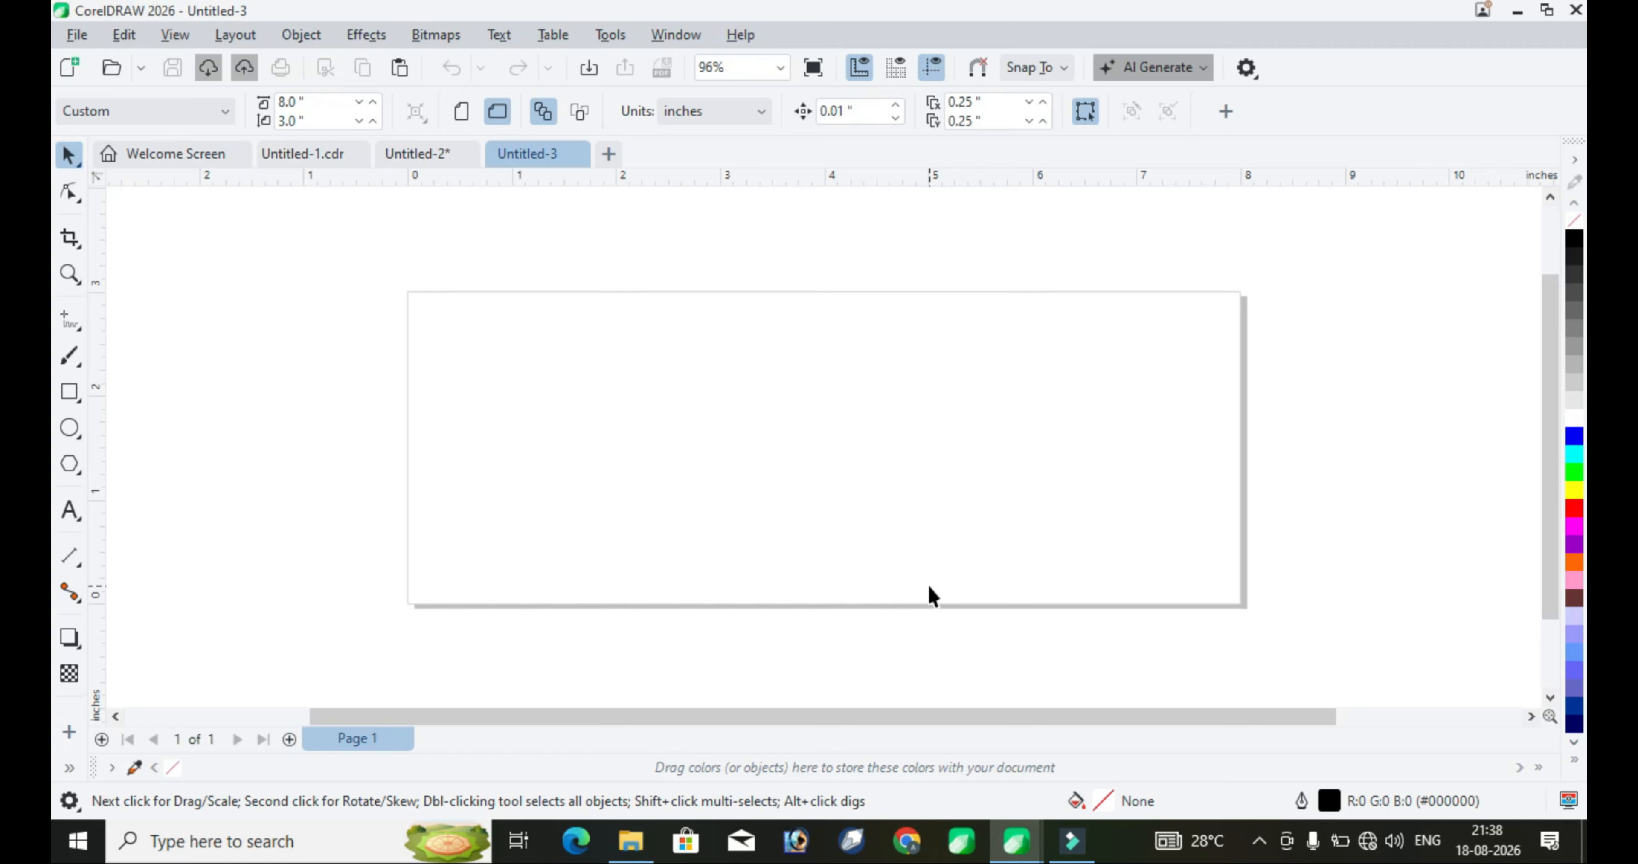
# Add a page-sized rectangle as the banner background and fill it with dark blue (R:0 G:0 B:186)
pyautogui.doubleClick(76, 401)
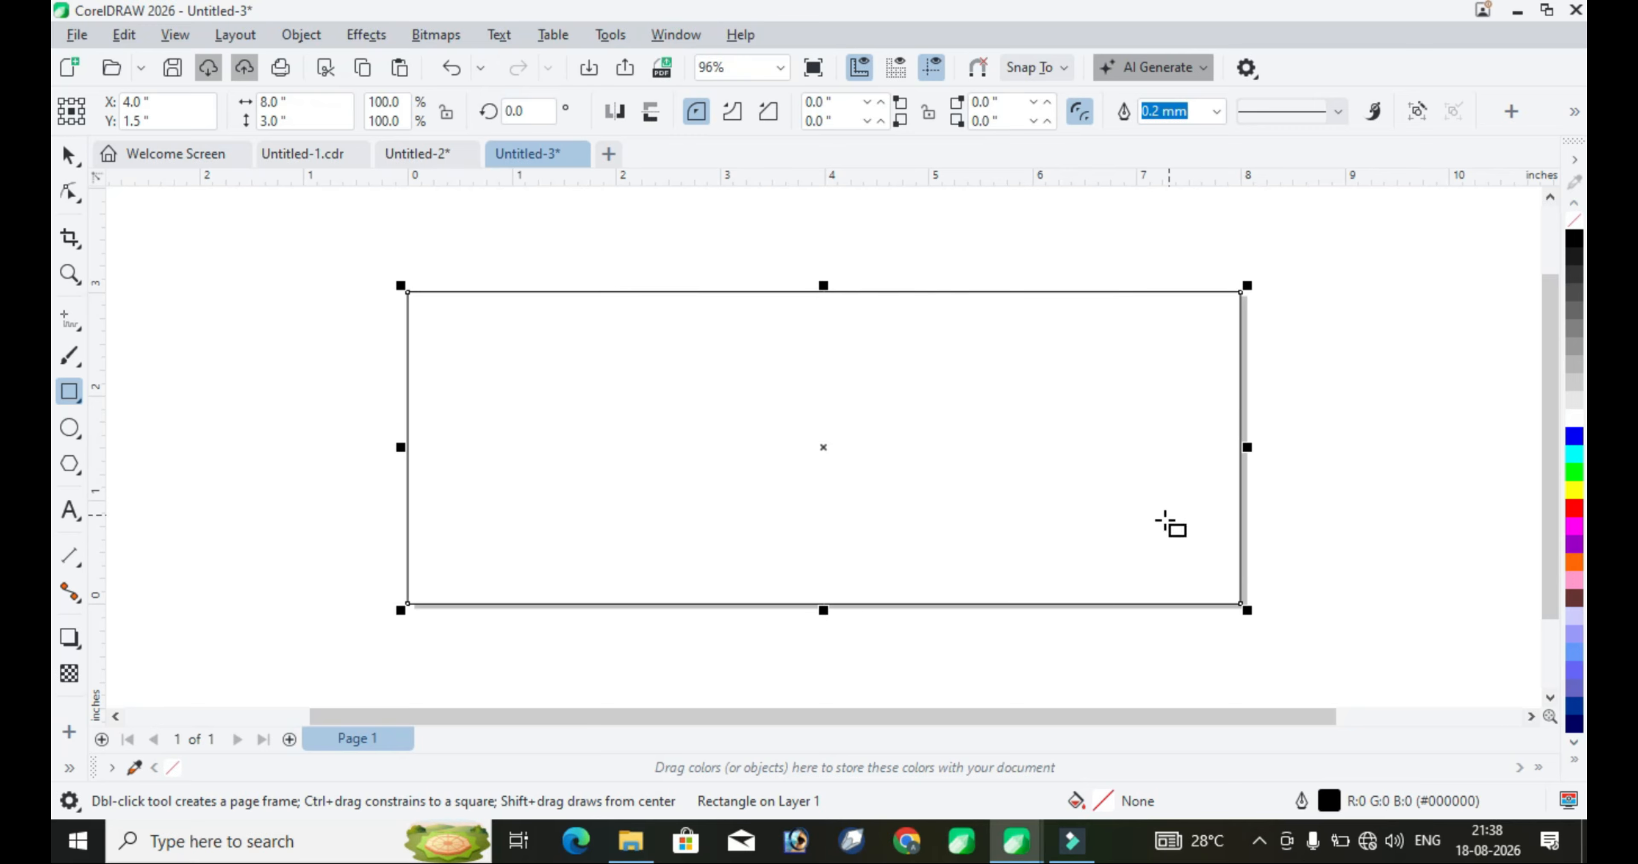
pyautogui.click(69, 155)
pyautogui.click(1574, 437)
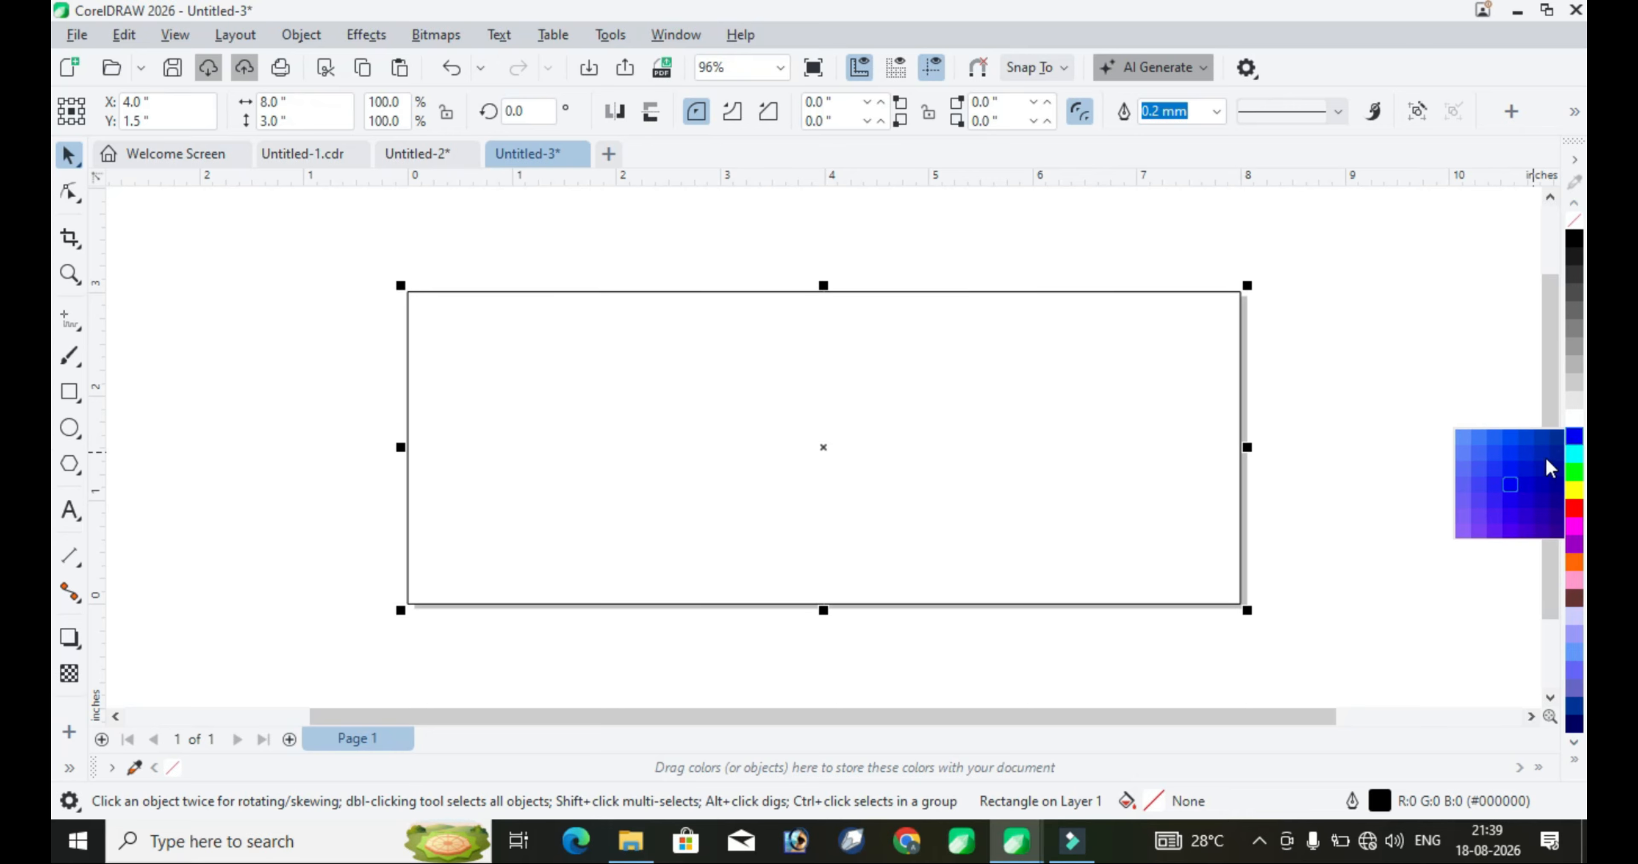
pyautogui.click(1548, 480)
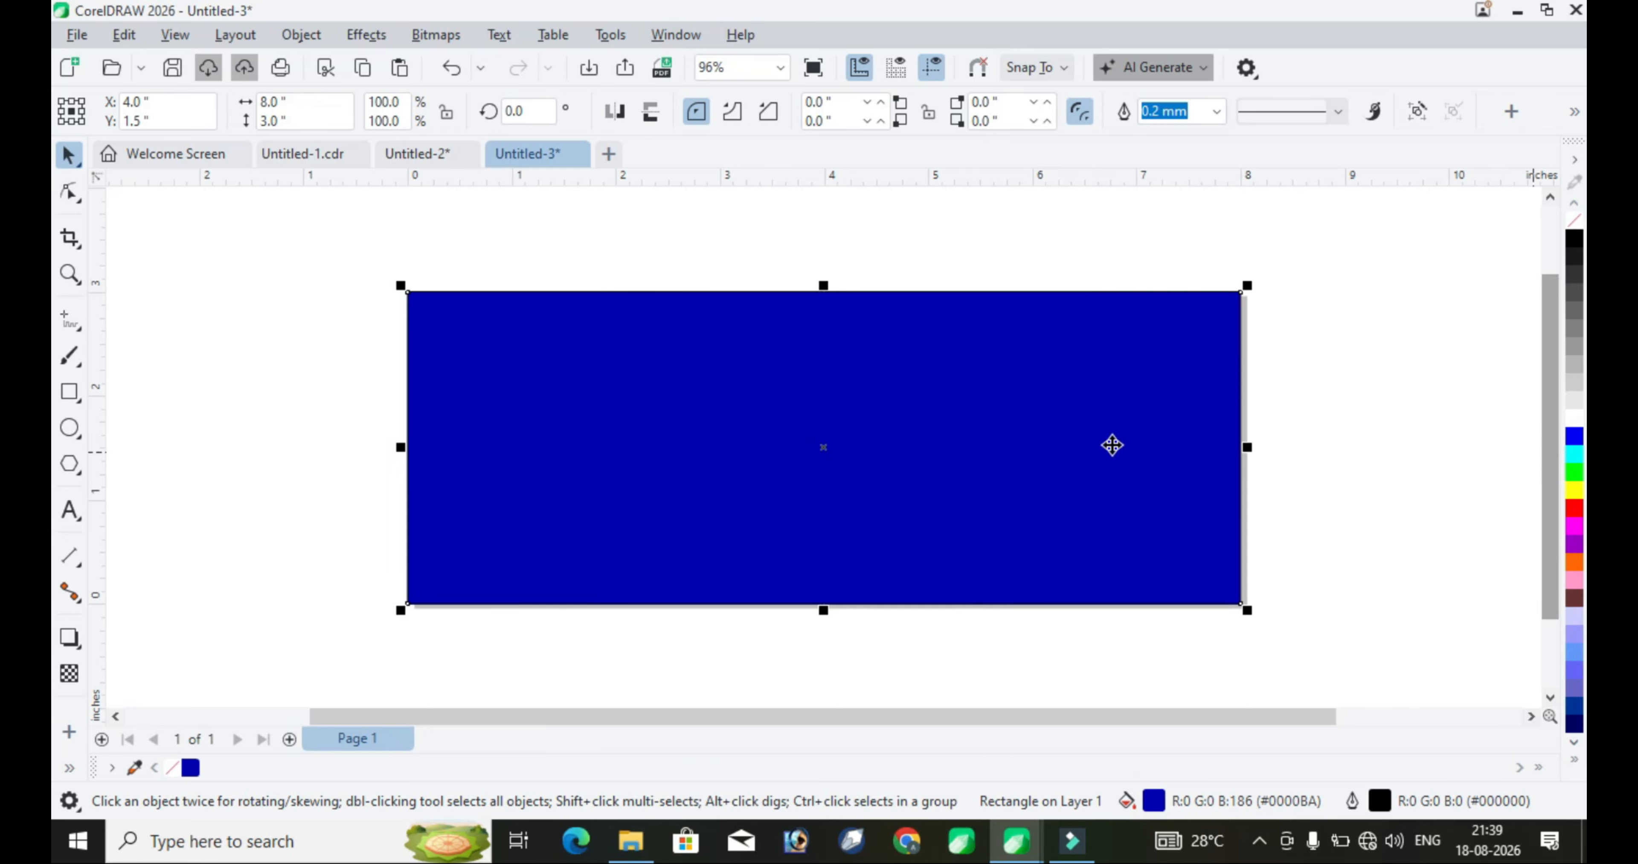
pyautogui.click(1285, 291)
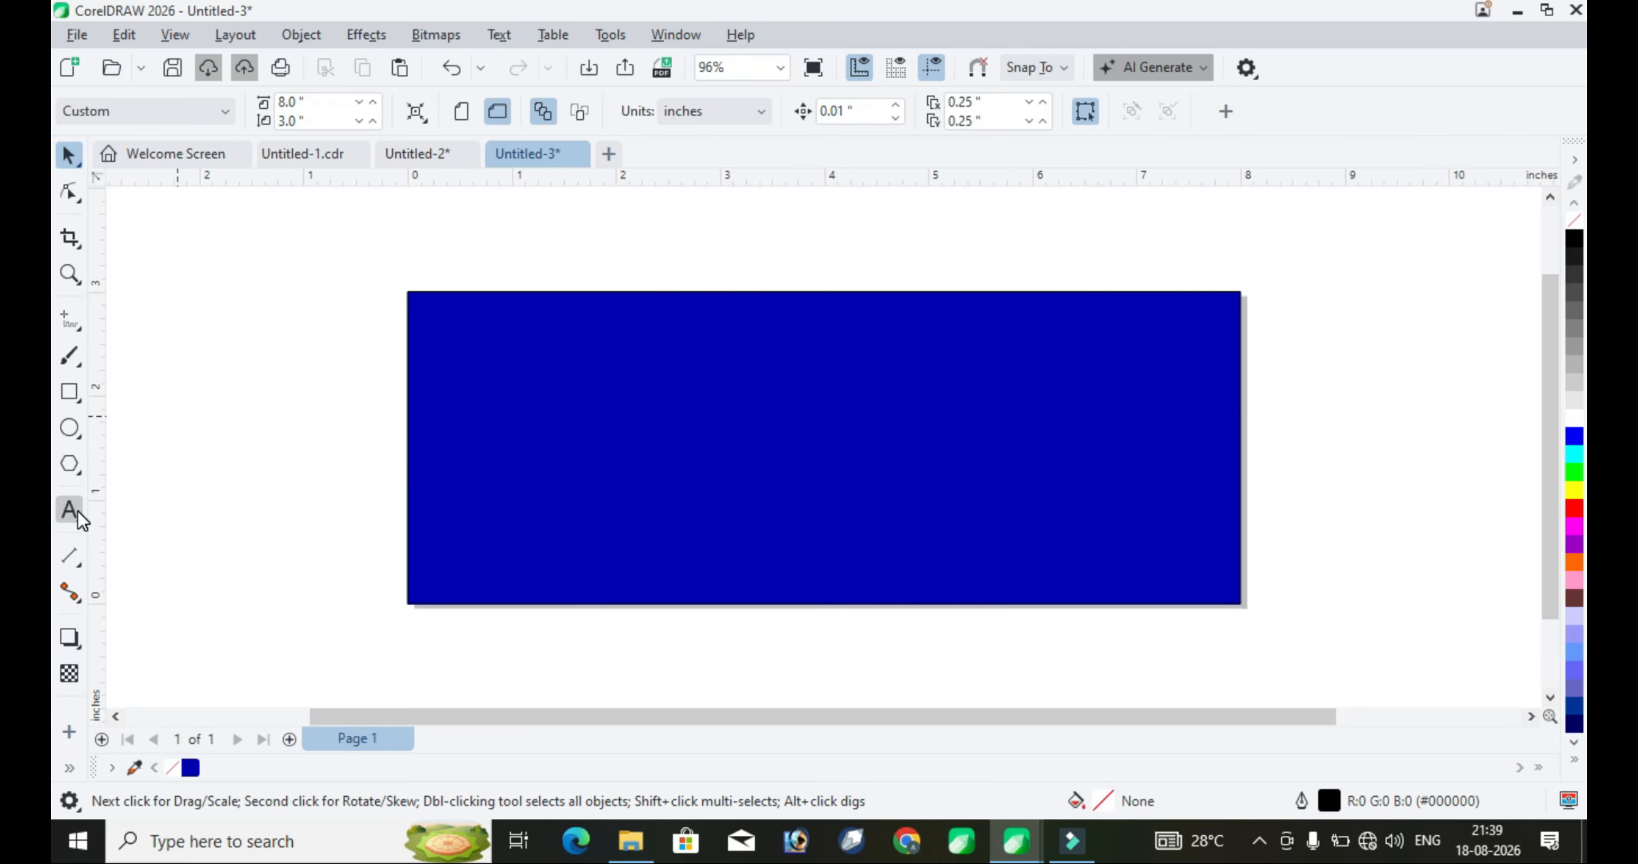
# Add the first word of the shop name as artistic text beside the page and set it in the RAJ 01 font
pyautogui.click(75, 511)
pyautogui.click(236, 453)
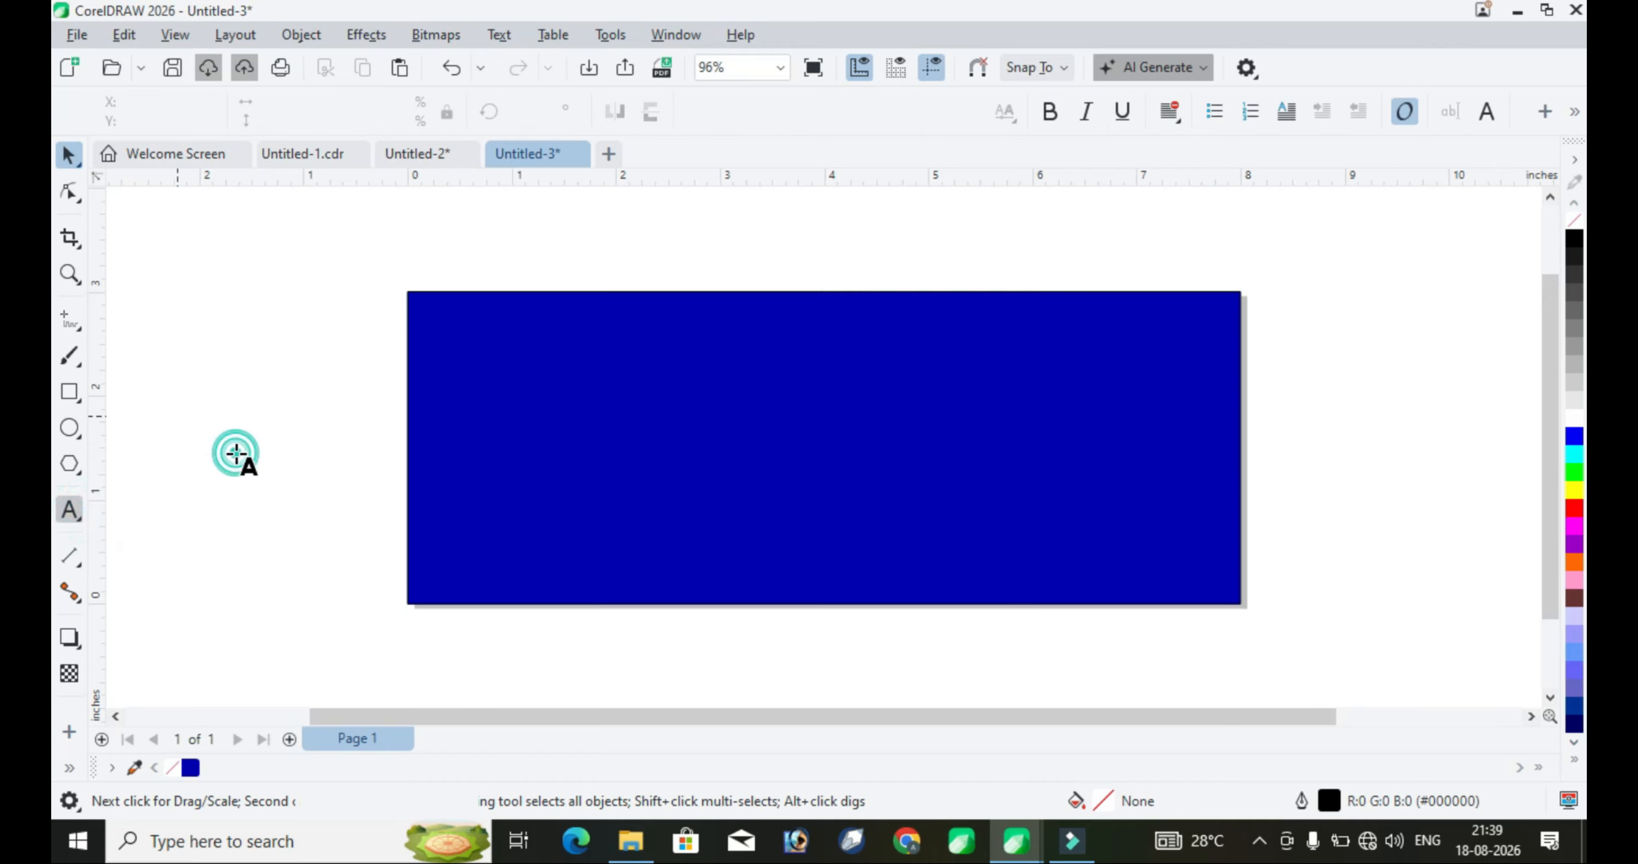
pyautogui.write('izeksn')
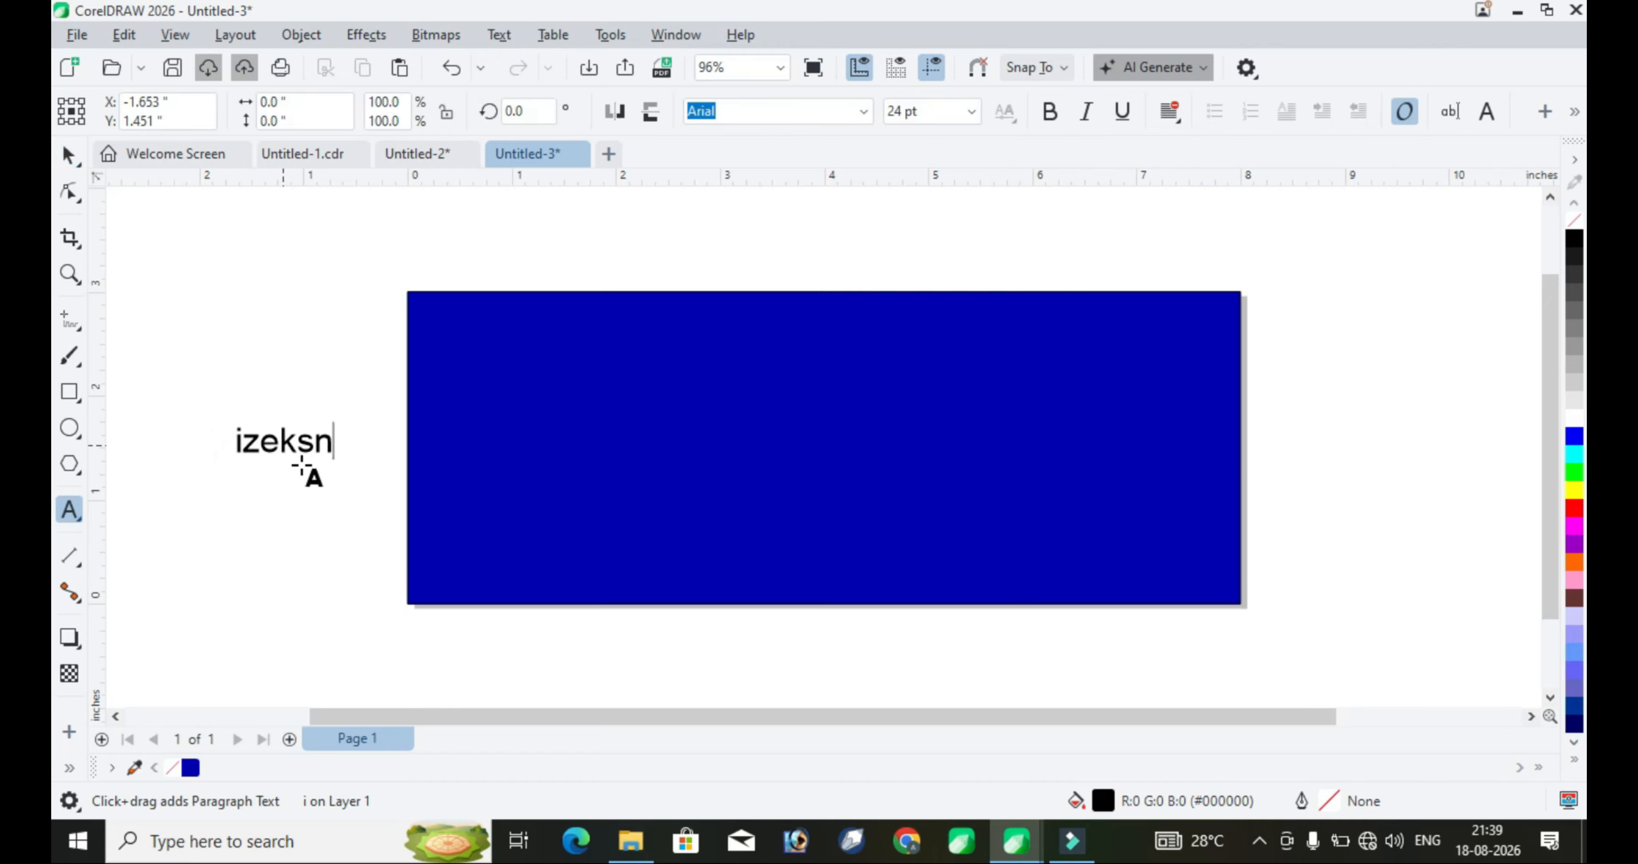
pyautogui.hotkey('ctrl', 'a')
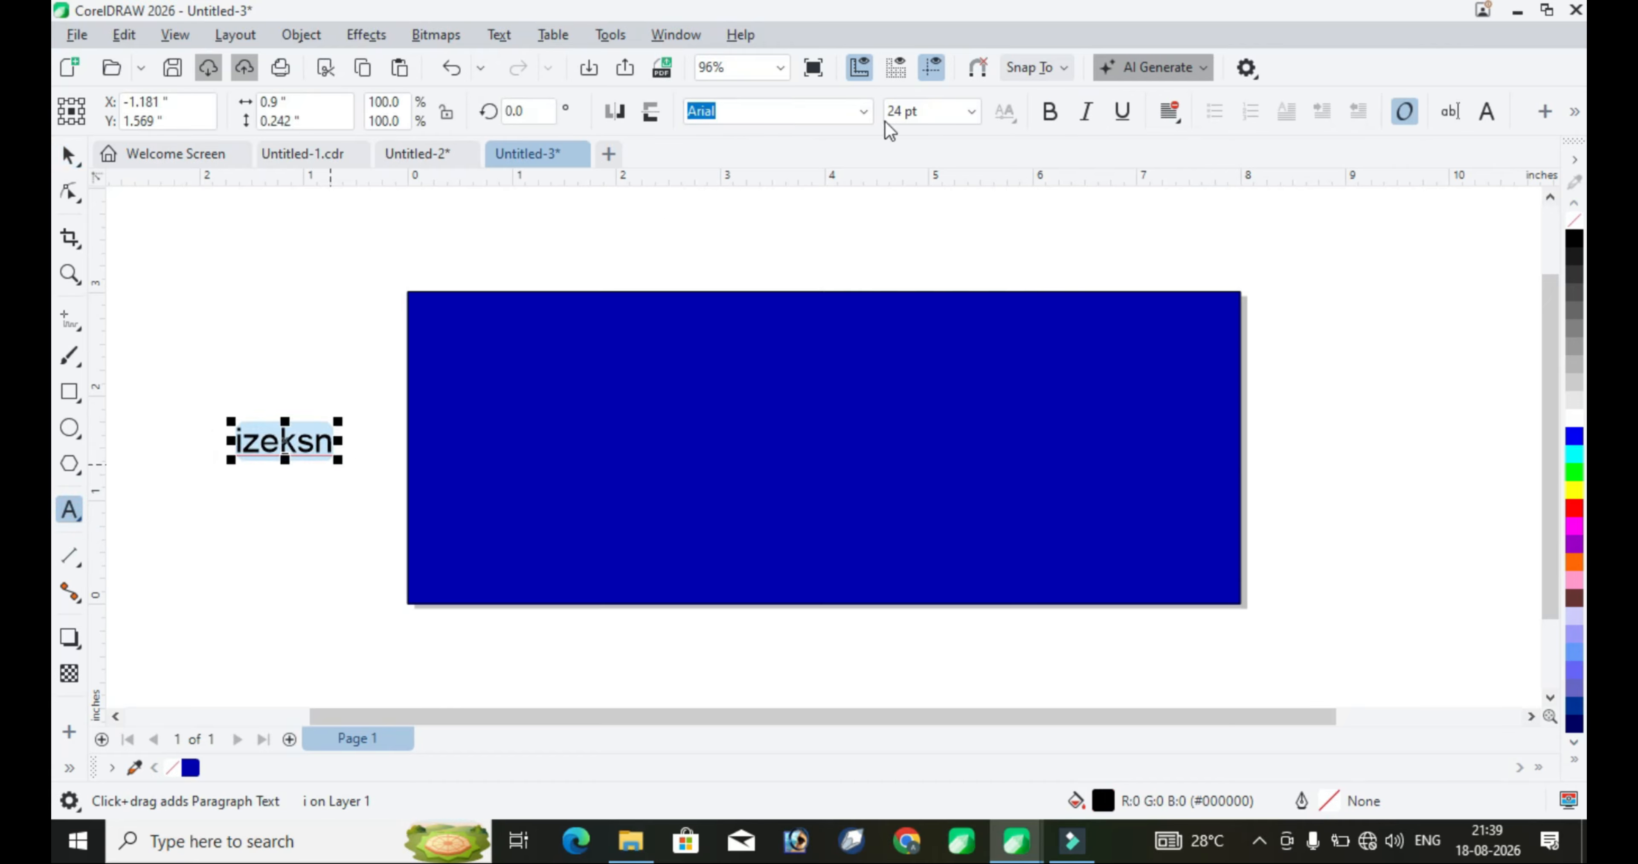
pyautogui.click(863, 112)
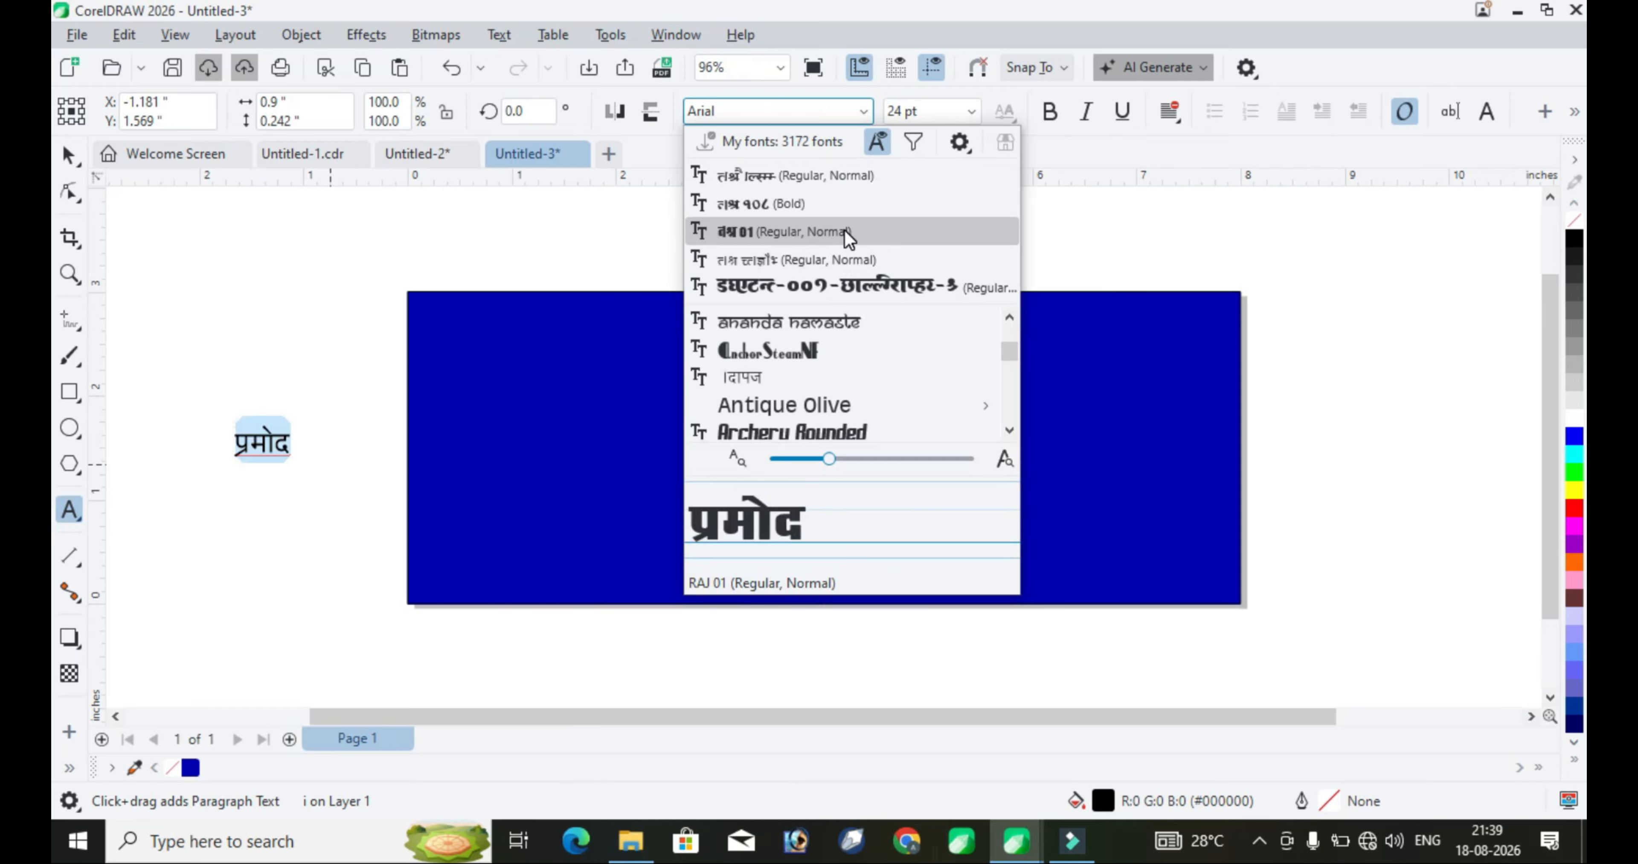
pyautogui.click(844, 231)
# Try the word on the blue banner at about 3.5 inches wide, and delete it
pyautogui.click(71, 154)
pyautogui.moveTo(311, 453); pyautogui.dragTo(681, 597)
pyautogui.moveTo(625, 507); pyautogui.dragTo(833, 479)
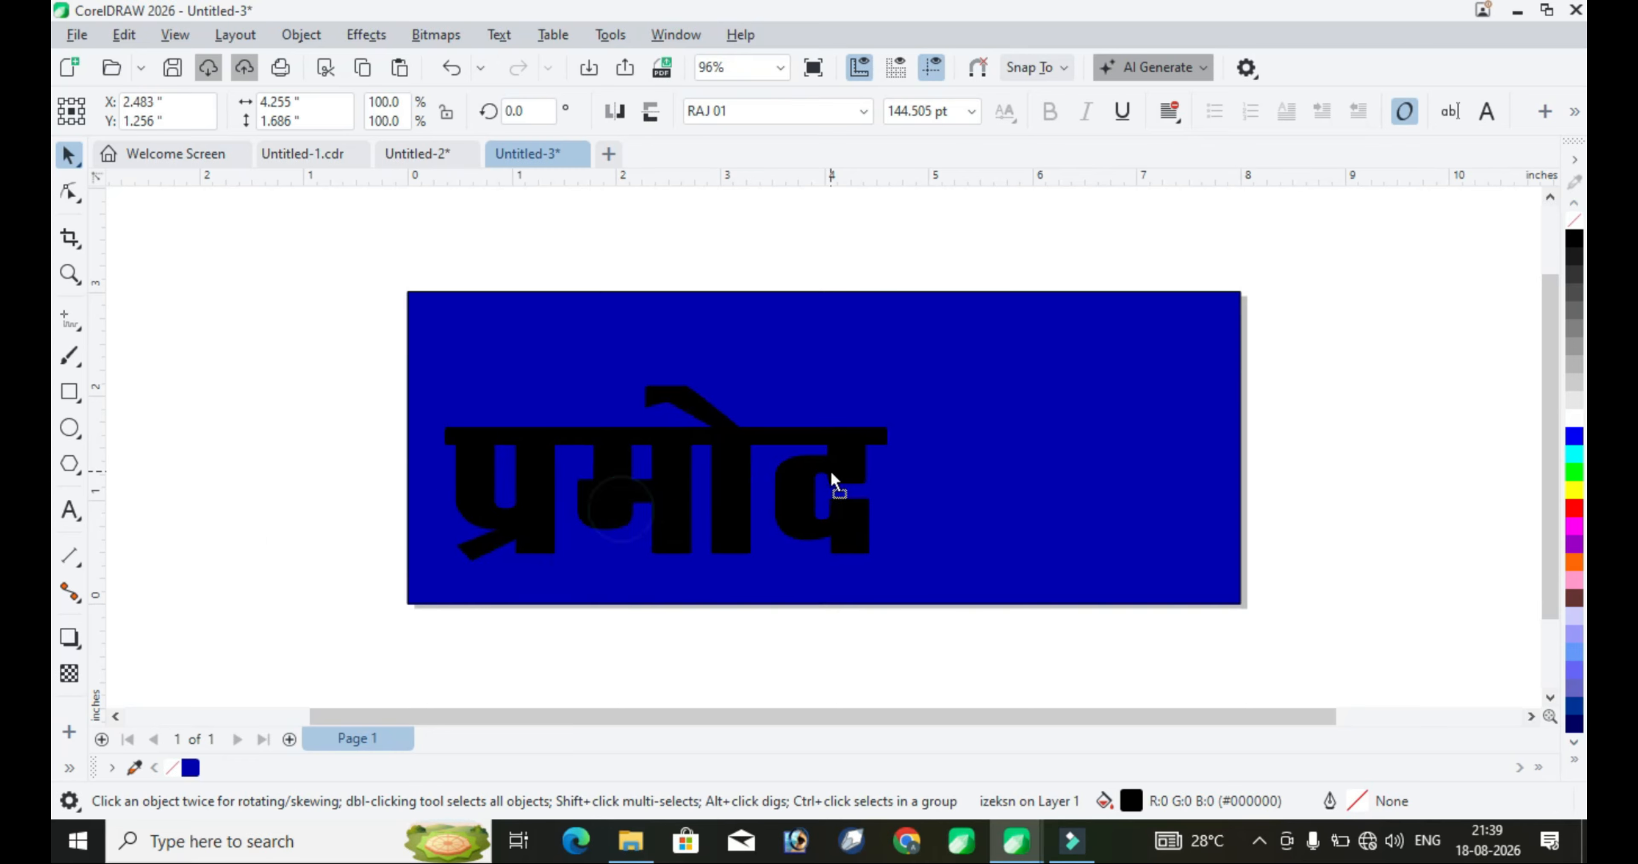
pyautogui.moveTo(892, 569); pyautogui.dragTo(841, 540)
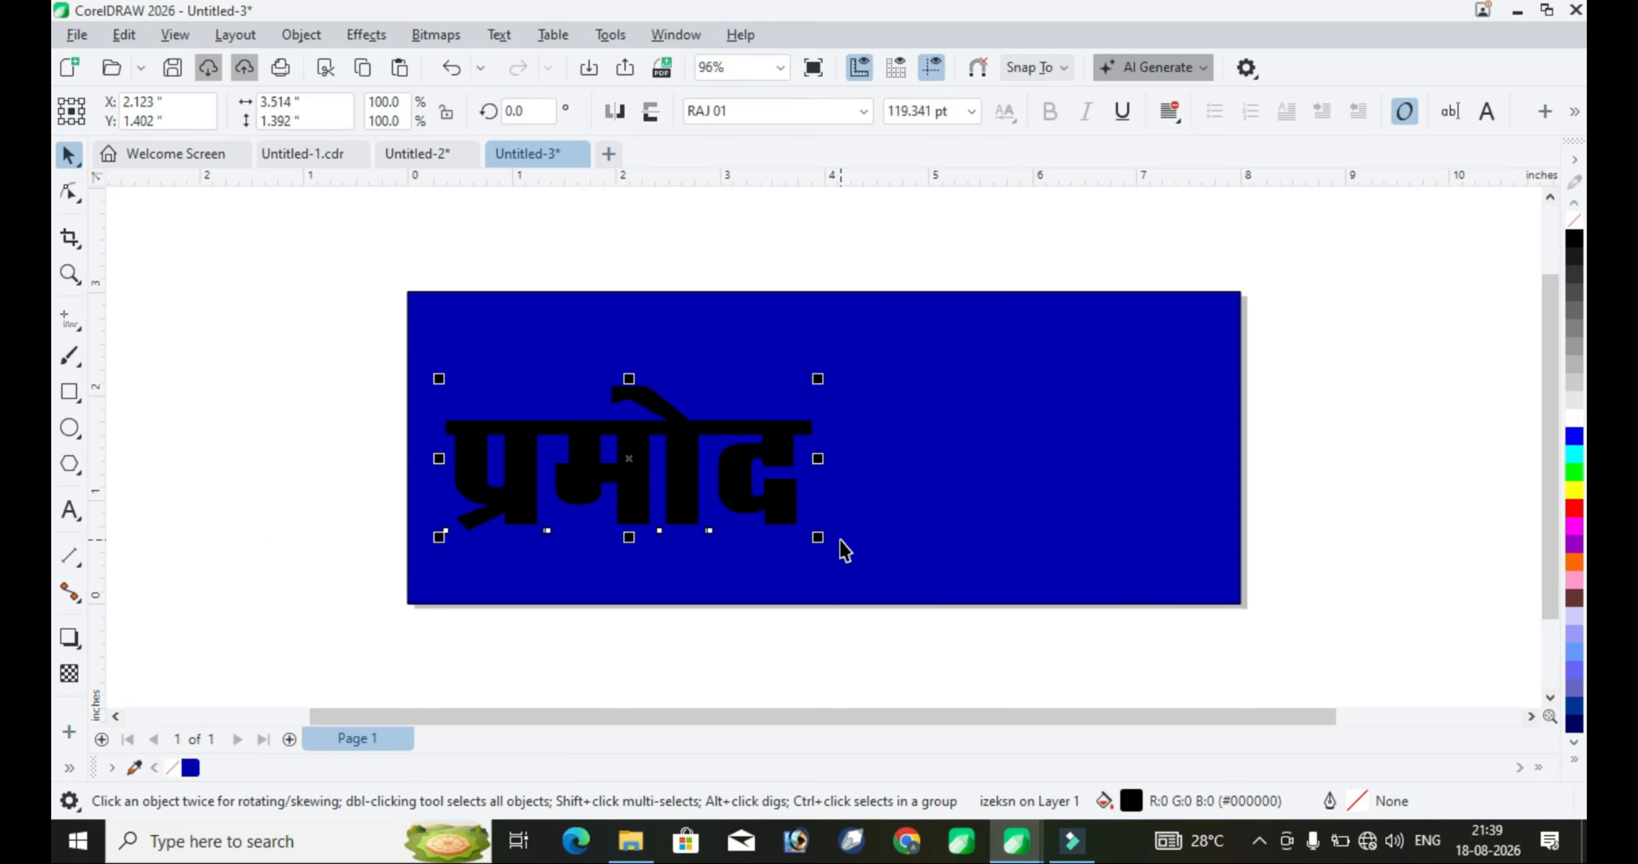
pyautogui.press('Delete')
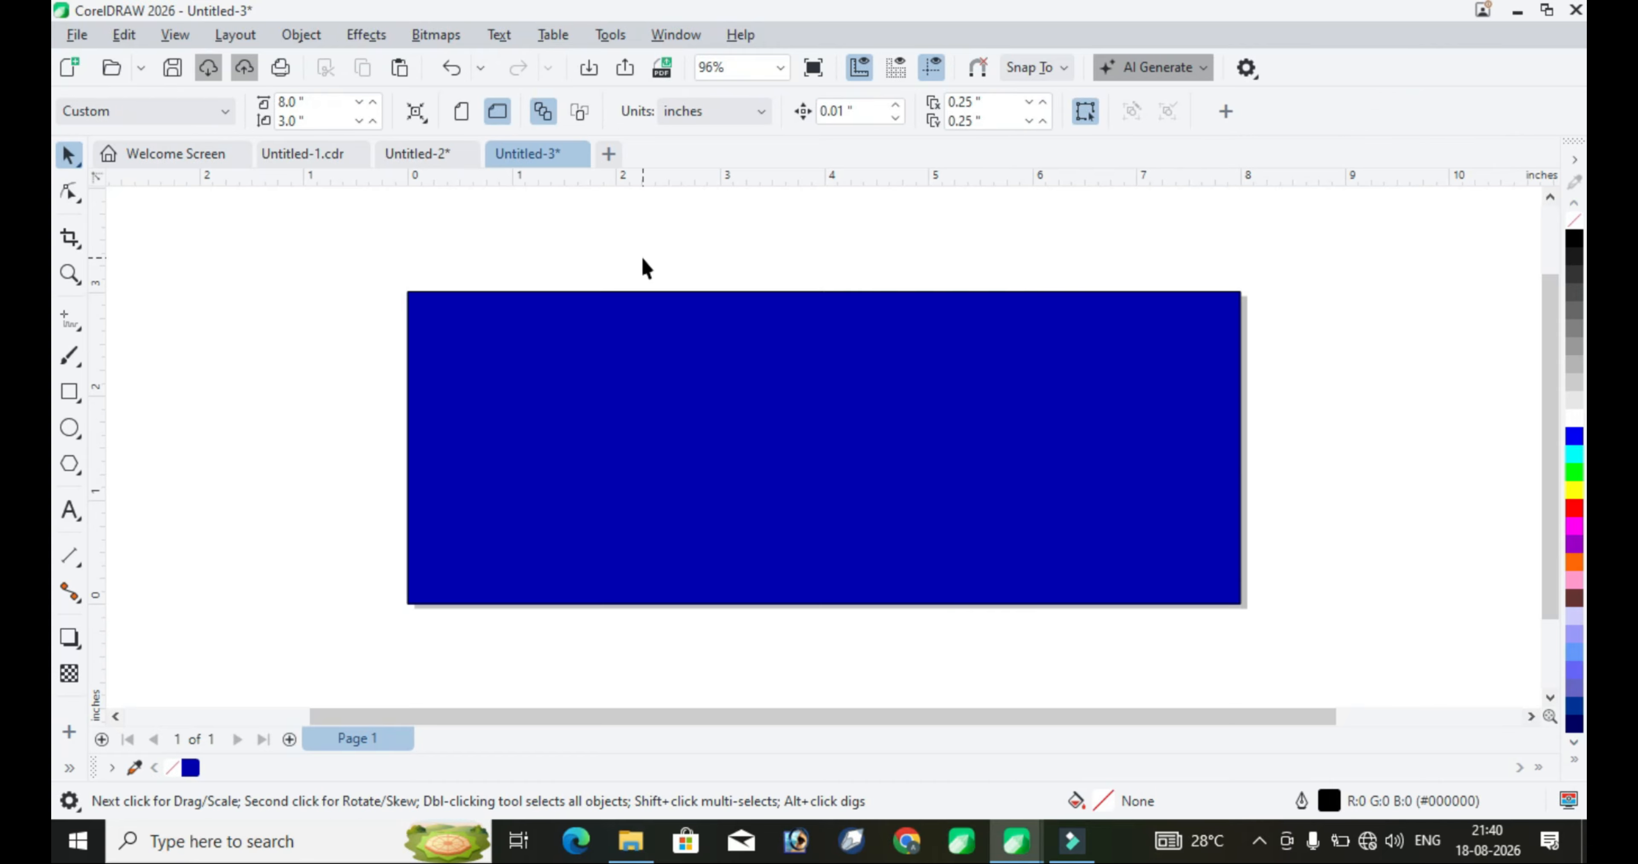
# Copy the heading, the note text and all product images from Untitled-2 into Untitled-3, placing them beside the blue banner
pyautogui.click(414, 154)
pyautogui.scroll(-2, 862, 443)
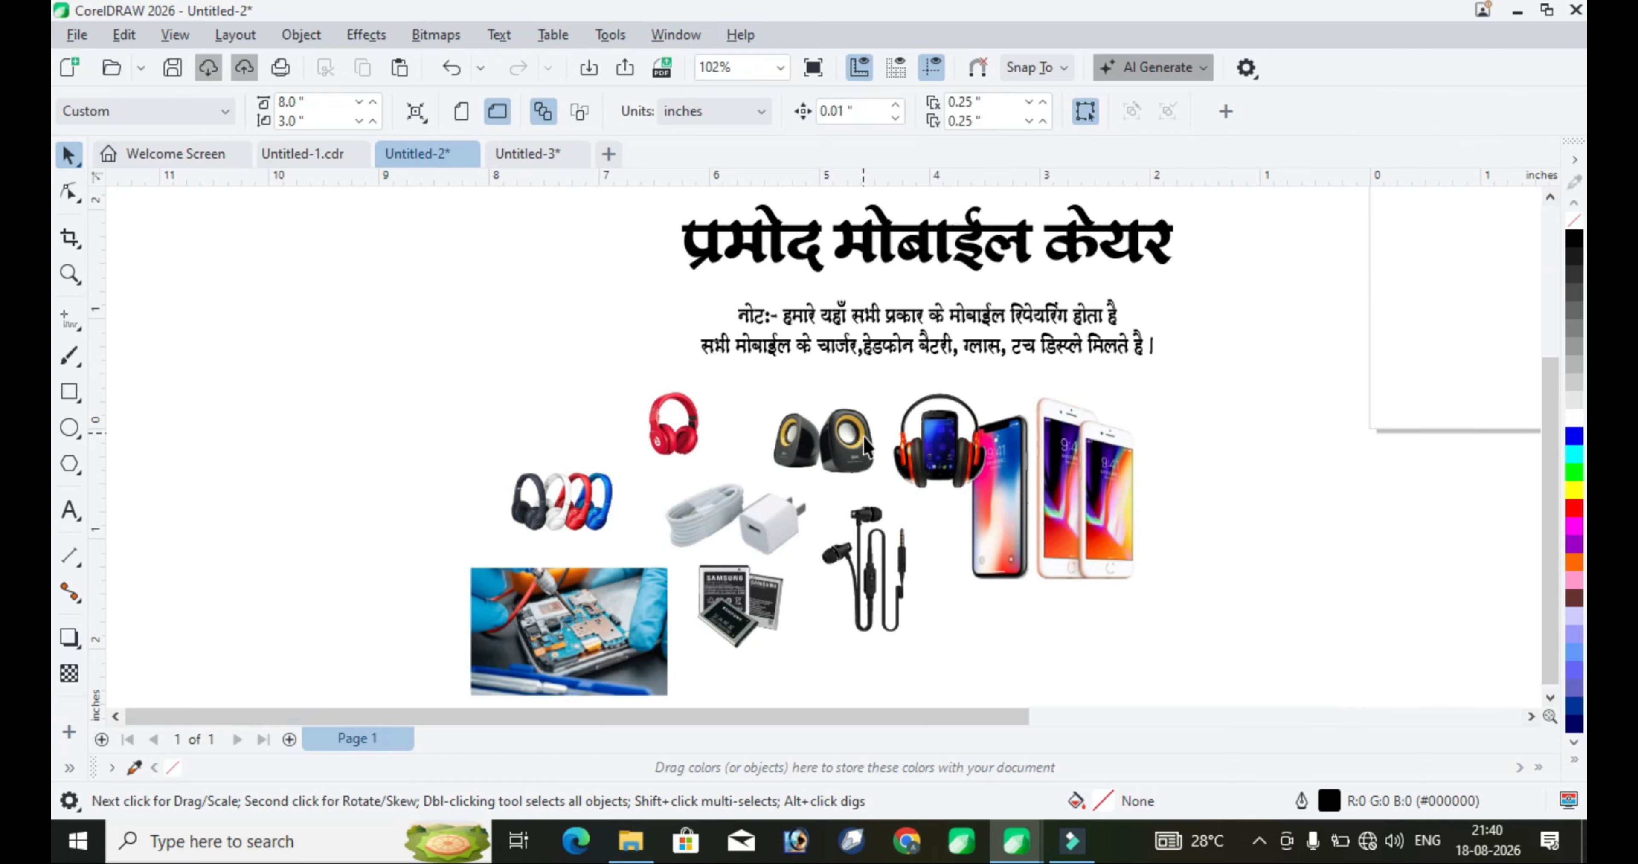
pyautogui.hotkey('ctrl', 'a')
pyautogui.moveTo(484, 232); pyautogui.dragTo(1230, 673)
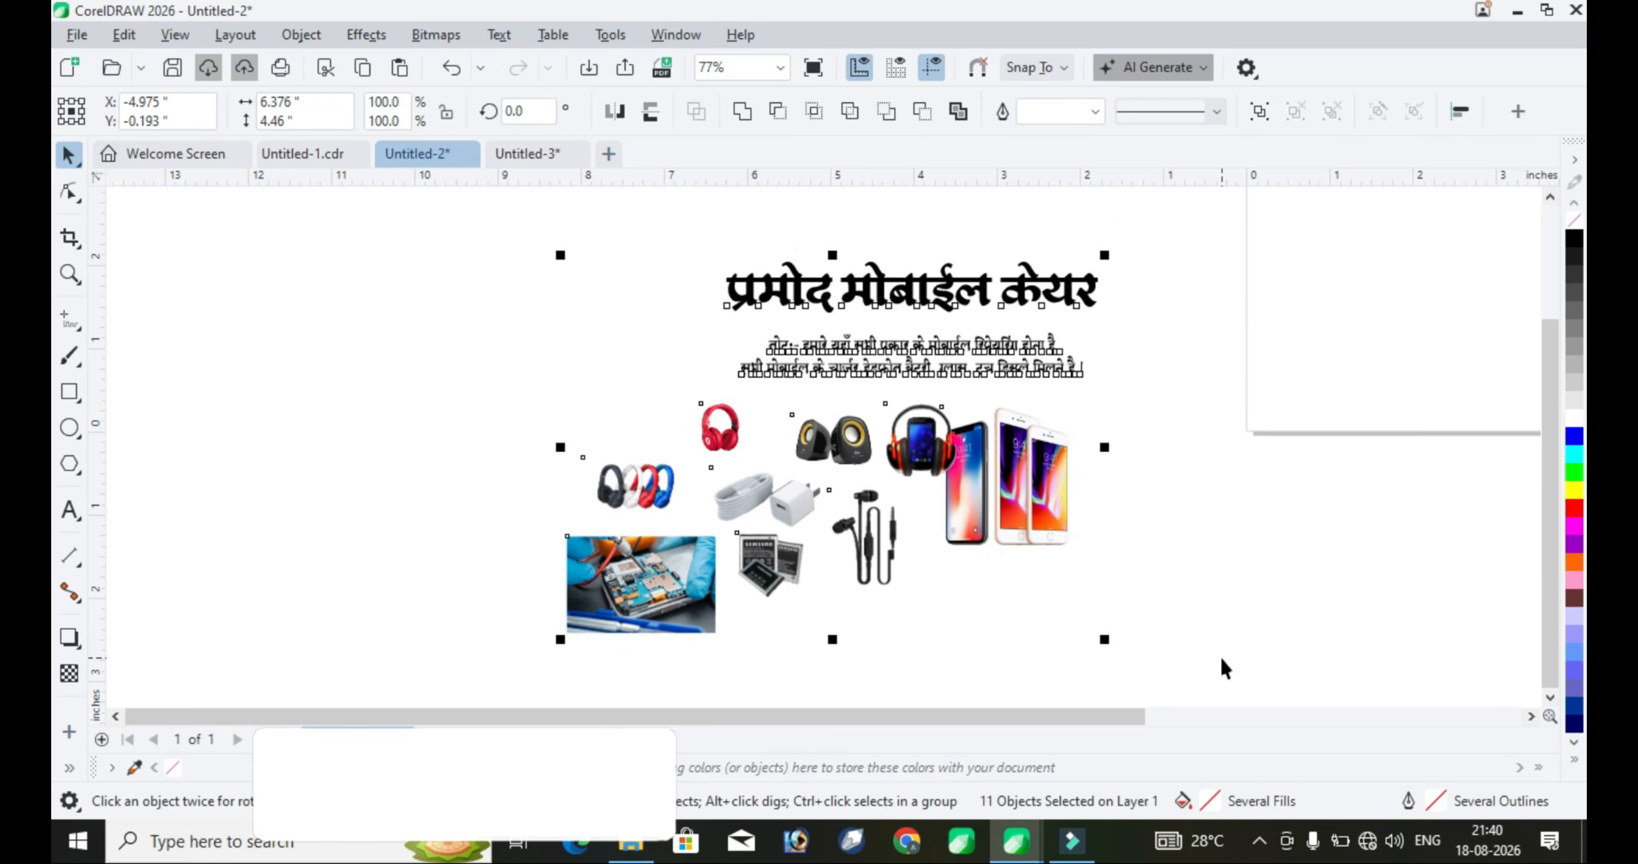
pyautogui.click(523, 158)
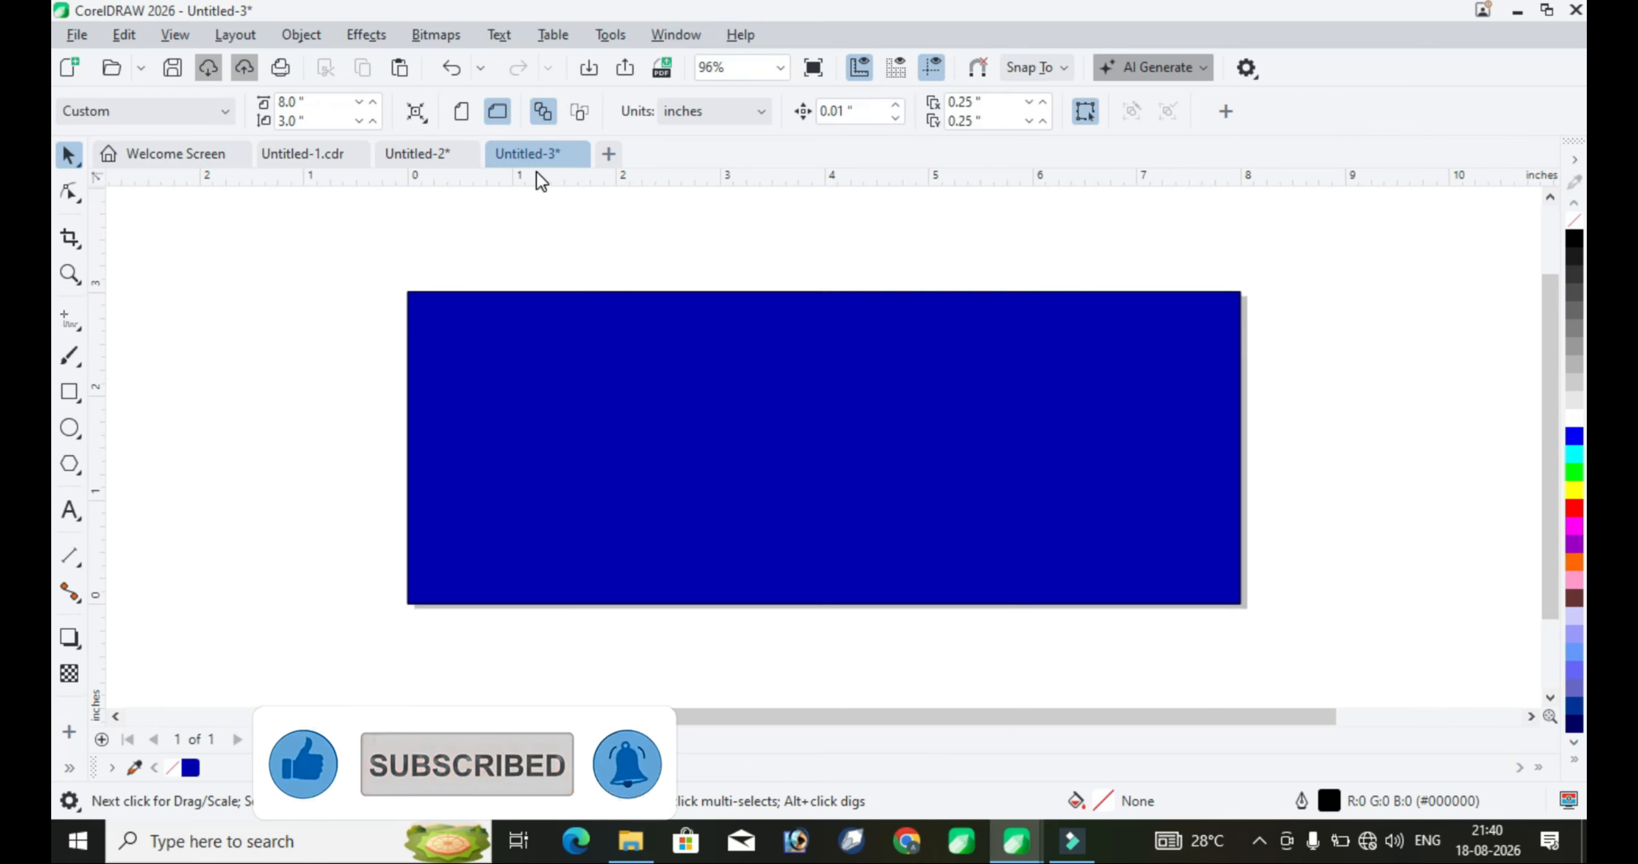
pyautogui.hotkey('ctrl', 'v')
pyautogui.scroll(-2, 1043, 337)
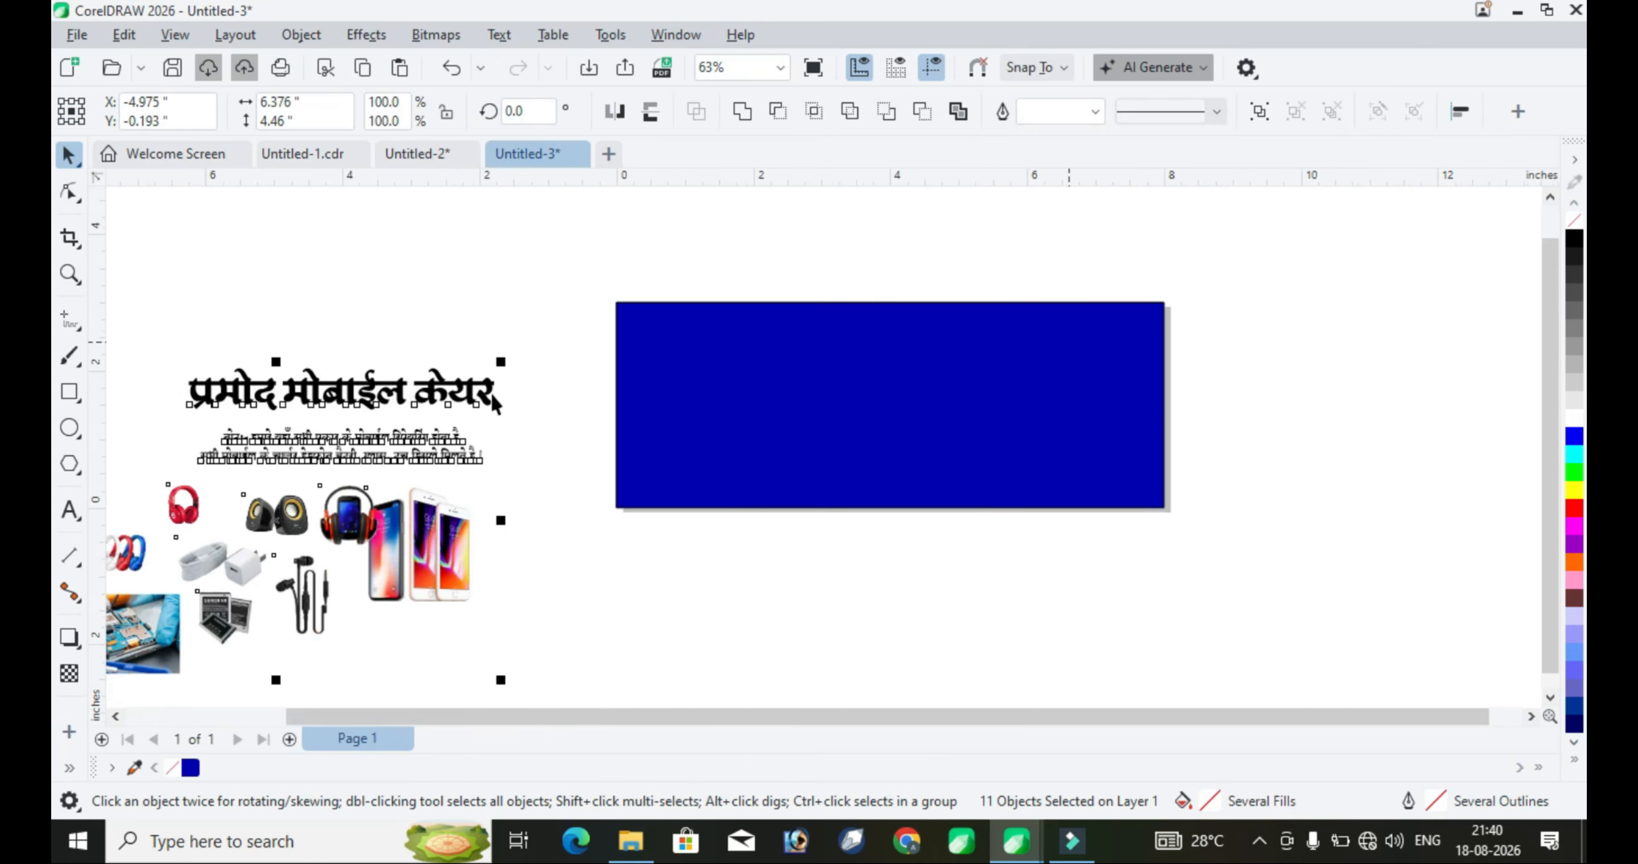
pyautogui.moveTo(429, 399); pyautogui.dragTo(513, 324)
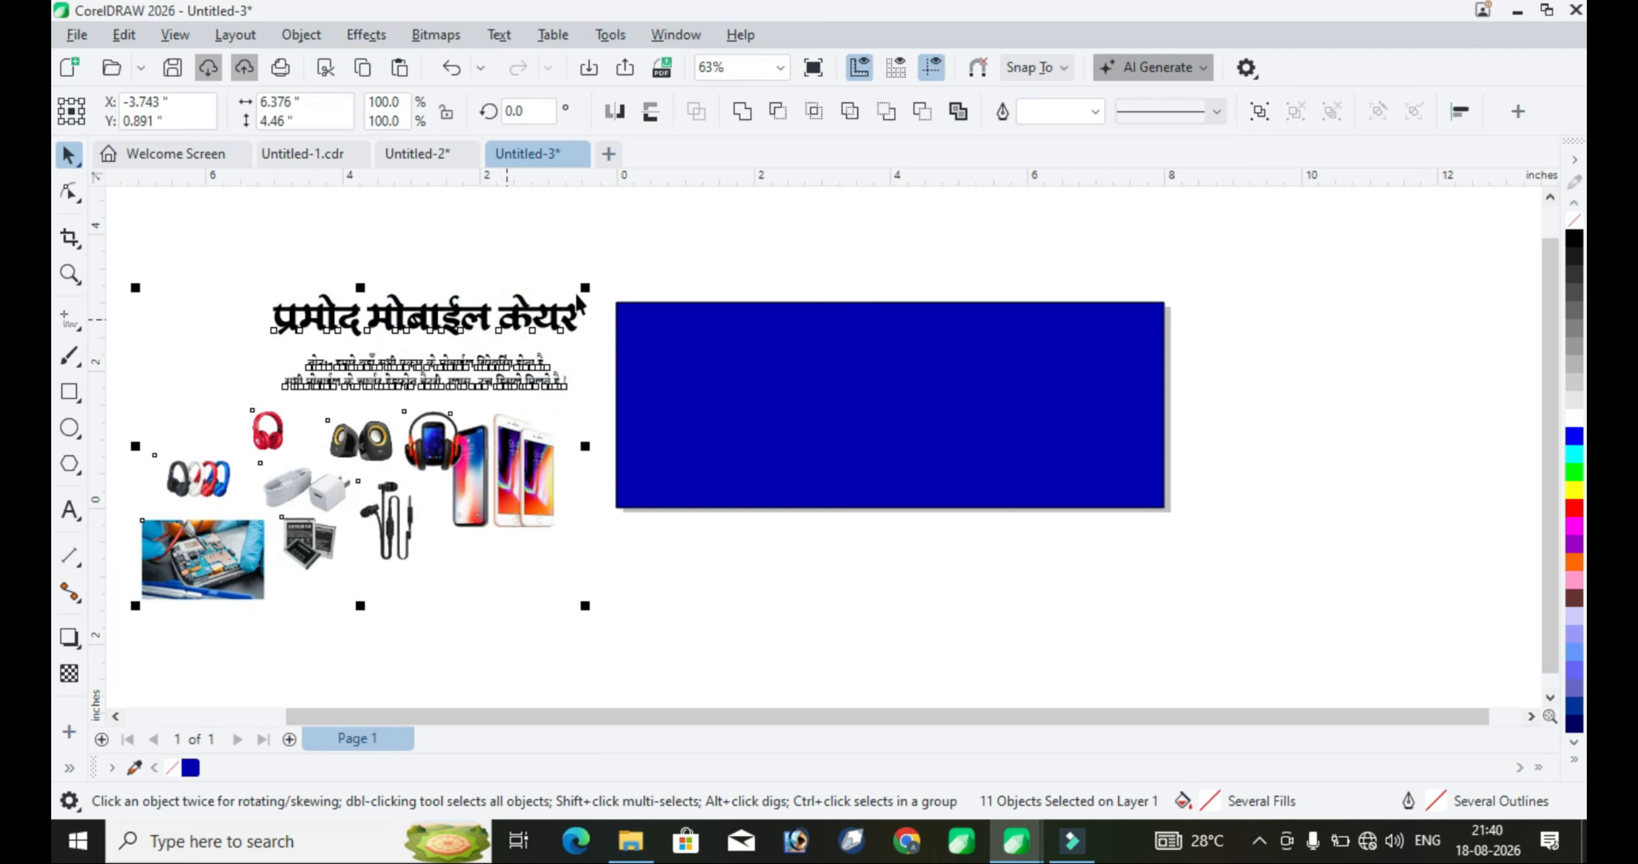
# Place the shop-name heading at the banner's upper left and the two-line note along its lower left
pyautogui.click(400, 332)
pyautogui.scroll(1, 401, 332)
pyautogui.moveTo(406, 333); pyautogui.dragTo(872, 372)
pyautogui.click(489, 407)
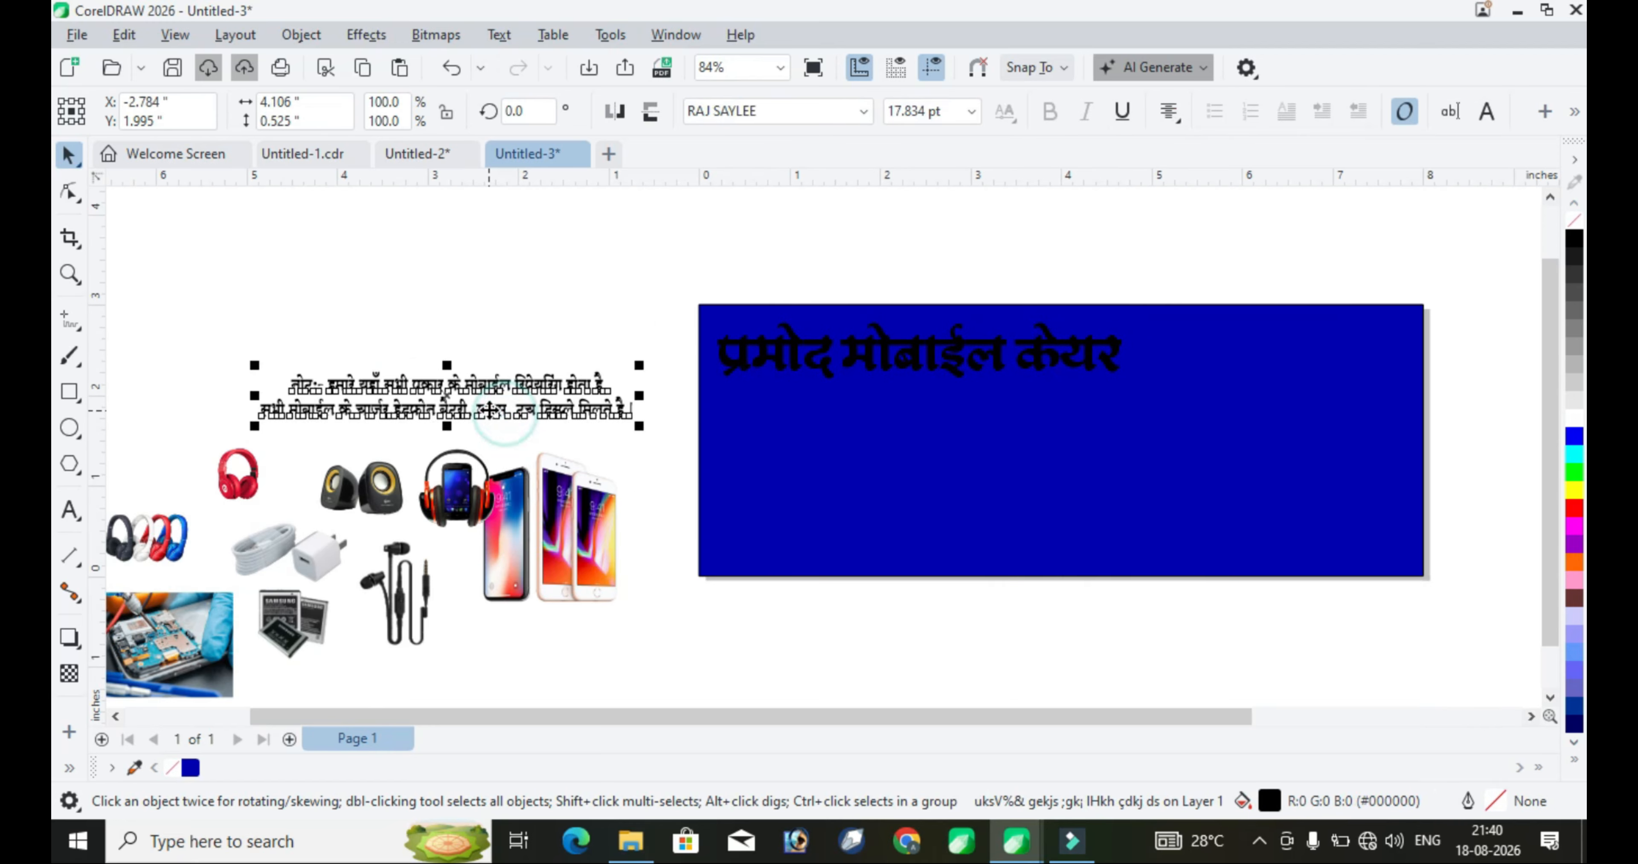
pyautogui.moveTo(490, 406); pyautogui.dragTo(954, 556)
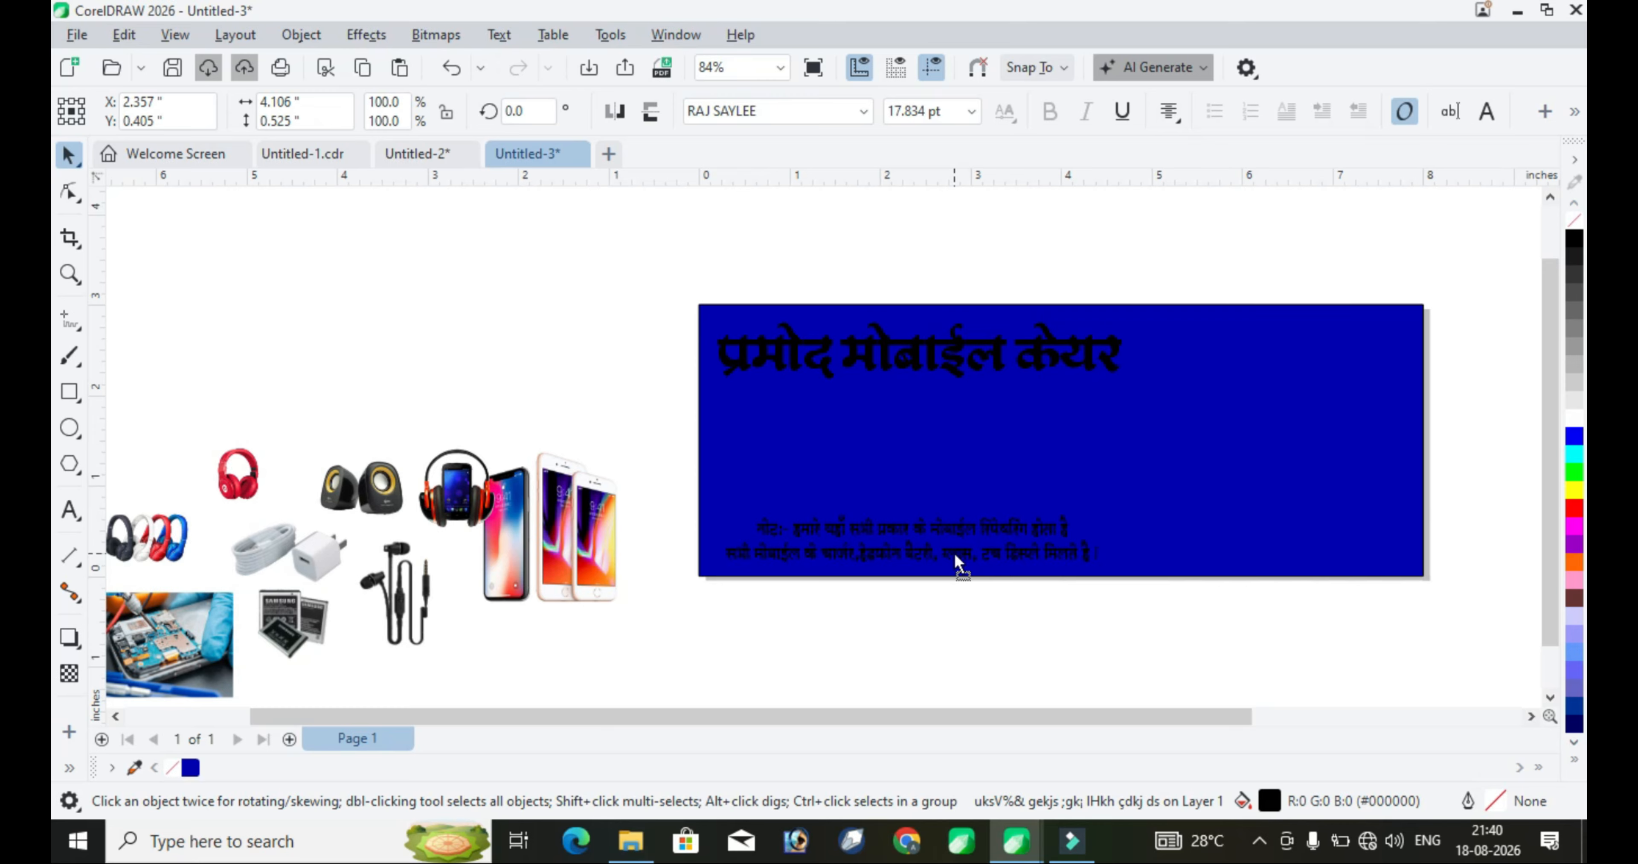
# Move the phones, earphones, speakers and red headphones onto the right part of the banner
pyautogui.scroll(-1, 607, 521)
pyautogui.click(572, 537)
pyautogui.moveTo(576, 537); pyautogui.dragTo(1259, 469)
pyautogui.moveTo(426, 572); pyautogui.dragTo(1148, 458)
pyautogui.moveTo(376, 476); pyautogui.dragTo(1106, 510)
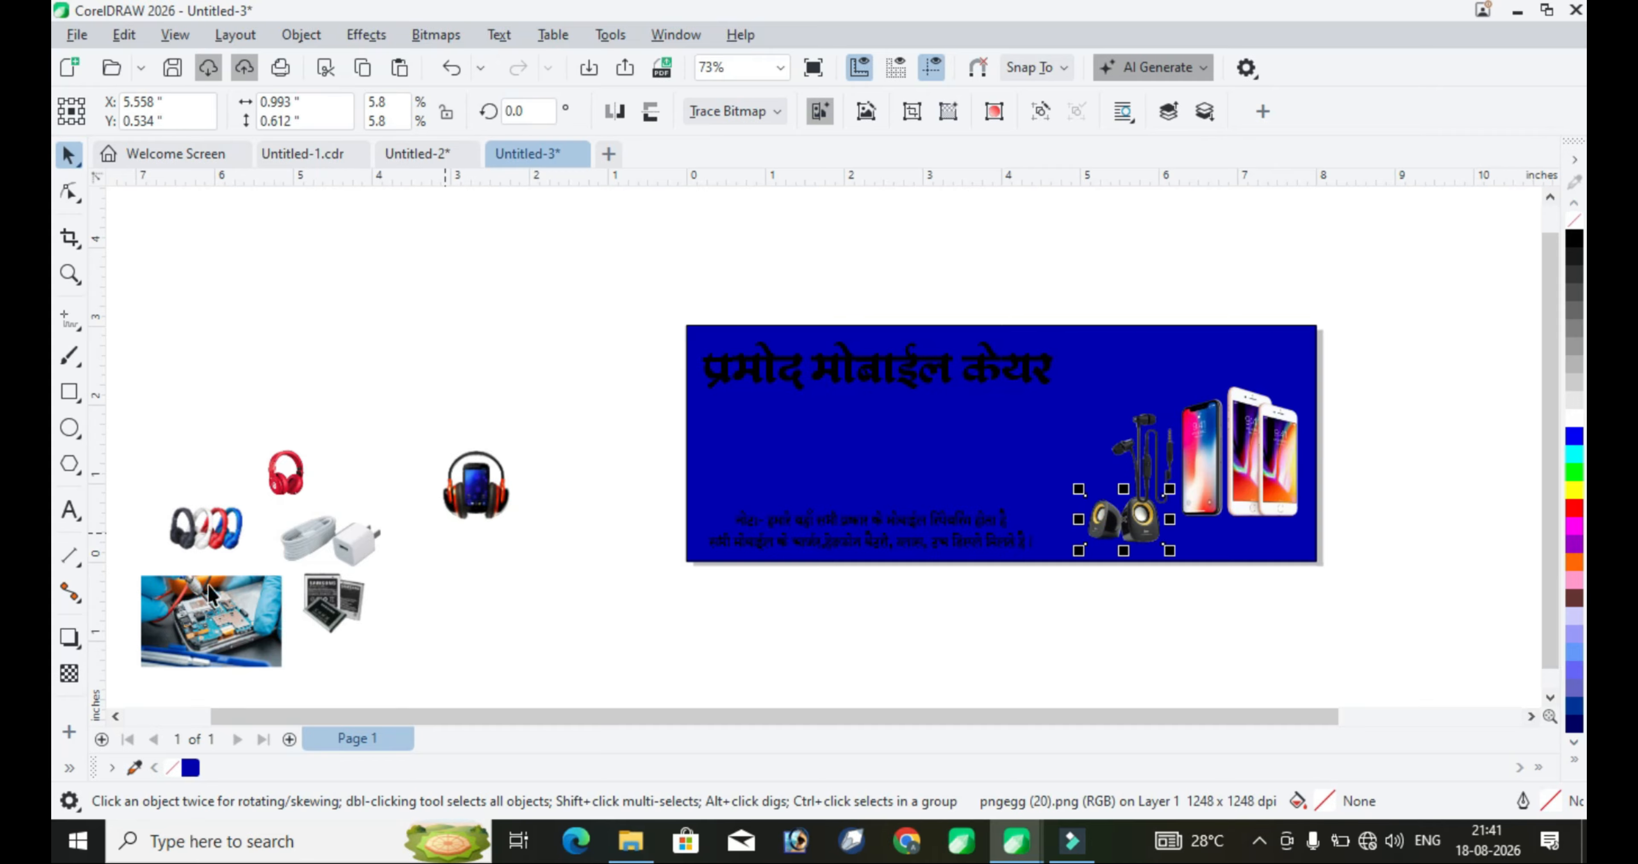
pyautogui.moveTo(277, 476); pyautogui.dragTo(1144, 363)
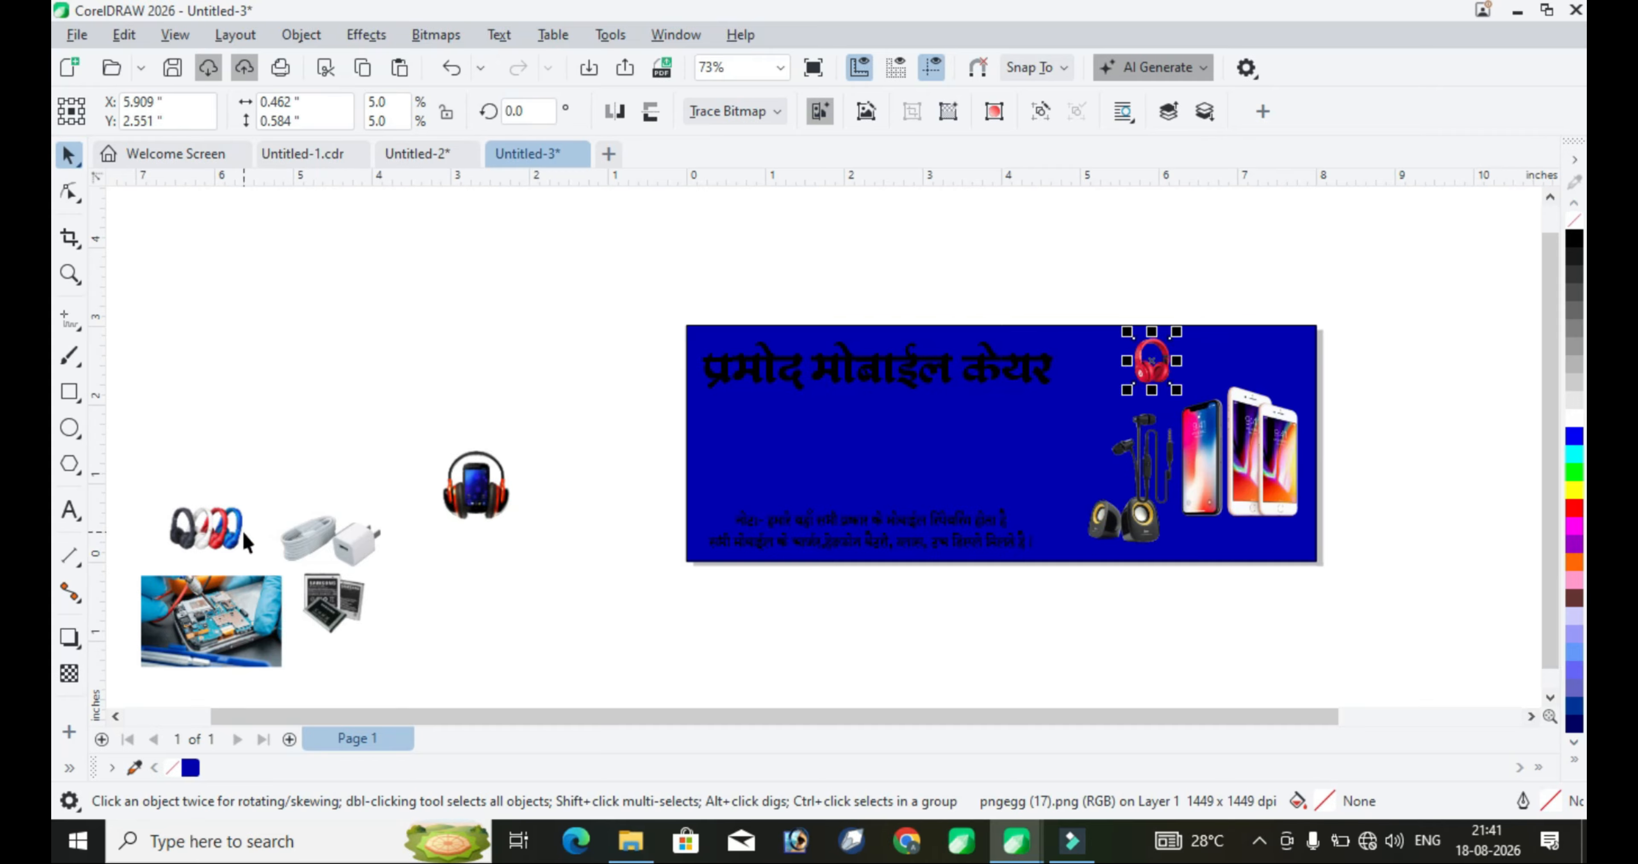
# Place the coloured headphones in the banner's upper right corner, the charger beside them, and the batteries left of the earphones
pyautogui.moveTo(232, 532); pyautogui.dragTo(1279, 360)
pyautogui.moveTo(330, 540); pyautogui.dragTo(1212, 357)
pyautogui.moveTo(1144, 362); pyautogui.dragTo(1134, 361)
pyautogui.moveTo(331, 601); pyautogui.dragTo(1082, 449)
pyautogui.click(1346, 324)
# Trim the empty right edge of the coloured headphones image with the Shape tool
pyautogui.scroll(2, 1340, 328)
pyautogui.click(1315, 393)
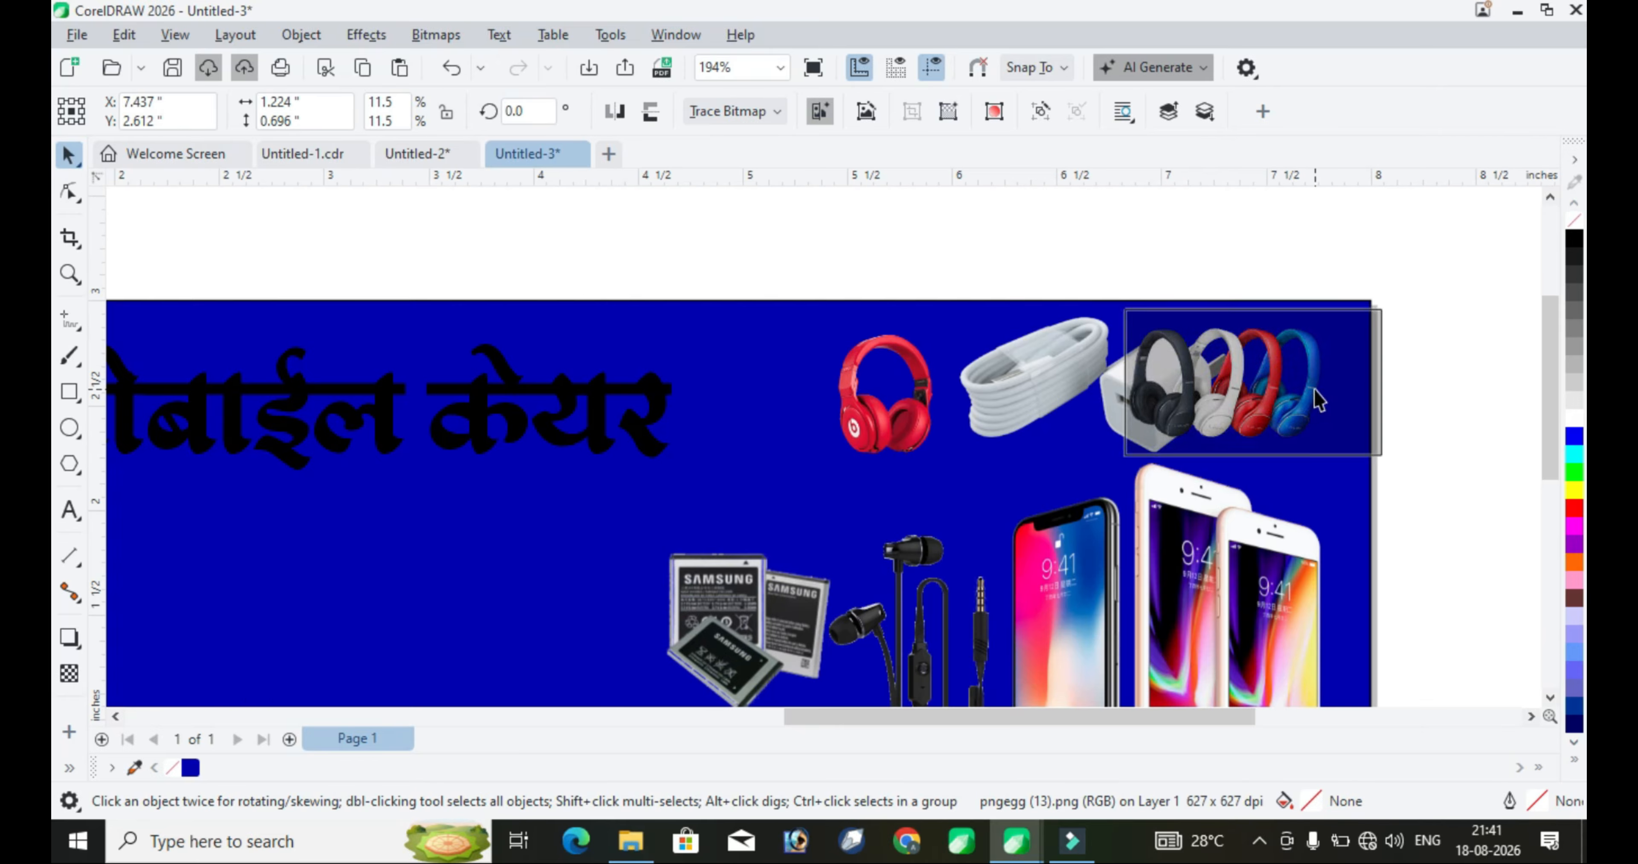
pyautogui.click(67, 193)
pyautogui.moveTo(1347, 285); pyautogui.dragTo(1356, 457)
# Shift the red headphones and the charger left to separate them from the coloured headphones
pyautogui.click(69, 155)
pyautogui.moveTo(903, 381); pyautogui.dragTo(788, 382)
pyautogui.moveTo(1040, 376); pyautogui.dragTo(936, 376)
pyautogui.click(1268, 247)
pyautogui.scroll(-1, 1268, 248)
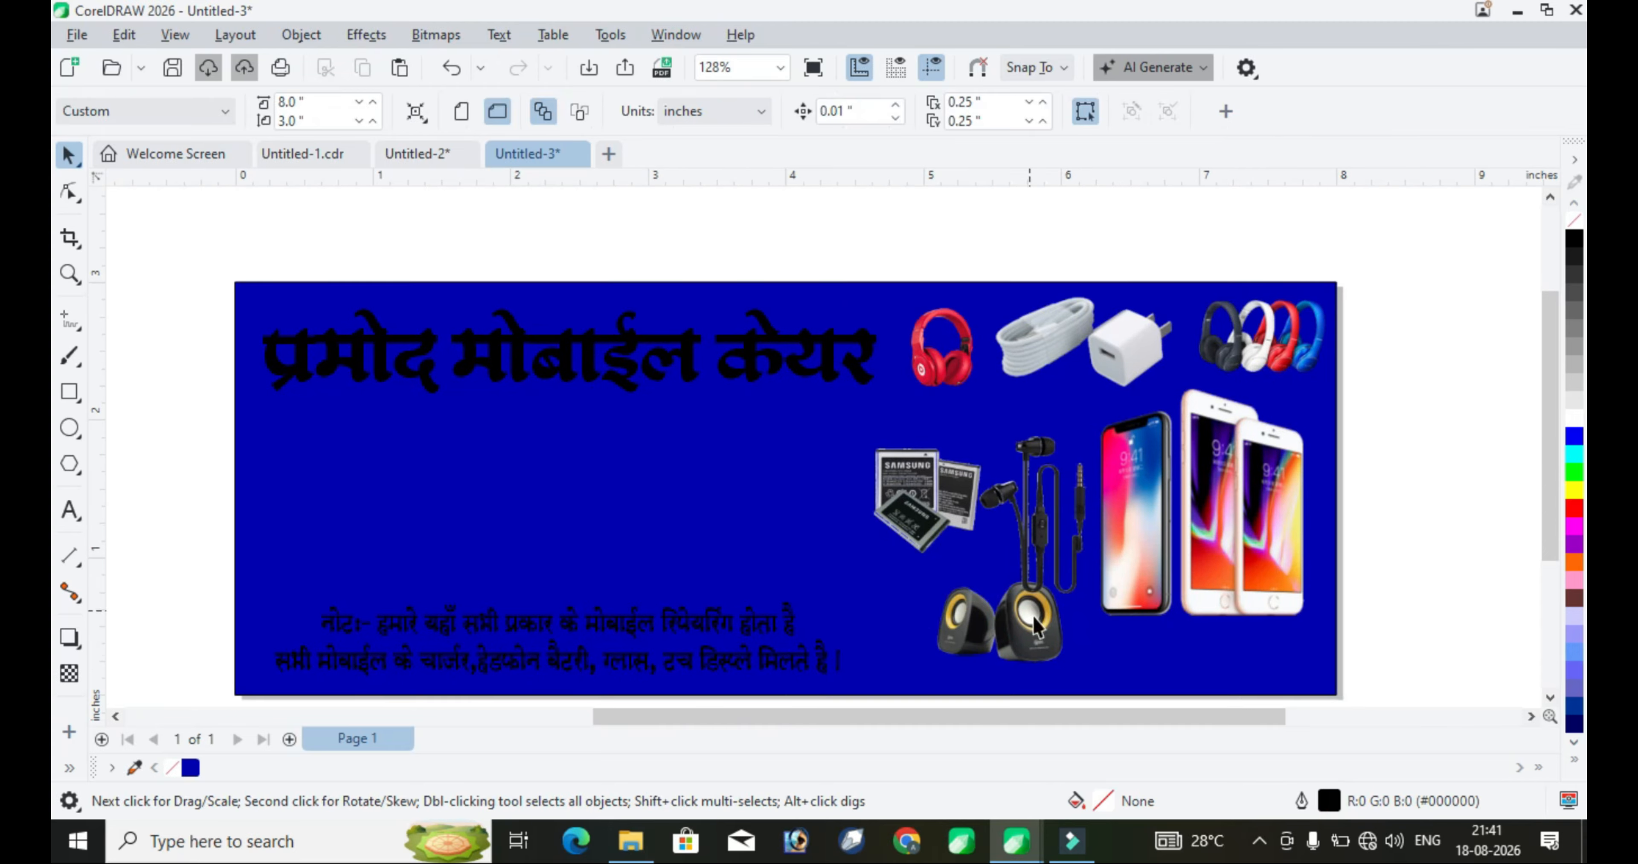
# Enlarge the phones image slightly and rearrange it with the speakers, batteries and earphones so that they are evenly spaced
pyautogui.moveTo(1008, 626); pyautogui.dragTo(1007, 633)
pyautogui.moveTo(1315, 634); pyautogui.dragTo(1327, 672)
pyautogui.moveTo(1246, 540); pyautogui.dragTo(1233, 553)
pyautogui.click(1008, 519)
pyautogui.moveTo(1011, 636); pyautogui.dragTo(997, 638)
pyautogui.moveTo(928, 502); pyautogui.dragTo(928, 521)
pyautogui.moveTo(1033, 518); pyautogui.dragTo(1026, 477)
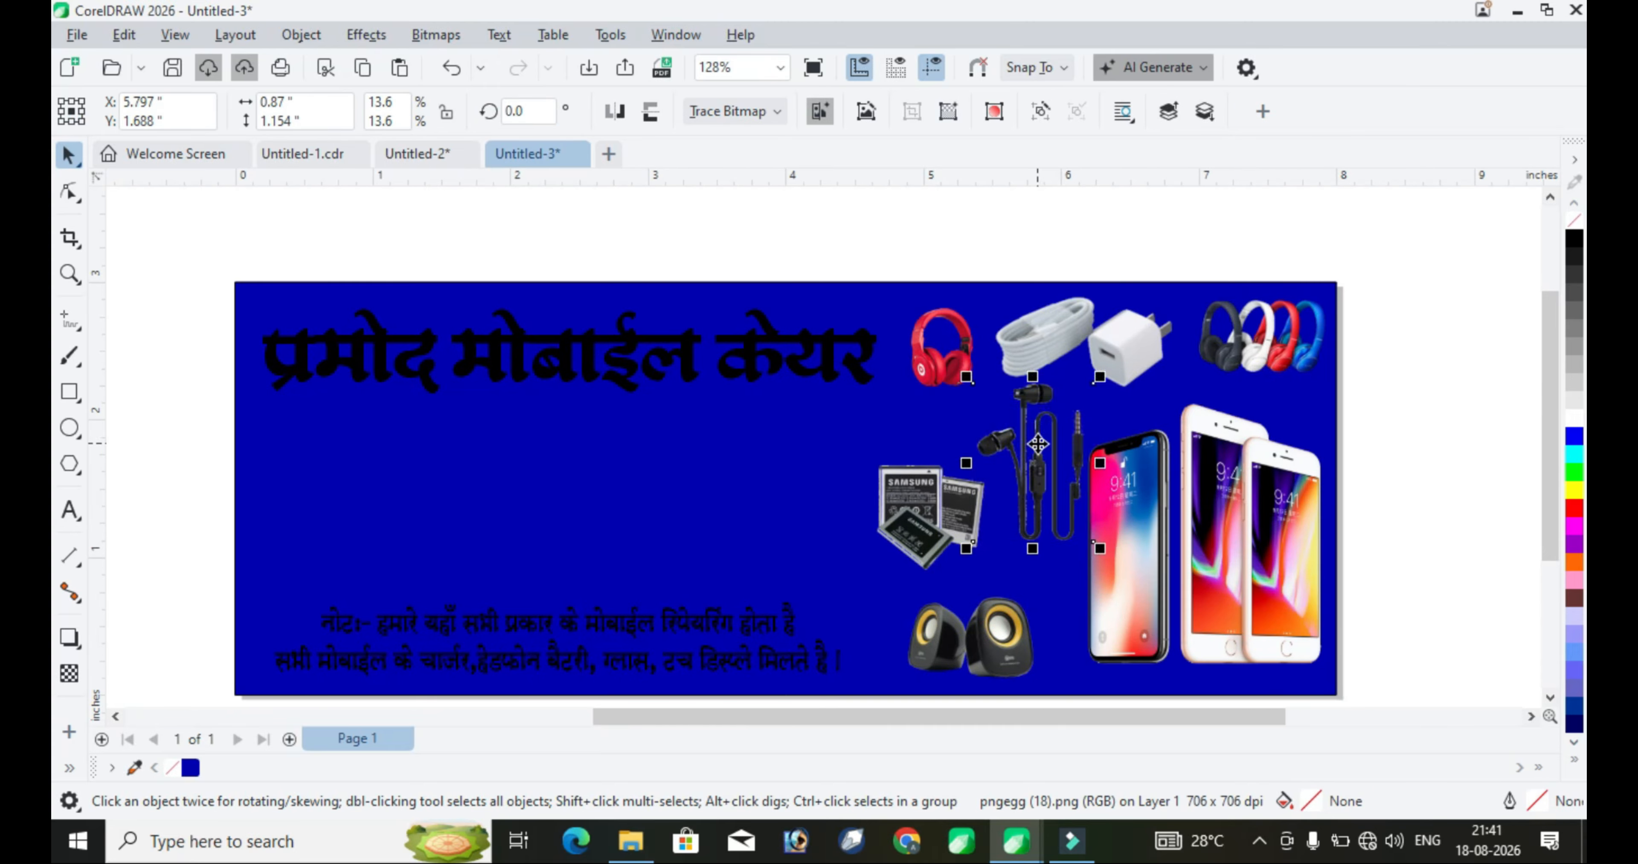
# Fine-tune the positions of the batteries, the charger and the red headphones on the banner
pyautogui.moveTo(932, 521); pyautogui.dragTo(952, 541)
pyautogui.moveTo(1145, 352); pyautogui.dragTo(1150, 367)
pyautogui.moveTo(951, 383); pyautogui.dragTo(964, 382)
pyautogui.click(1399, 266)
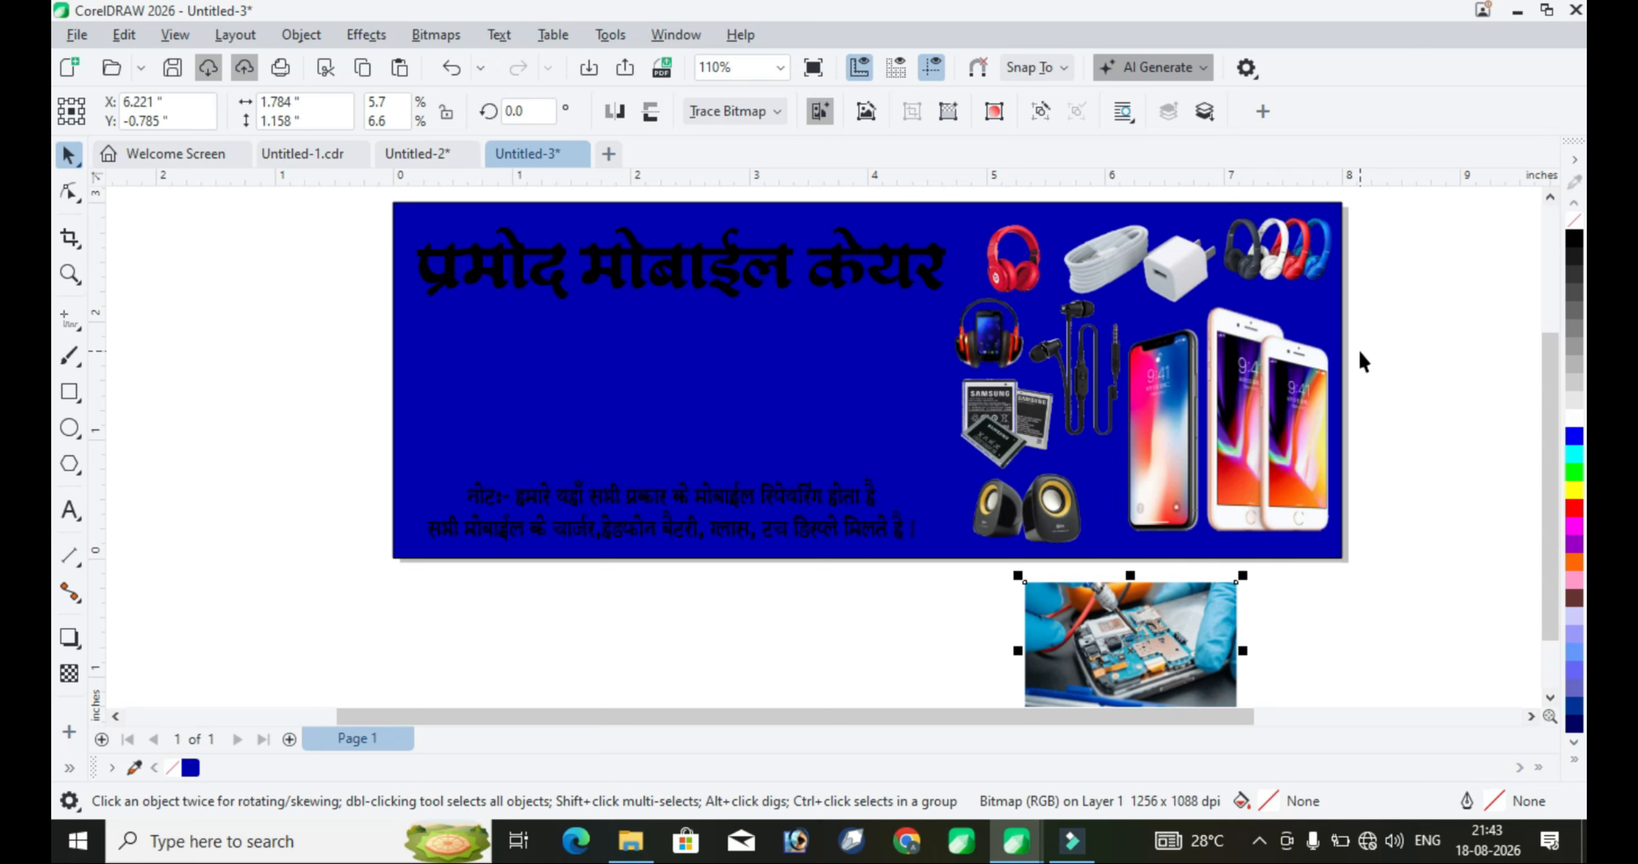
# Split the heading onto two lines after its first word and break the lines apart into separate text objects
pyautogui.click(66, 511)
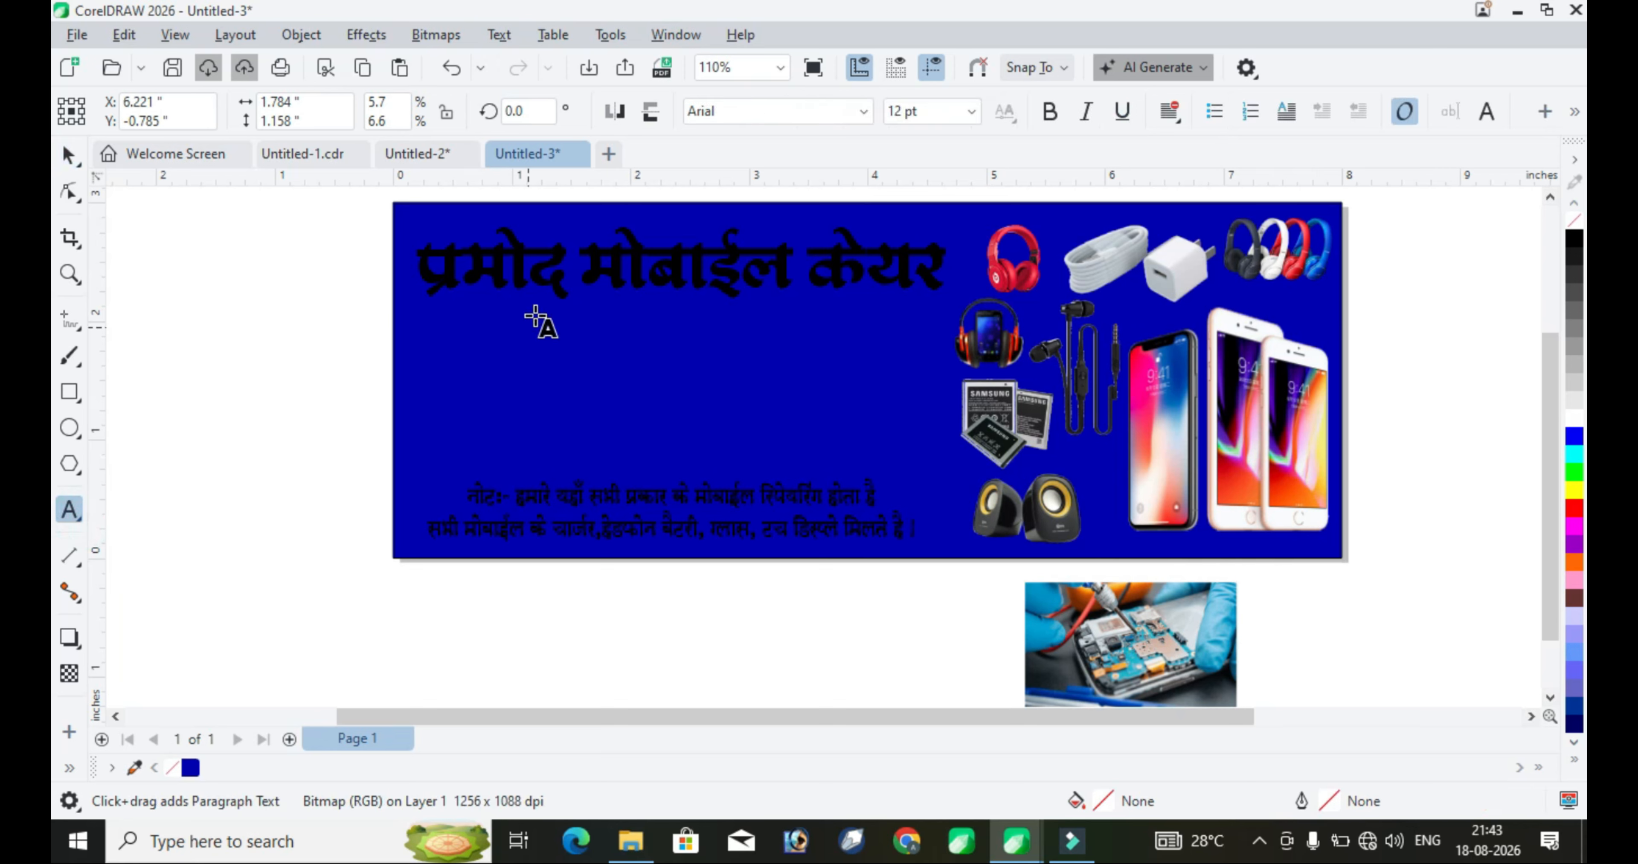
pyautogui.click(586, 257)
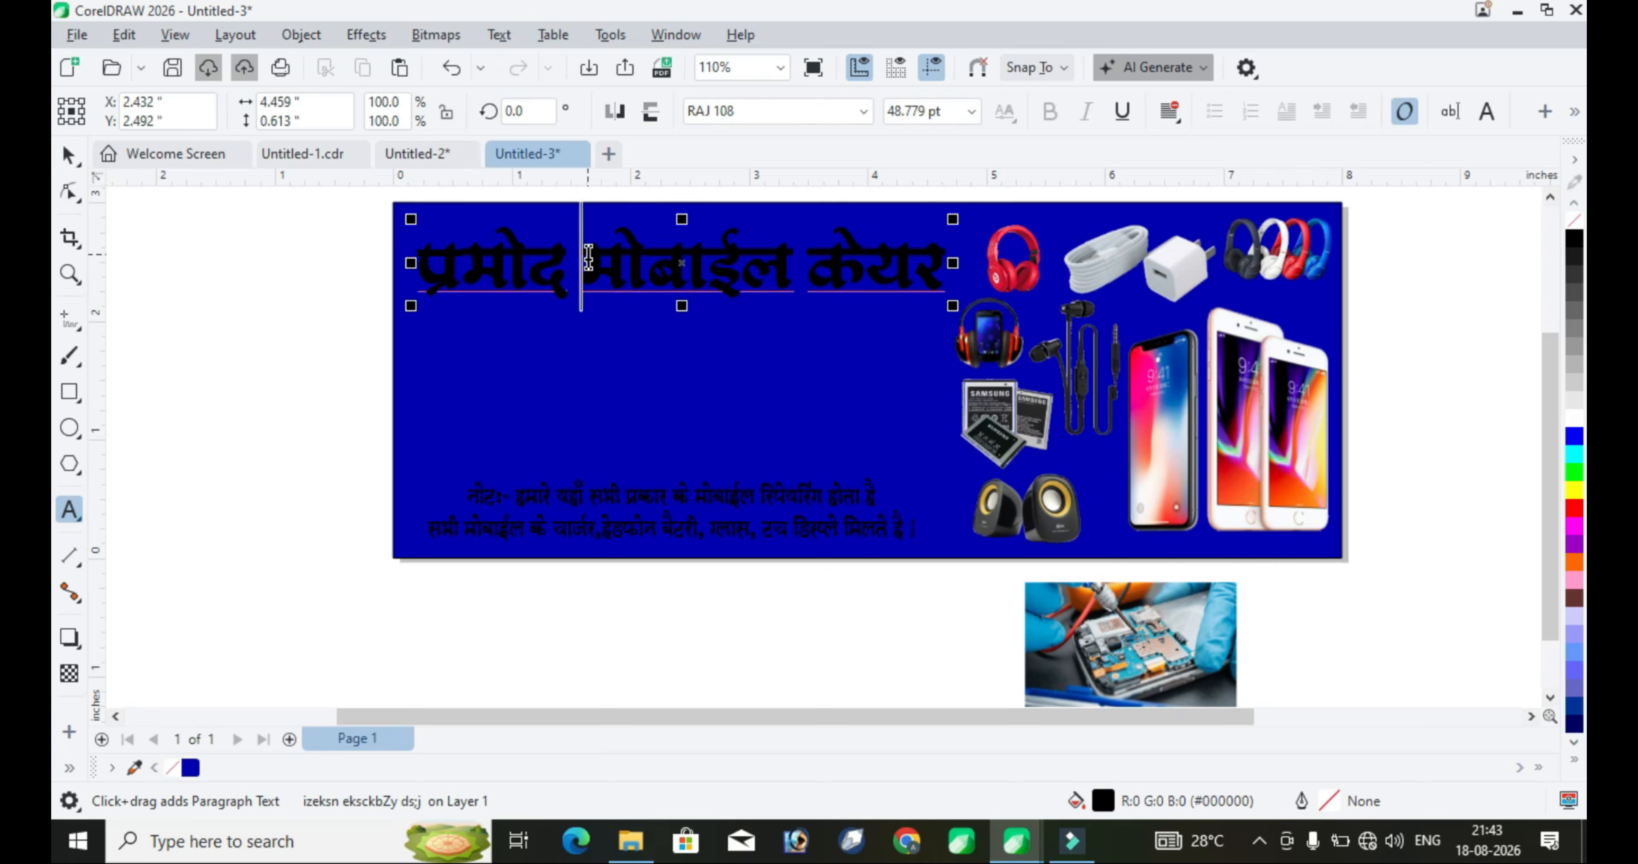
pyautogui.press('Return')
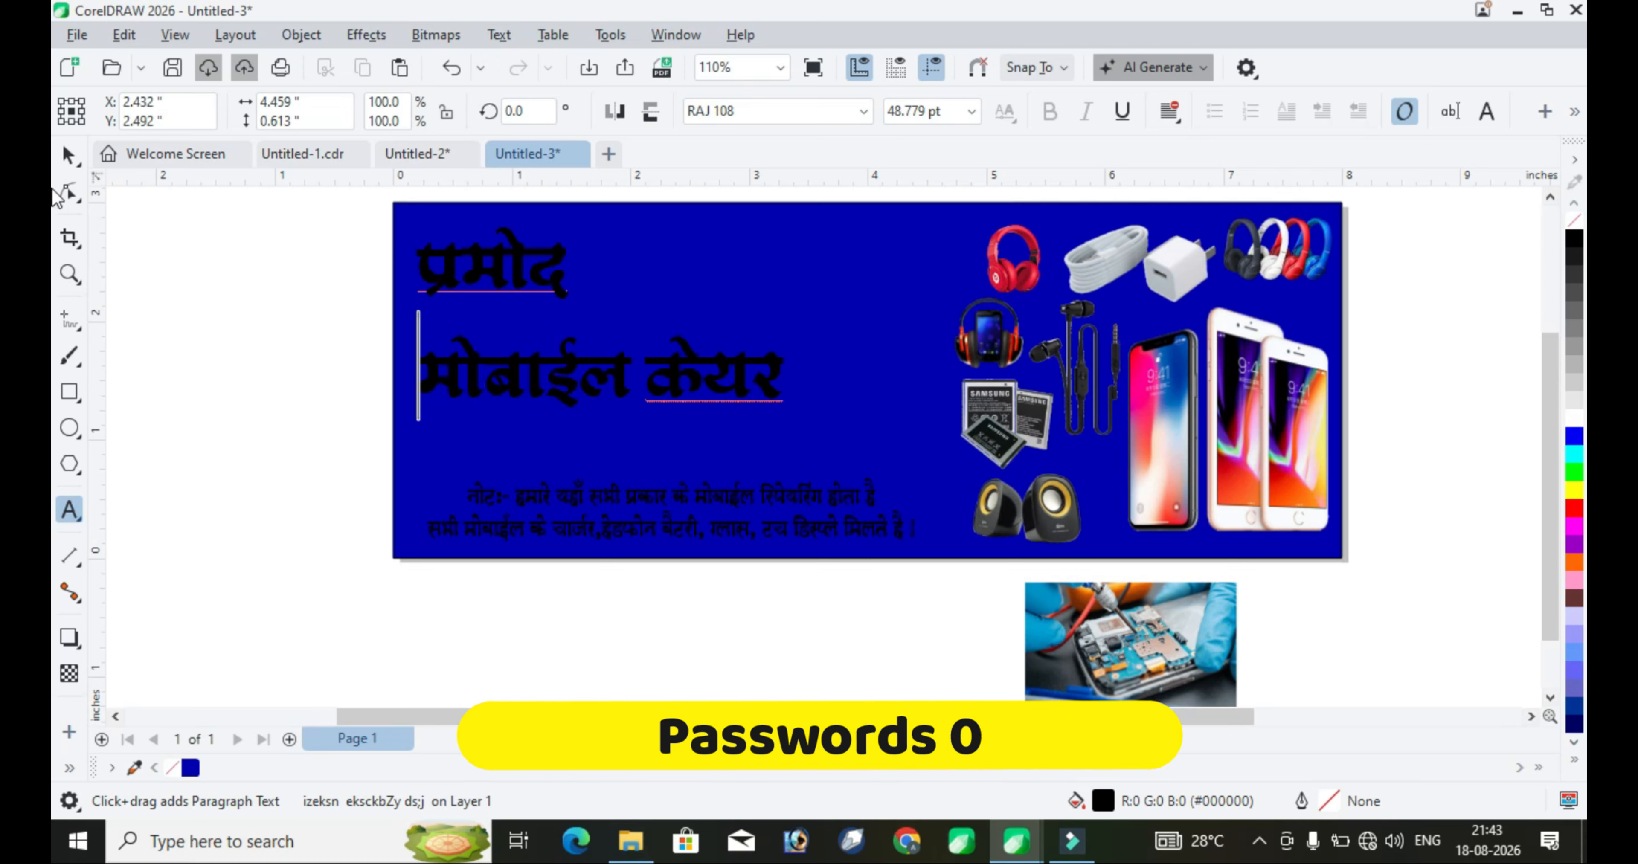
pyautogui.click(69, 155)
pyautogui.click(474, 272)
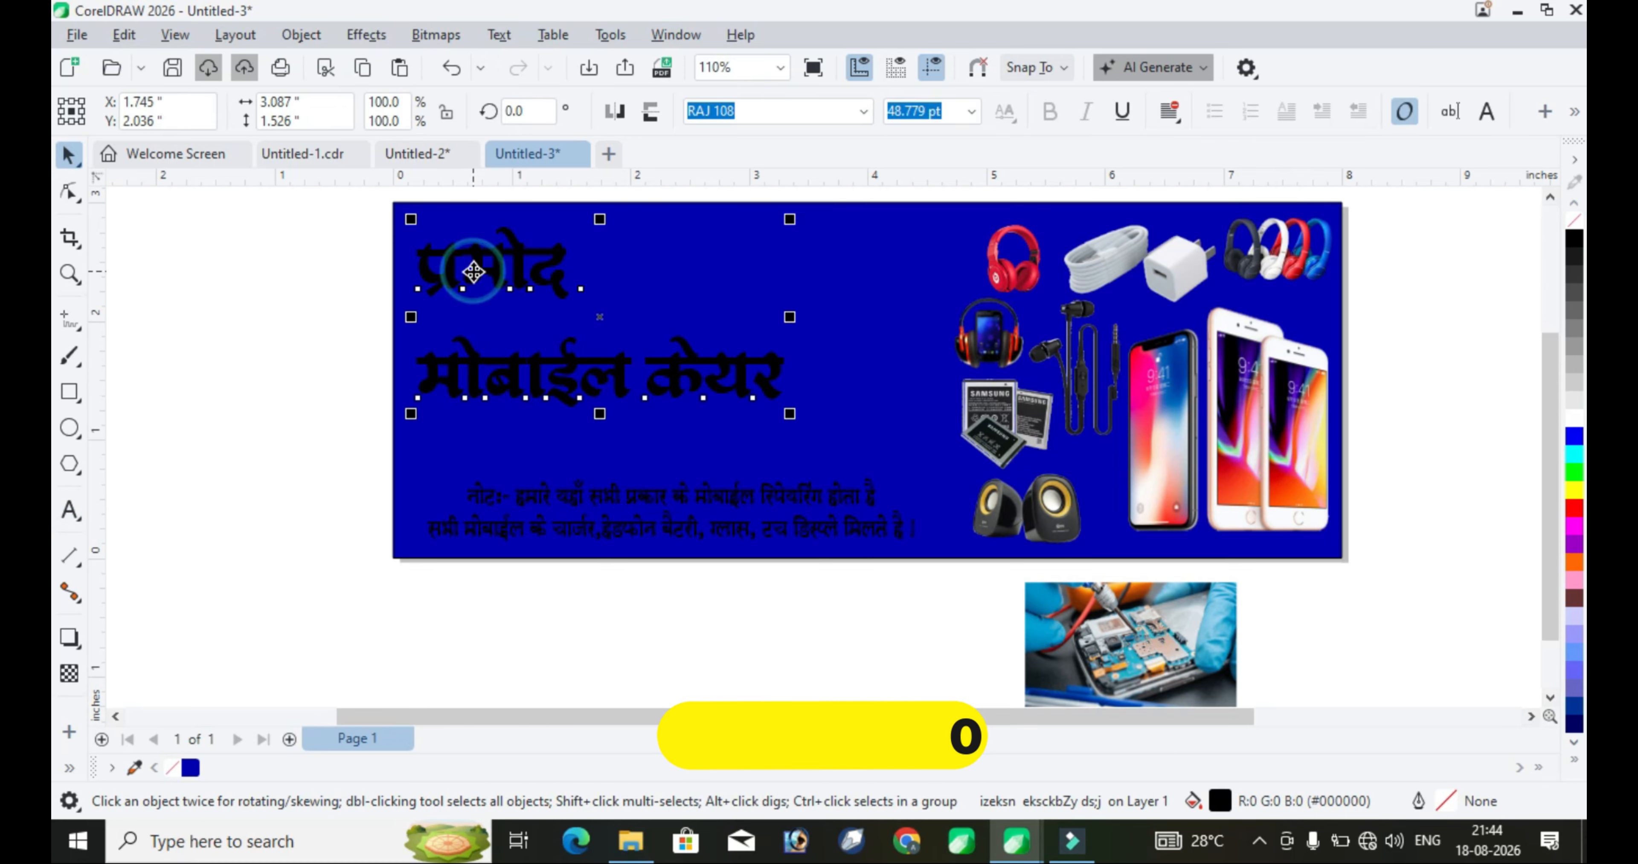
pyautogui.hotkey('ctrl', 'k')
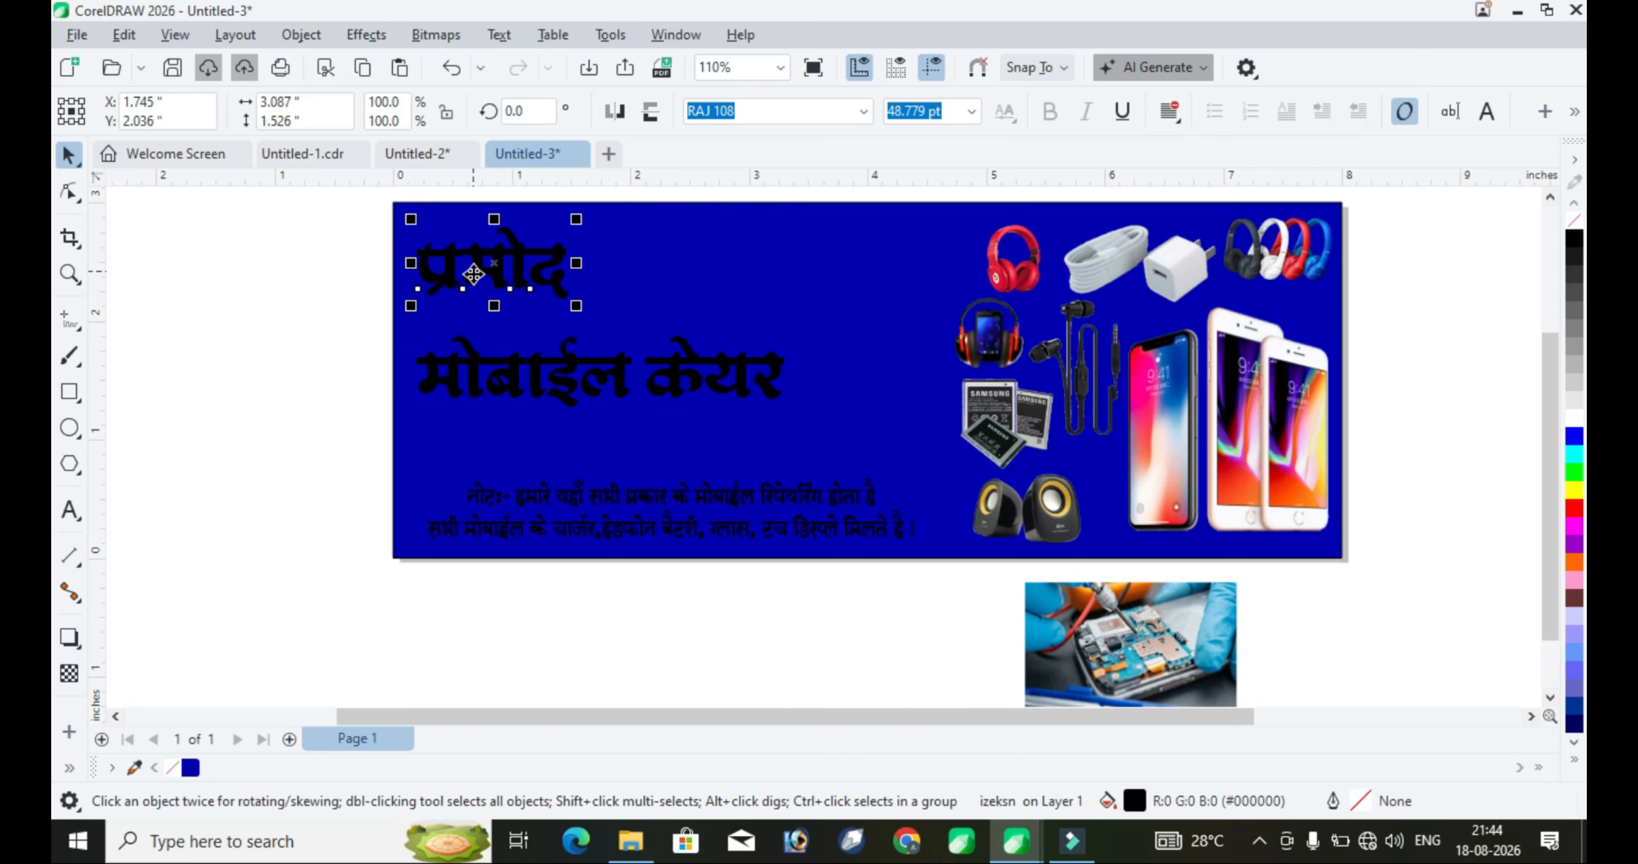
pyautogui.click(543, 377)
pyautogui.click(573, 371)
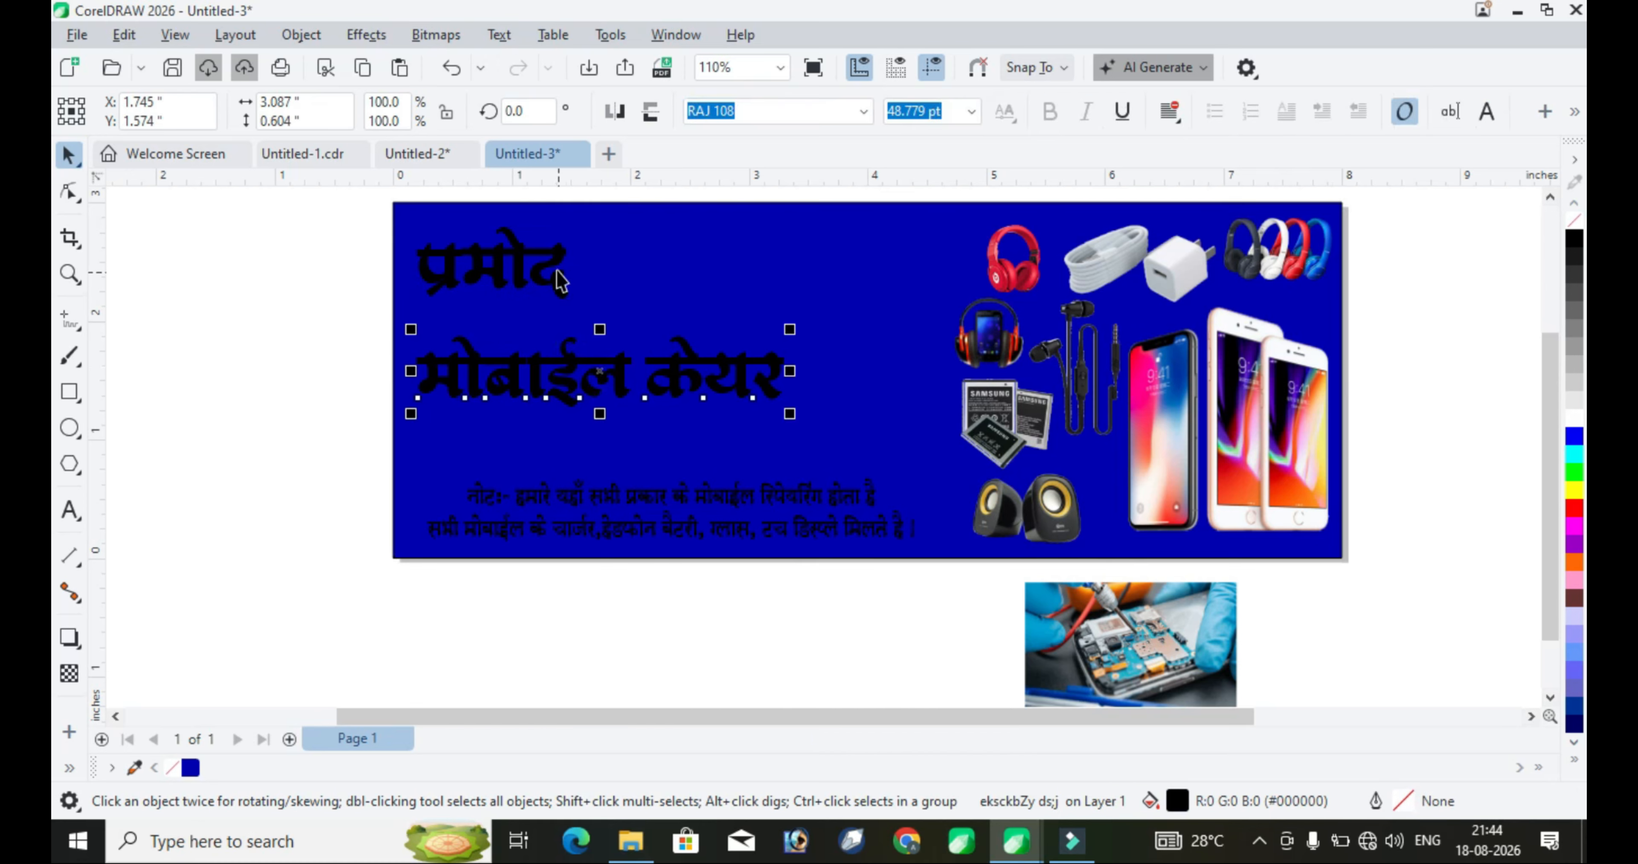
# Enlarge the heading's first word to about 3.15 x 1.37 inches and place the second heading line below it
pyautogui.moveTo(560, 279); pyautogui.dragTo(902, 411)
pyautogui.moveTo(738, 371); pyautogui.dragTo(779, 447)
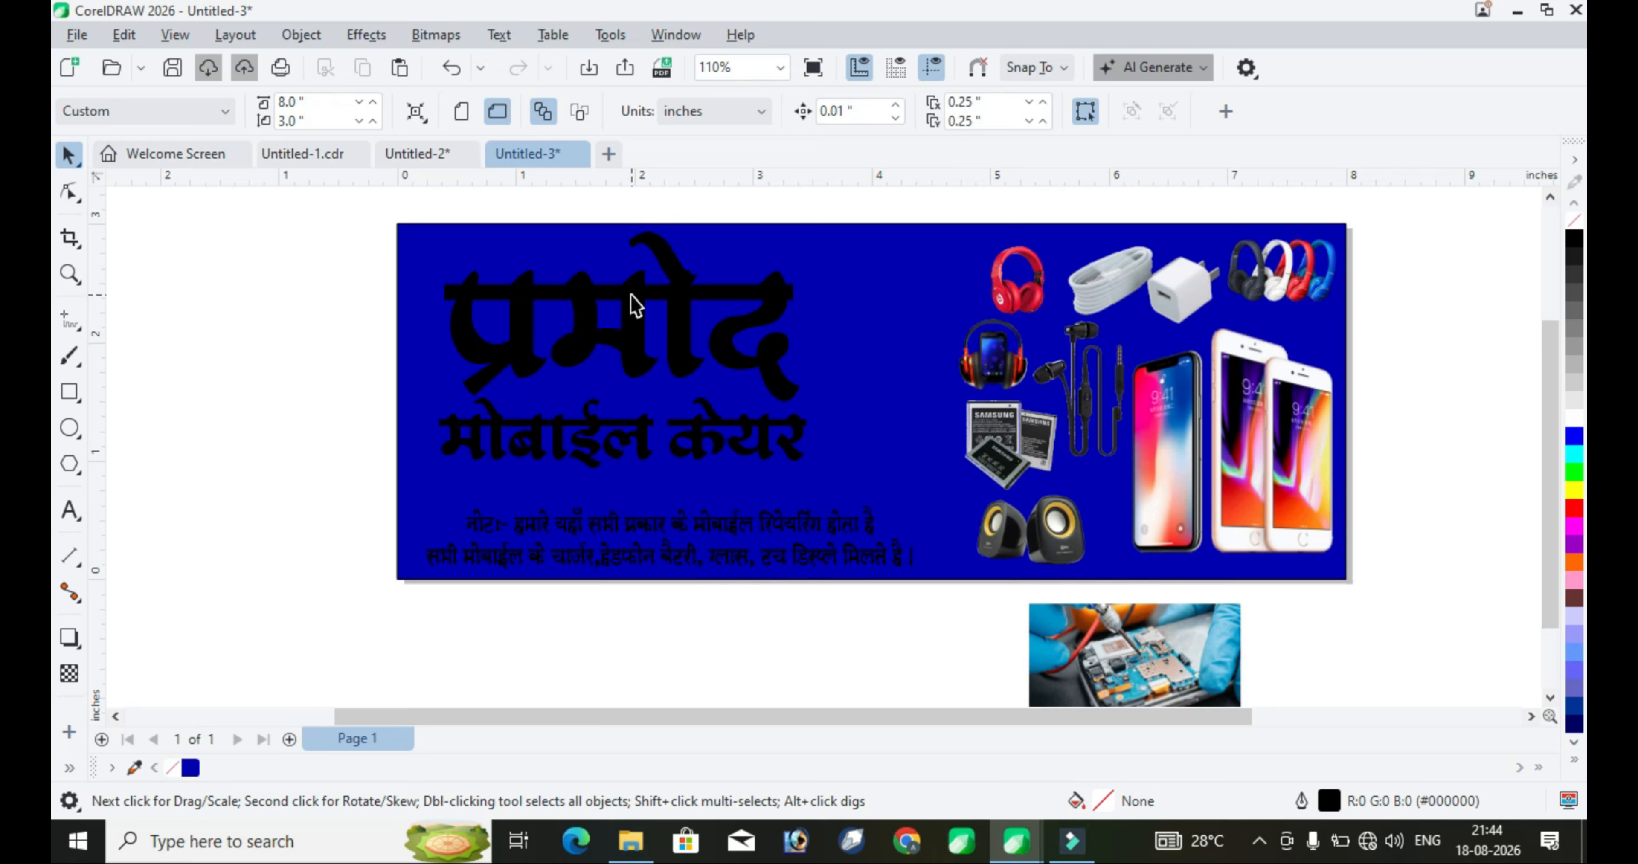
# Fill the heading's first word with yellow and give it a black 2.0 mm outline
pyautogui.click(634, 305)
pyautogui.click(1576, 490)
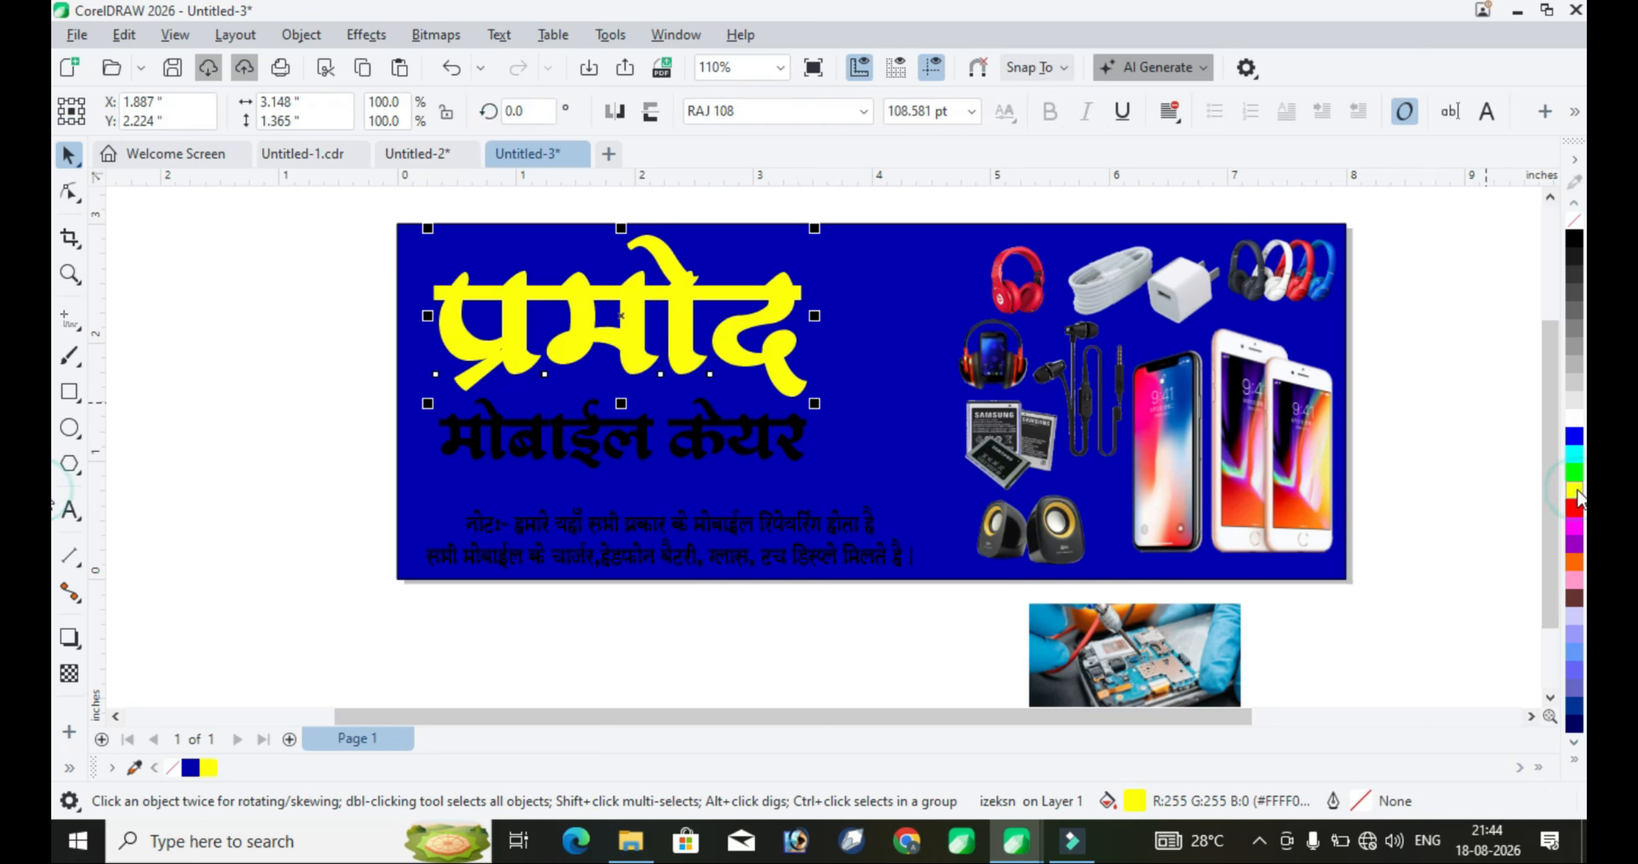
pyautogui.rightClick(1575, 247)
pyautogui.press('F12')
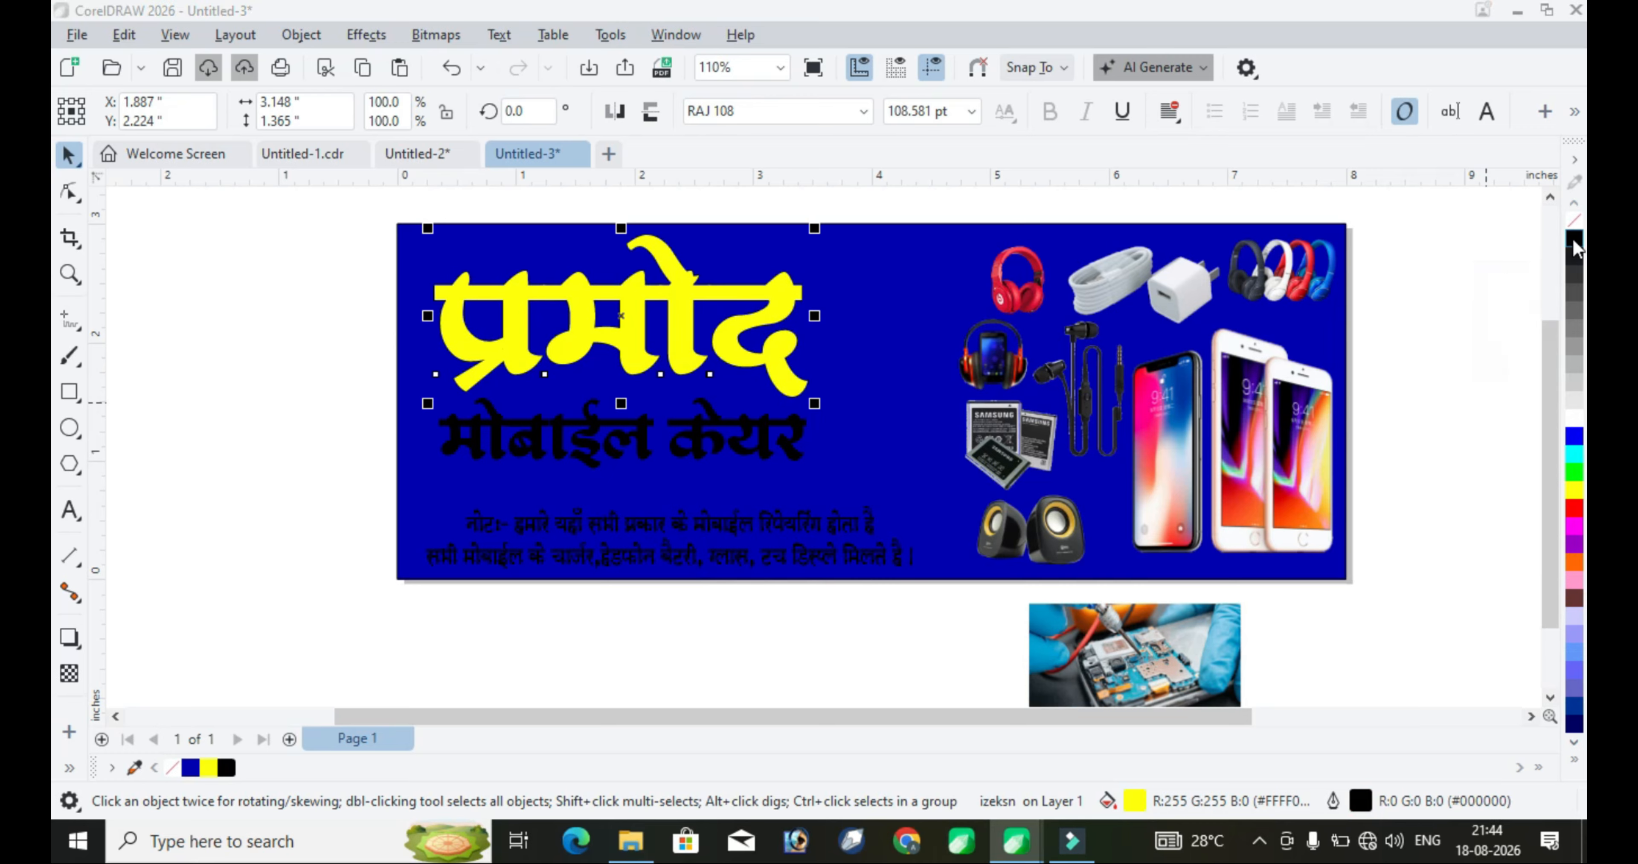
pyautogui.click(671, 254)
pyautogui.click(620, 565)
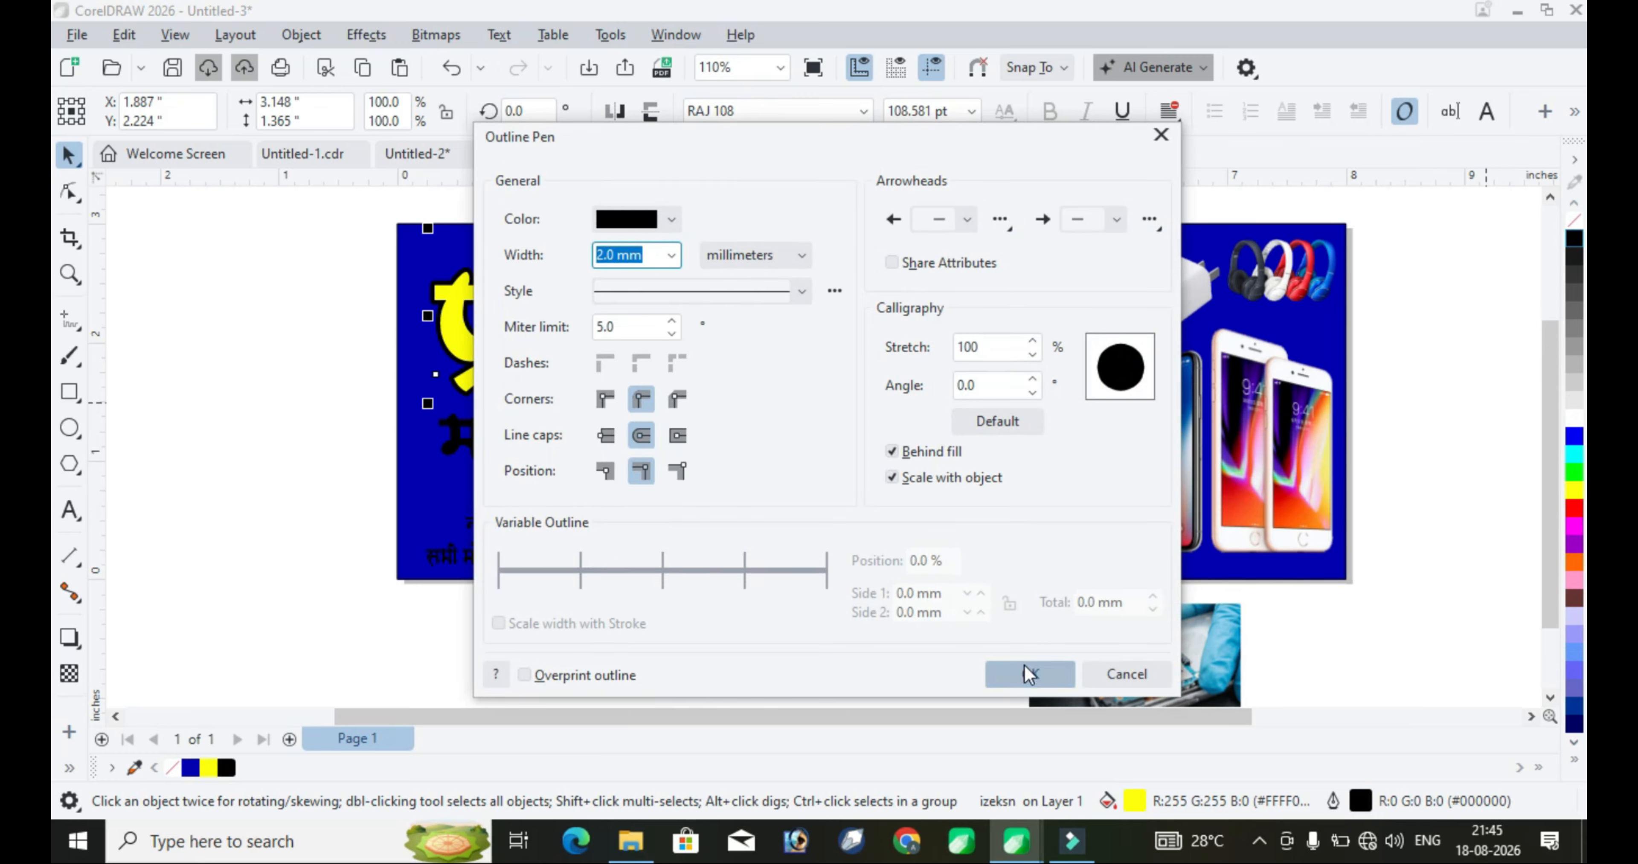
pyautogui.click(1030, 673)
# Apply a vertical yellow-to-red fountain fill to the heading's first word, starting at mid-height and ending just below the letters
pyautogui.scroll(1, 686, 254)
pyautogui.press('g')
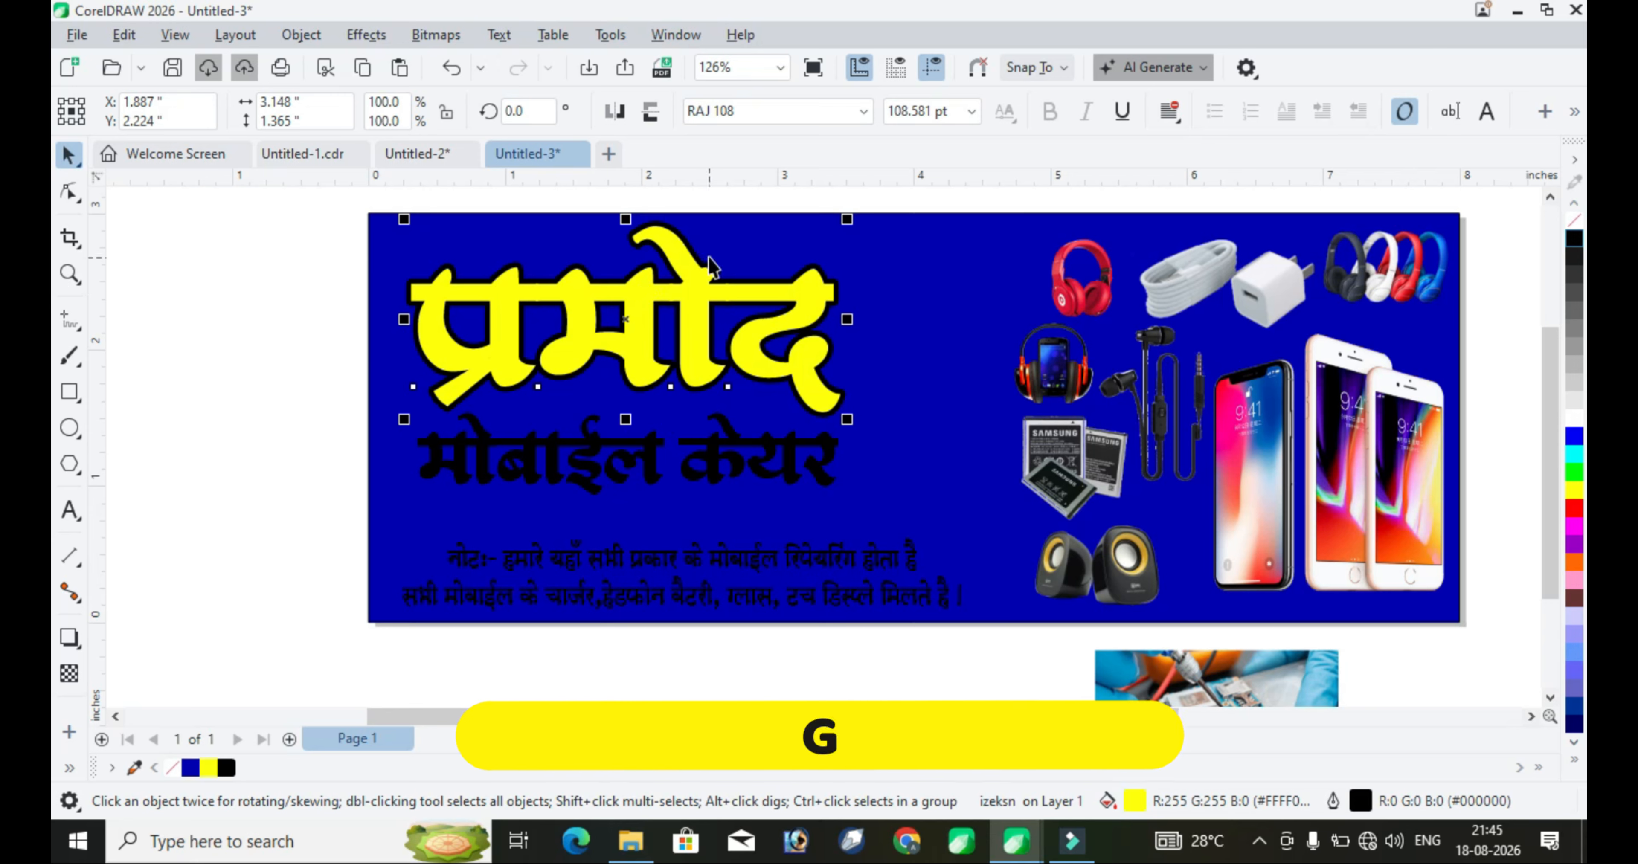
pyautogui.moveTo(671, 216); pyautogui.dragTo(672, 367)
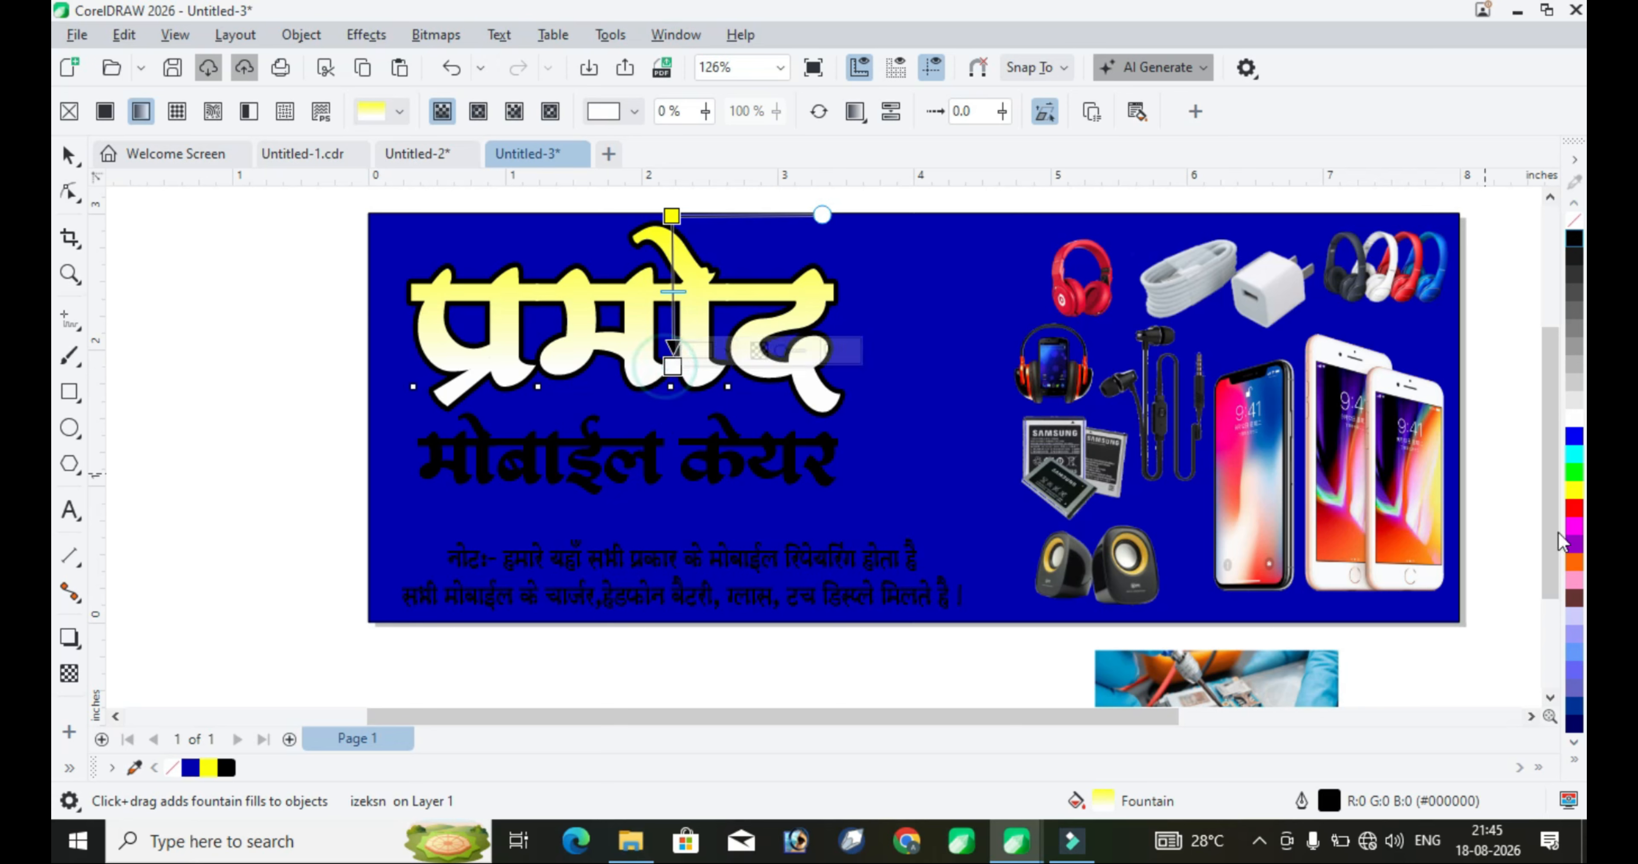
pyautogui.click(1574, 508)
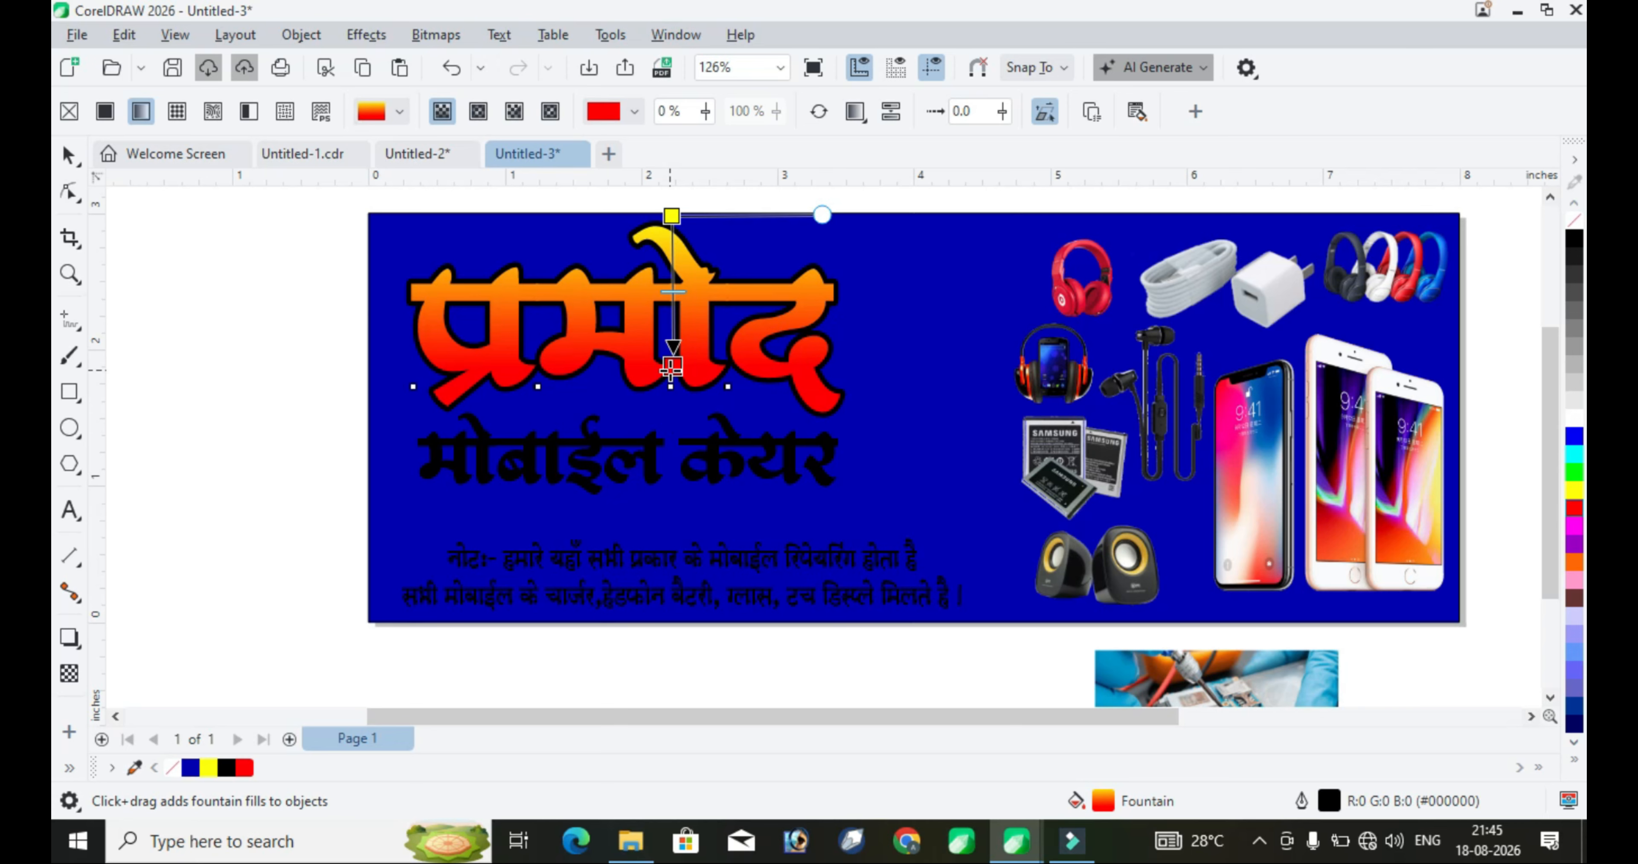
pyautogui.moveTo(672, 217); pyautogui.dragTo(673, 292)
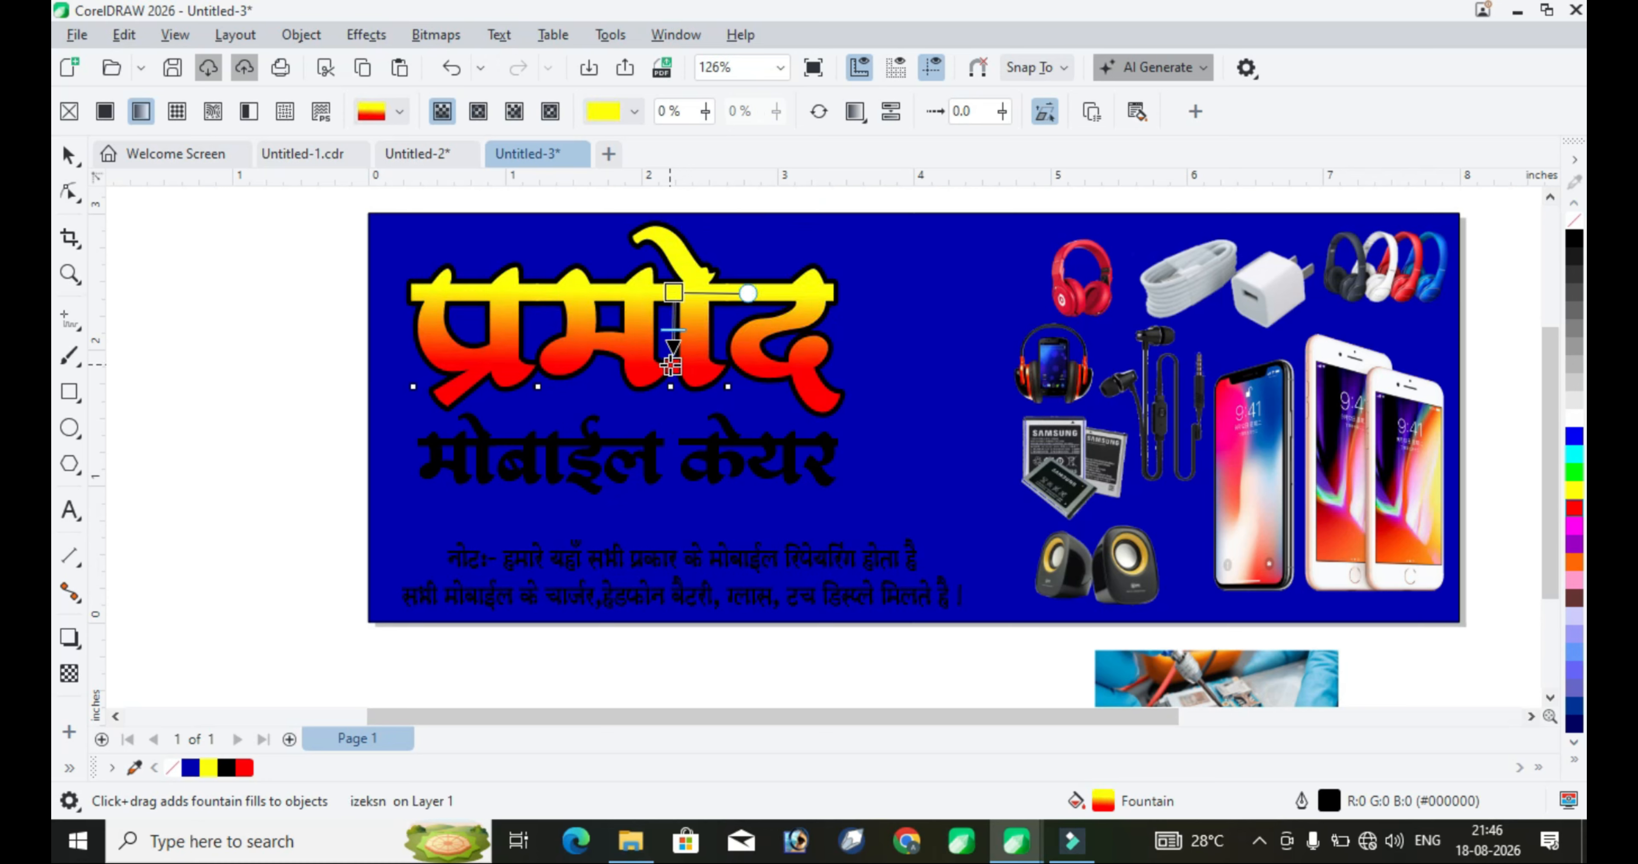
pyautogui.moveTo(671, 365); pyautogui.dragTo(672, 436)
pyautogui.click(69, 155)
pyautogui.click(198, 275)
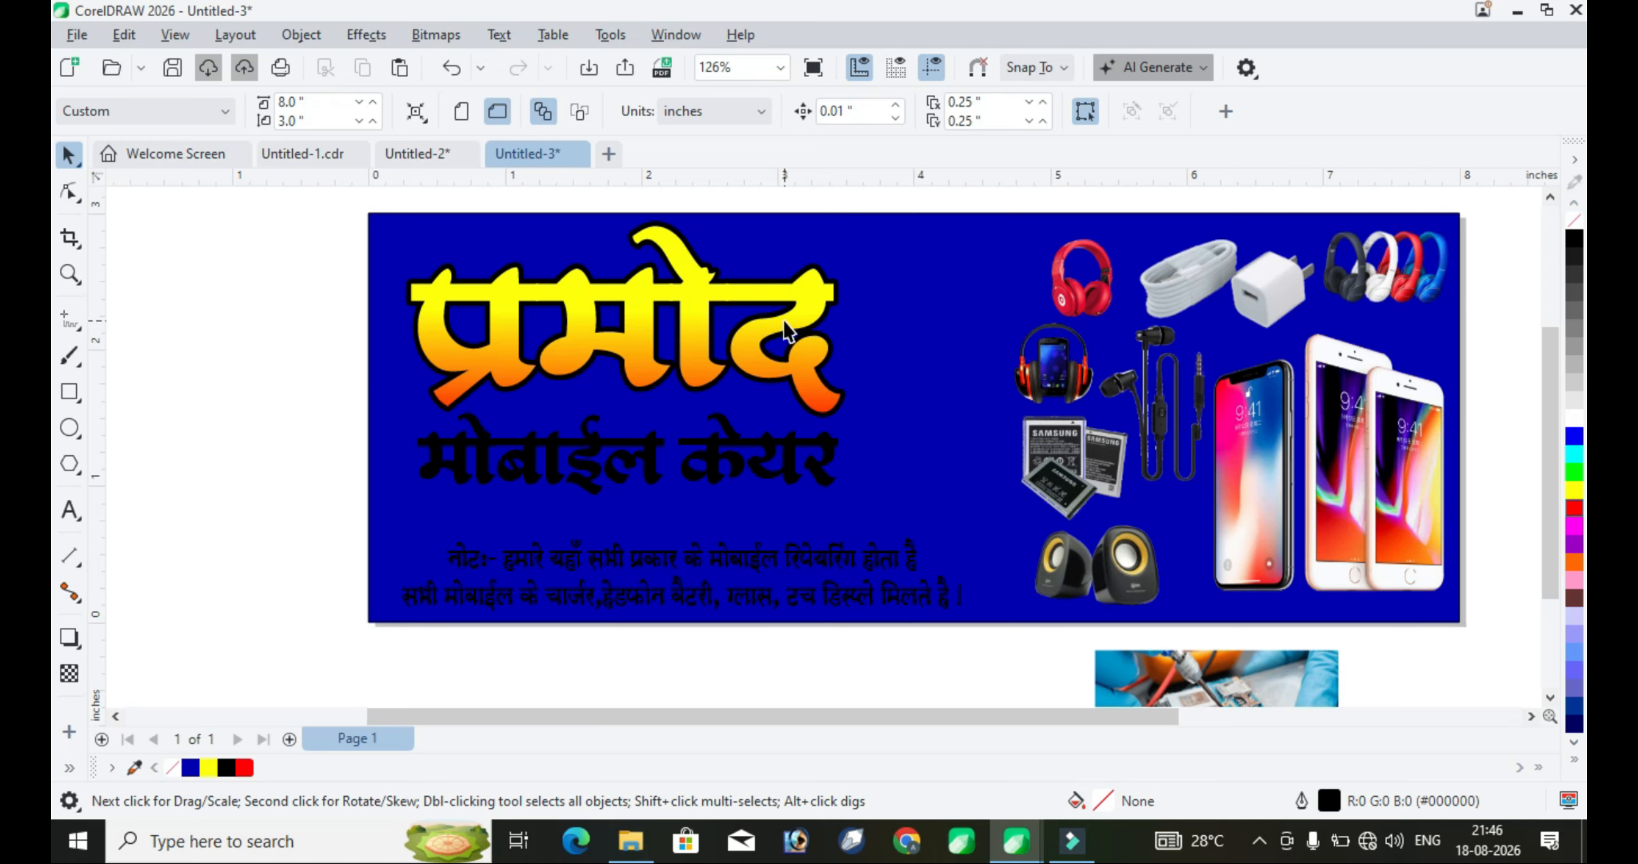
# Fill the heading's second line, मोबाईल केयर, with red and give it a white 2.0 mm outline
pyautogui.click(610, 463)
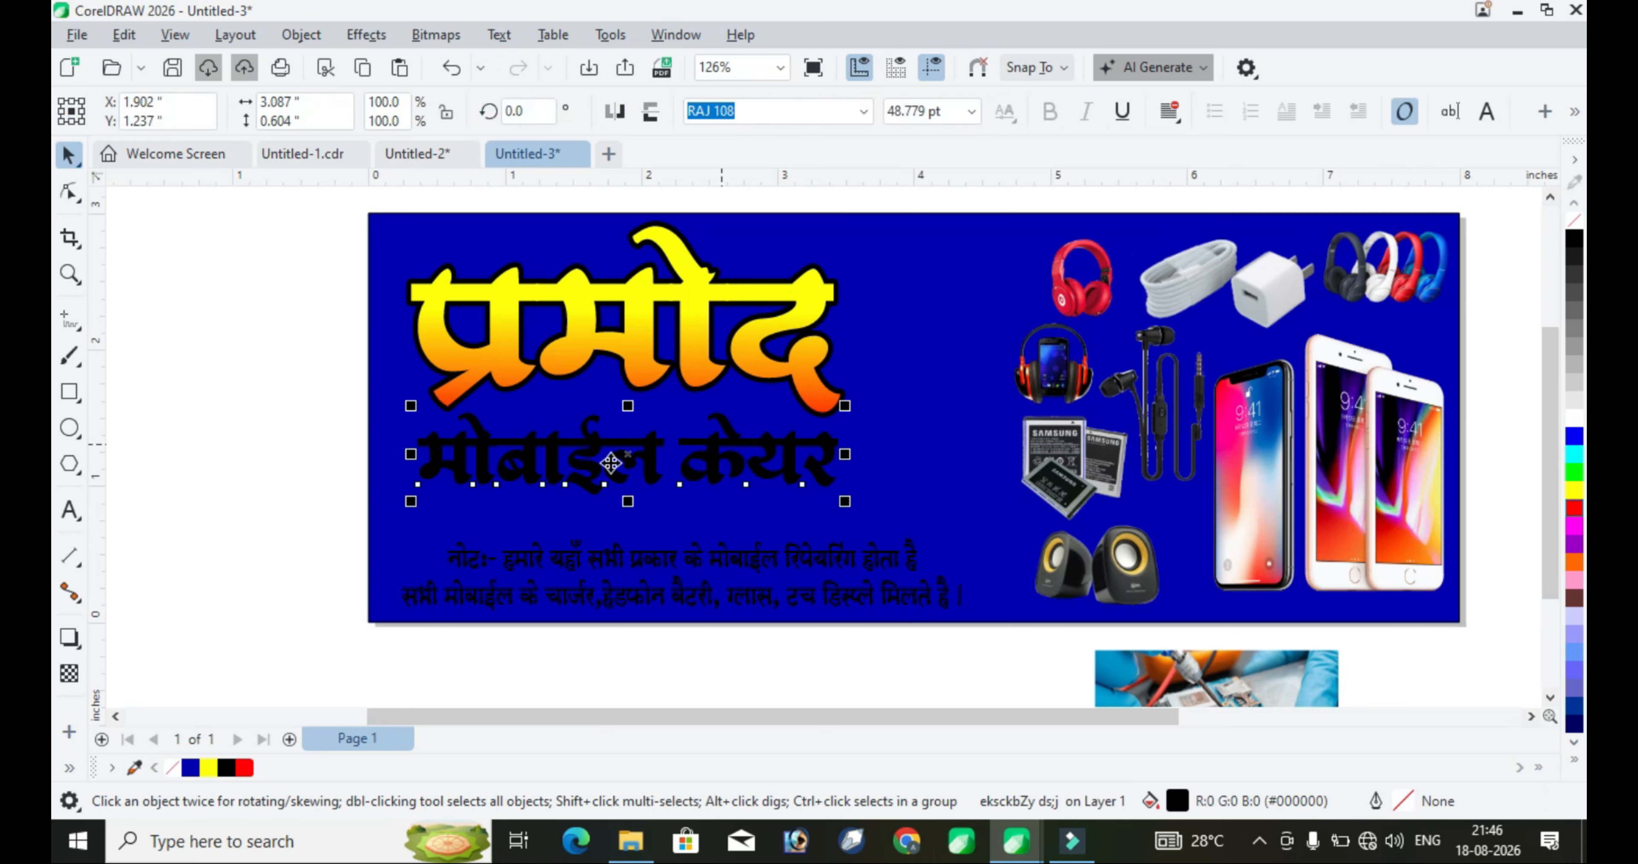
pyautogui.click(1574, 509)
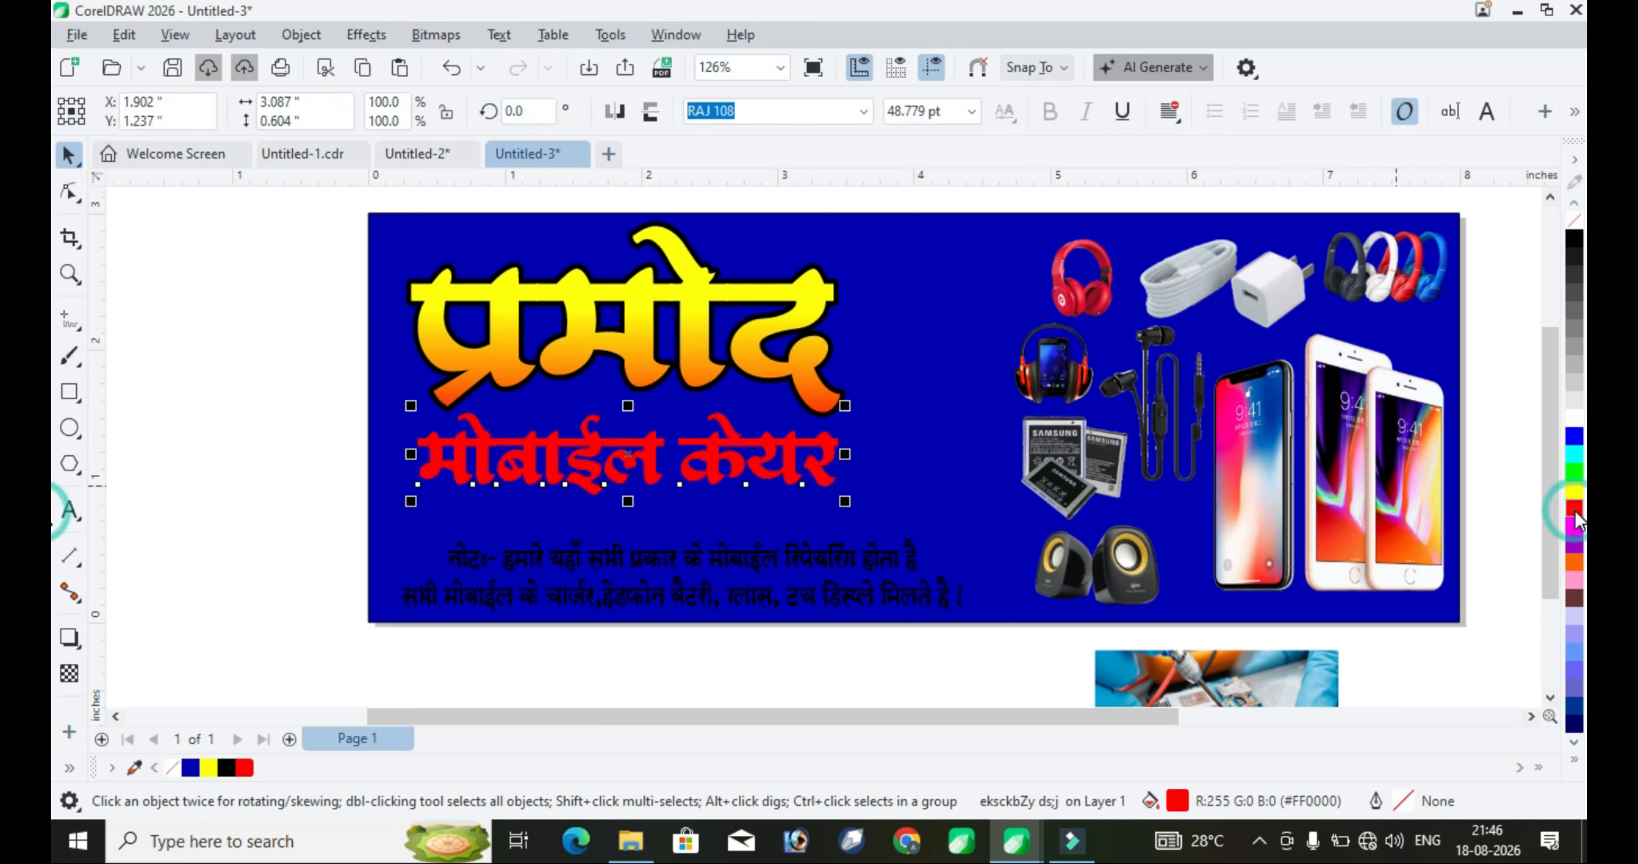
pyautogui.rightClick(1574, 415)
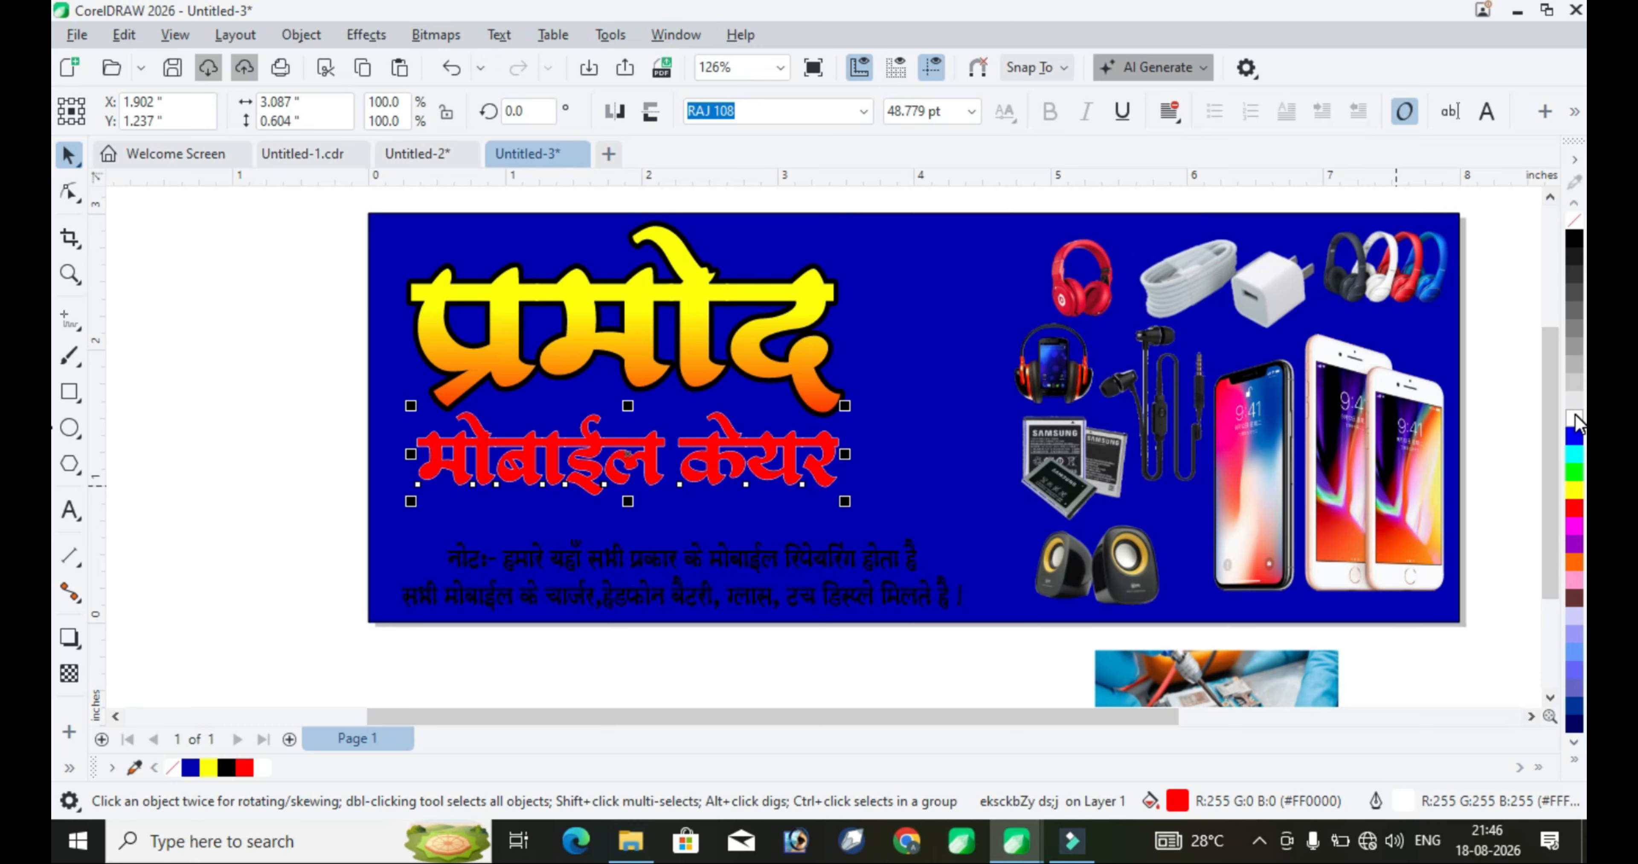
pyautogui.press('F12')
pyautogui.click(671, 255)
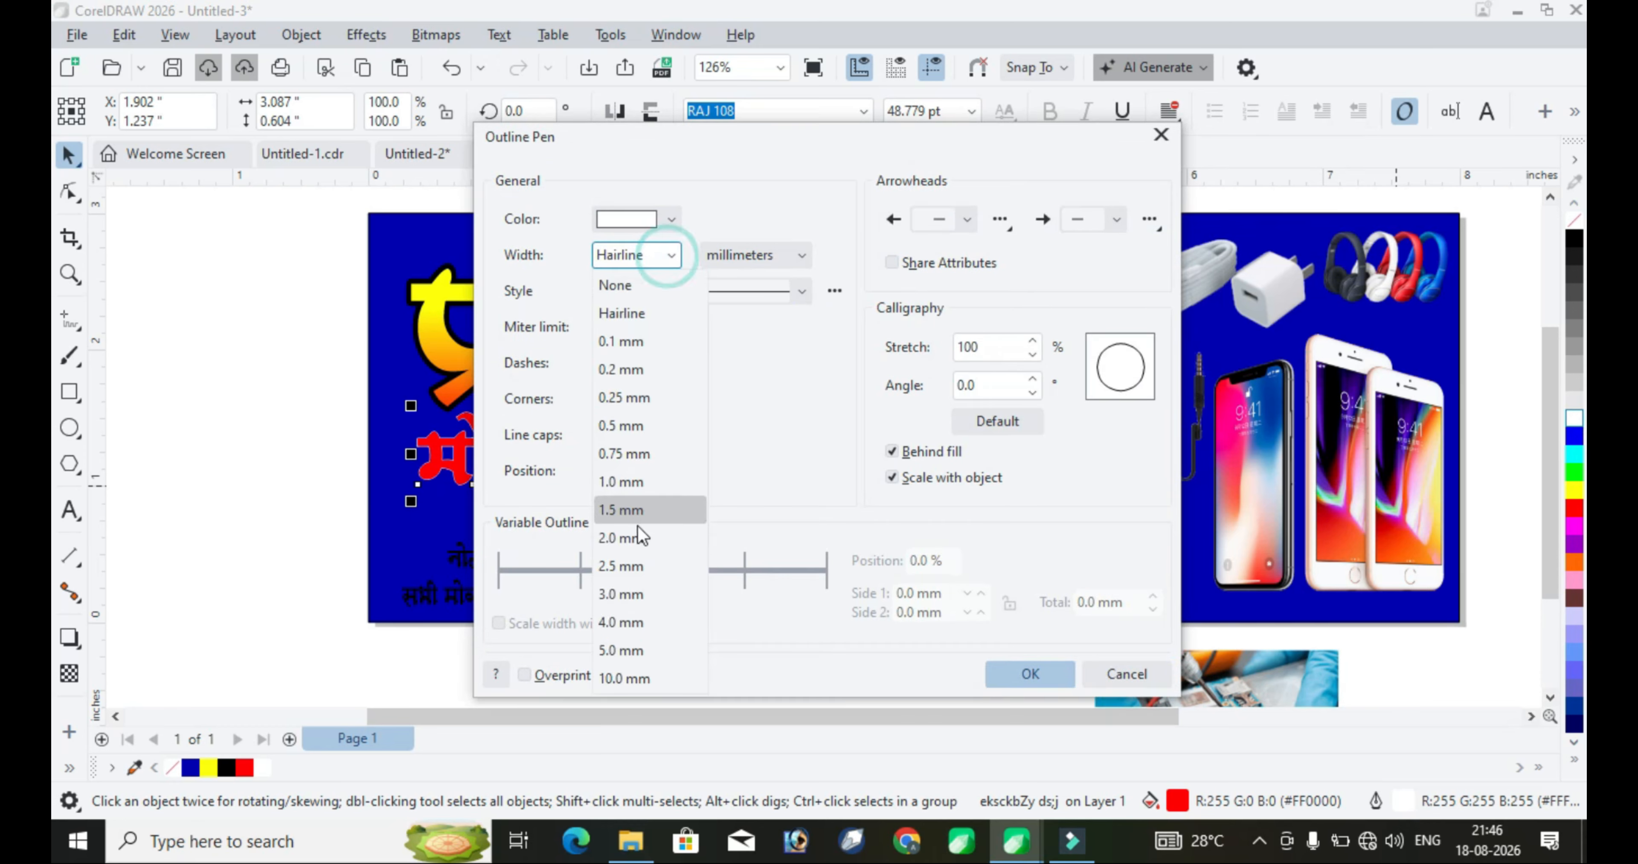
pyautogui.click(638, 532)
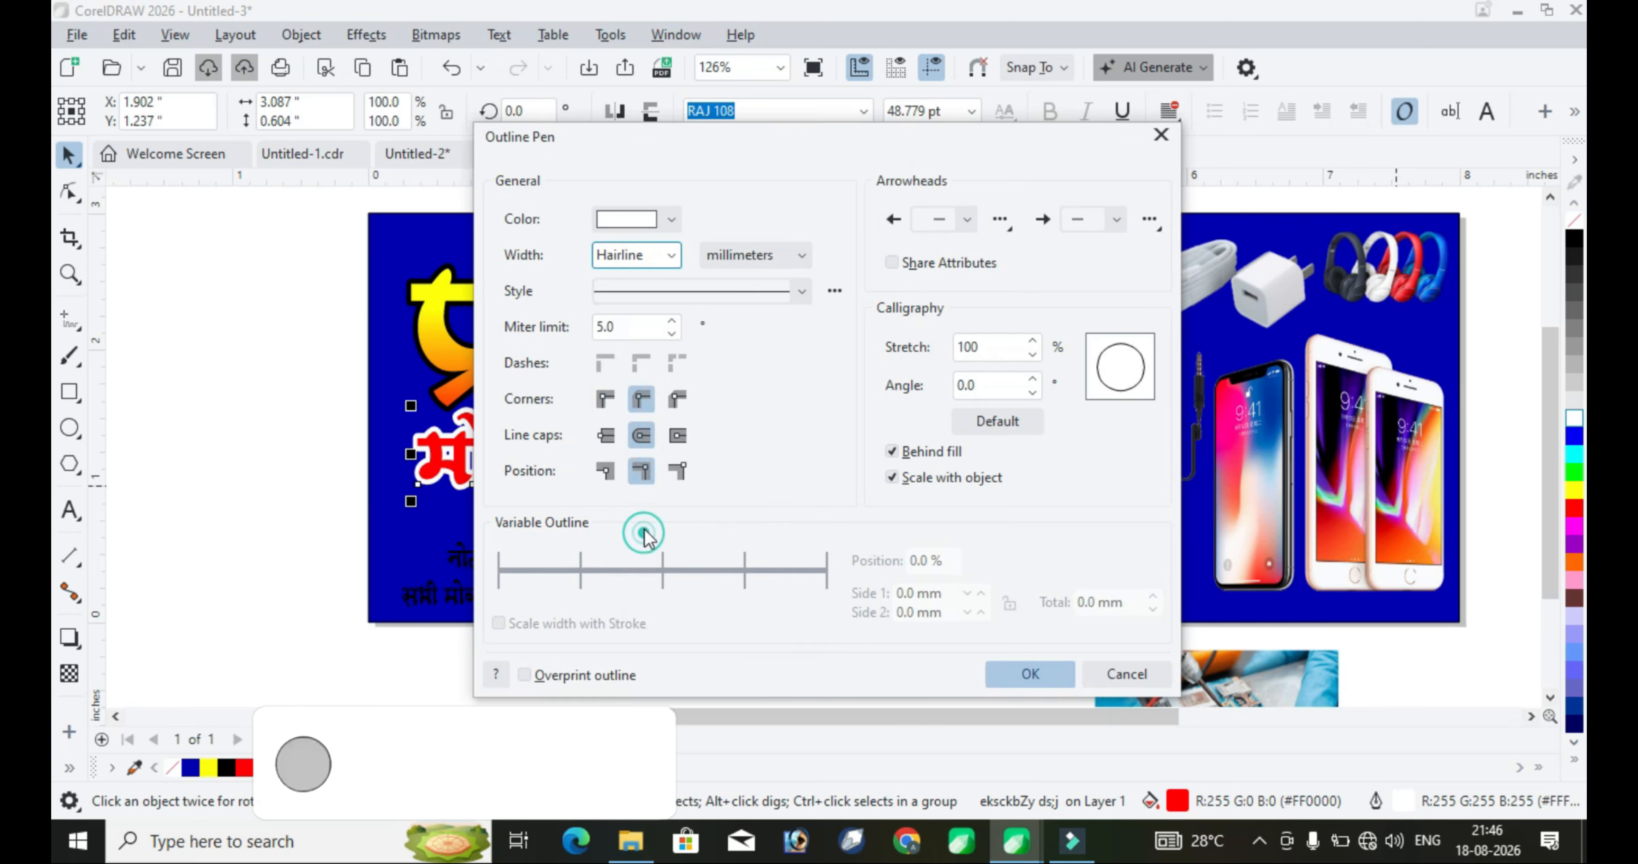
pyautogui.click(1030, 675)
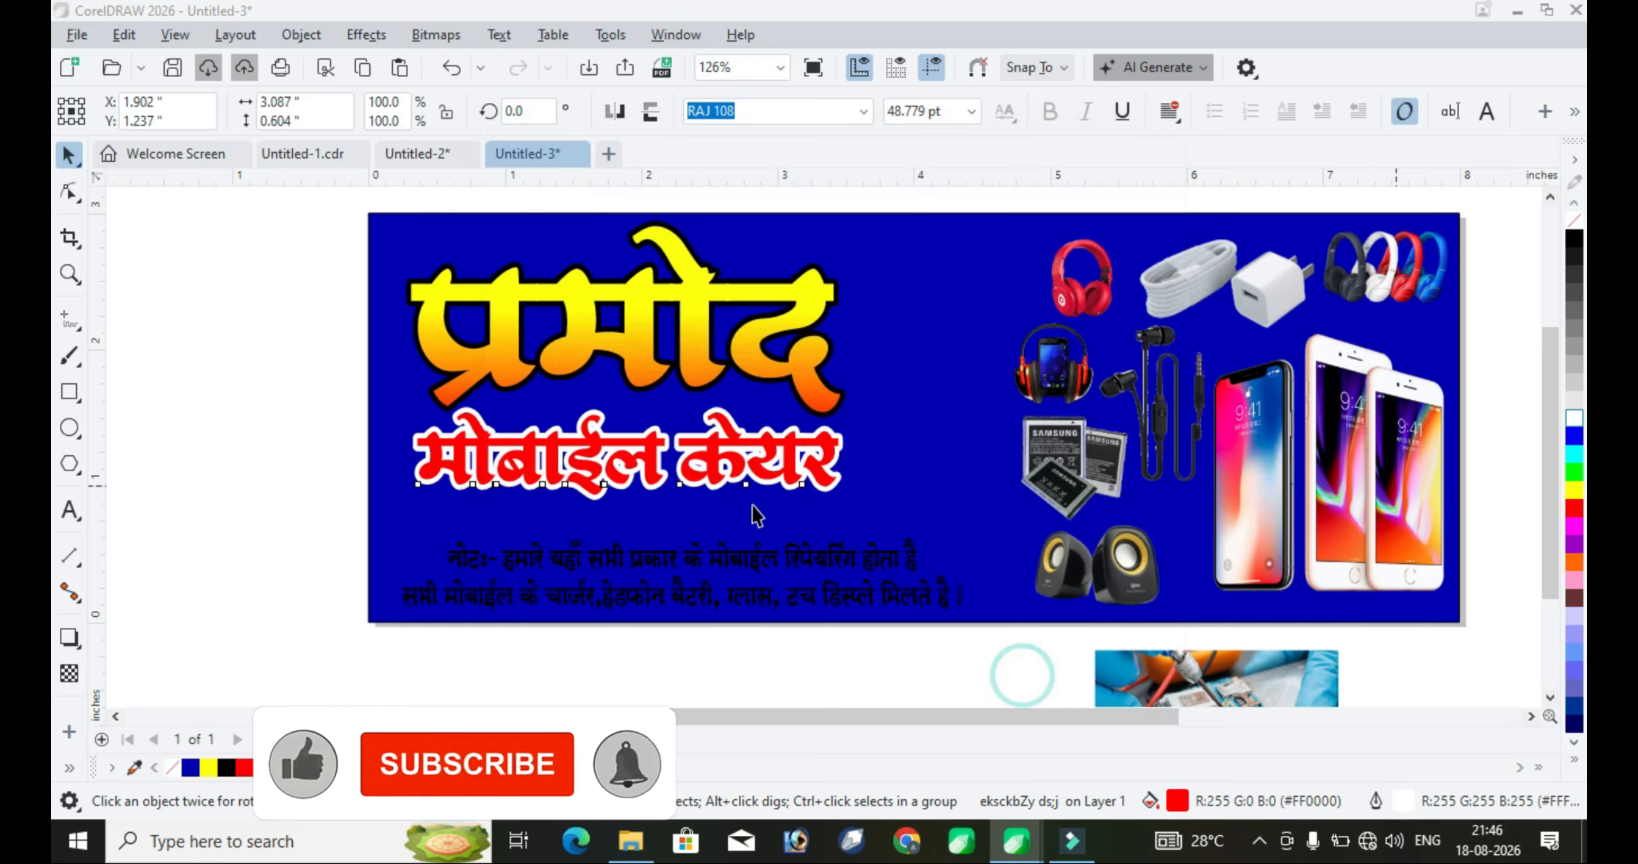
# Shift the line मोबाईल केयर slightly down and right, and place a slightly offset copy of the heading's first word
pyautogui.click(741, 445)
pyautogui.moveTo(744, 469); pyautogui.dragTo(754, 480)
pyautogui.click(750, 333)
pyautogui.moveTo(750, 350)
pyautogui.mouseDown()
pyautogui.moveTo(752, 364)
pyautogui.moveTo(760, 344)
pyautogui.mouseUp()
pyautogui.rightClick(760, 343)
pyautogui.click(297, 343)
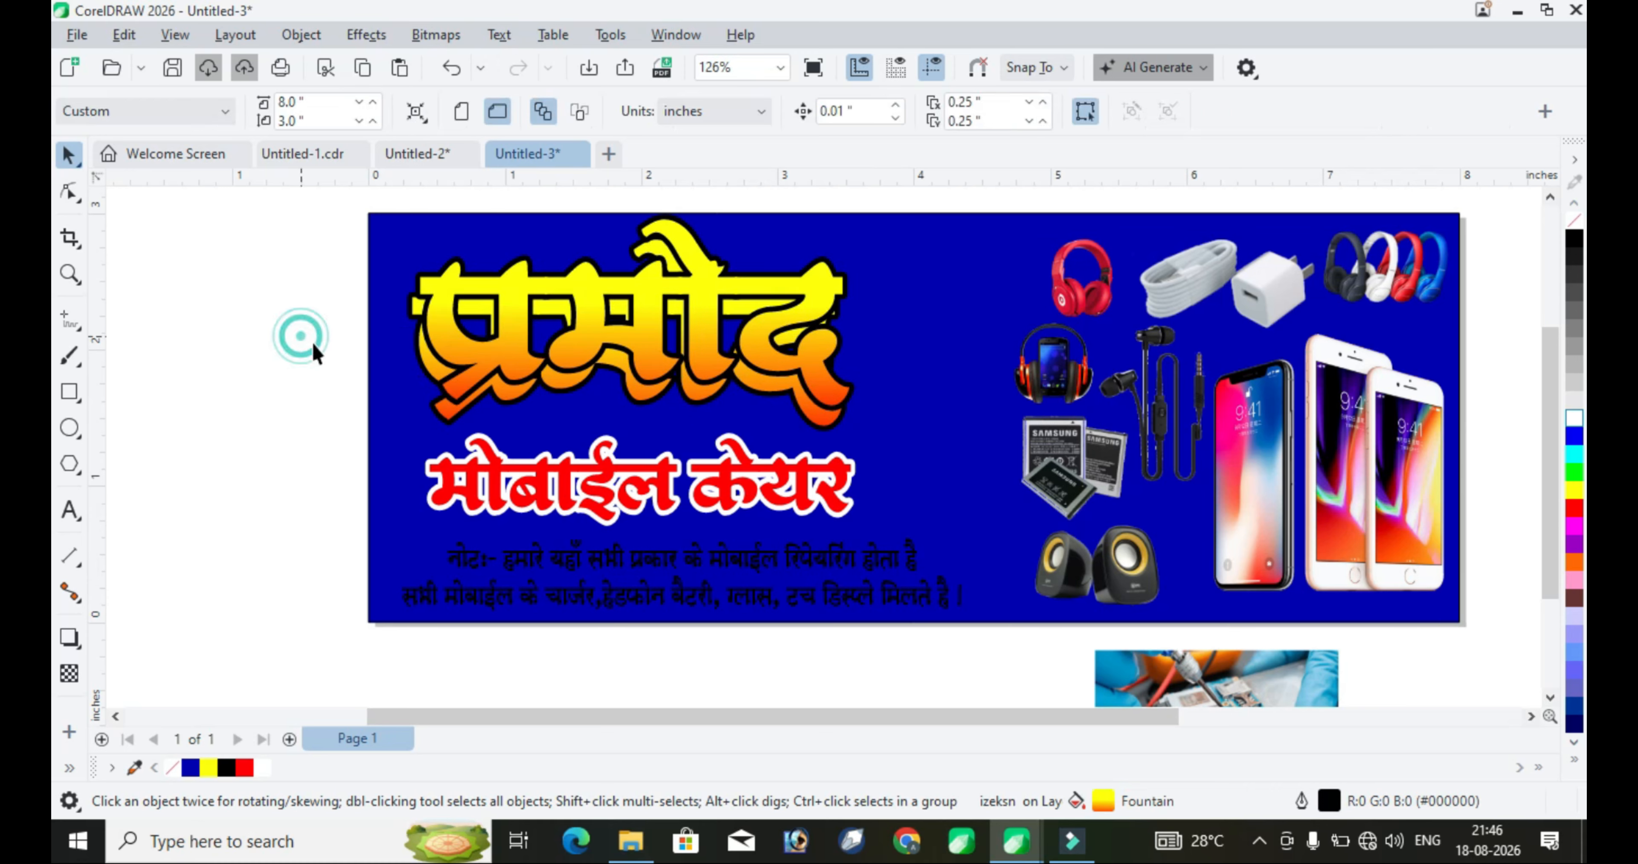
# Turn the lower copy of the heading's first word into a solid blue shadow behind the gradient word, and nudge the front word
pyautogui.click(442, 424)
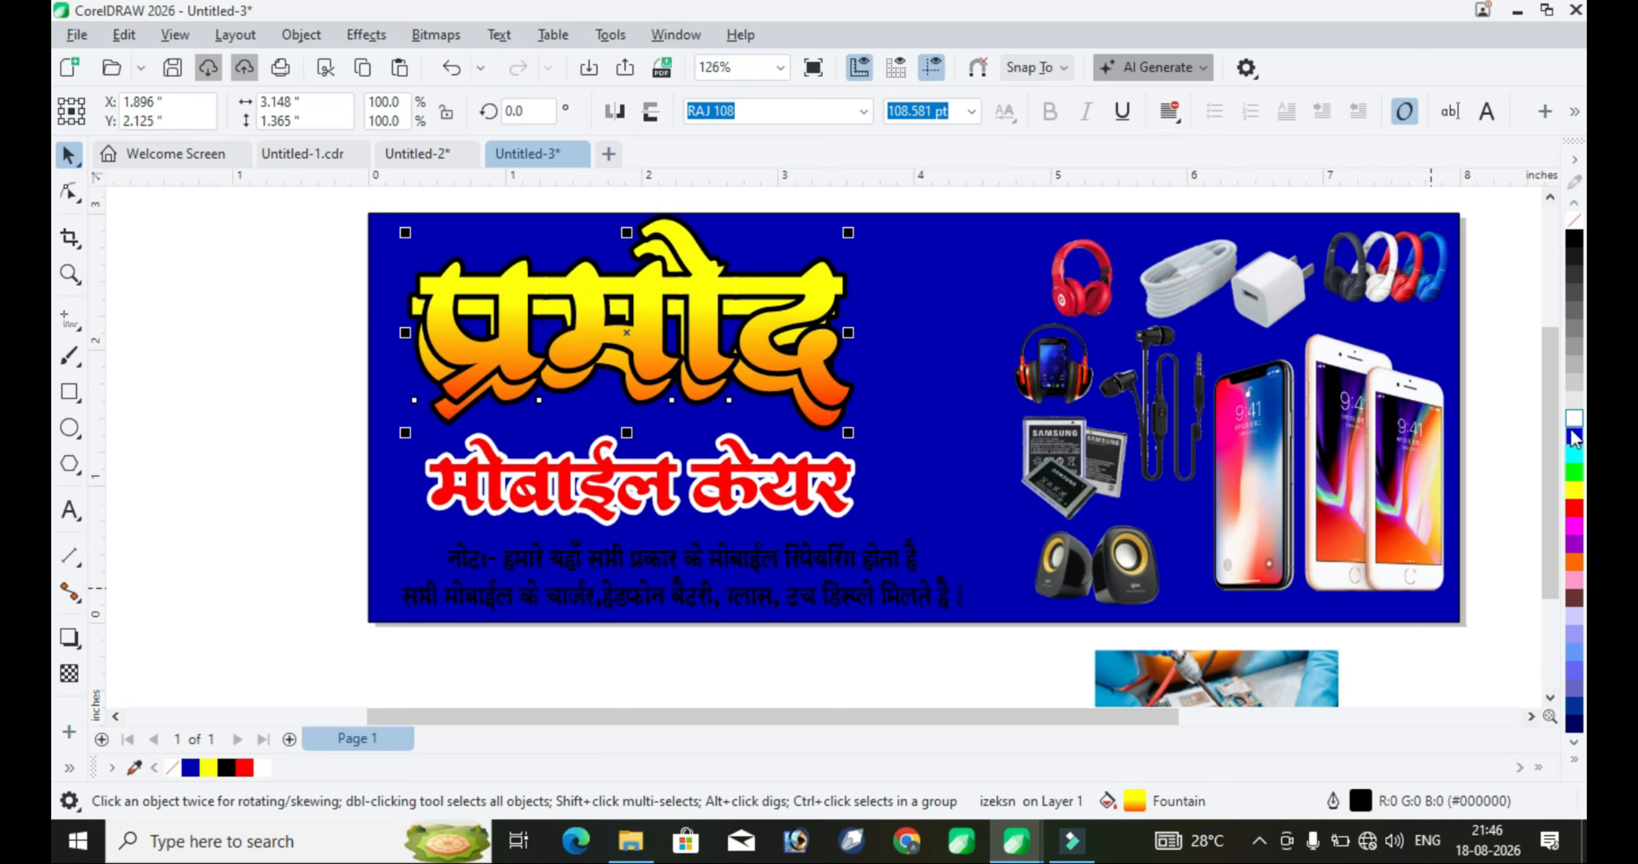
pyautogui.rightClick(1574, 443)
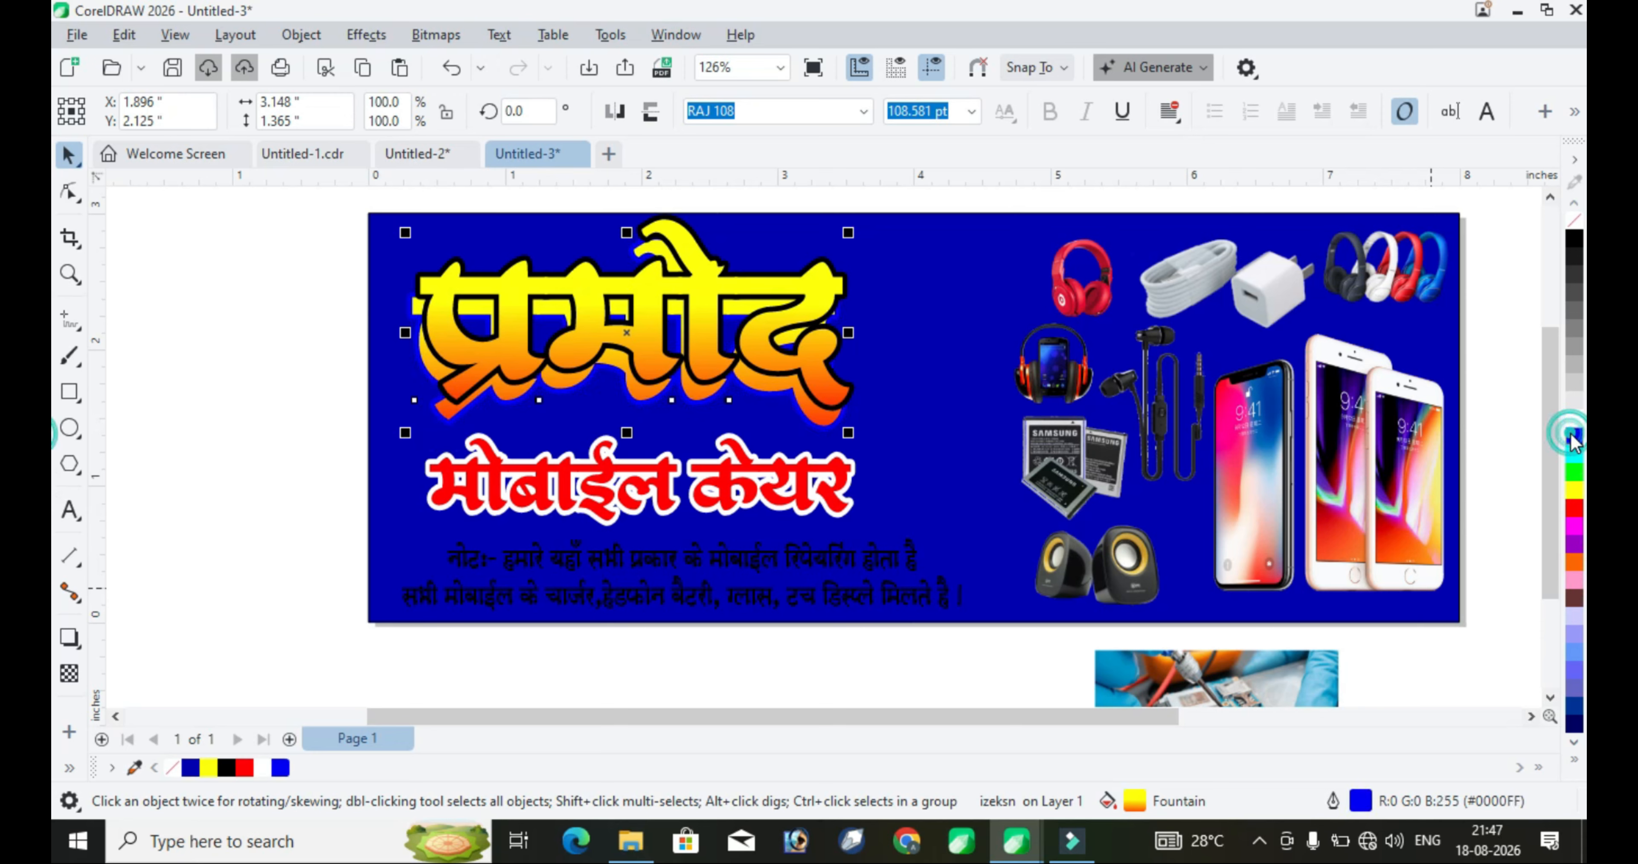
pyautogui.click(826, 202)
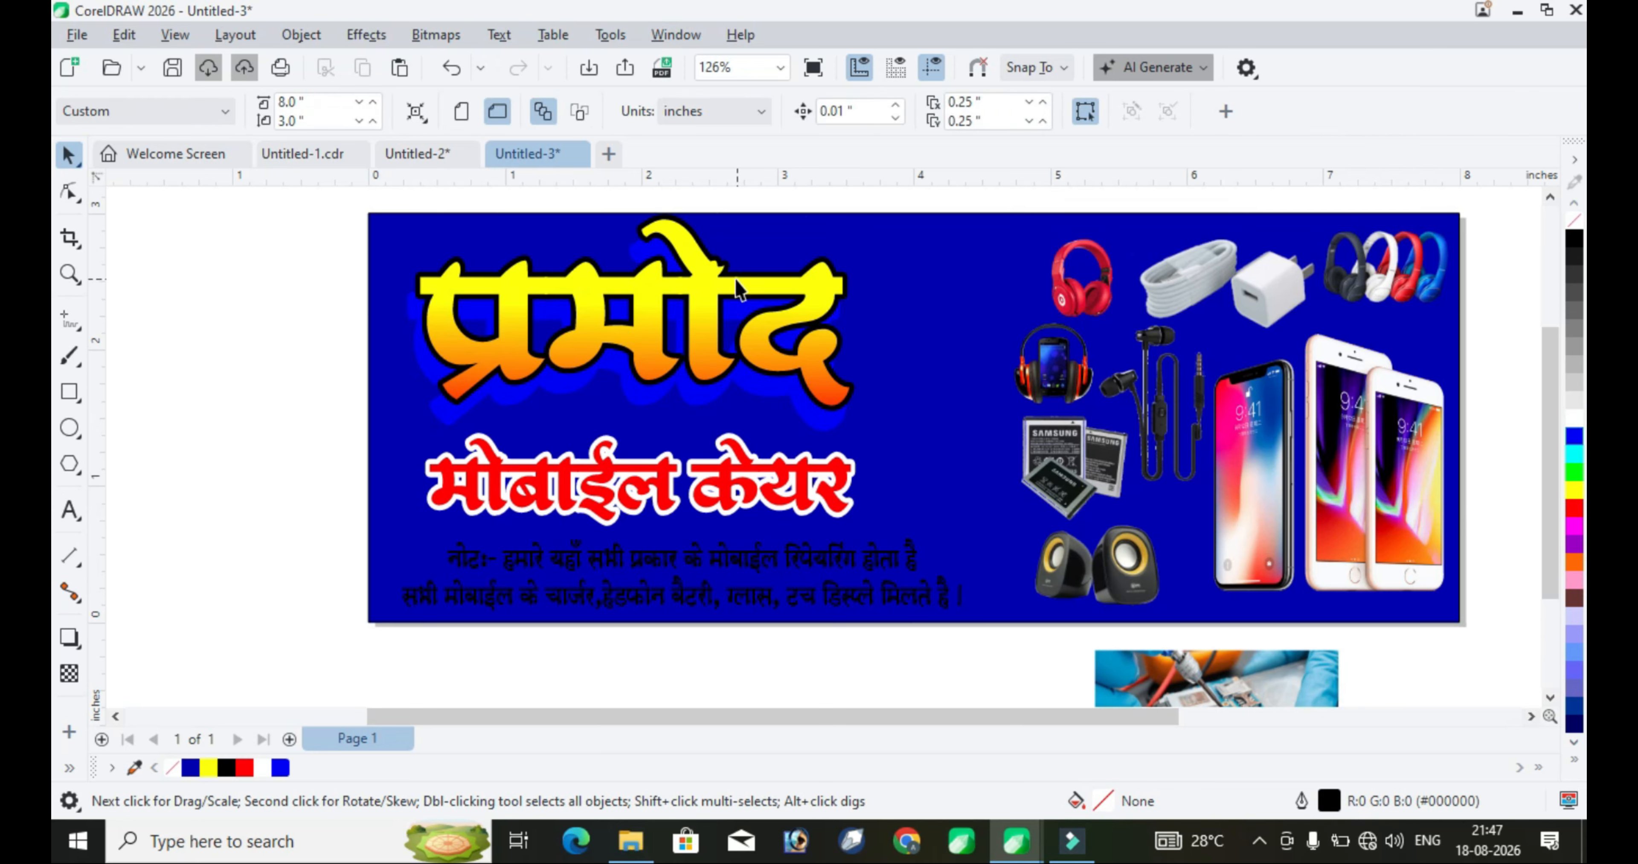
pyautogui.click(725, 289)
pyautogui.moveTo(725, 290); pyautogui.dragTo(724, 290)
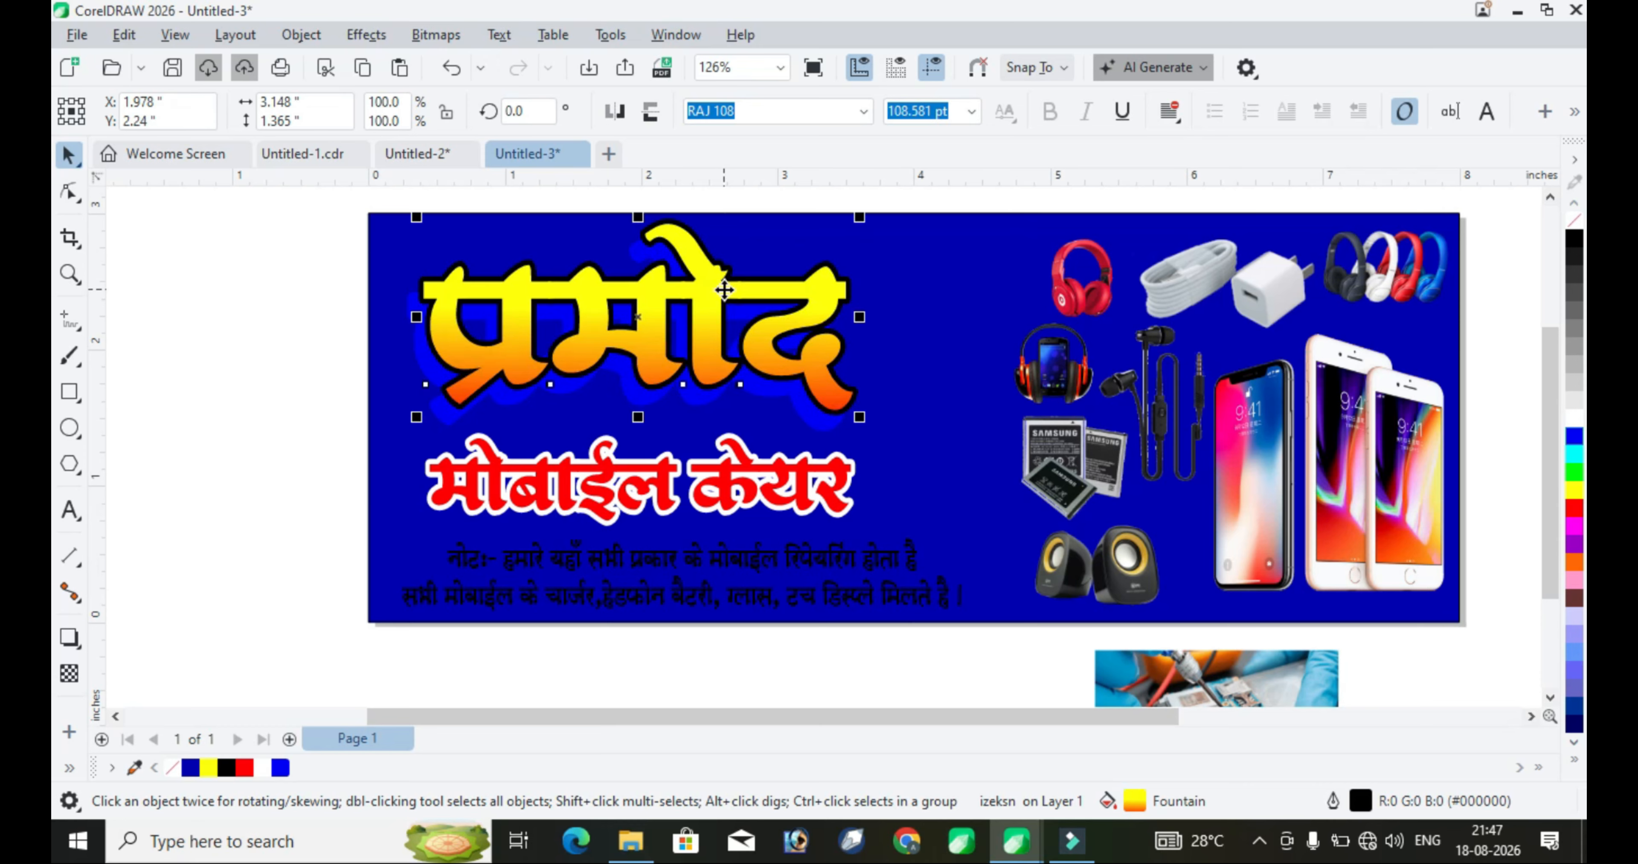
# Nudge the two-line note text slightly left and fill it with white
pyautogui.scroll(2, 682, 564)
pyautogui.click(684, 563)
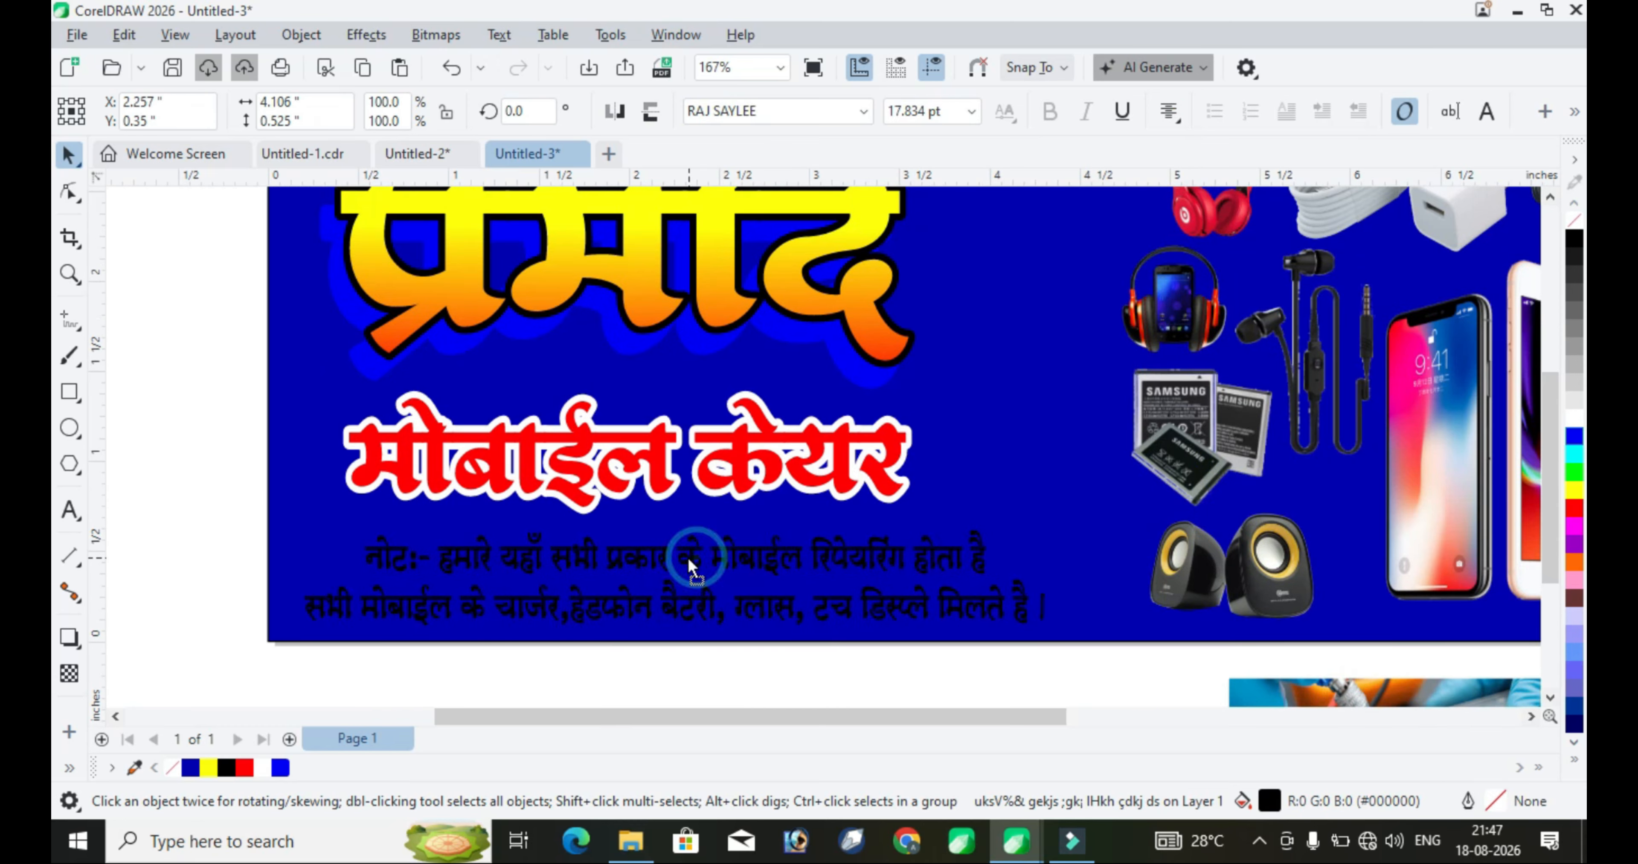
pyautogui.moveTo(692, 565); pyautogui.dragTo(686, 565)
pyautogui.click(1573, 423)
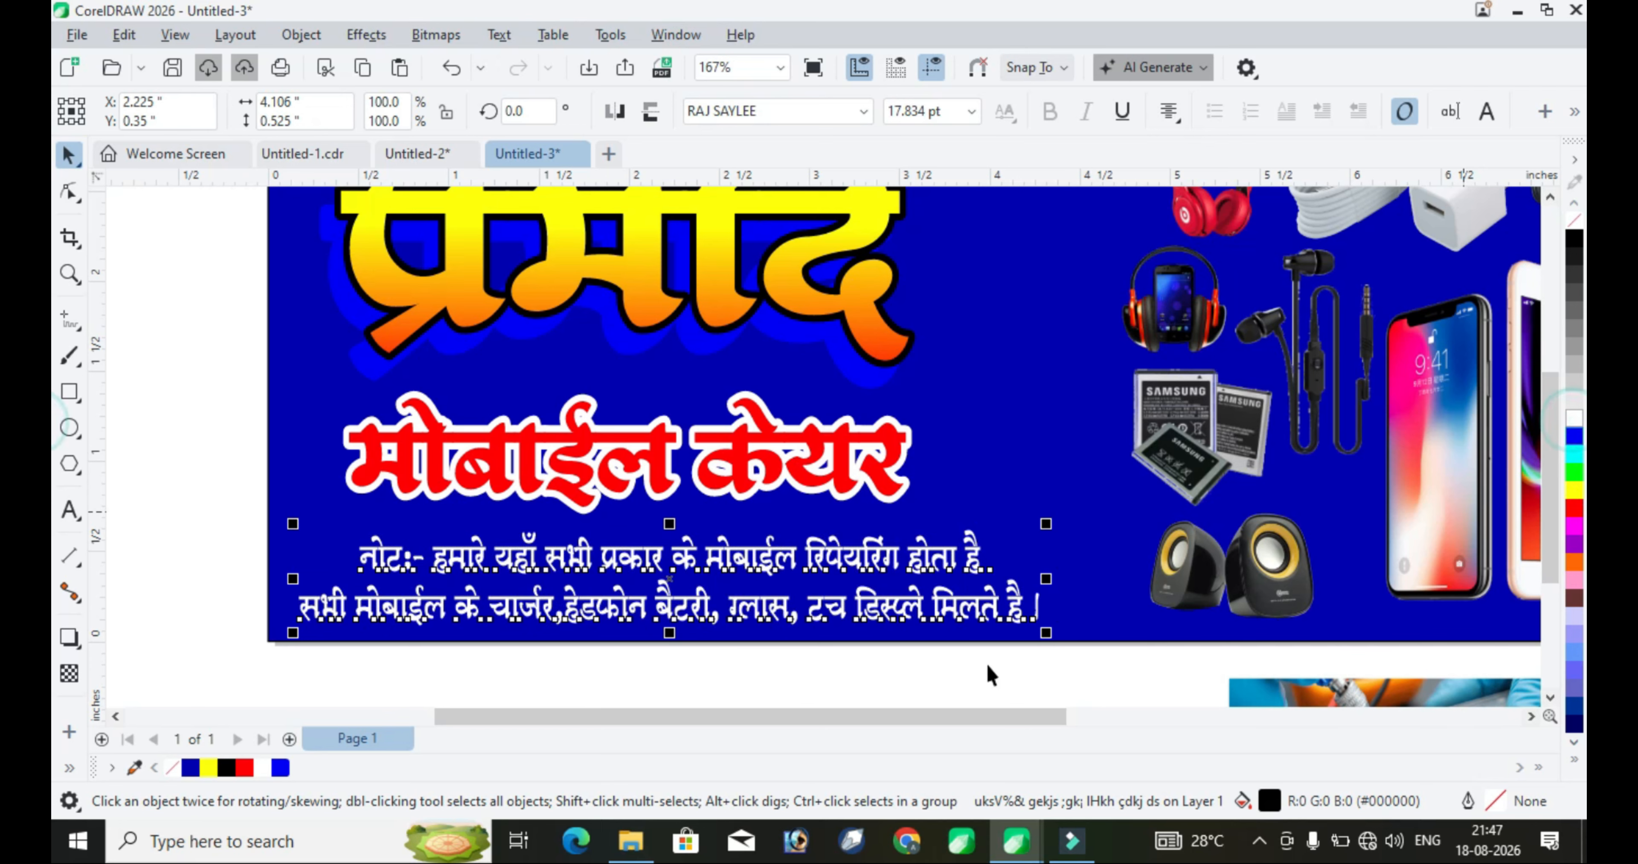
pyautogui.scroll(-2, 665, 285)
pyautogui.click(708, 276)
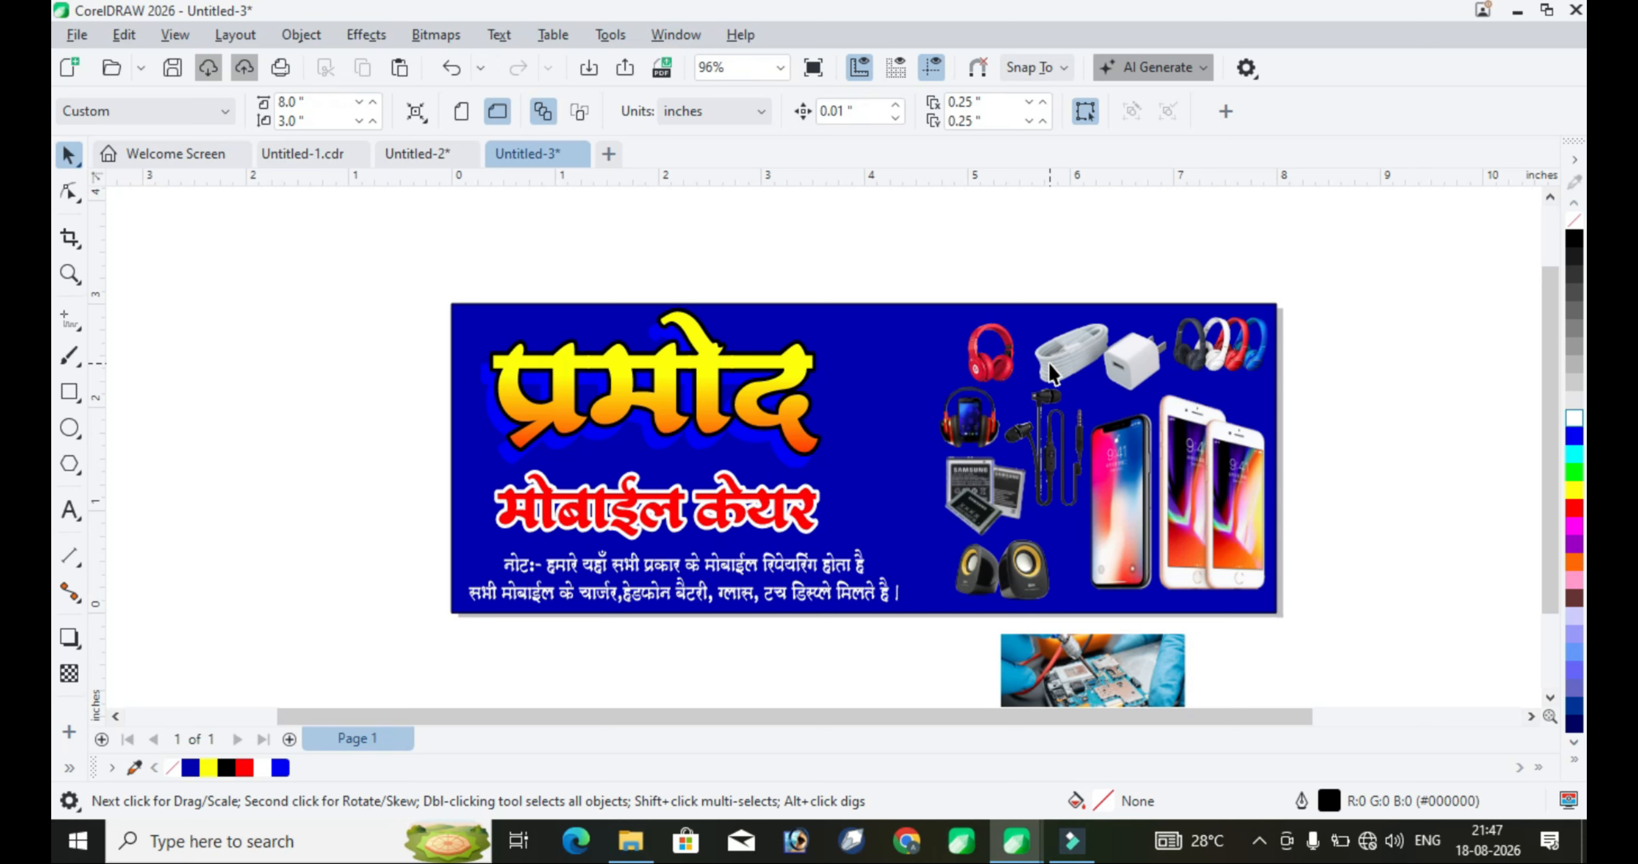
# Draw a six-sided polygon about 2.8 x 3.2 inches over the product images and fill it with white
pyautogui.scroll(1, 744, 445)
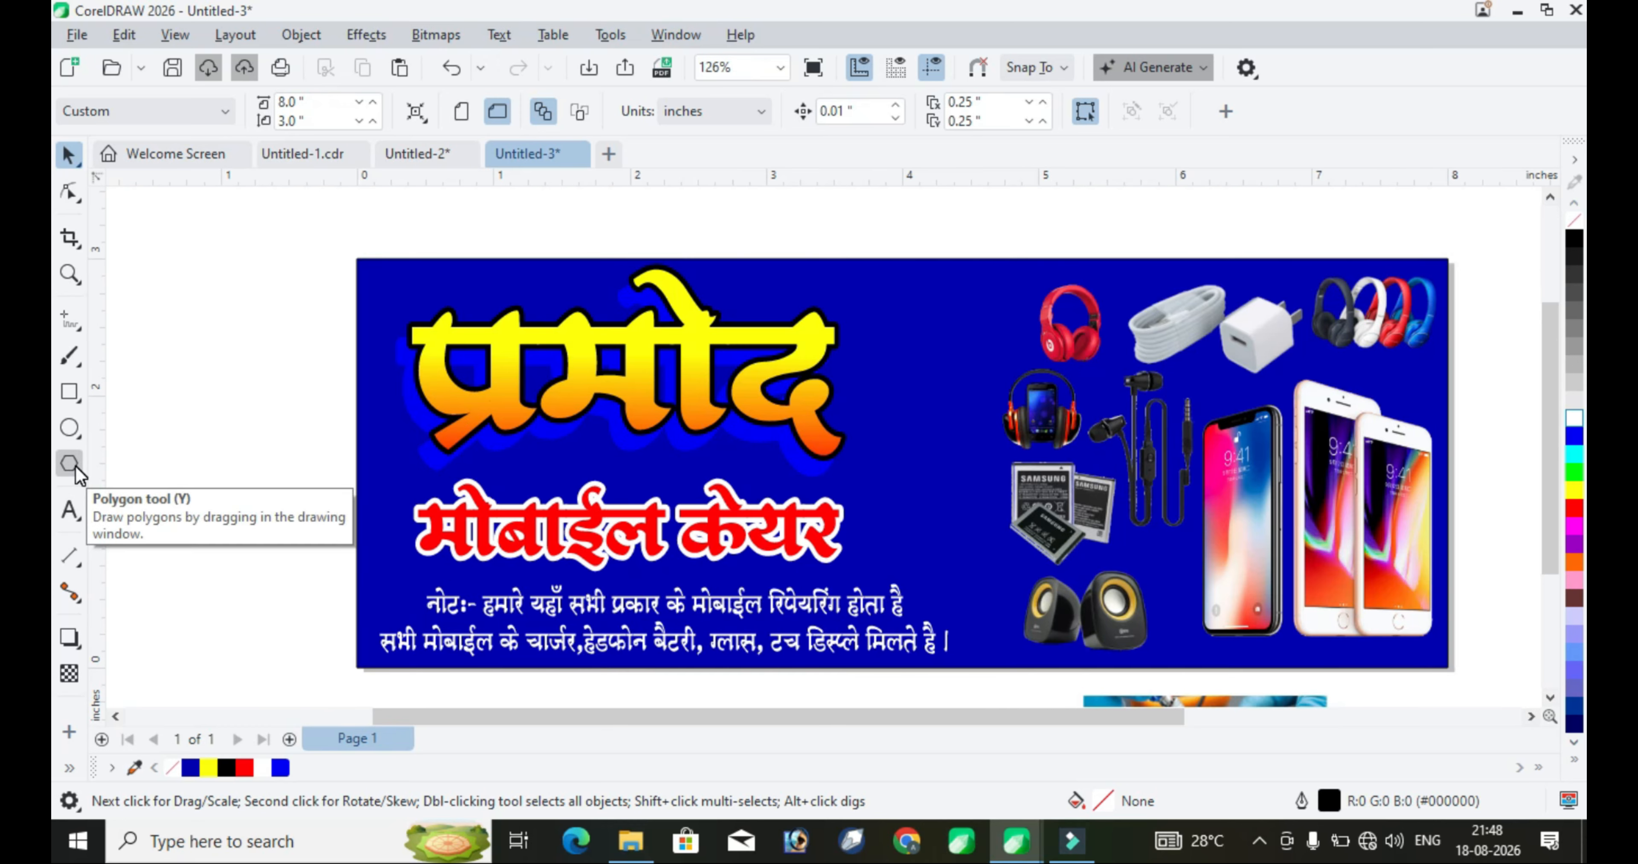
pyautogui.click(74, 471)
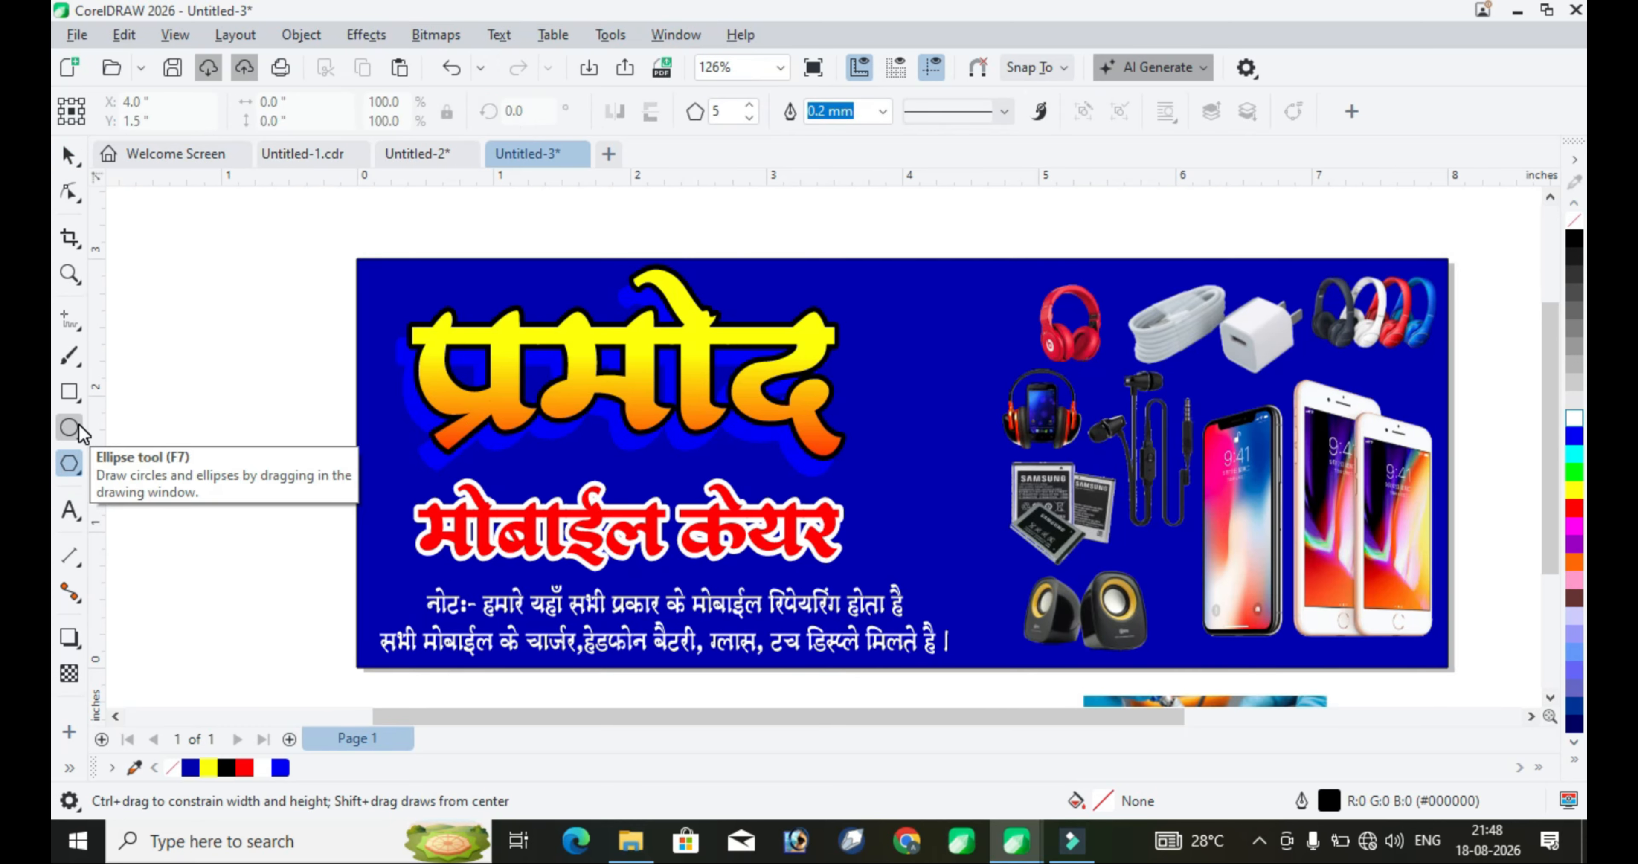
pyautogui.click(74, 469)
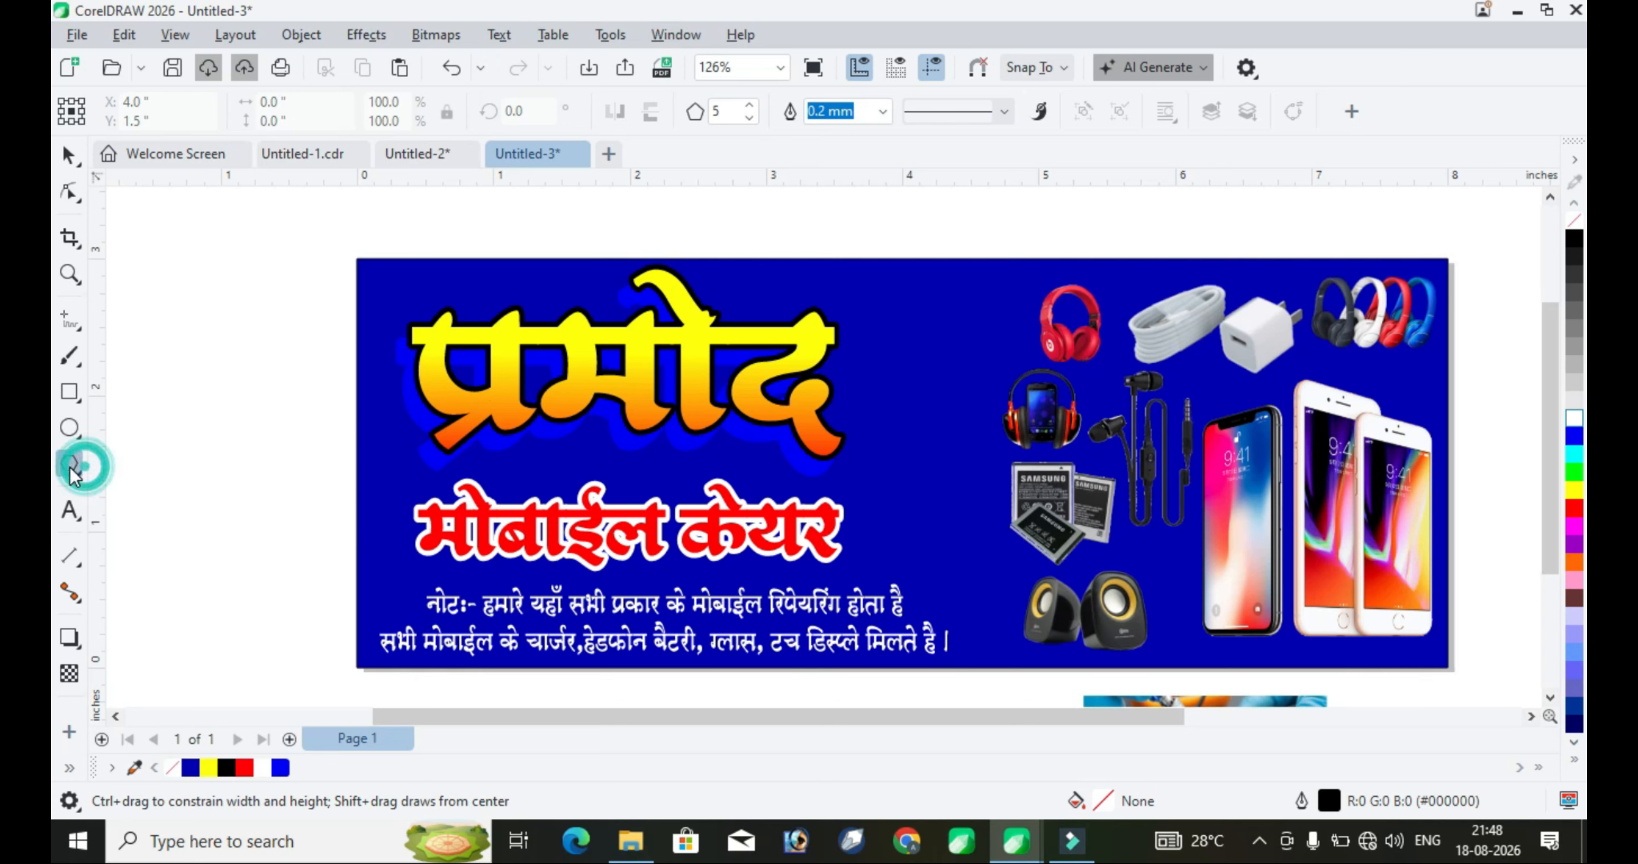
pyautogui.moveTo(902, 270); pyautogui.dragTo(1339, 664)
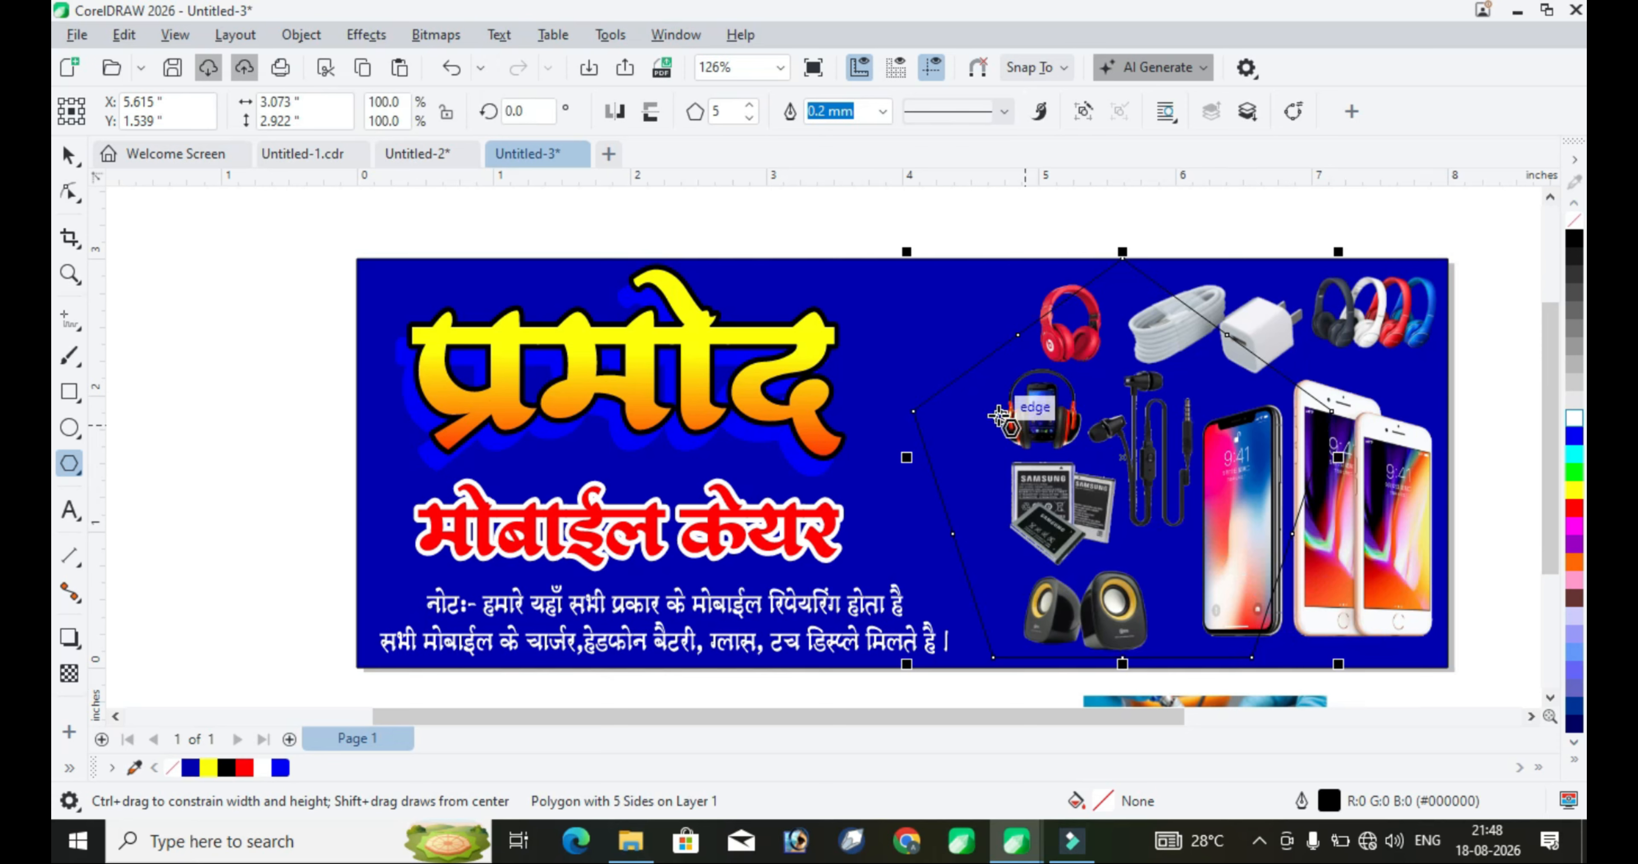
pyautogui.click(750, 106)
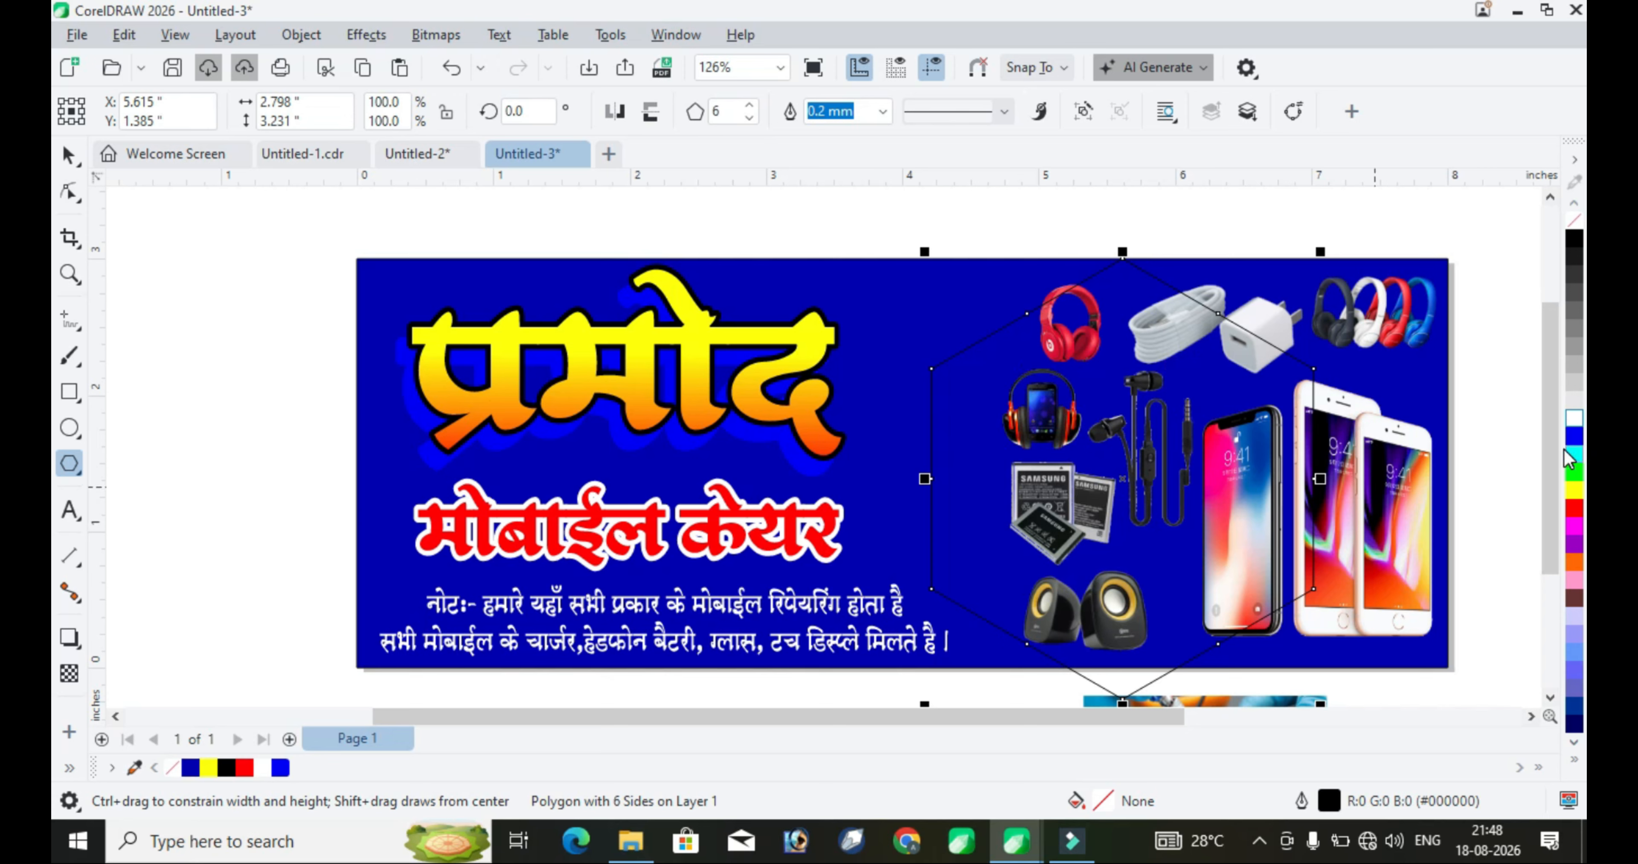
pyautogui.click(1574, 421)
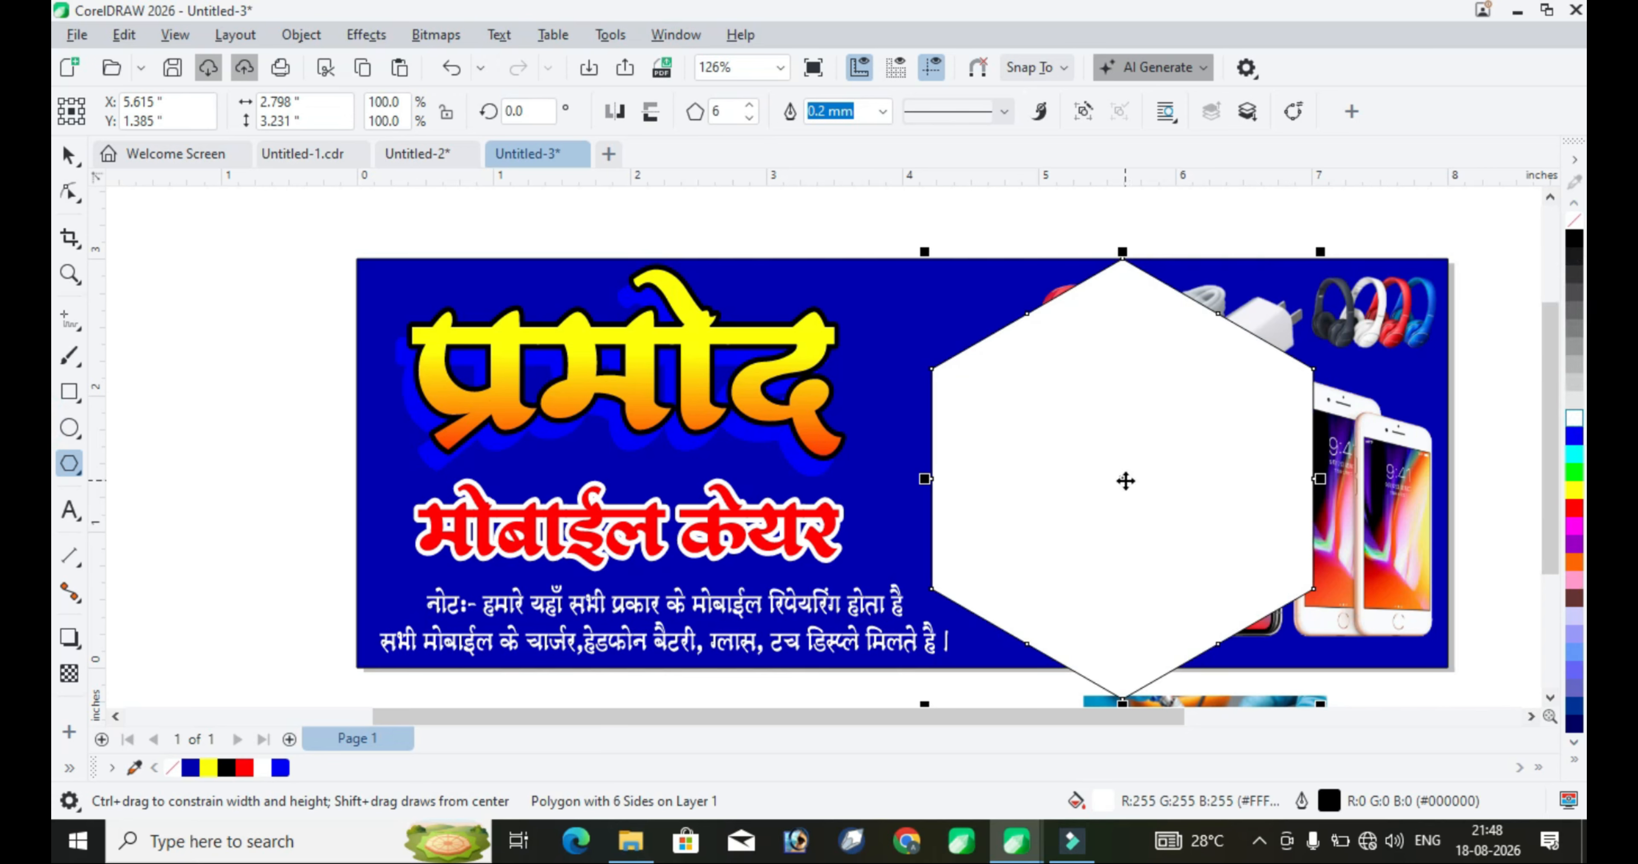
# Rotate the white hexagon to 270° and stretch it to about 5.67 x 3.46 inches over the banner's product side
pyautogui.click(68, 156)
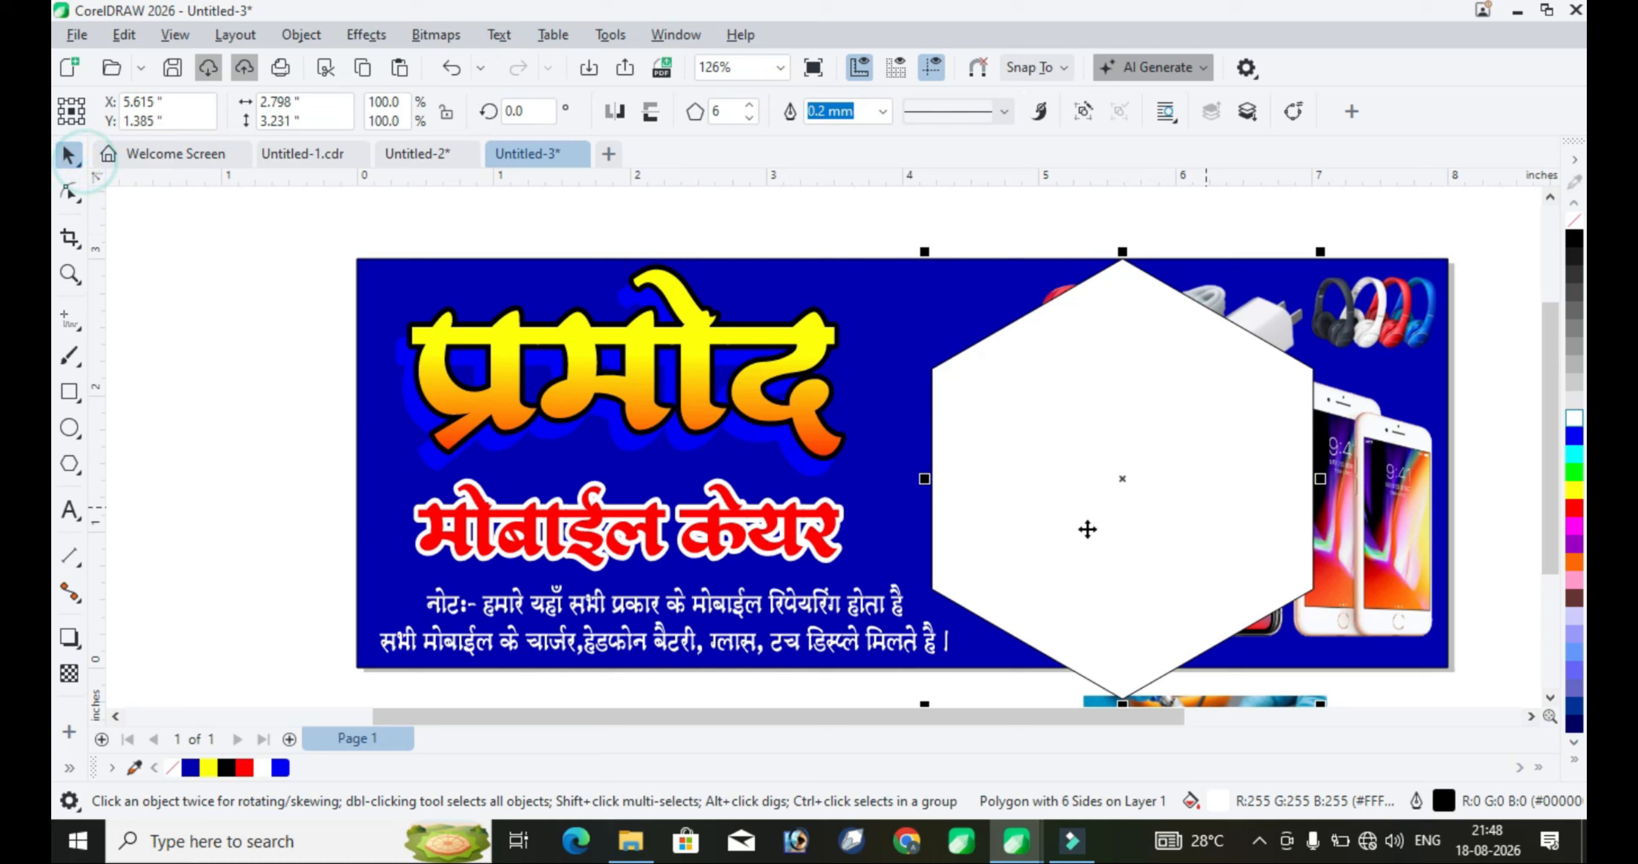
pyautogui.click(1120, 483)
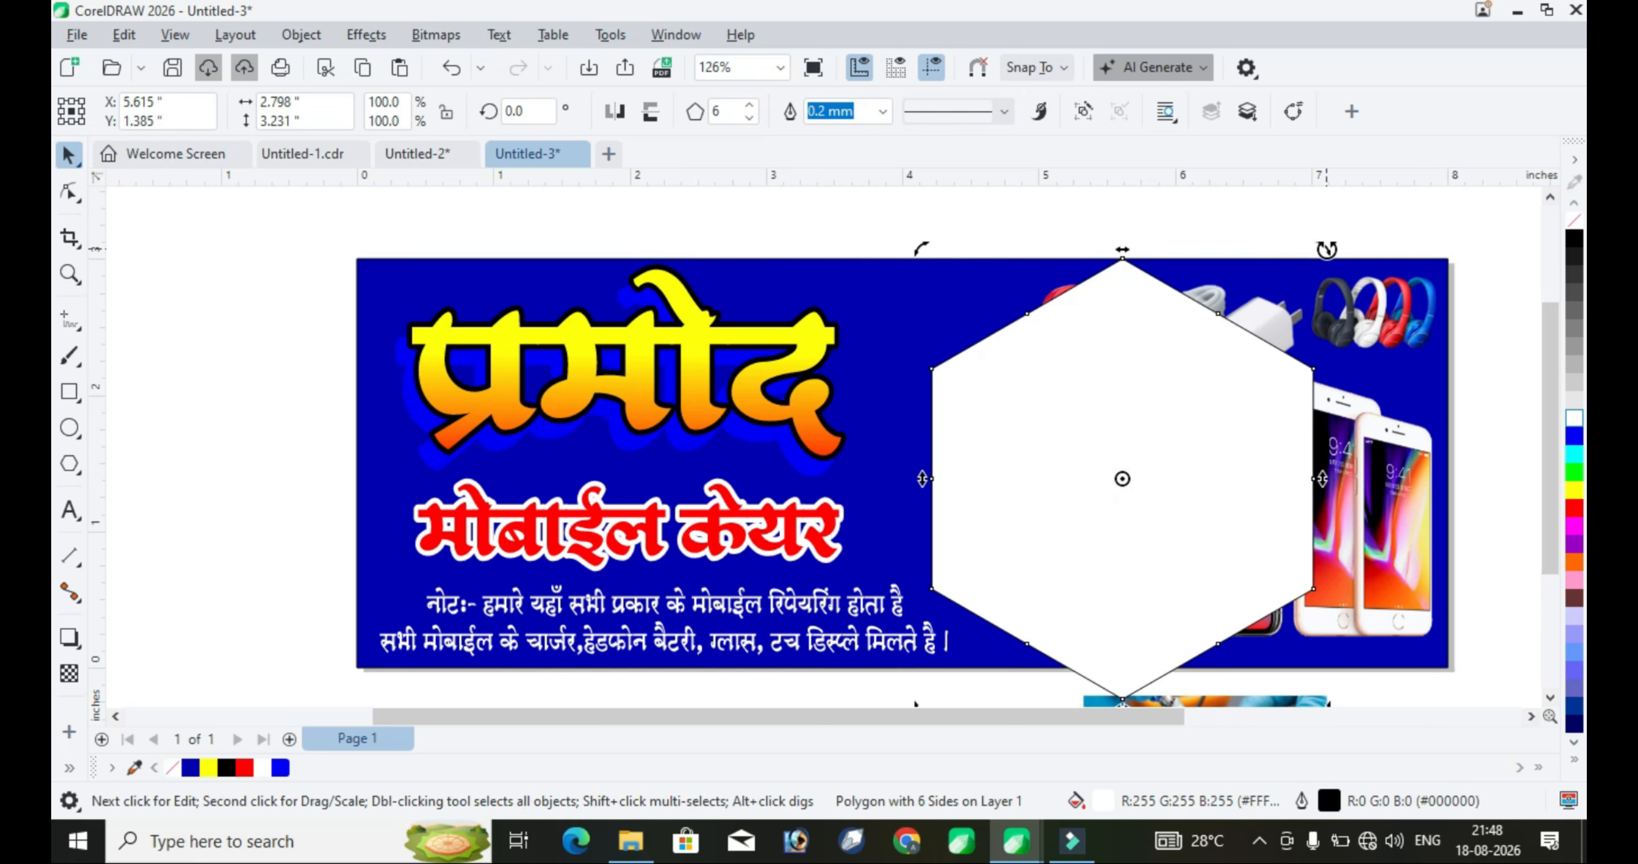
pyautogui.moveTo(1326, 249); pyautogui.dragTo(1427, 688)
pyautogui.click(1188, 406)
pyautogui.scroll(-1, 1377, 537)
pyautogui.moveTo(1419, 459); pyautogui.dragTo(1506, 456)
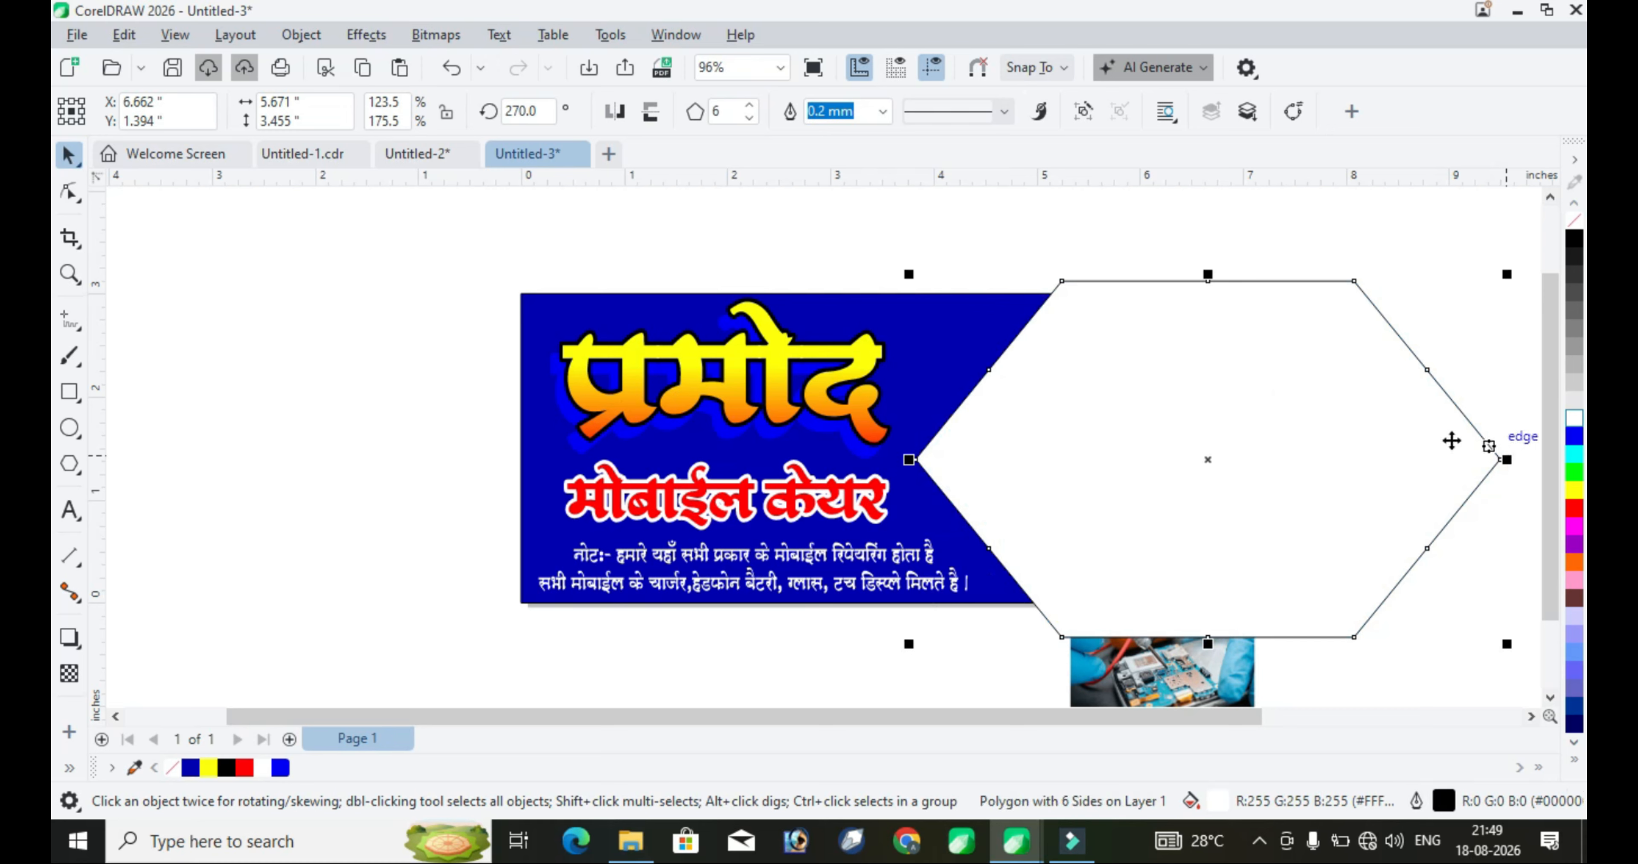
# PowerClip the white hexagon inside the blue background rectangle
pyautogui.rightClick(1320, 394)
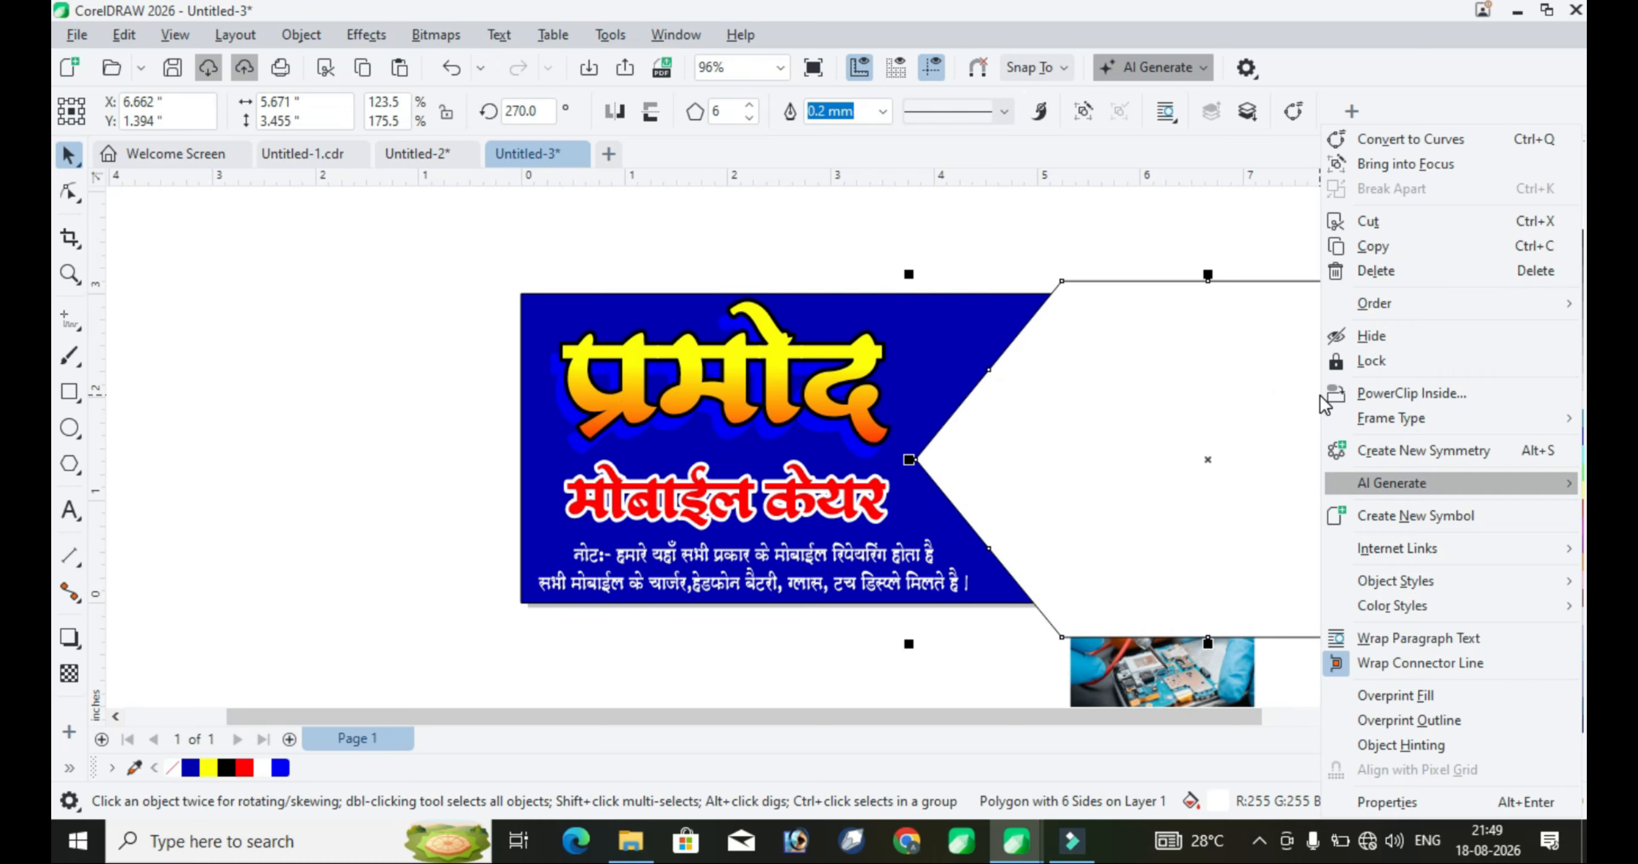
pyautogui.click(1403, 392)
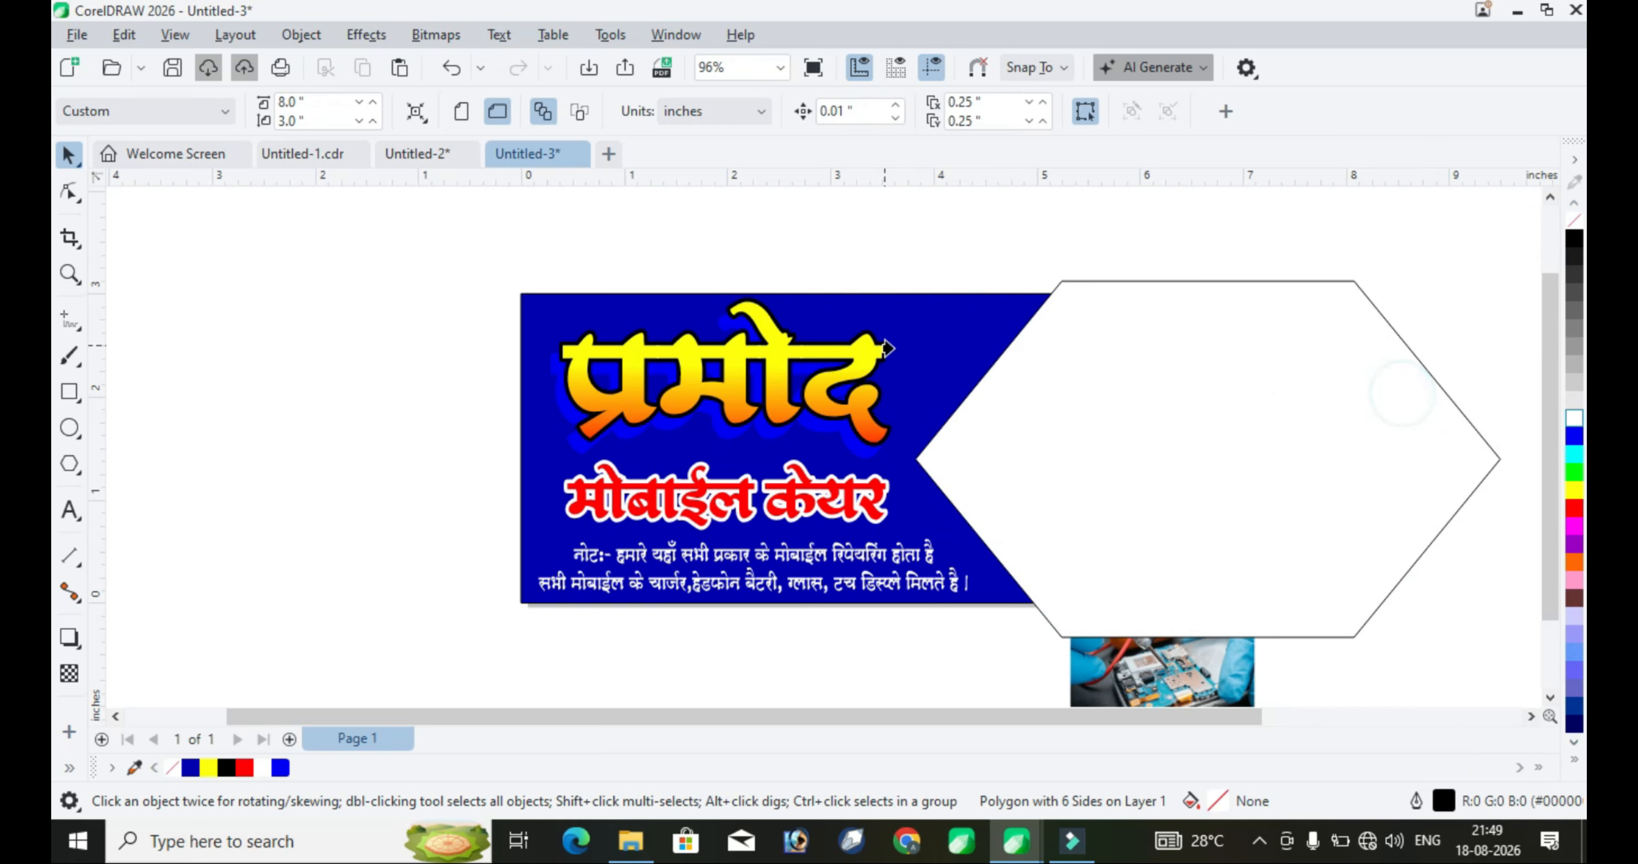
pyautogui.click(937, 345)
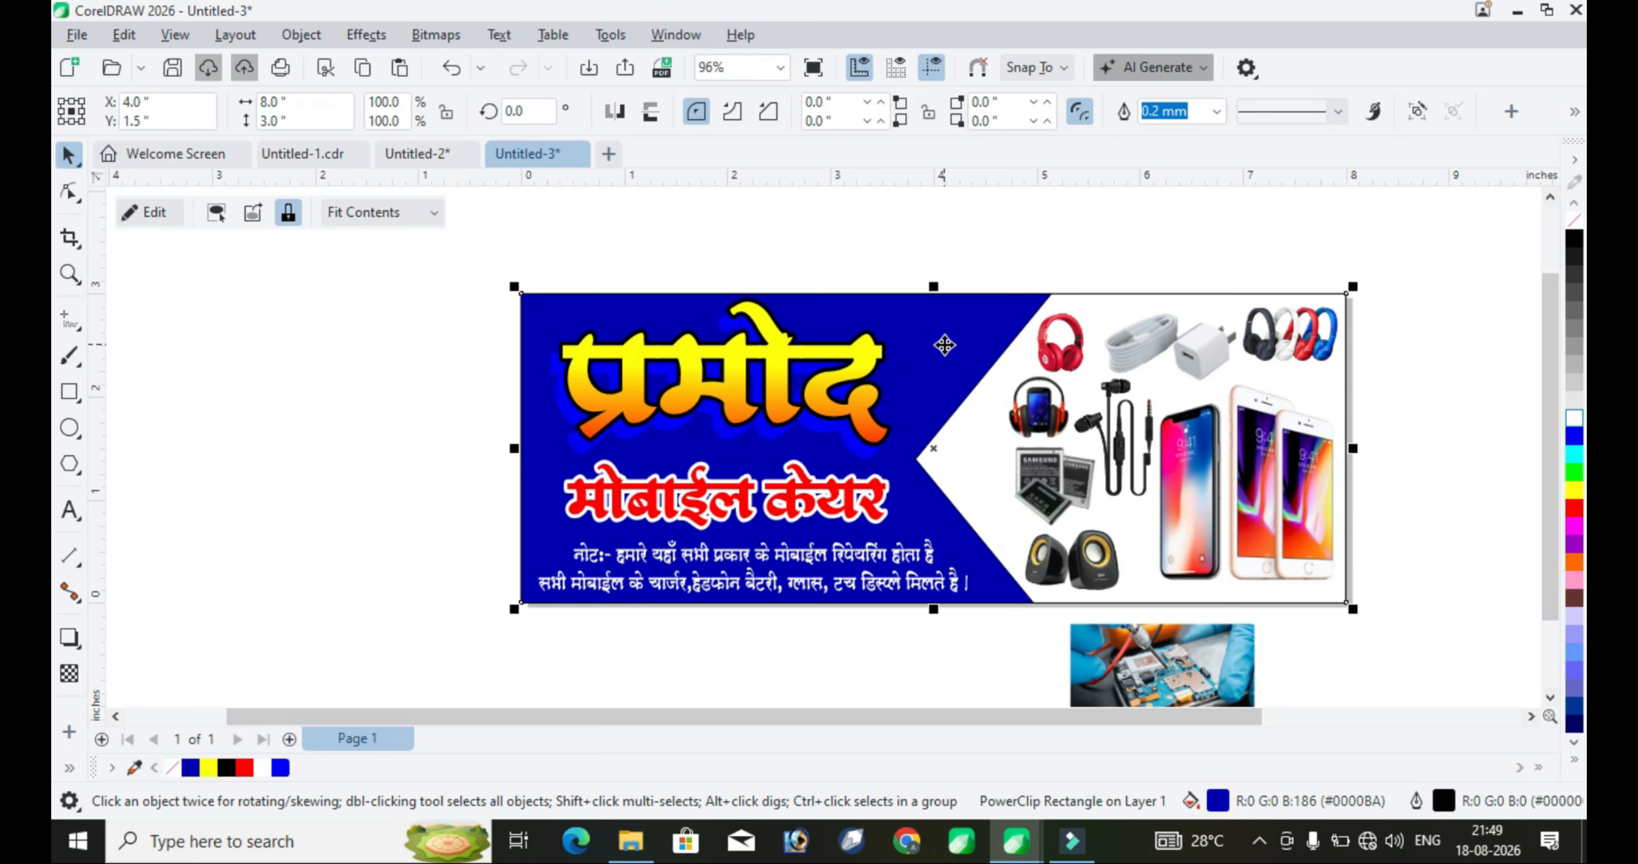
# Open the background's PowerClip contents and place a copy of the hexagon about 0.19 inches to its right
pyautogui.rightClick(944, 345)
pyautogui.click(1022, 96)
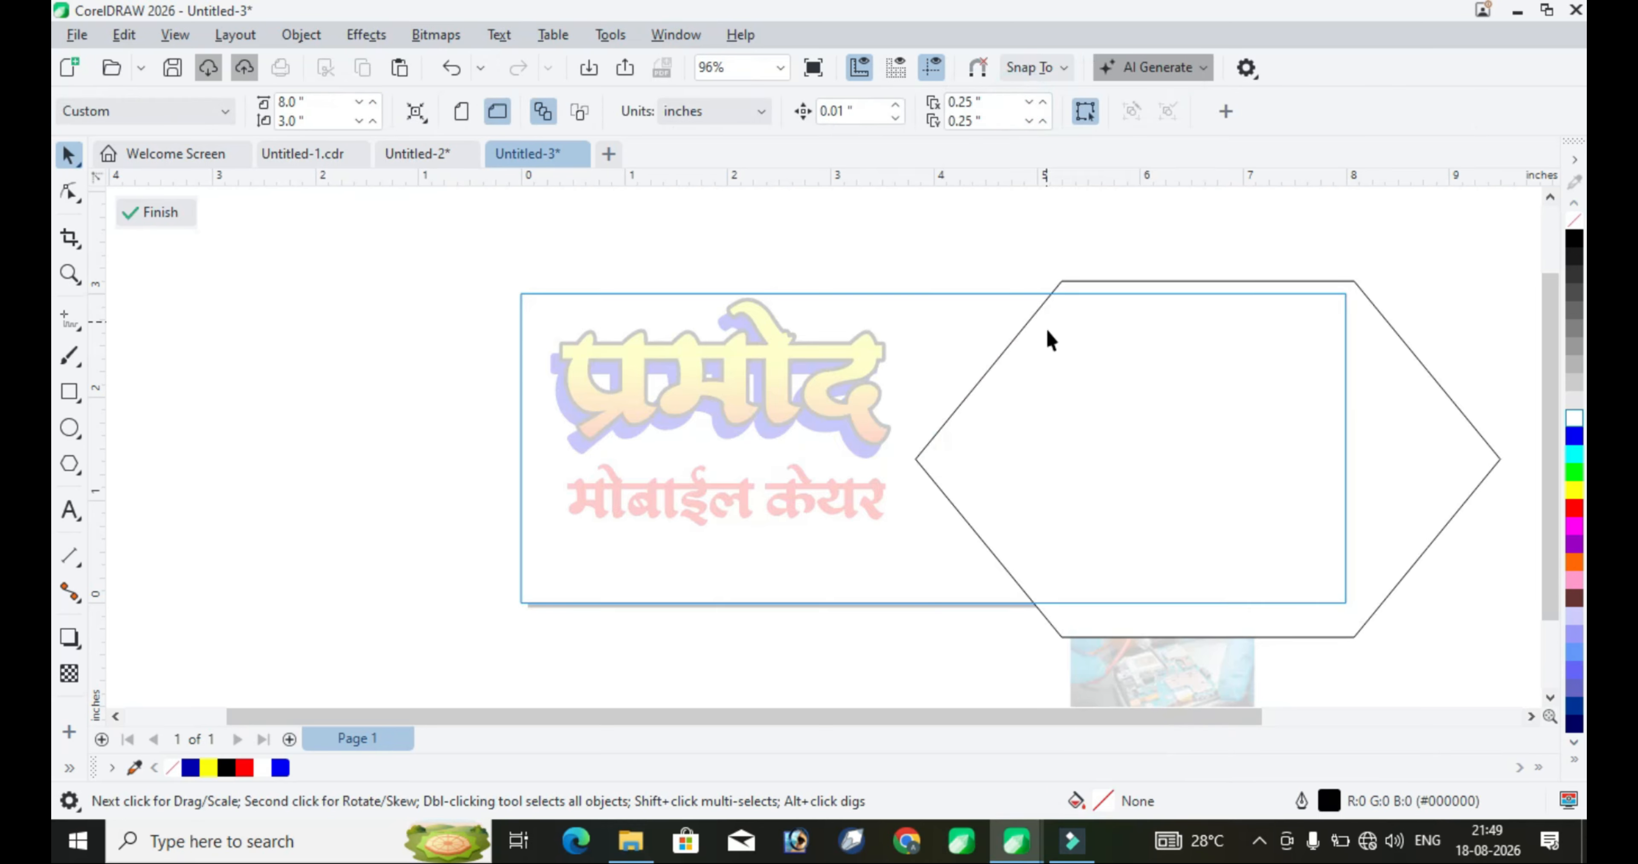
pyautogui.scroll(2, 1059, 375)
pyautogui.click(1065, 381)
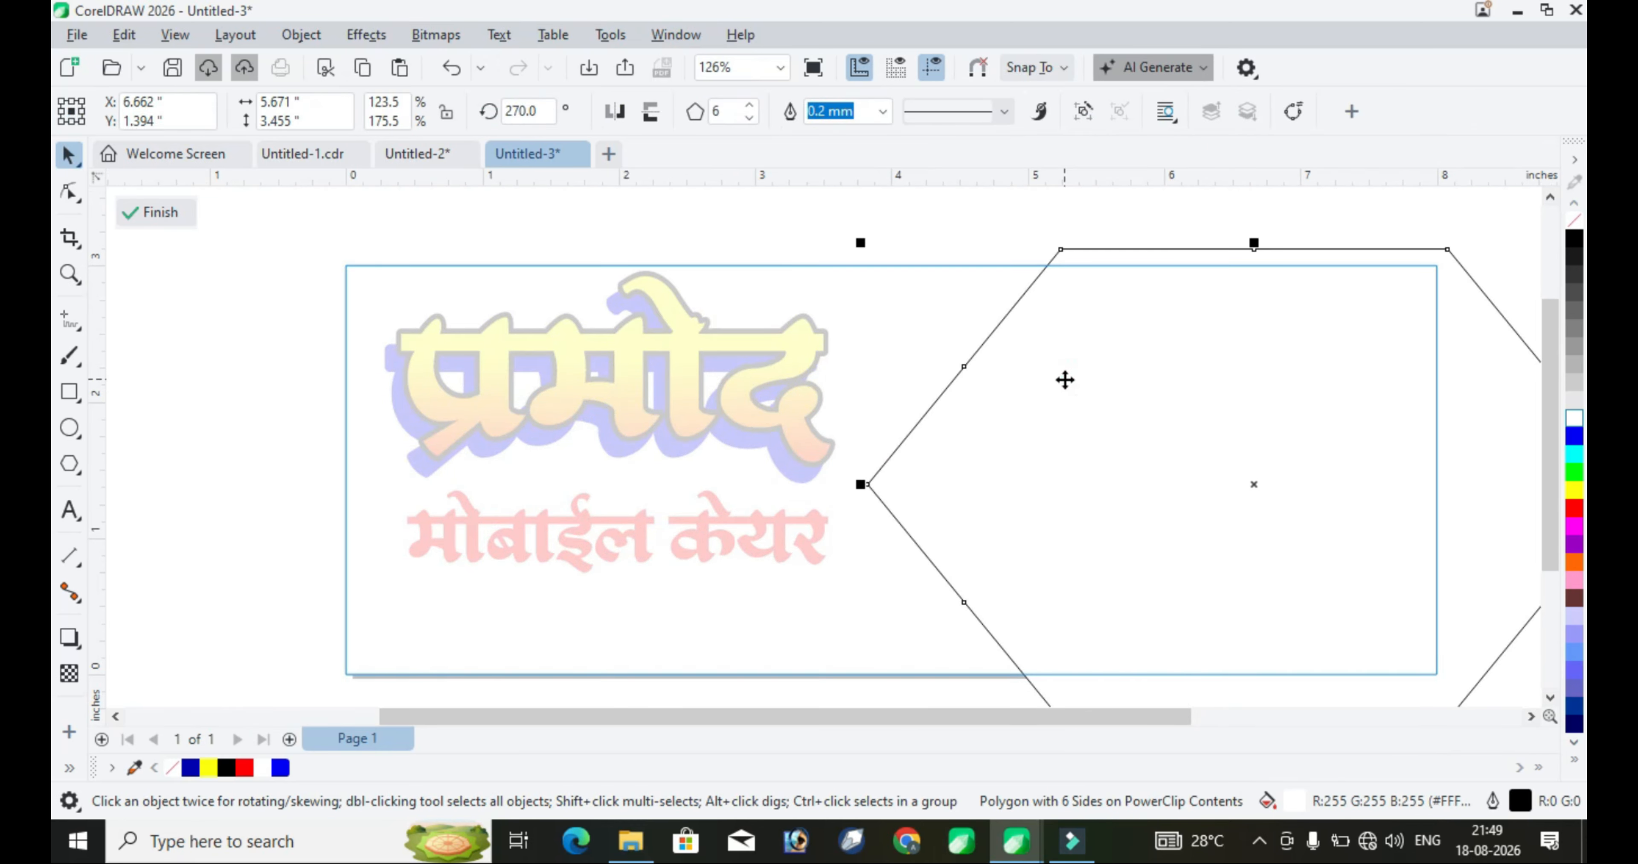
pyautogui.moveTo(1066, 389); pyautogui.dragTo(1092, 389)
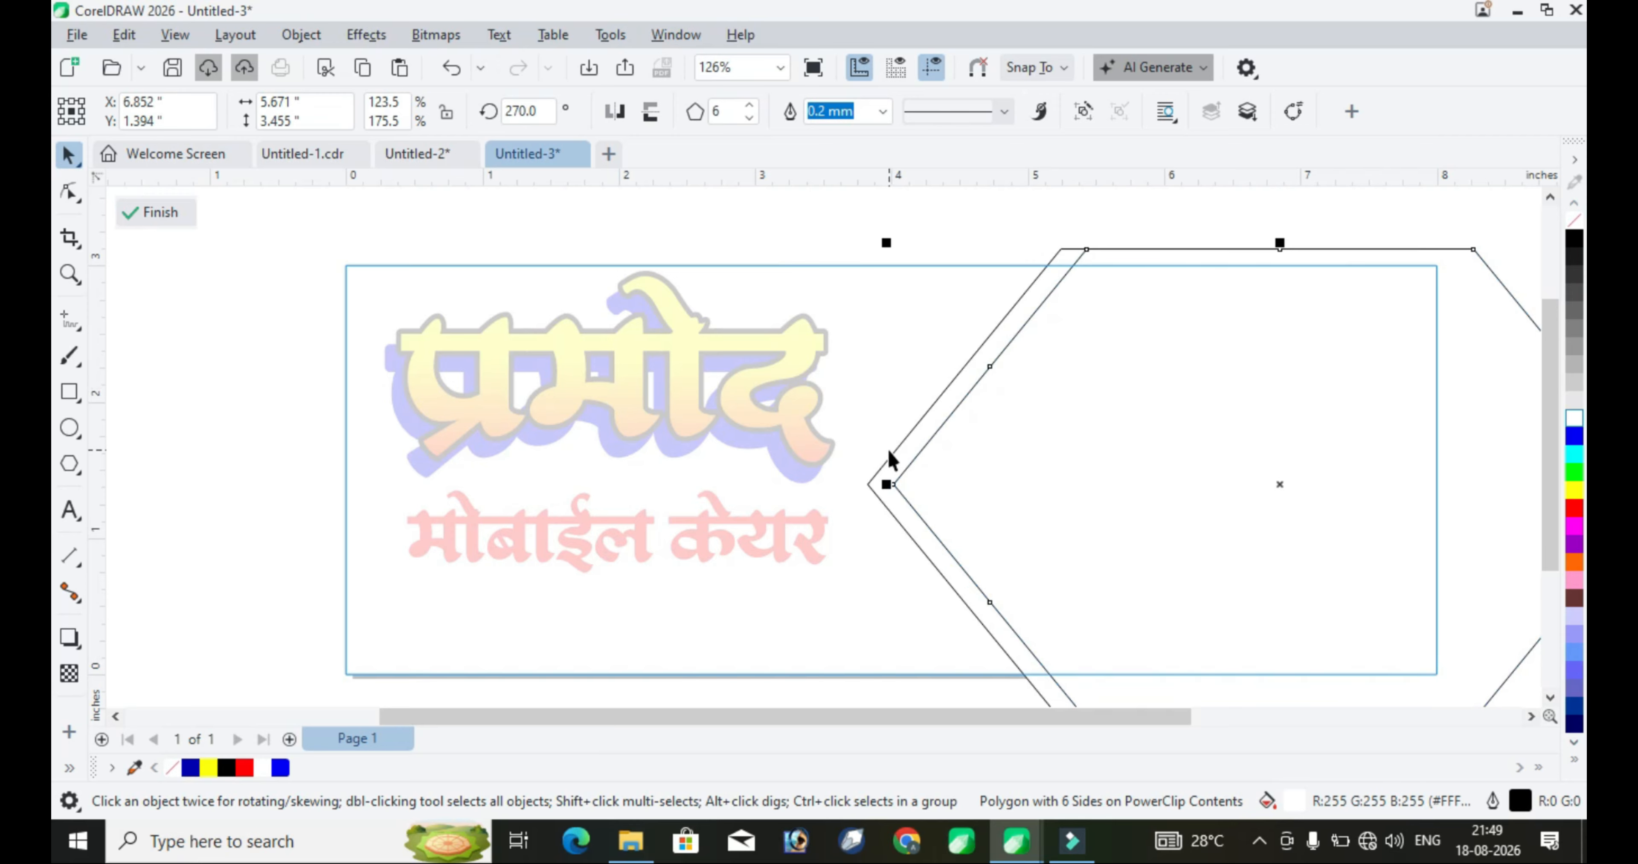
# Fill the rear hexagon with Deep Navy Blue, remove the outlines of both hexagons and finish editing the PowerClip
pyautogui.click(890, 457)
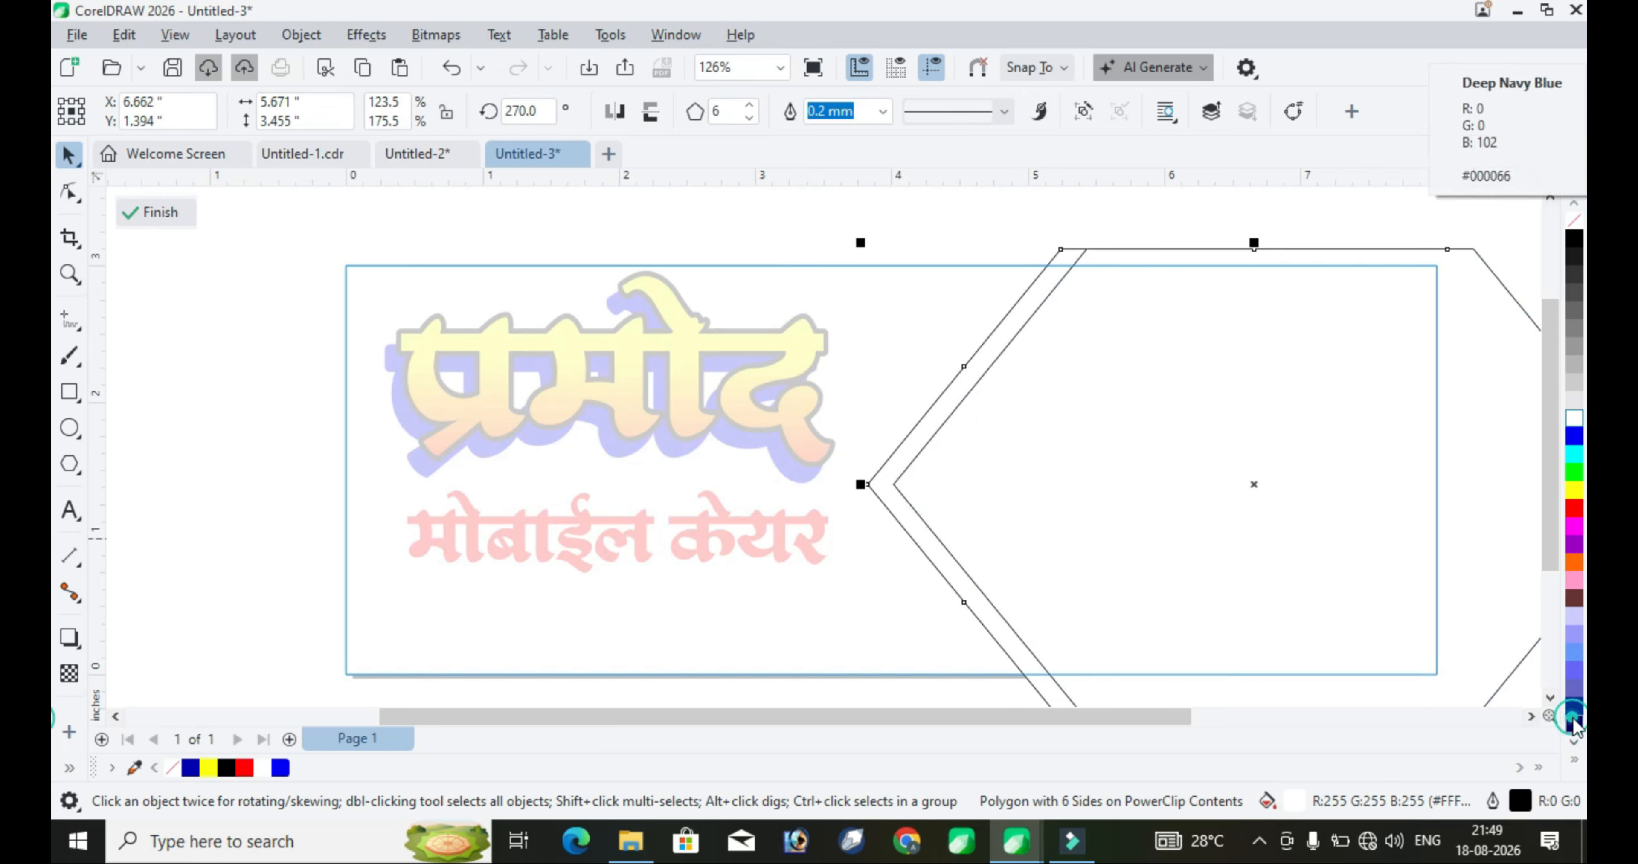
pyautogui.click(1573, 723)
pyautogui.scroll(-1, 1228, 564)
pyautogui.moveTo(857, 265); pyautogui.dragTo(1548, 708)
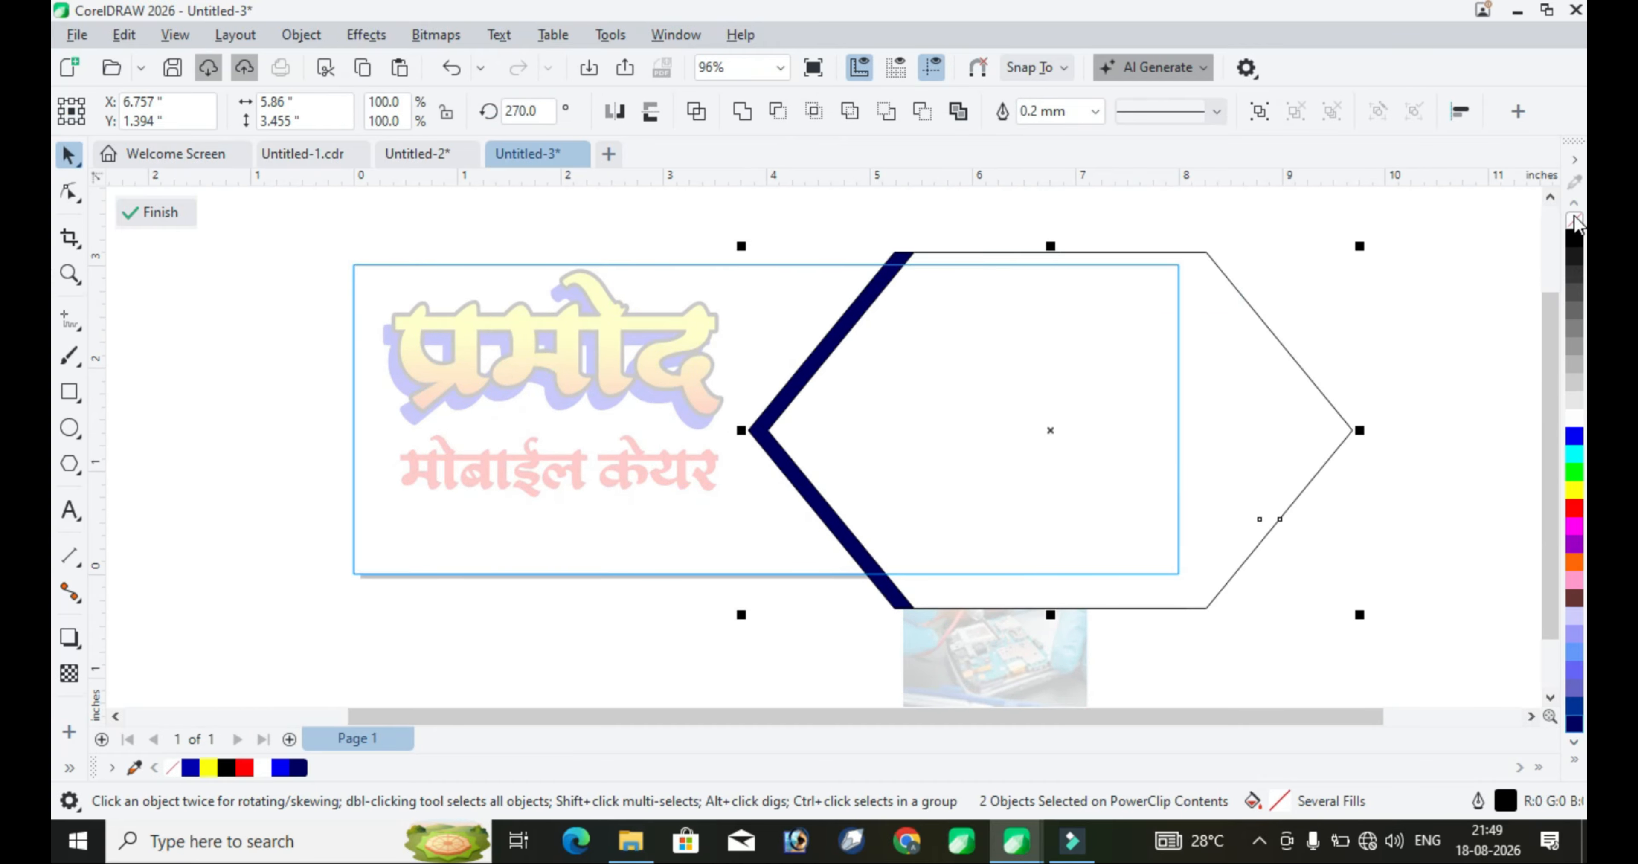
pyautogui.rightClick(1574, 222)
pyautogui.click(154, 212)
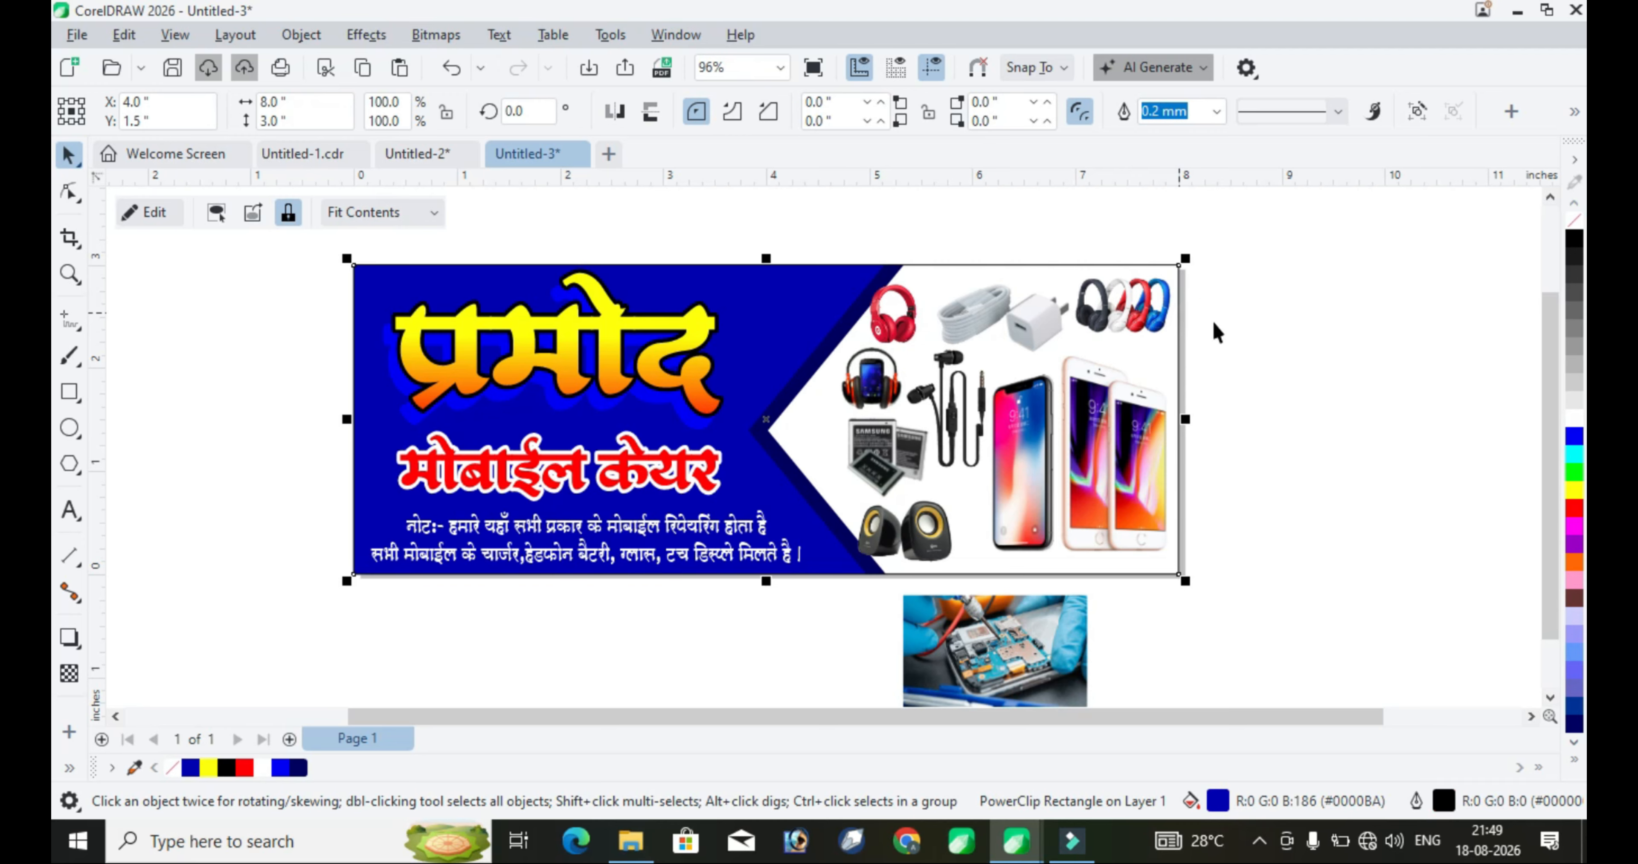
# Reopen the background's PowerClip contents and add another copy of the white hexagon about 0.19 inches further right
pyautogui.scroll(1, 952, 308)
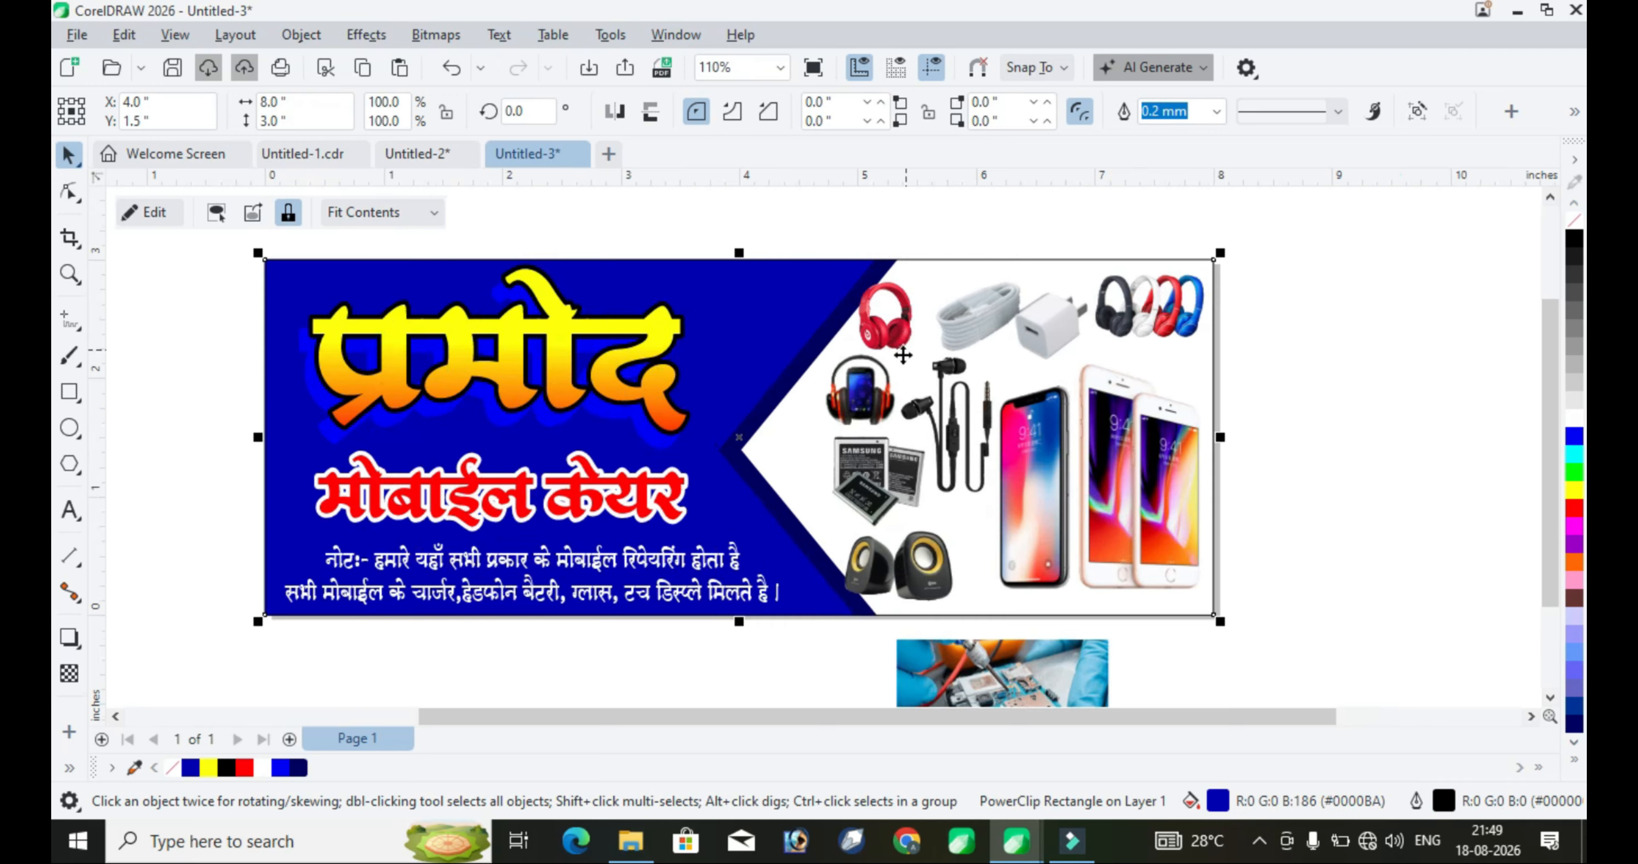
pyautogui.scroll(1, 966, 549)
pyautogui.keyDown('ctrl'); pyautogui.click(914, 574); pyautogui.keyUp('ctrl')
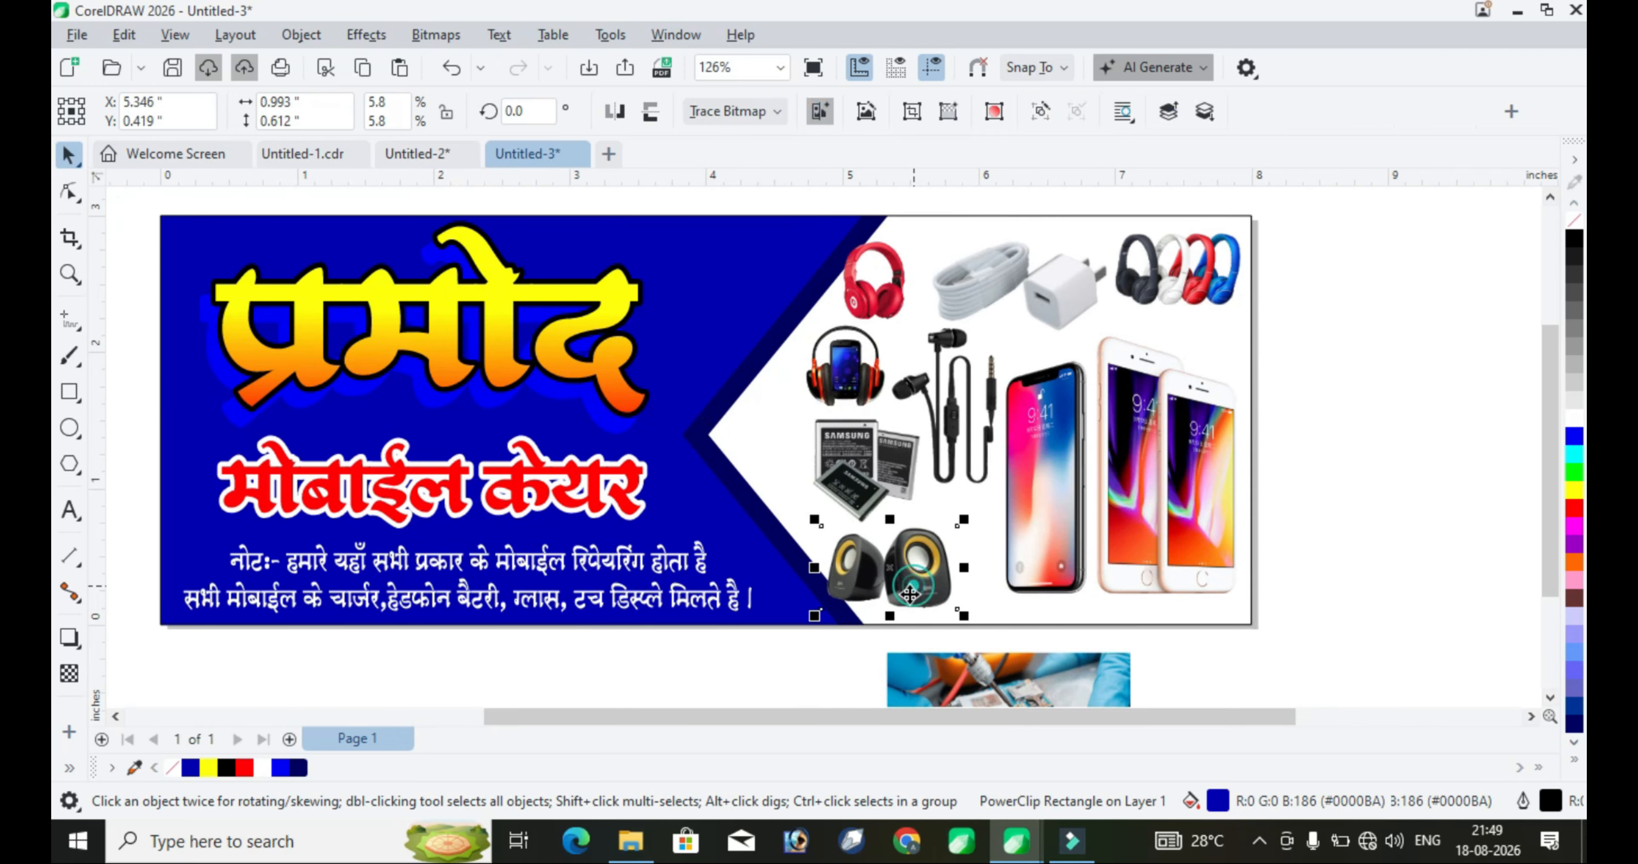
pyautogui.click(743, 427)
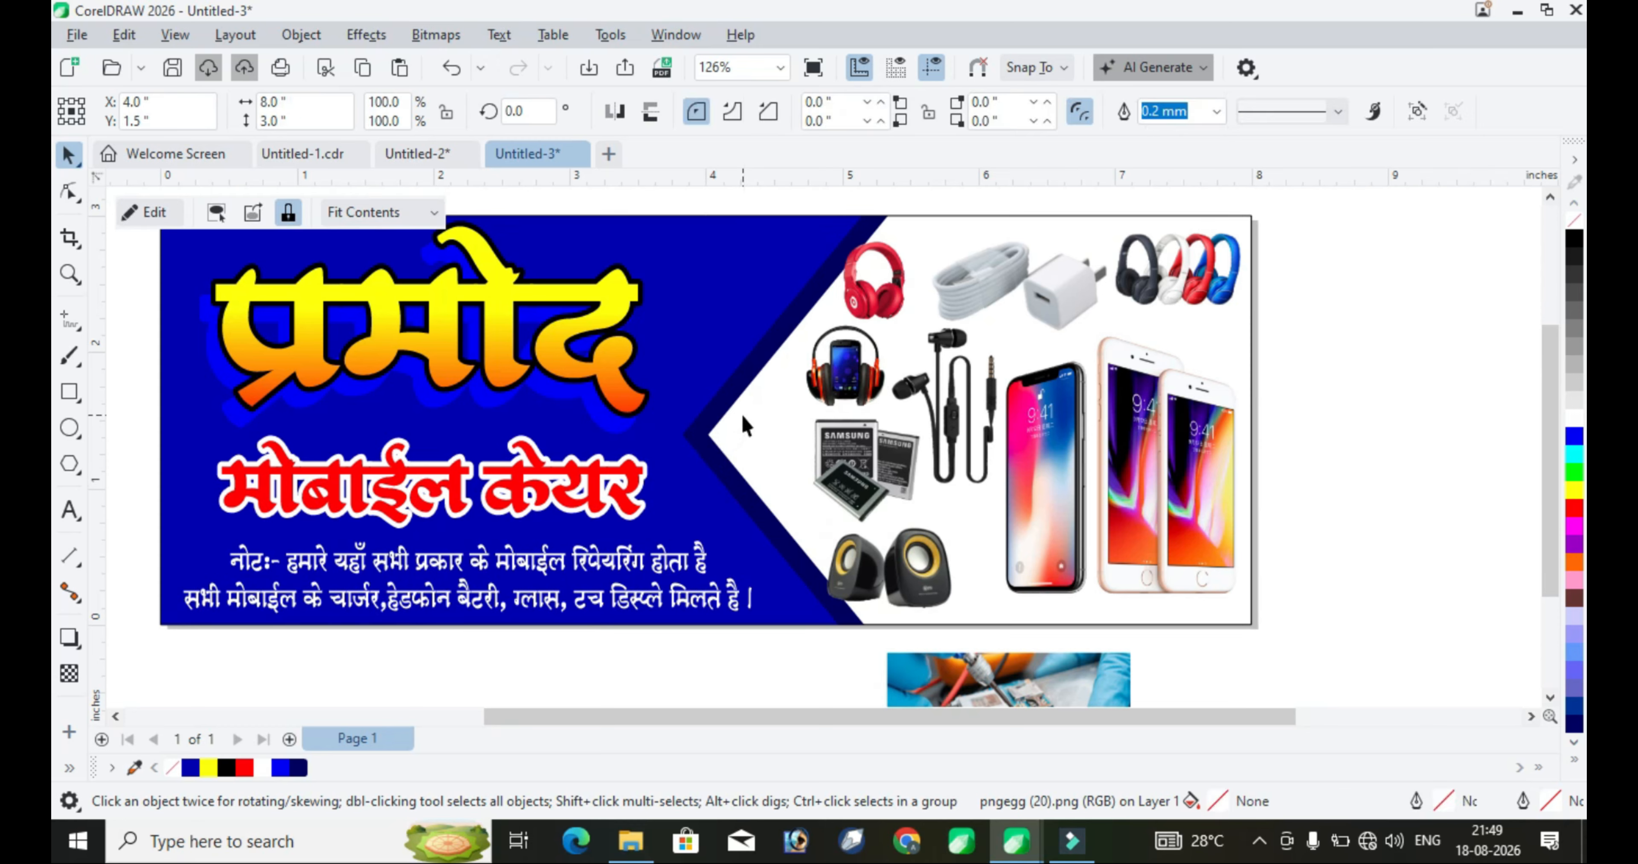
pyautogui.rightClick(743, 424)
pyautogui.click(816, 99)
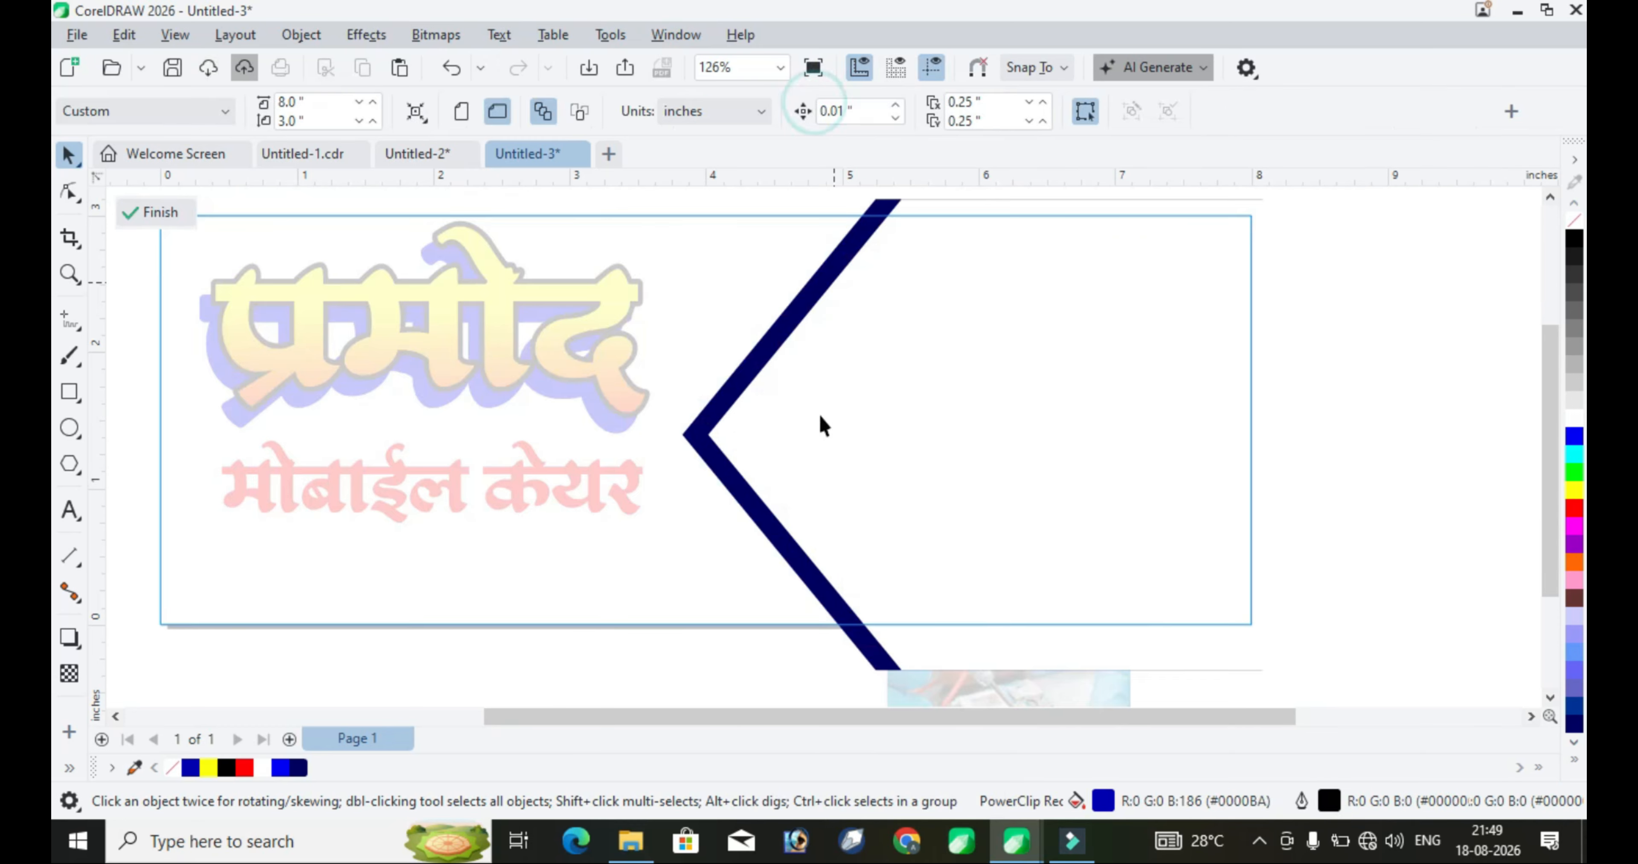
pyautogui.moveTo(831, 410); pyautogui.dragTo(856, 407)
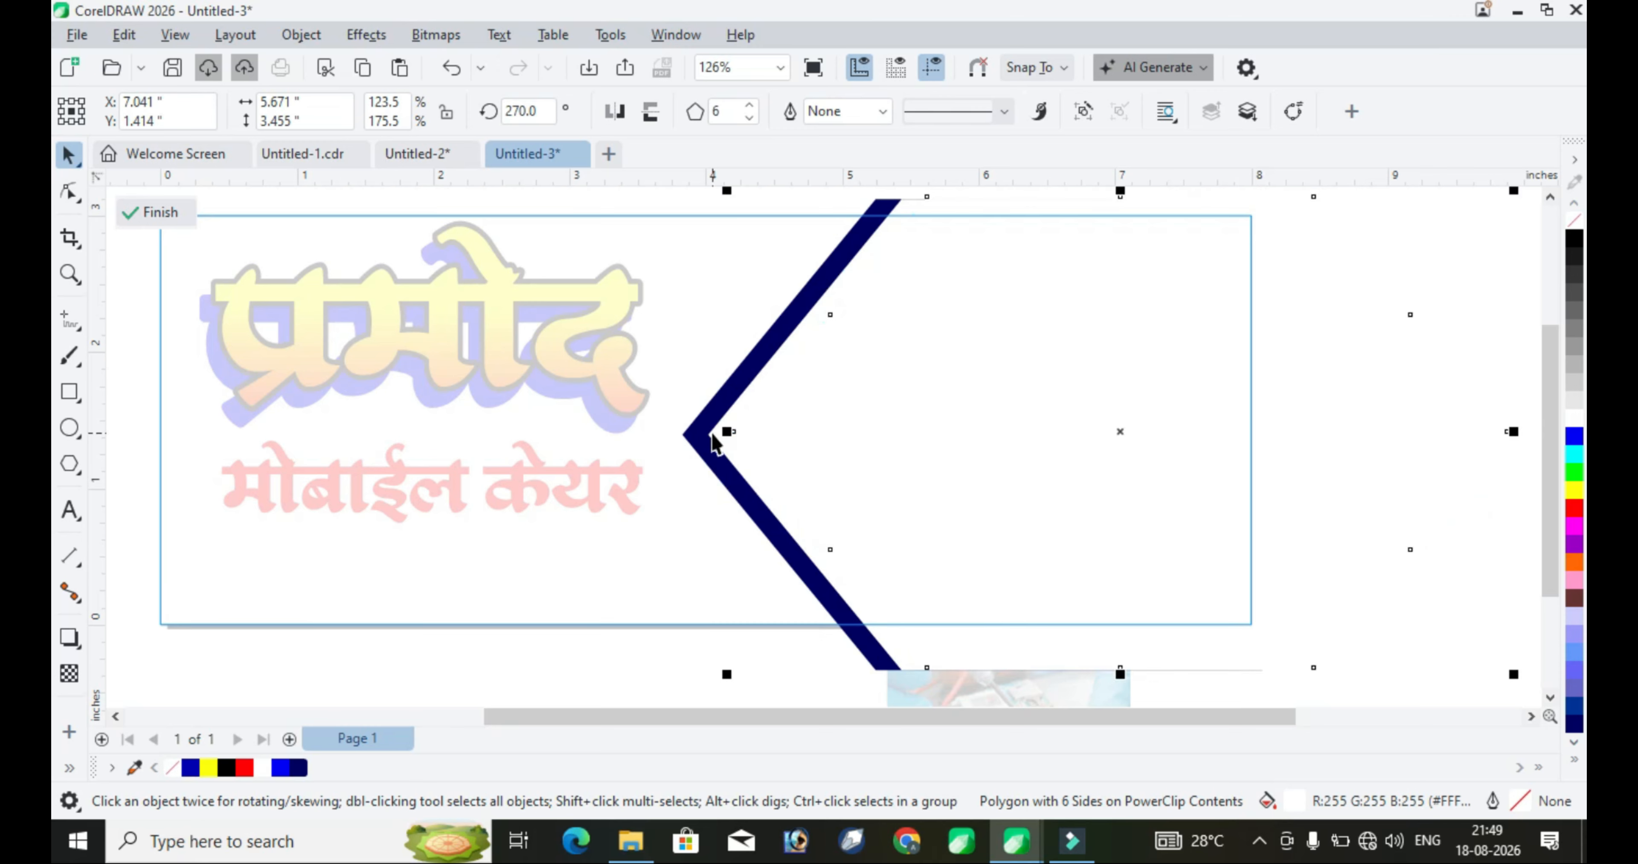
# Fill the middle hexagon with grey (#B3B3B3) and finish editing the PowerClip
pyautogui.hotkey('ctrl', 'z')
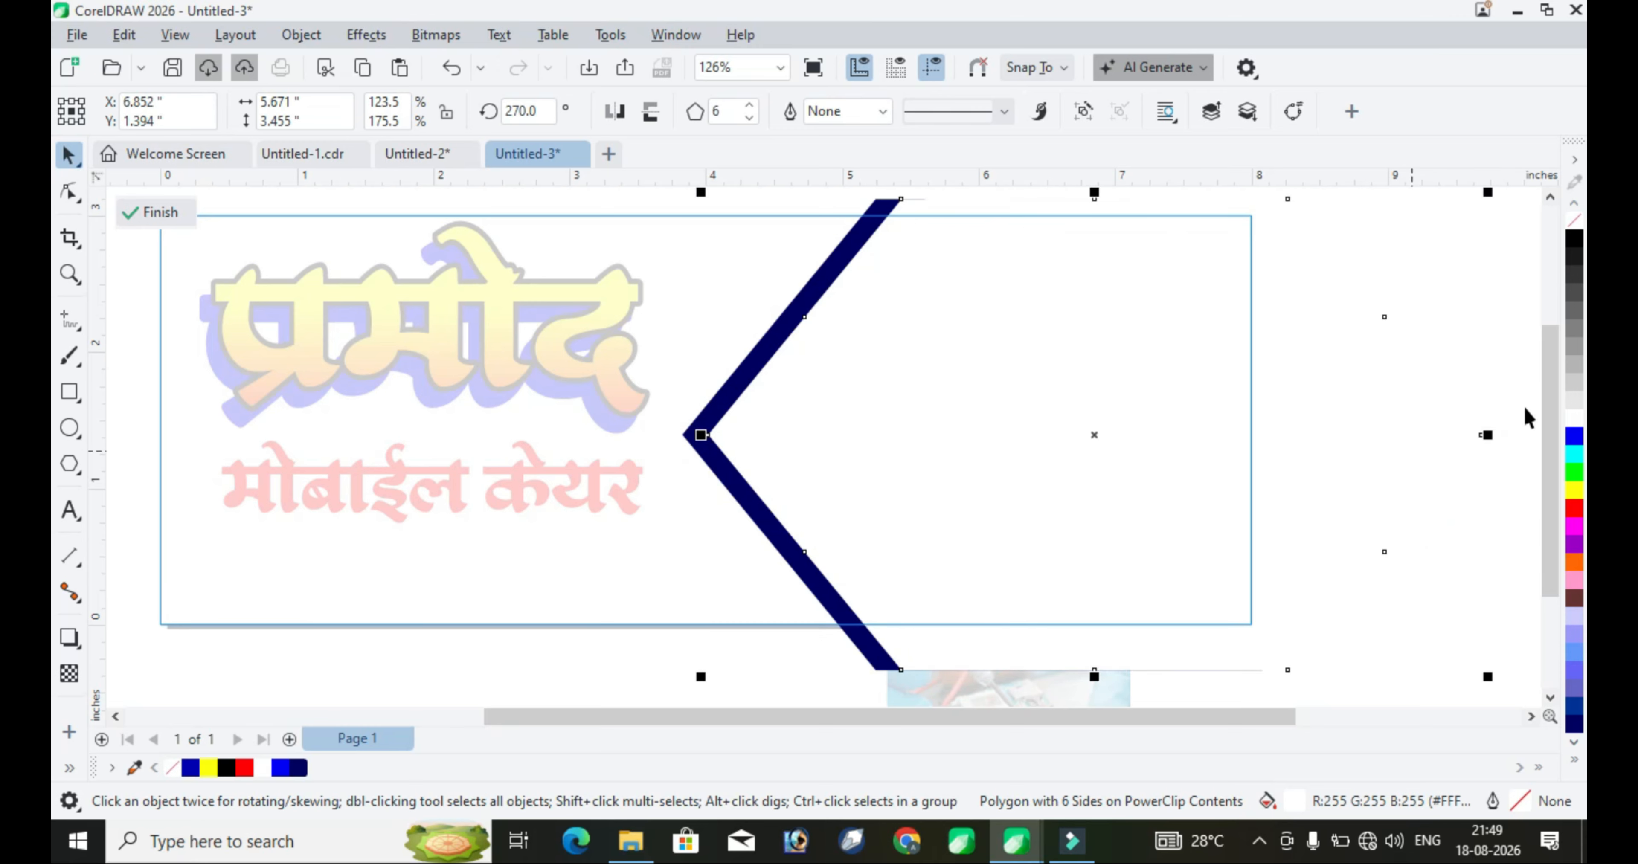
pyautogui.click(1575, 362)
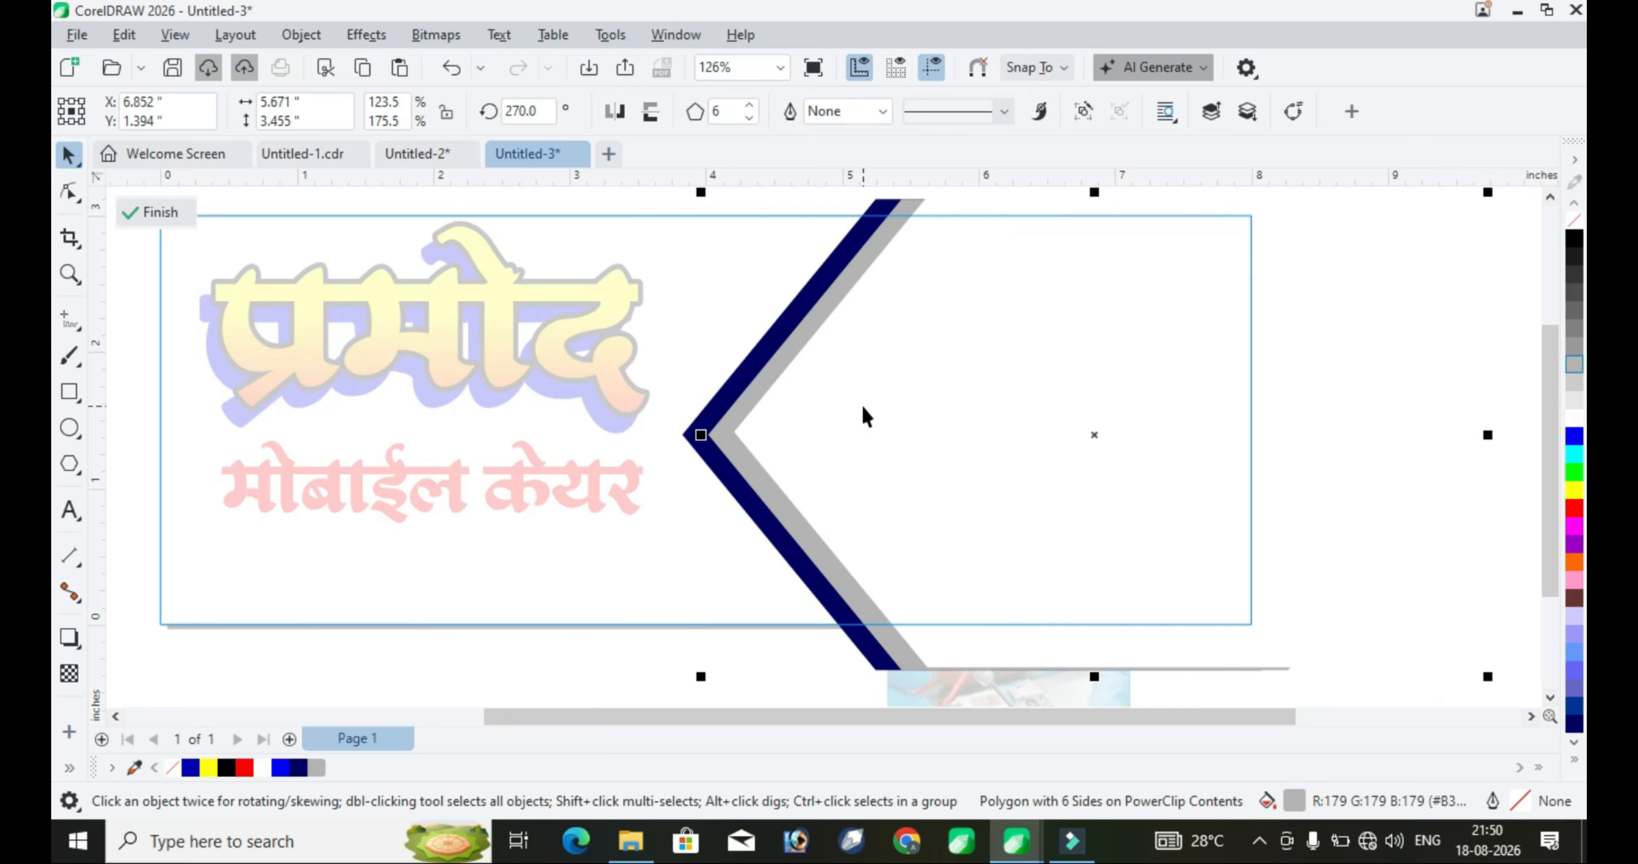
pyautogui.click(173, 217)
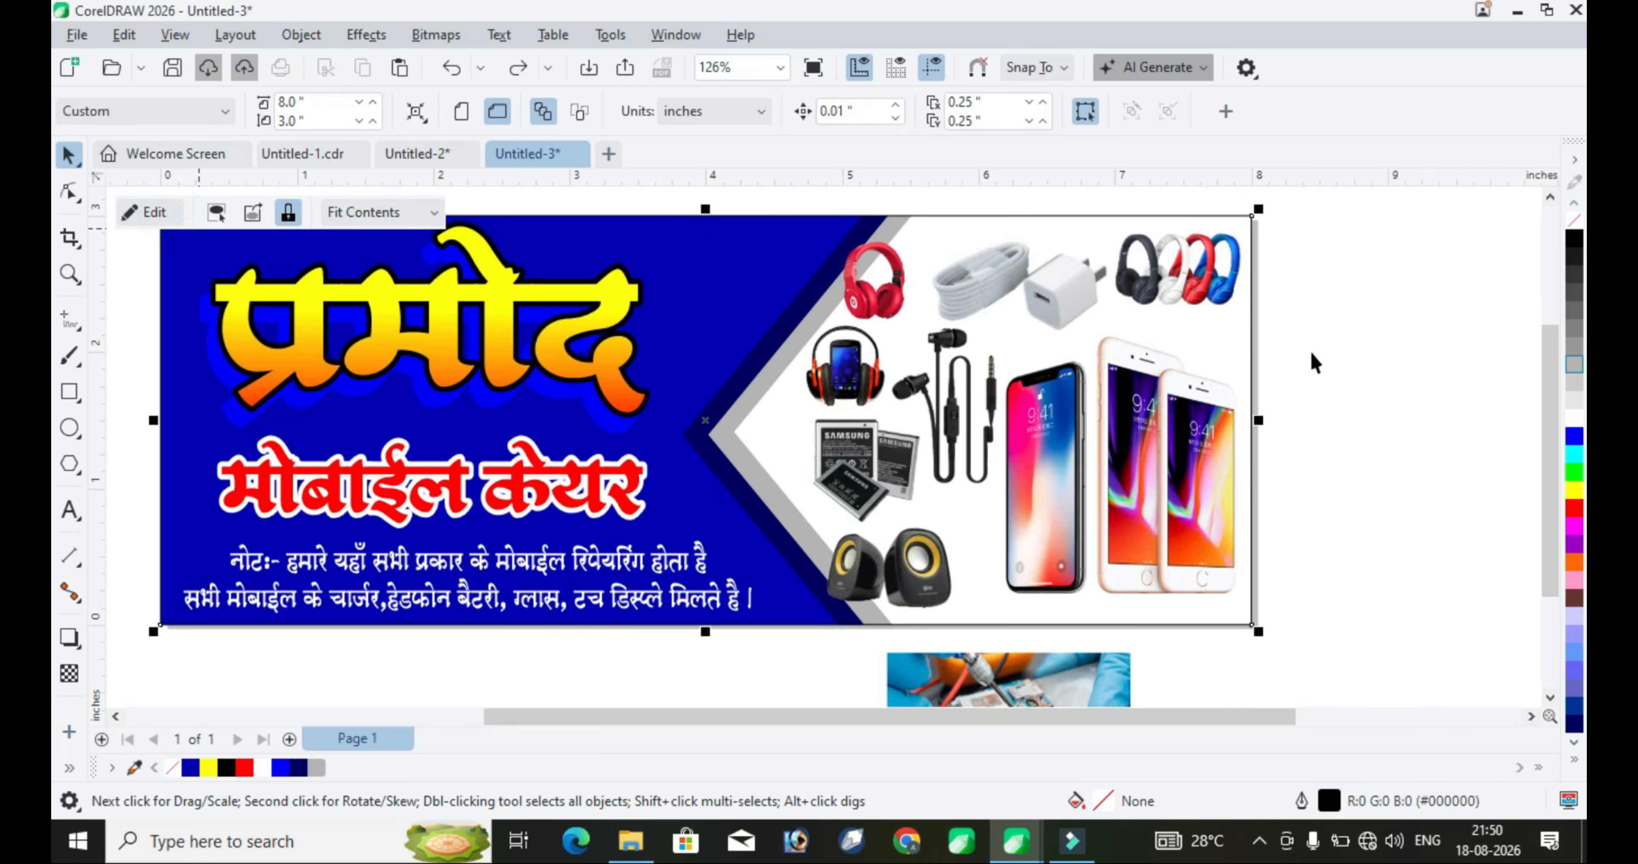
pyautogui.scroll(-1, 1314, 345)
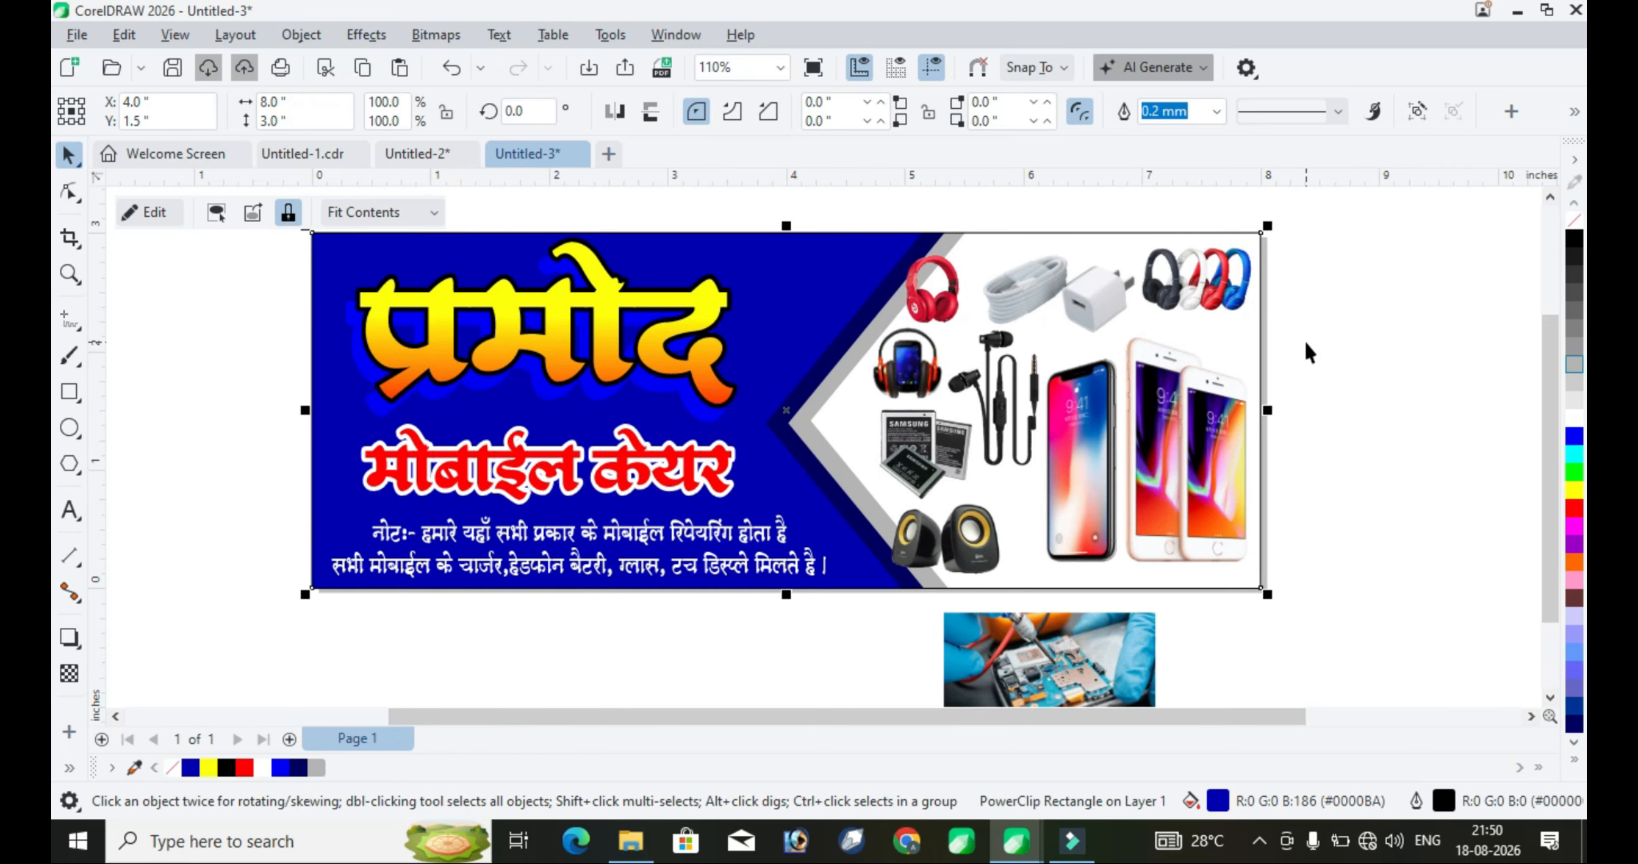
# Shrink the three-phone image to about 1.72 x 1.91 inches and move the red headphones right, clear of the grey band
pyautogui.scroll(1, 1274, 328)
pyautogui.click(1169, 425)
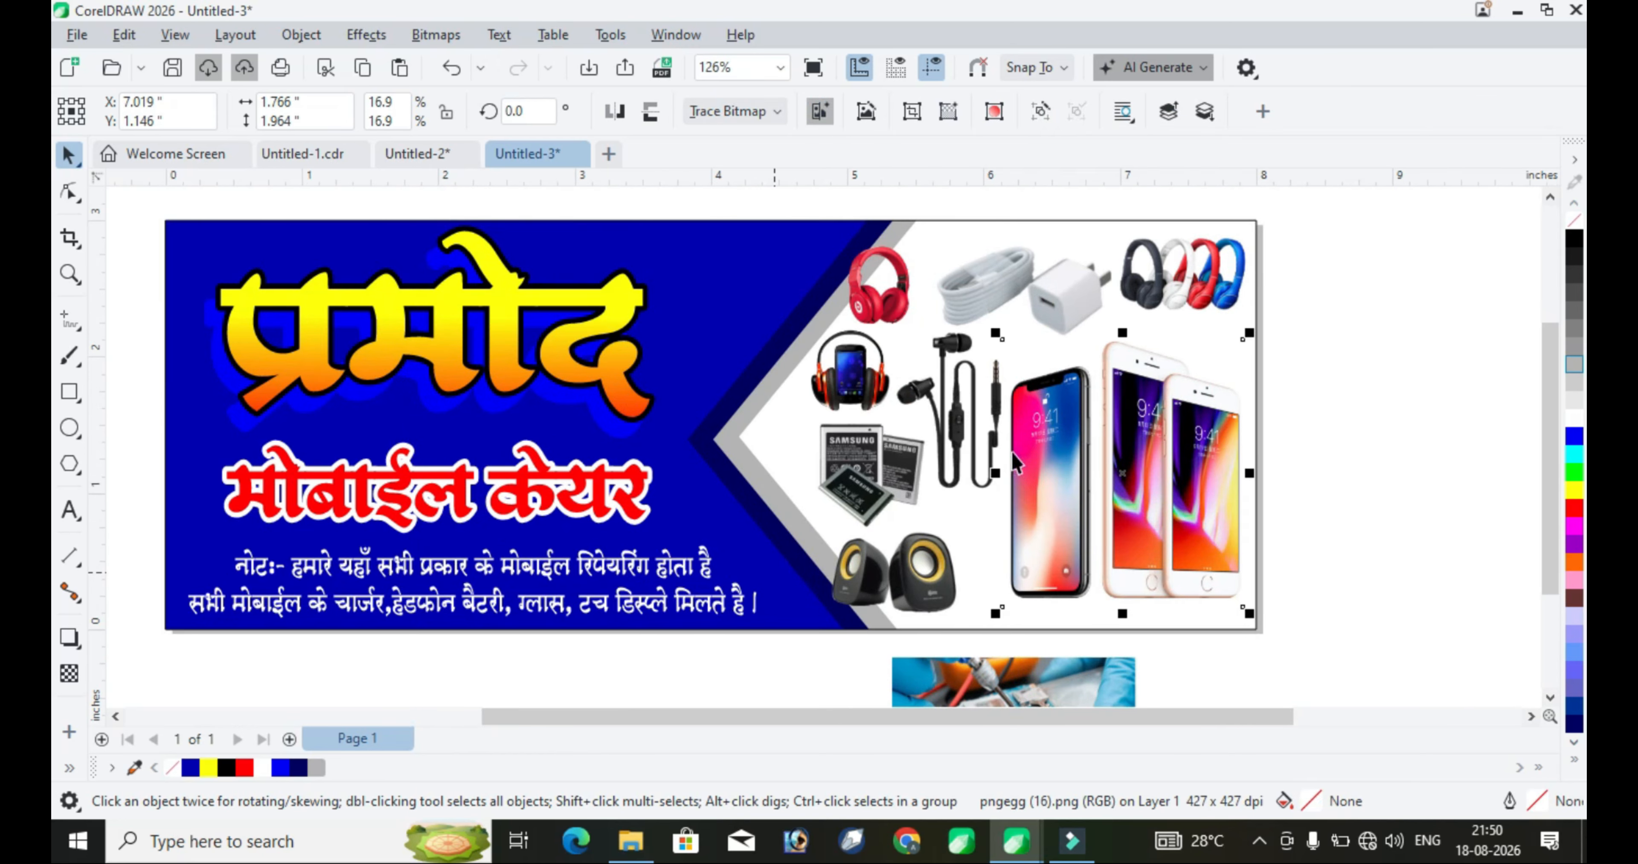
pyautogui.moveTo(995, 613); pyautogui.dragTo(1003, 605)
pyautogui.moveTo(925, 233); pyautogui.dragTo(933, 236)
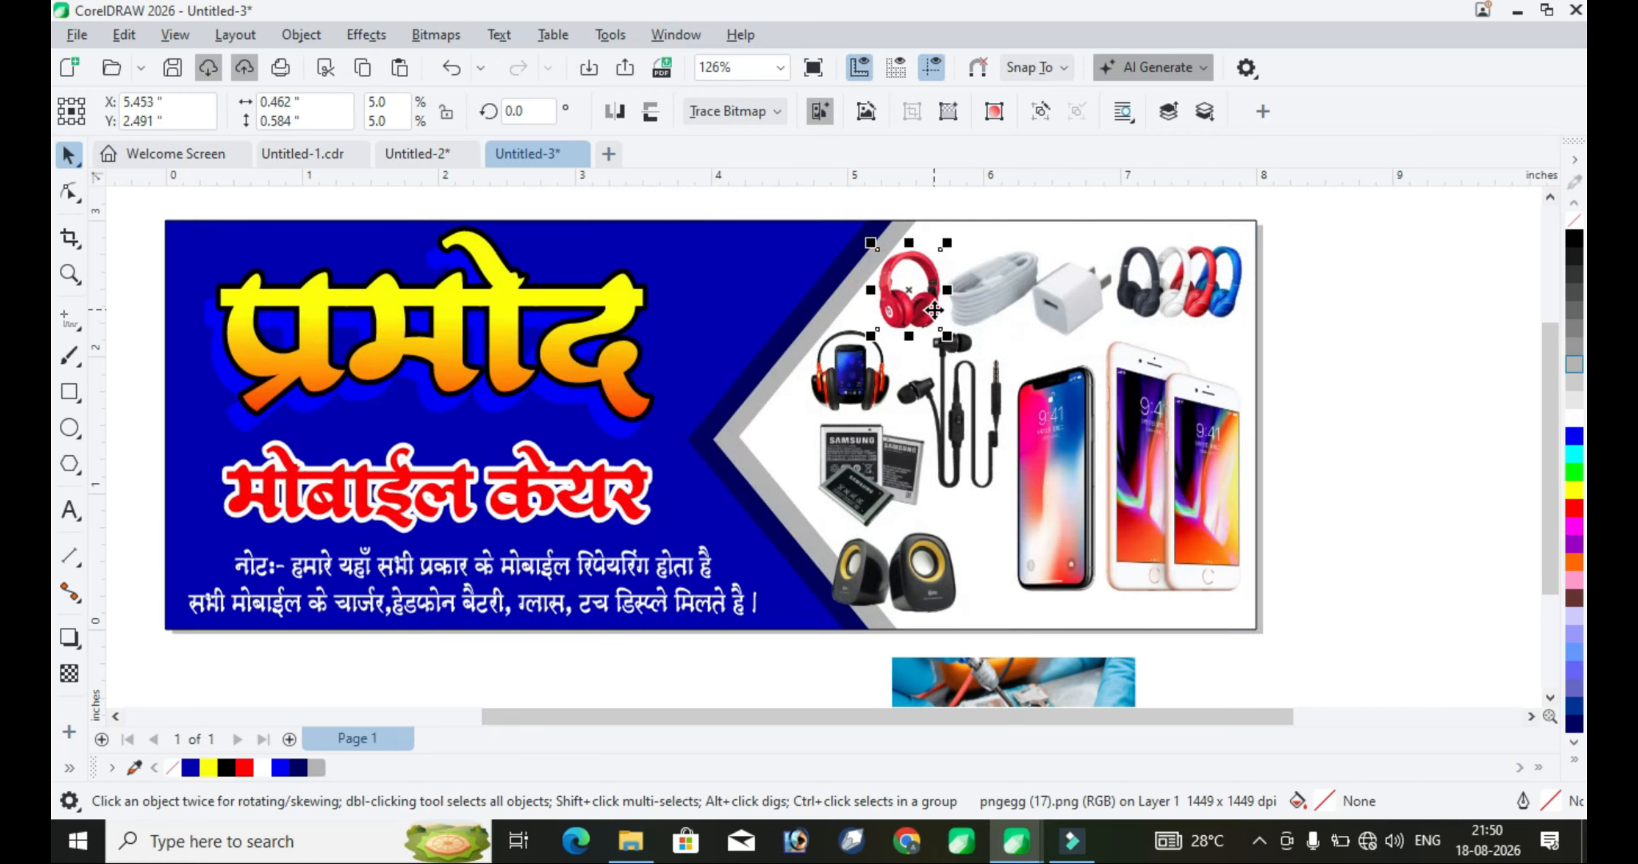
# Move the phone-with-headphones image below the banner, shift the speakers slightly right and stretch the three-phone image a little taller
pyautogui.moveTo(849, 375); pyautogui.dragTo(514, 427)
pyautogui.scroll(1, 997, 571)
pyautogui.moveTo(946, 579)
pyautogui.mouseDown()
pyautogui.moveTo(995, 570)
pyautogui.moveTo(953, 557)
pyautogui.mouseUp()
pyautogui.click(1171, 574)
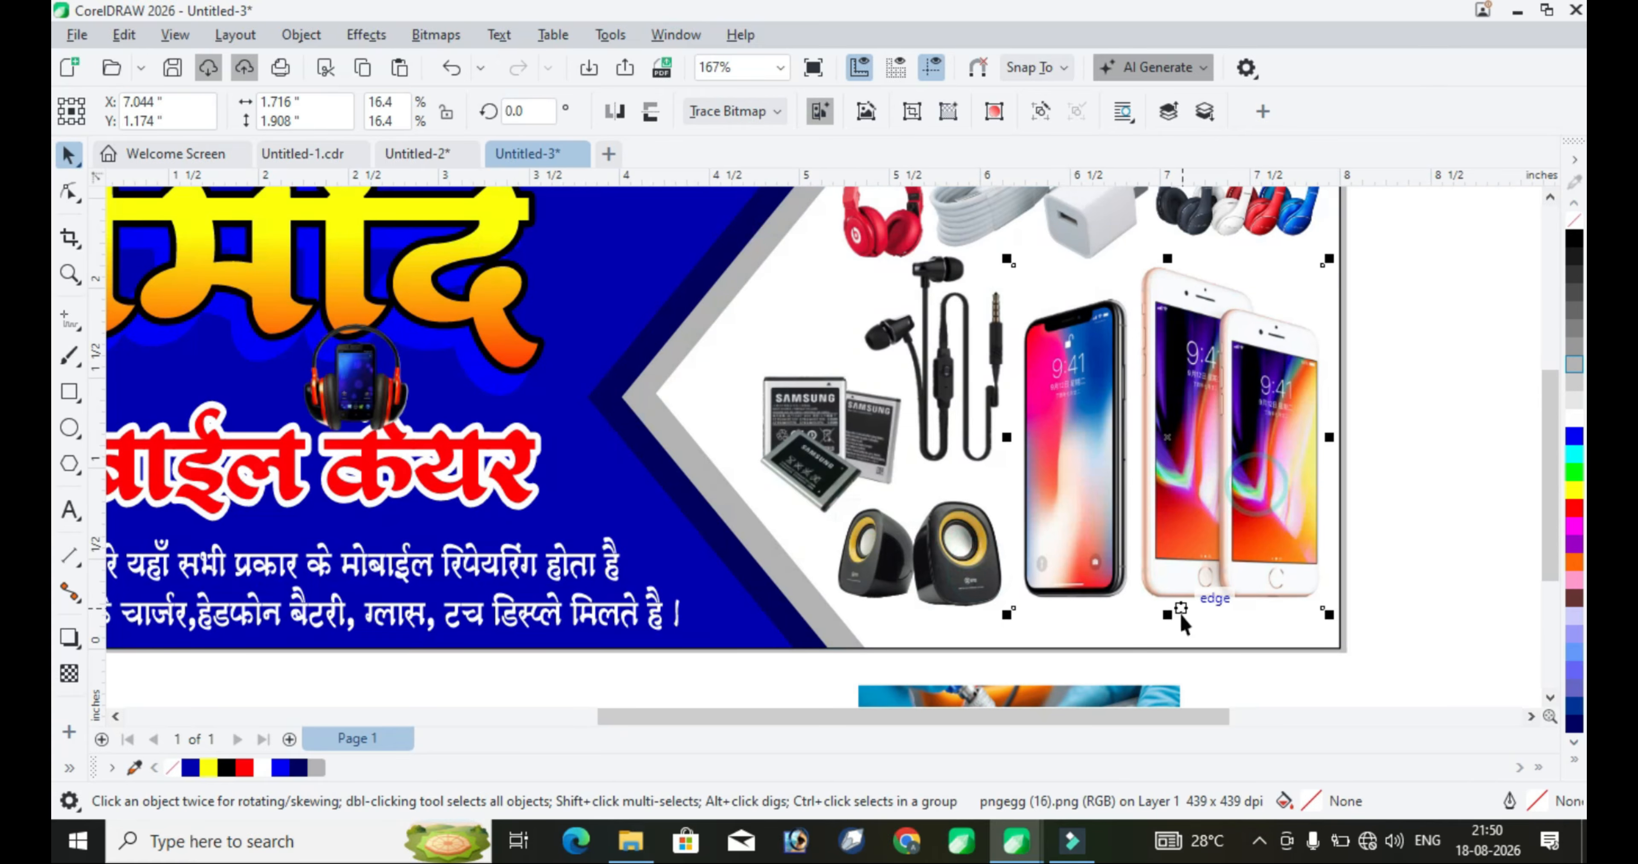
pyautogui.moveTo(1169, 615); pyautogui.dragTo(1168, 641)
pyautogui.scroll(-1, 1219, 466)
# Draw a circle about 0.86 inches across, fill it with white and place it over the tip of the navy-and-grey band
pyautogui.click(69, 428)
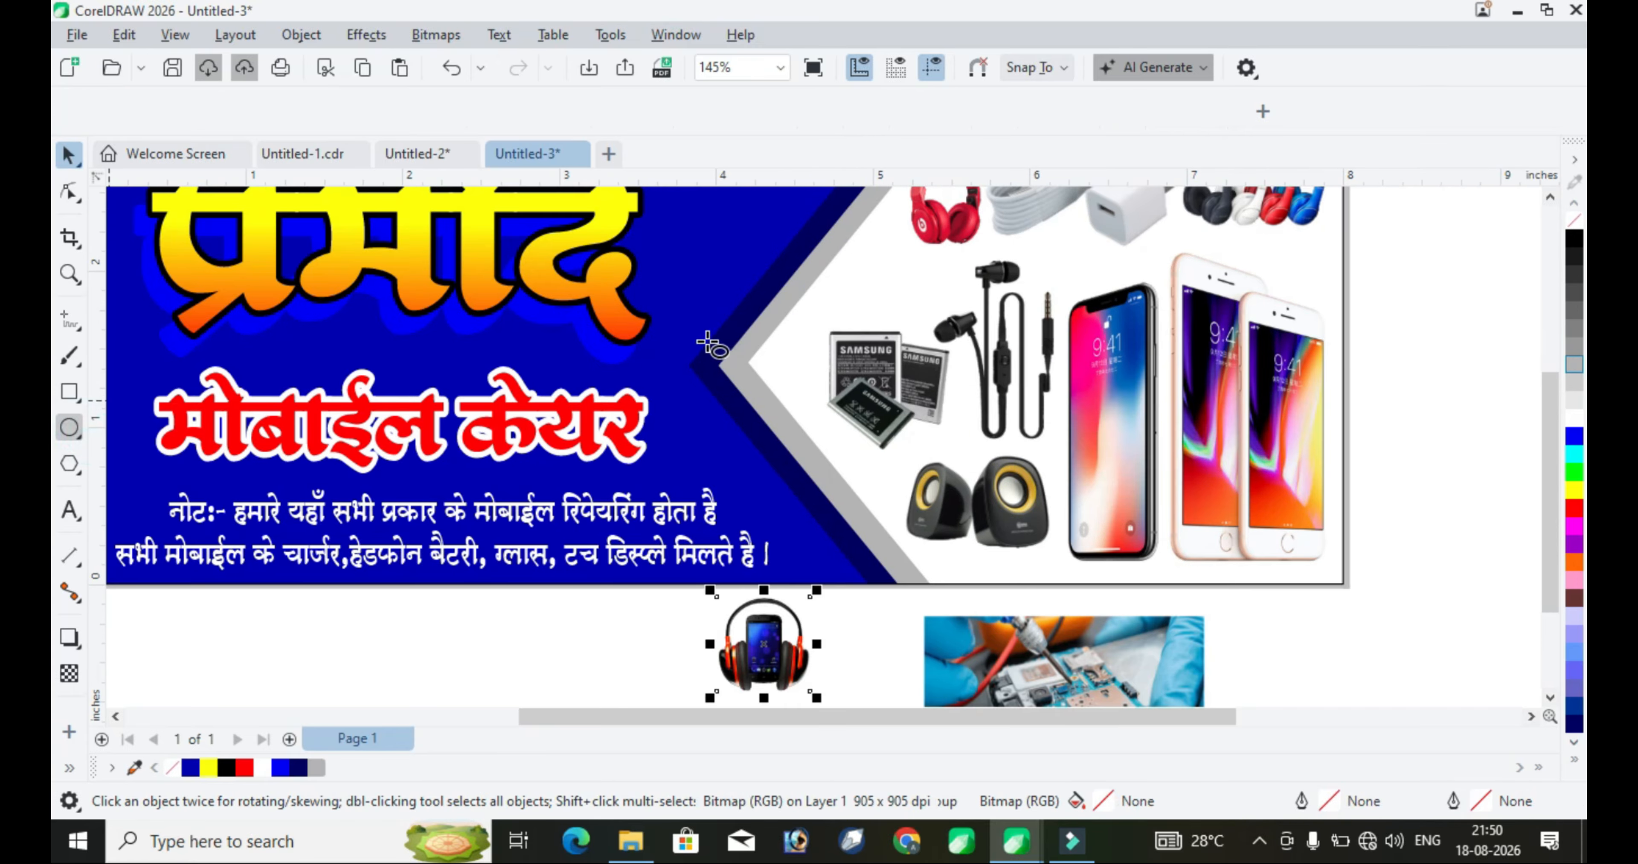
pyautogui.moveTo(695, 320); pyautogui.dragTo(827, 460)
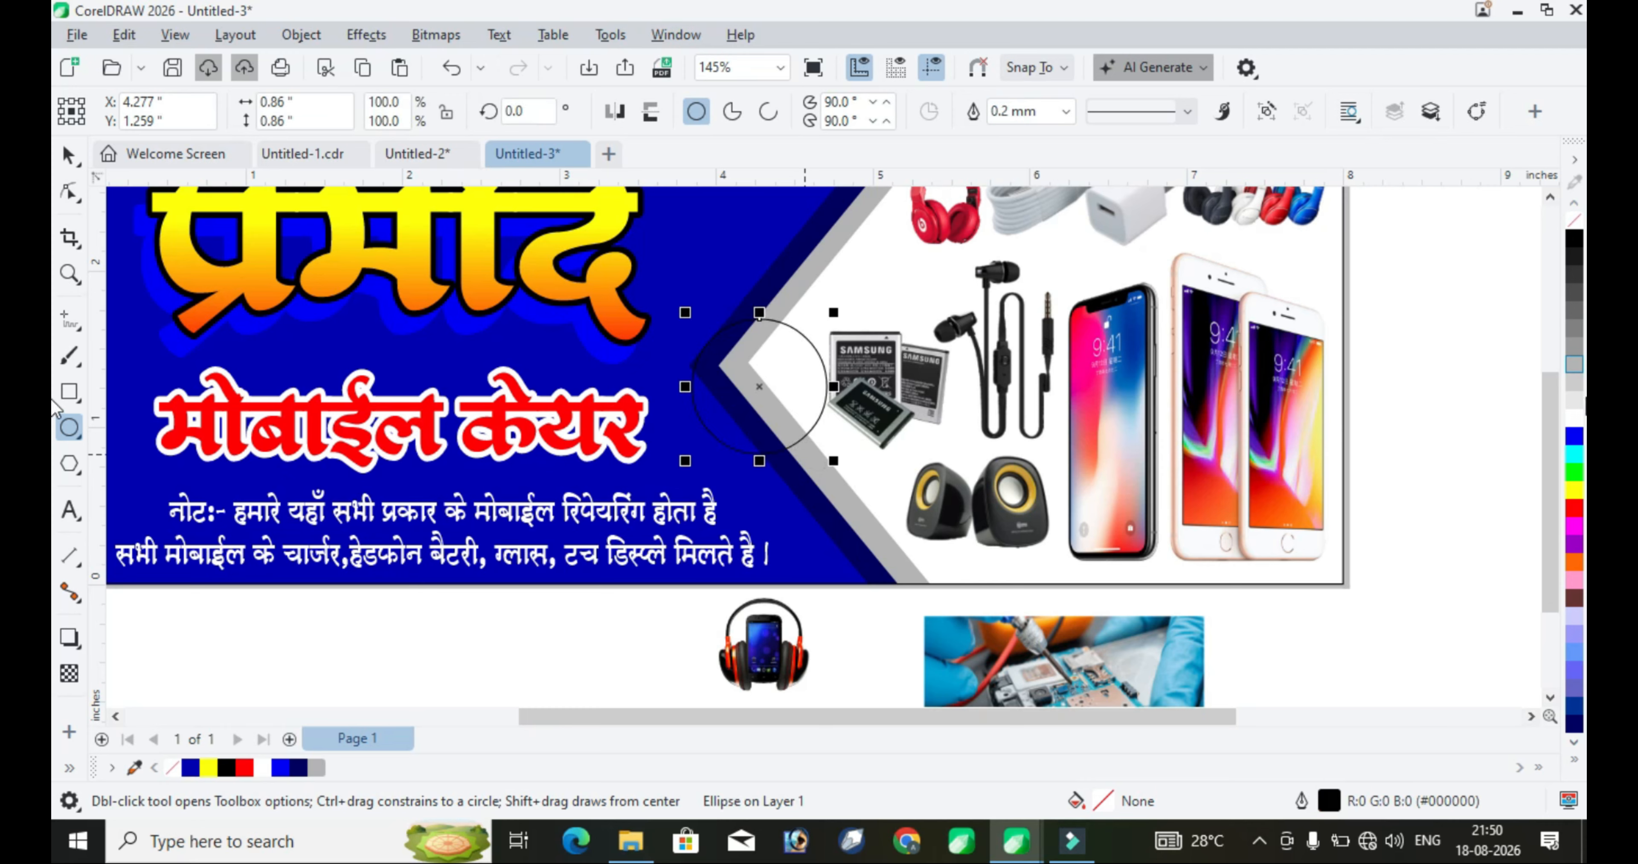
pyautogui.click(1576, 419)
pyautogui.scroll(2, 843, 314)
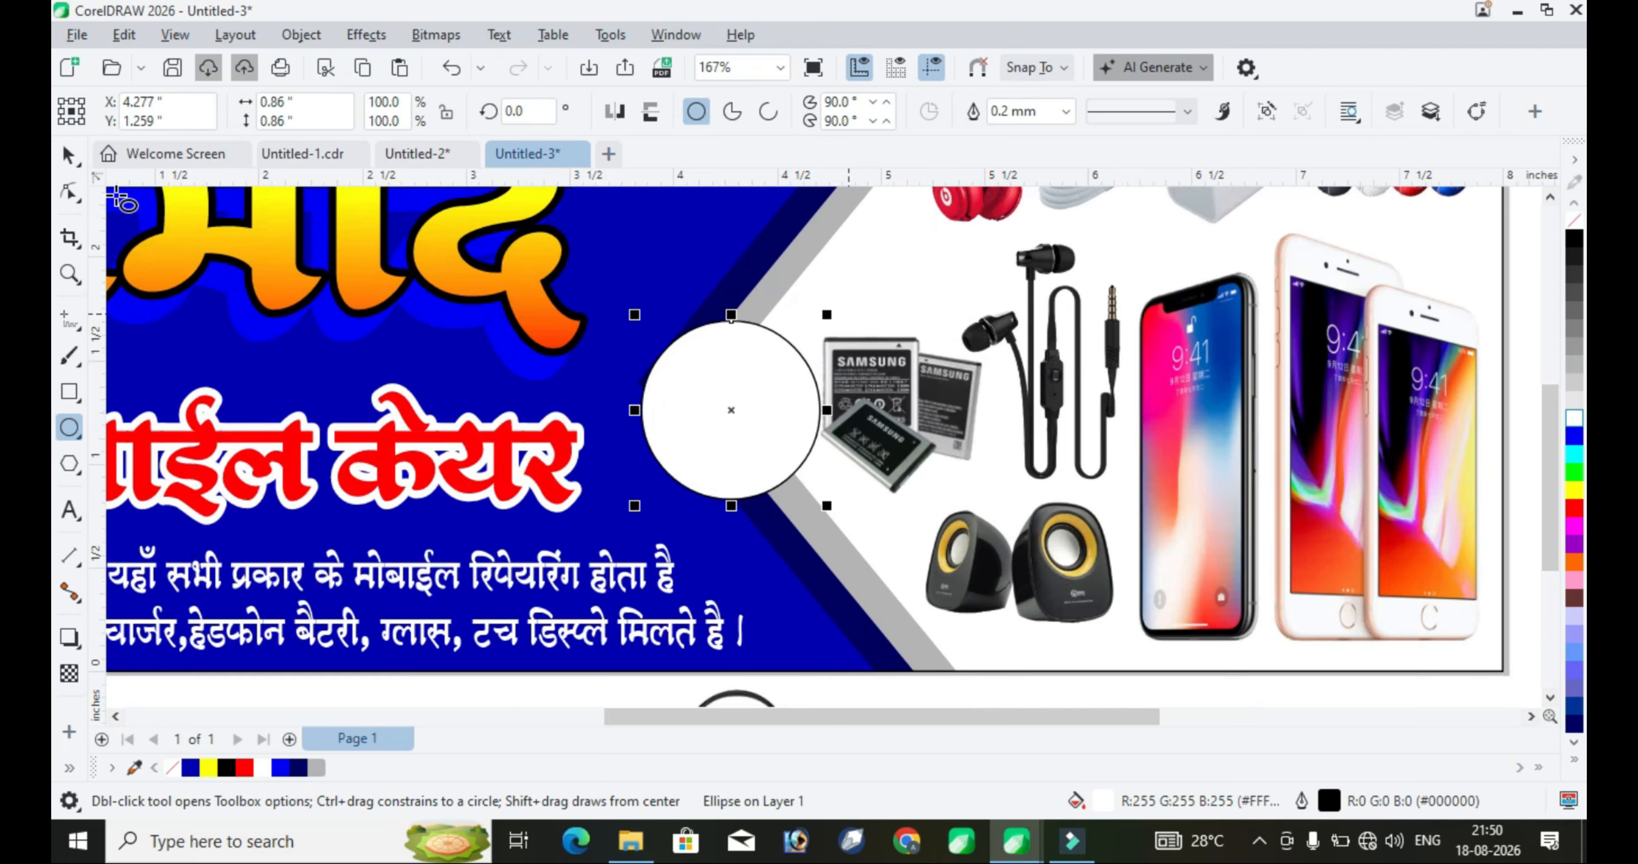
pyautogui.click(69, 155)
pyautogui.moveTo(738, 416); pyautogui.dragTo(708, 386)
# Add a concentric blue circle about 1 inch across behind the white one and remove the outlines of both circles
pyautogui.moveTo(800, 283)
pyautogui.mouseDown()
pyautogui.moveTo(827, 256)
pyautogui.moveTo(820, 270)
pyautogui.mouseUp()
pyautogui.click(754, 276)
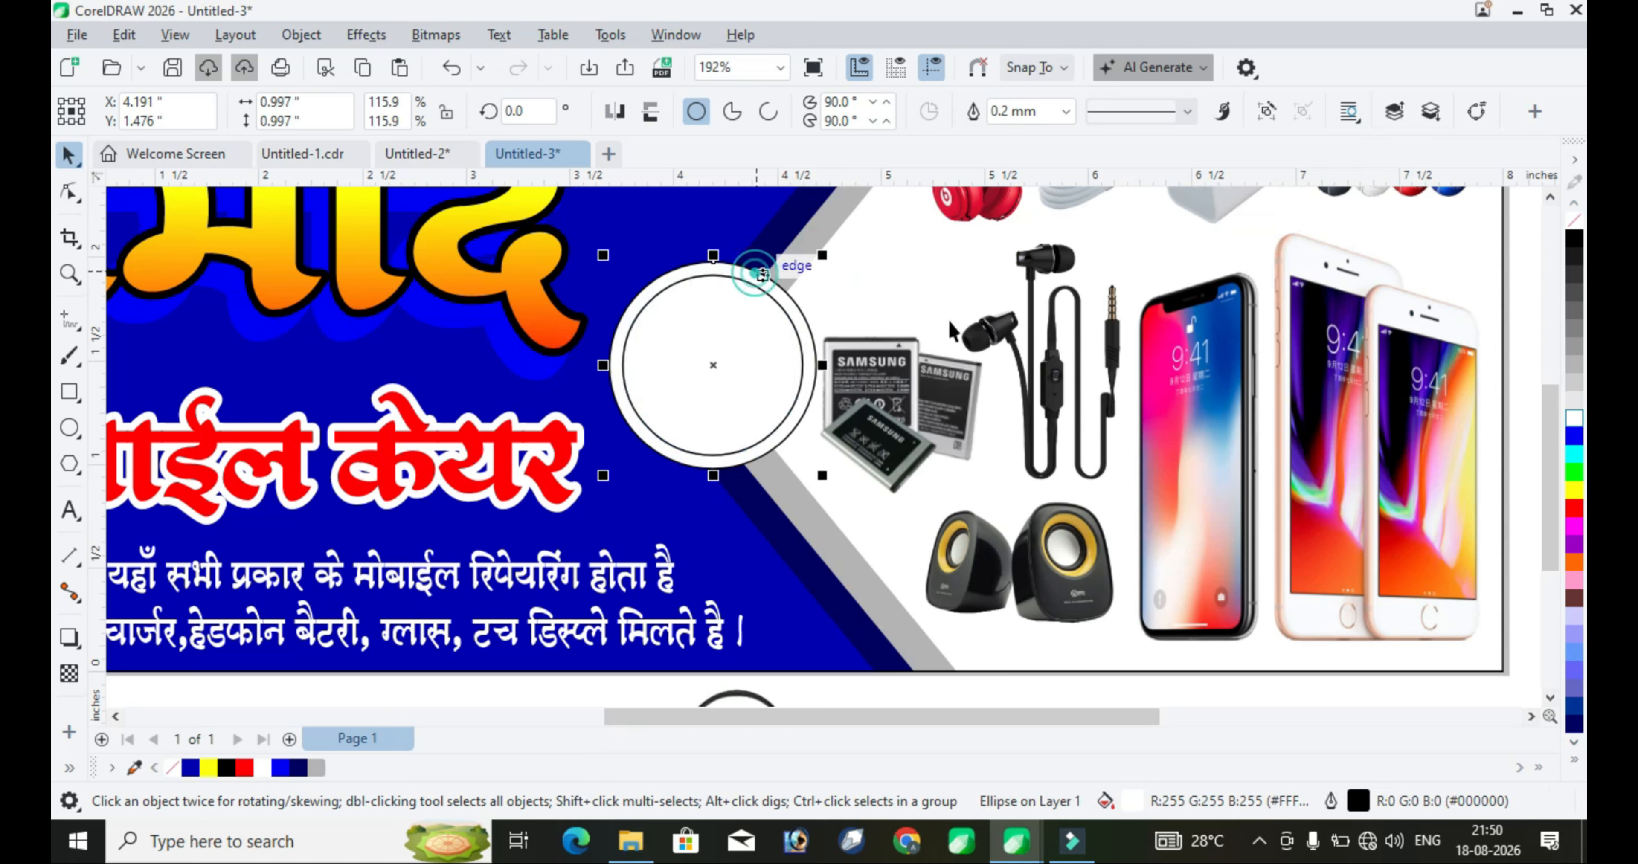
pyautogui.click(1575, 438)
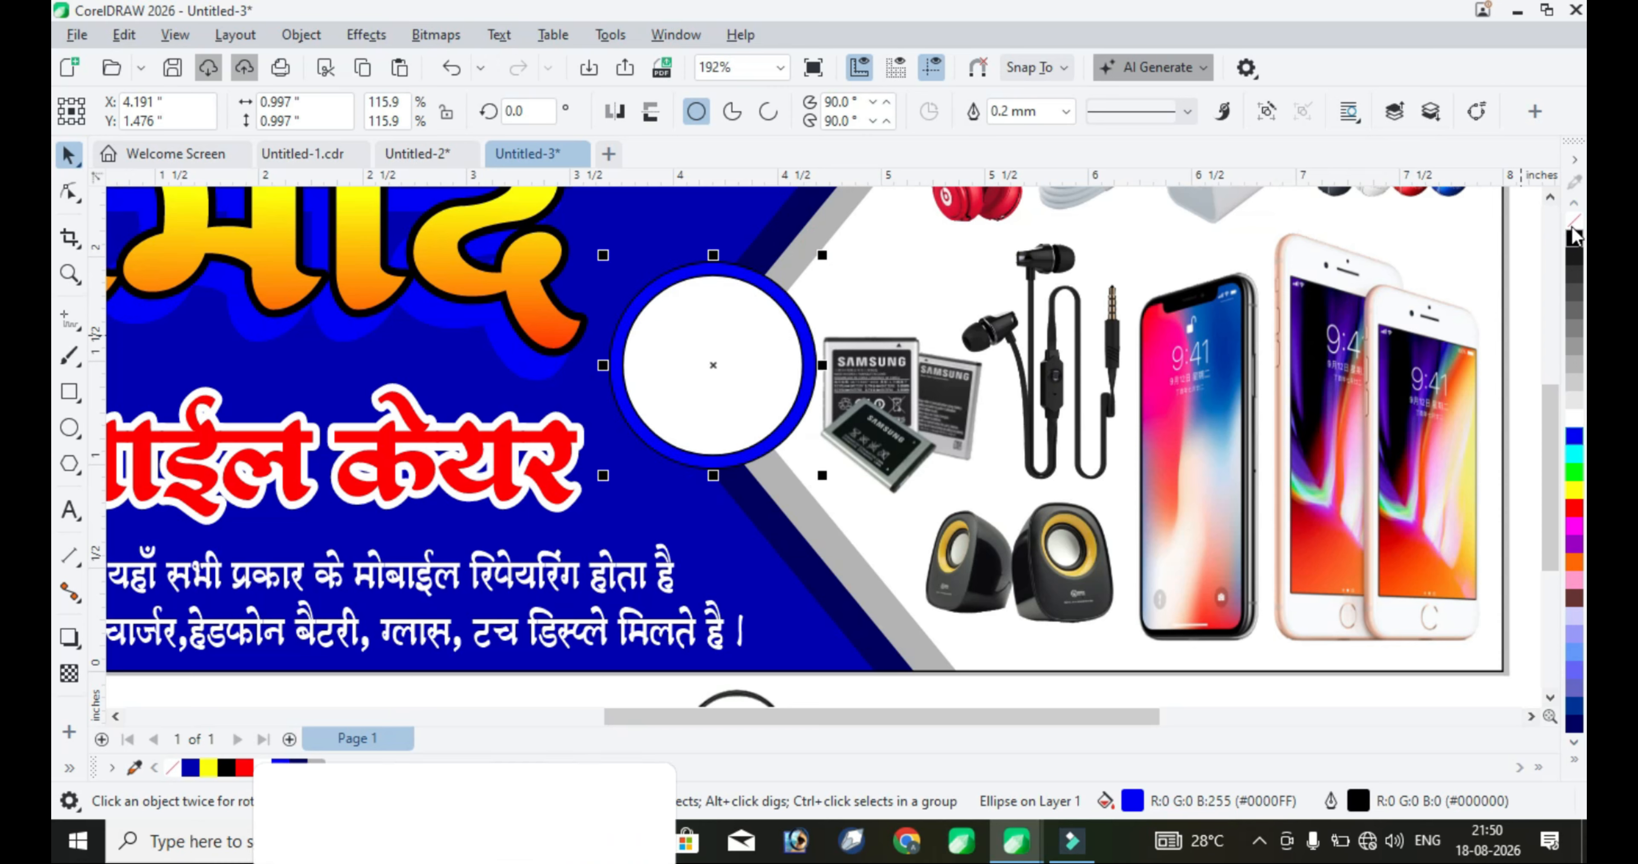
pyautogui.click(740, 375)
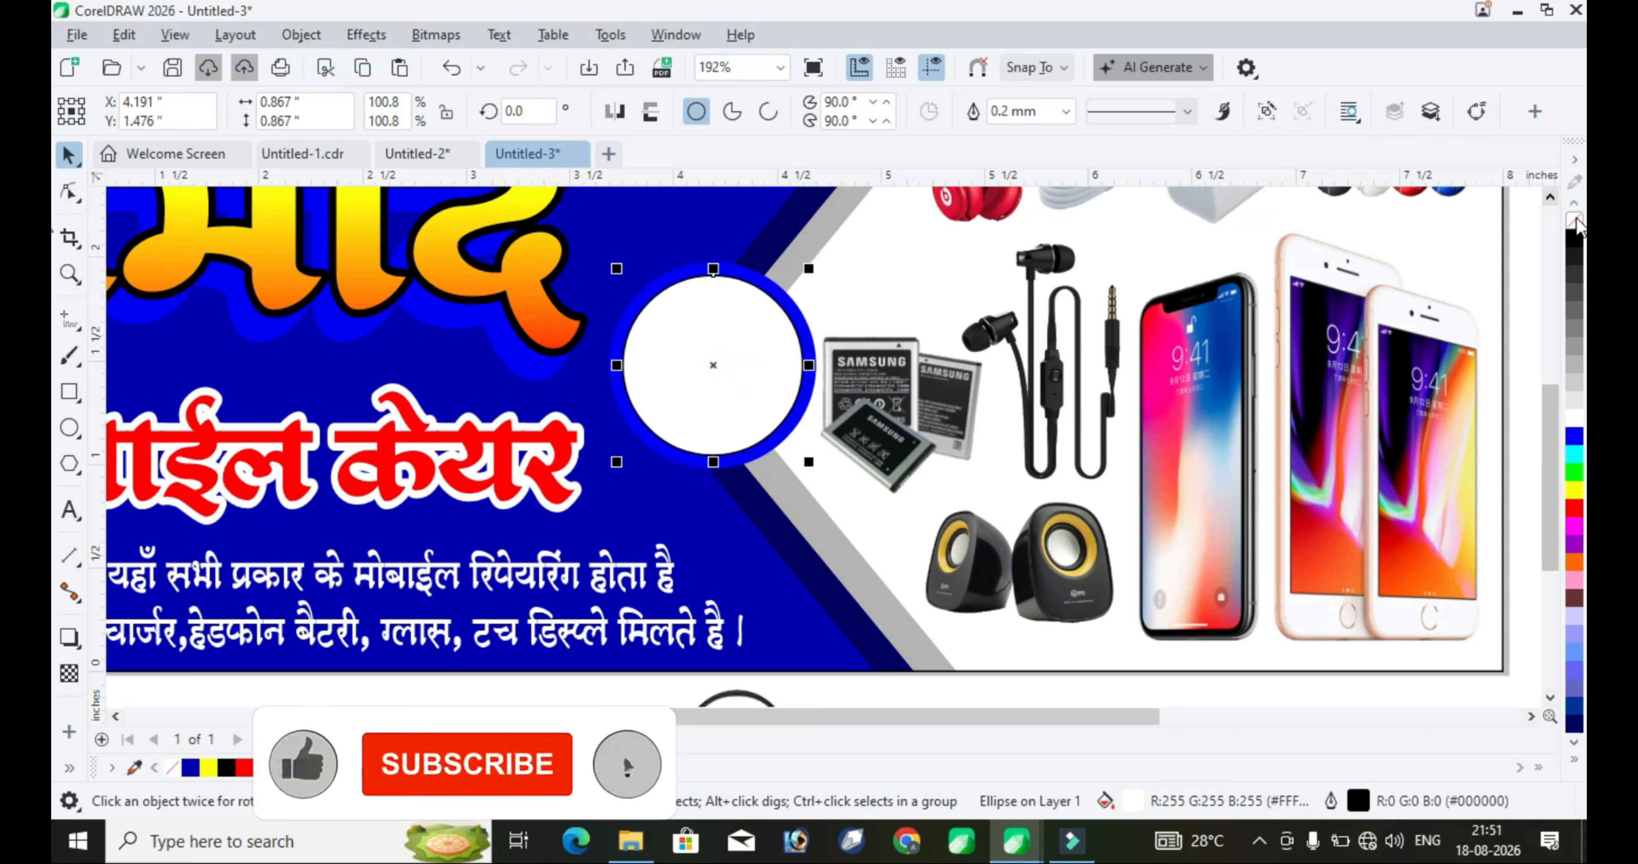
# Centre the phone-with-headphones image in the white circle, bring it to the front and enlarge it to about 0.7 x 0.71 inches
pyautogui.scroll(-2, 878, 498)
pyautogui.moveTo(787, 657); pyautogui.dragTo(770, 366)
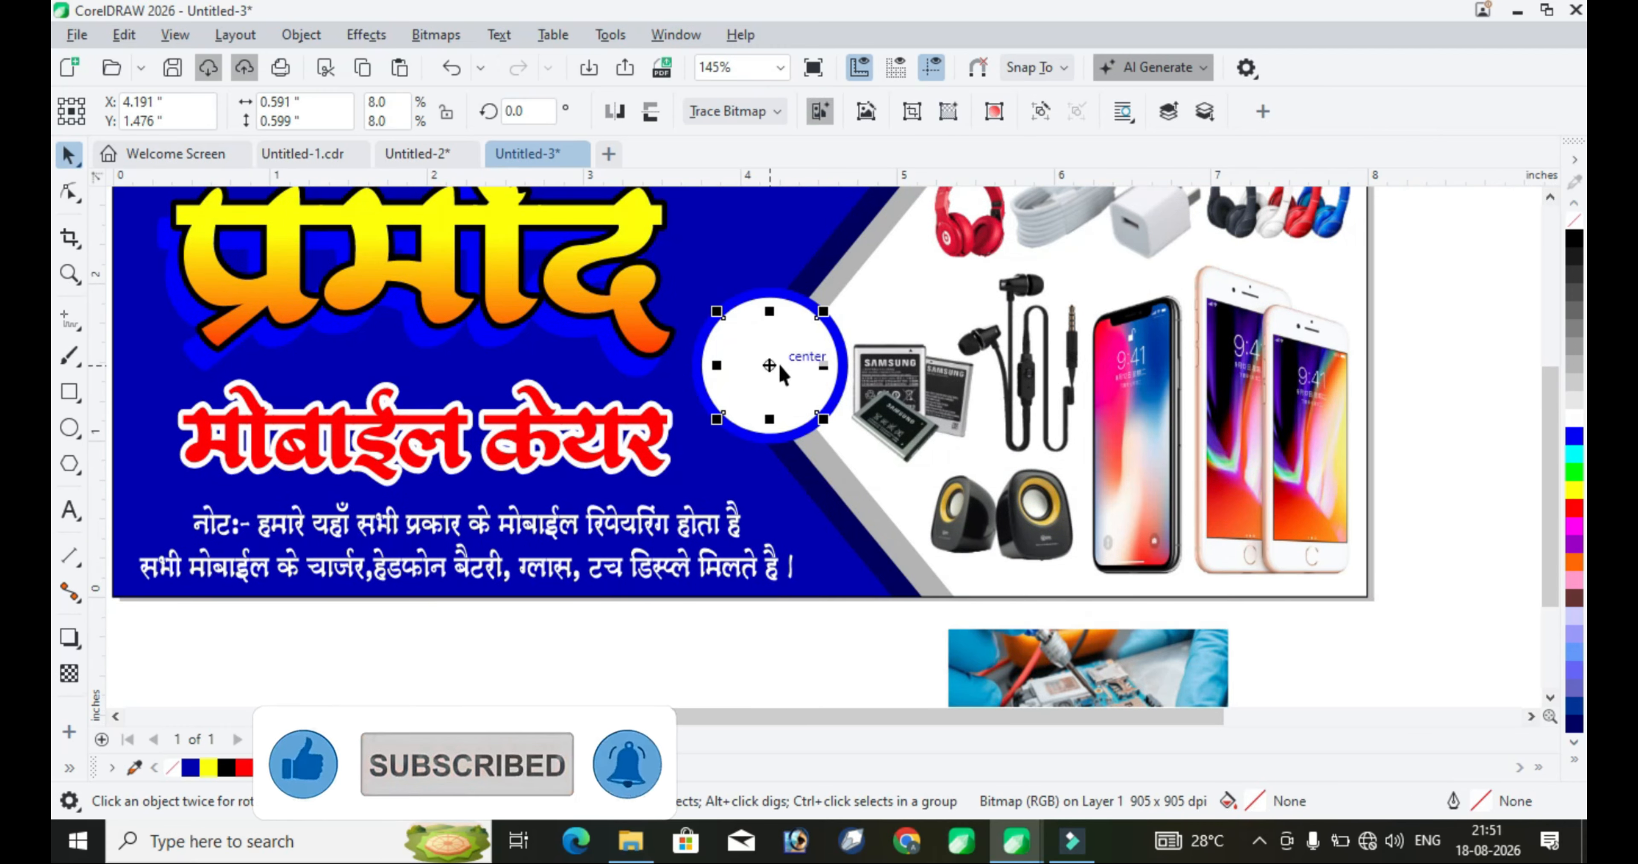
pyautogui.hotkey('shift', 'pageup')
pyautogui.scroll(3, 774, 365)
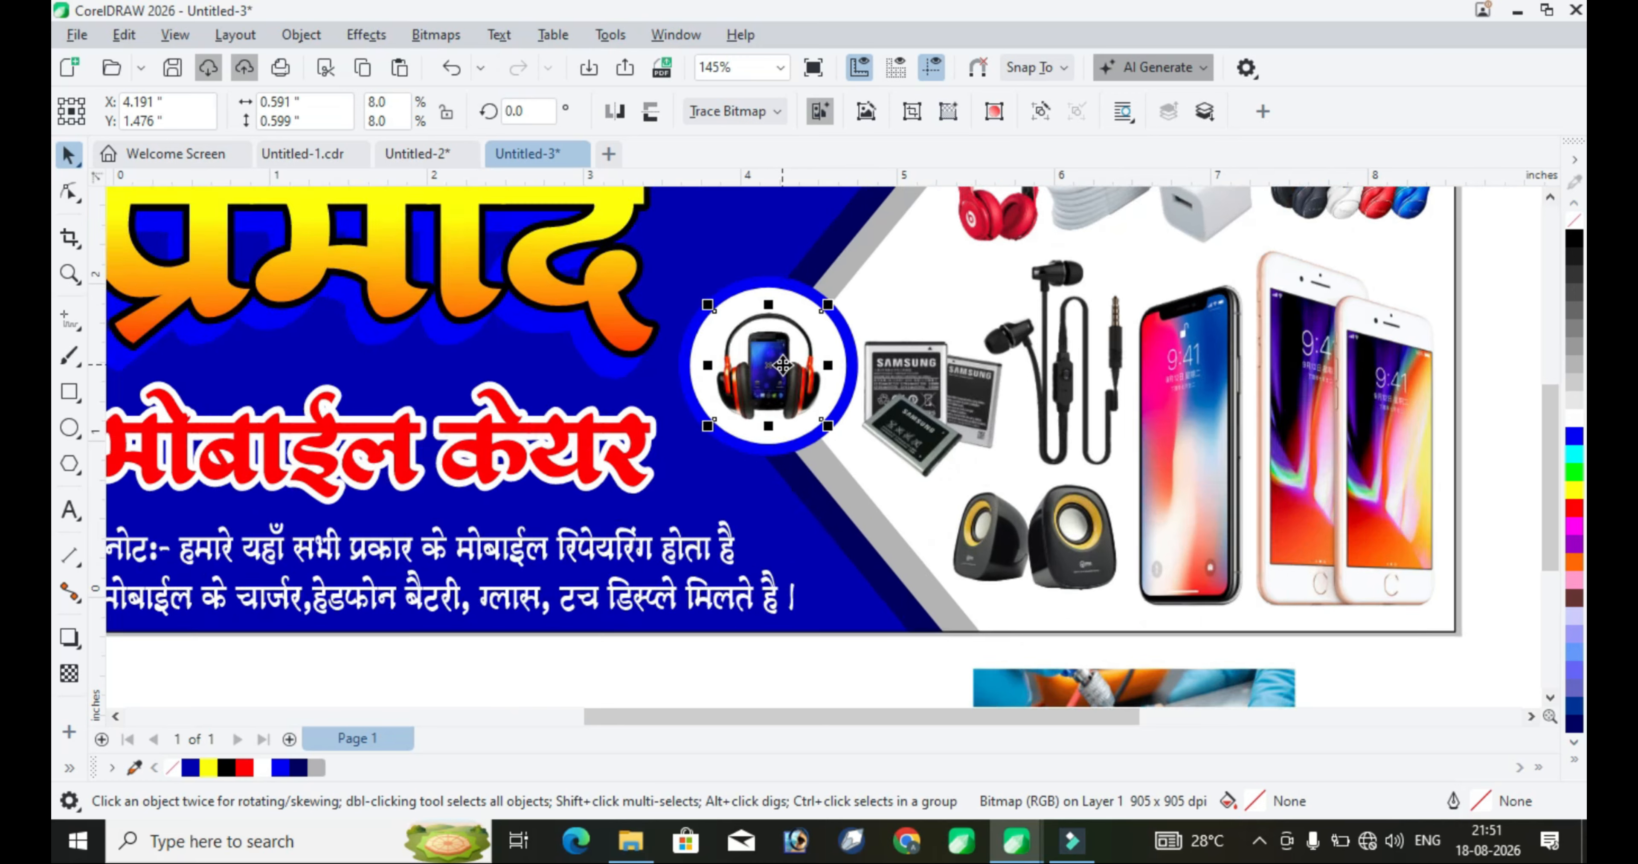
pyautogui.moveTo(818, 421); pyautogui.dragTo(863, 463)
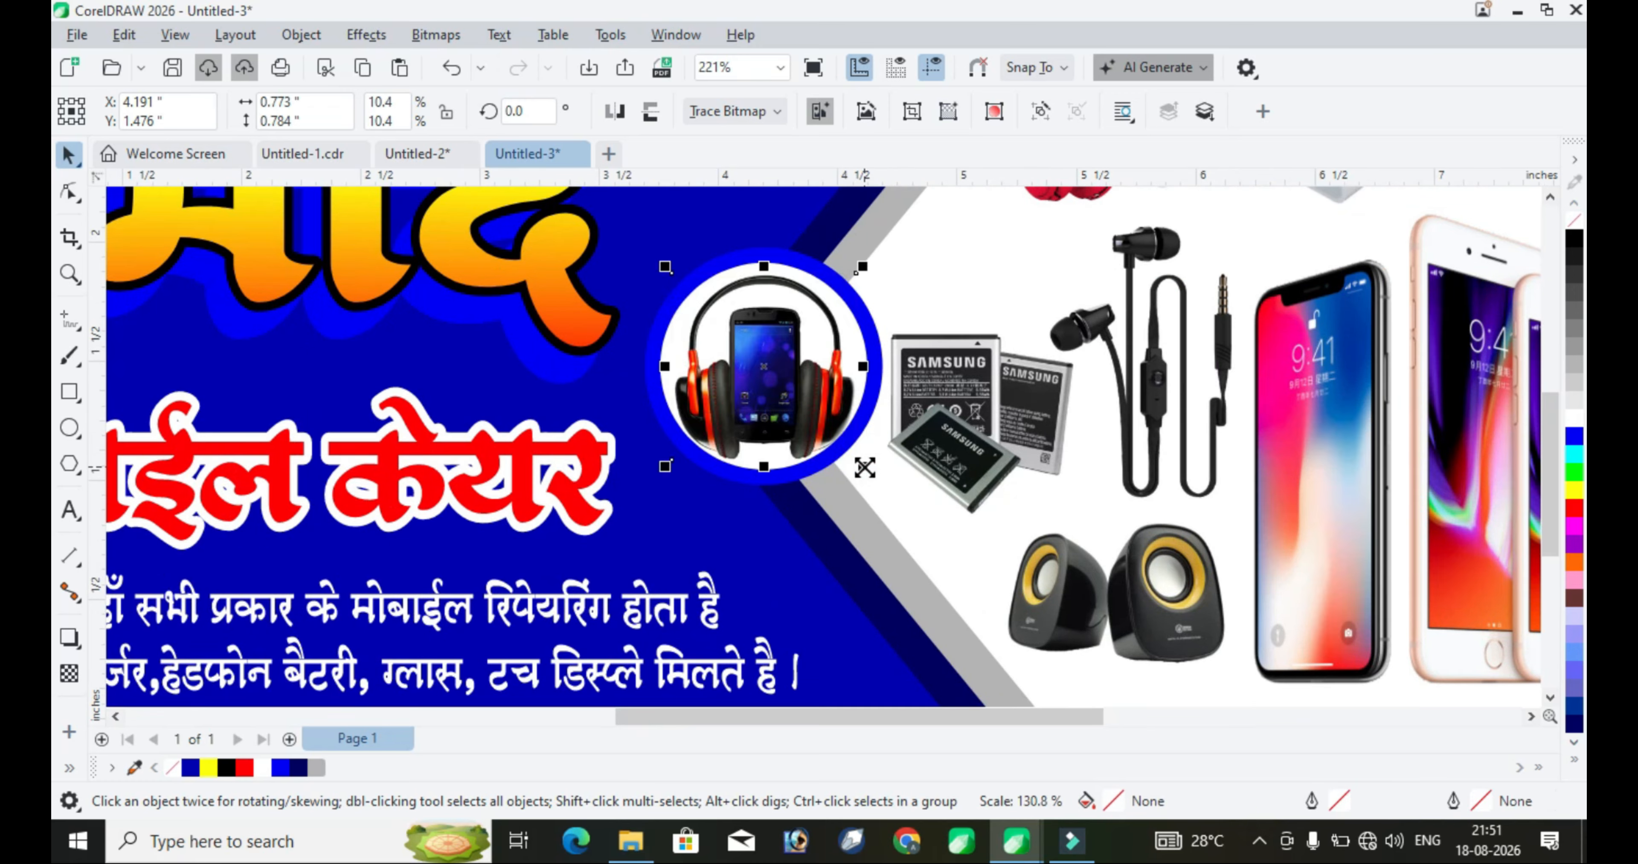
pyautogui.scroll(-2, 868, 467)
pyautogui.scroll(-2, 1052, 403)
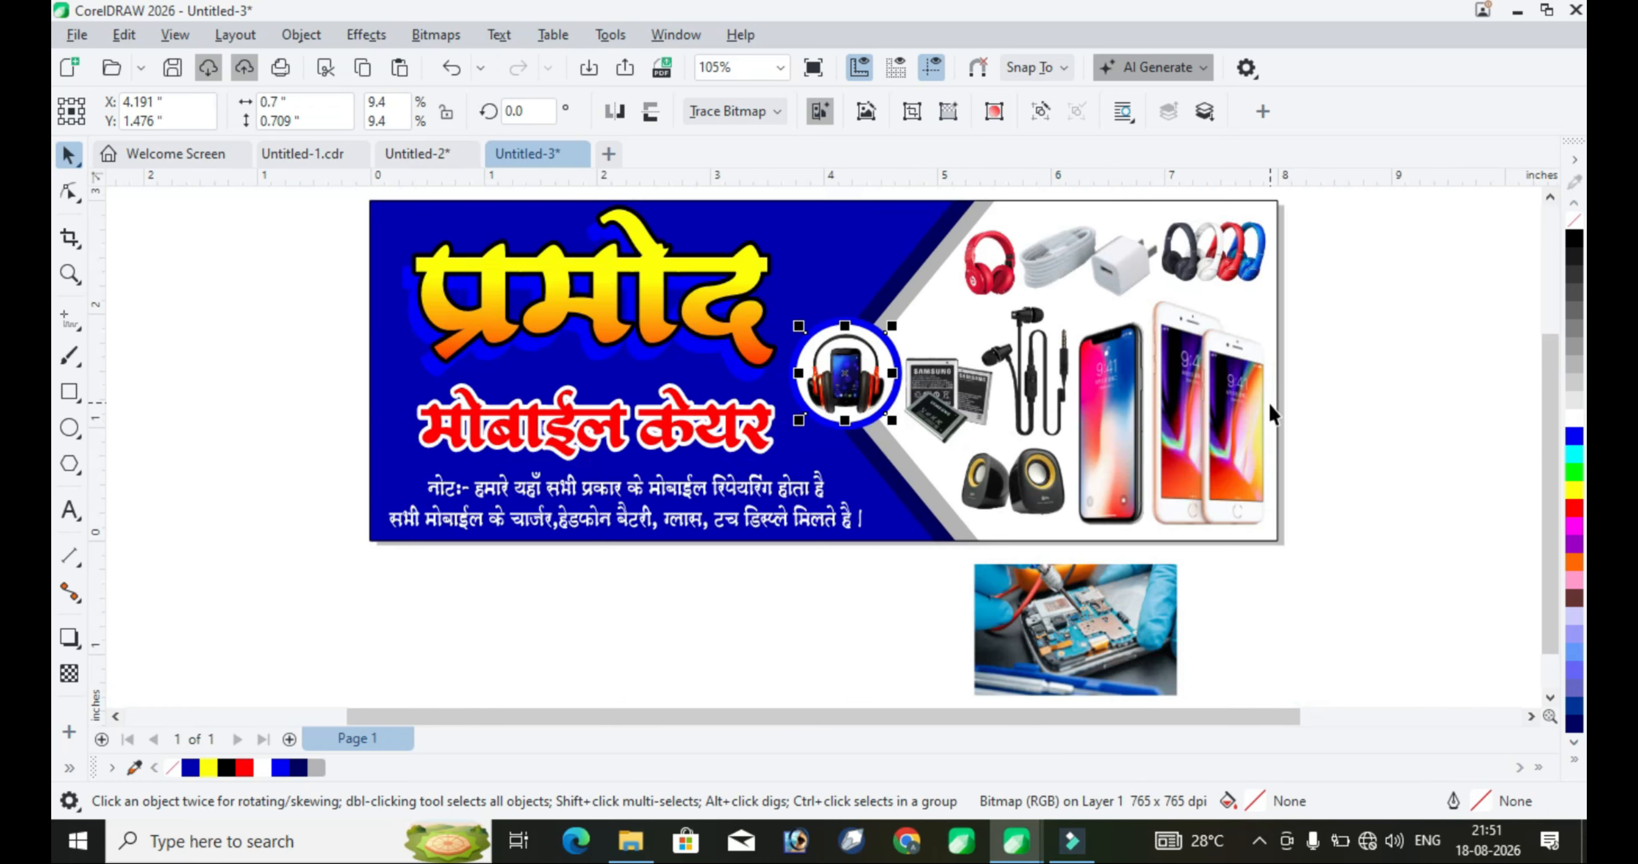
pyautogui.click(1320, 390)
# PowerClip the circuit-board repair photo inside the blue background rectangle and open the clip contents for editing
pyautogui.click(1055, 589)
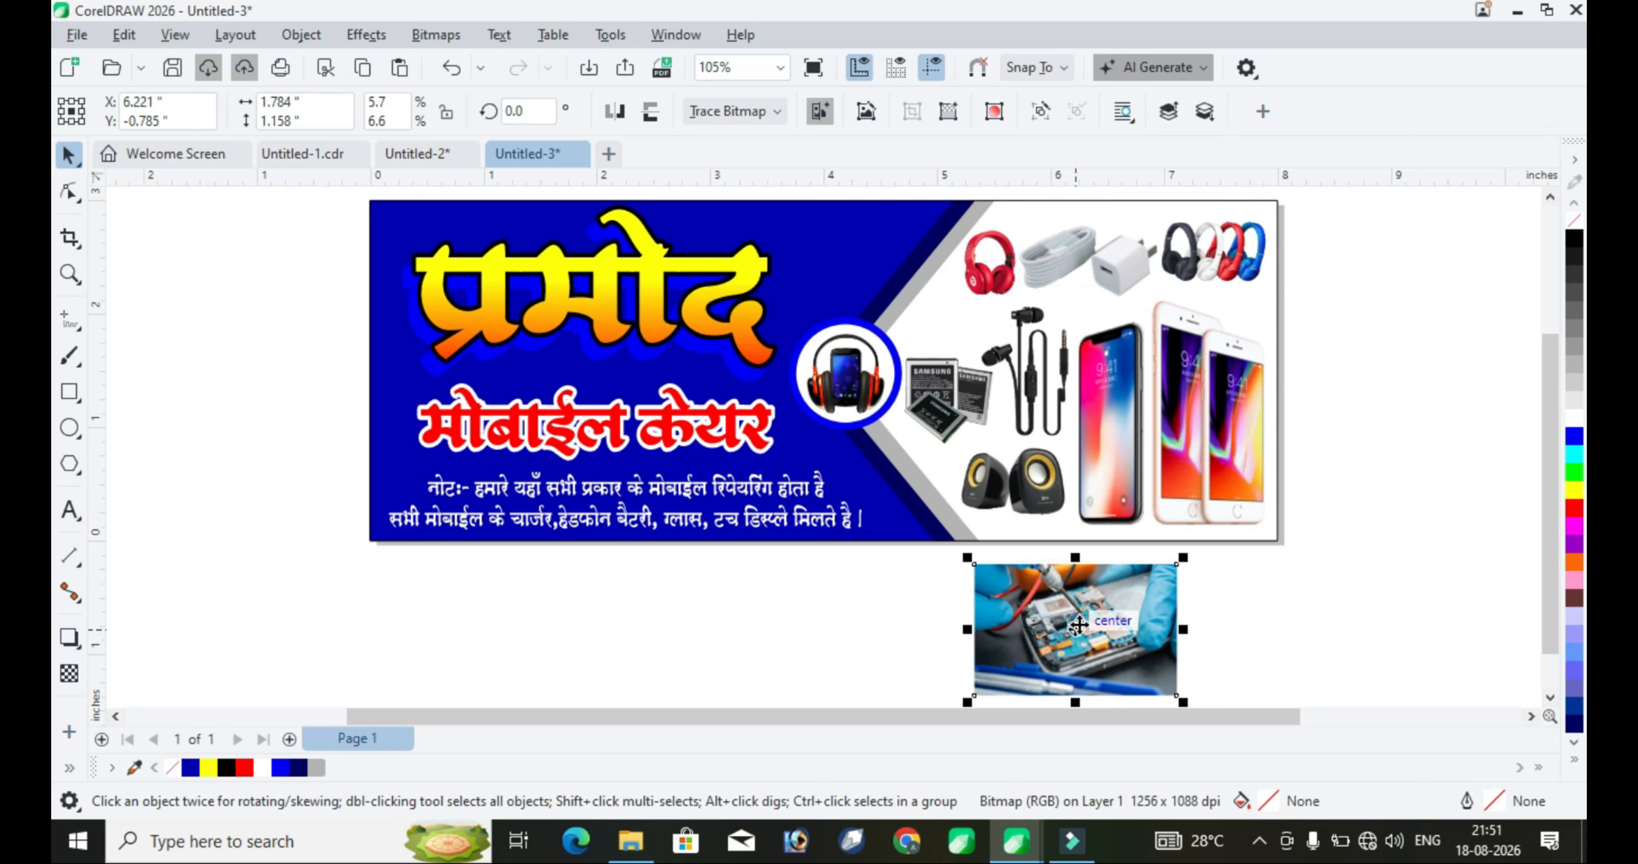
pyautogui.moveTo(1079, 626); pyautogui.dragTo(1026, 623)
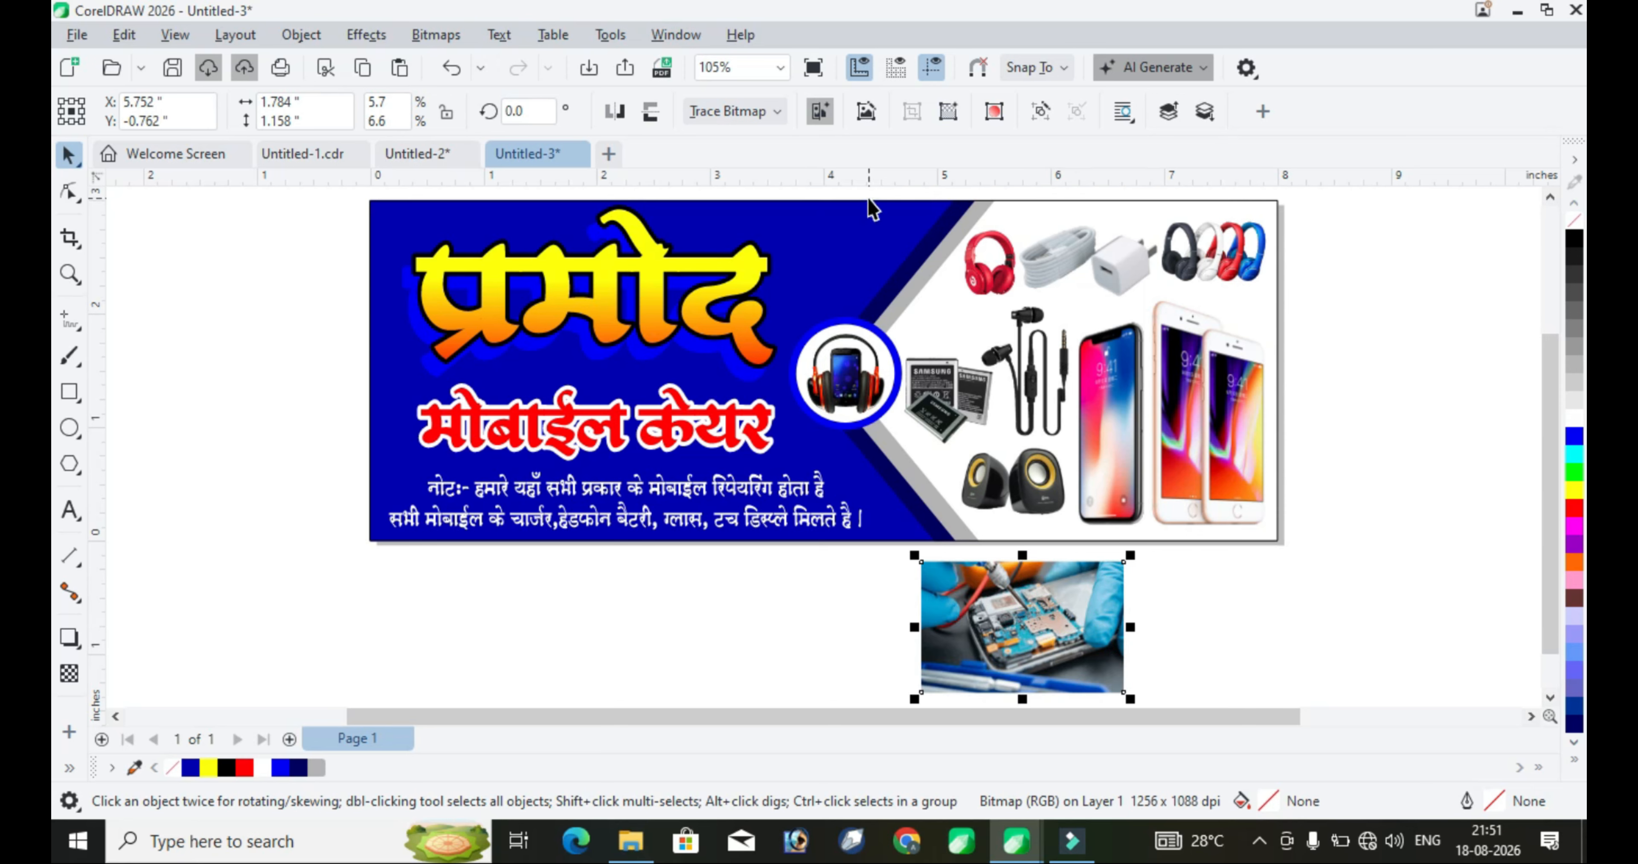
pyautogui.rightClick(1048, 591)
pyautogui.click(1136, 438)
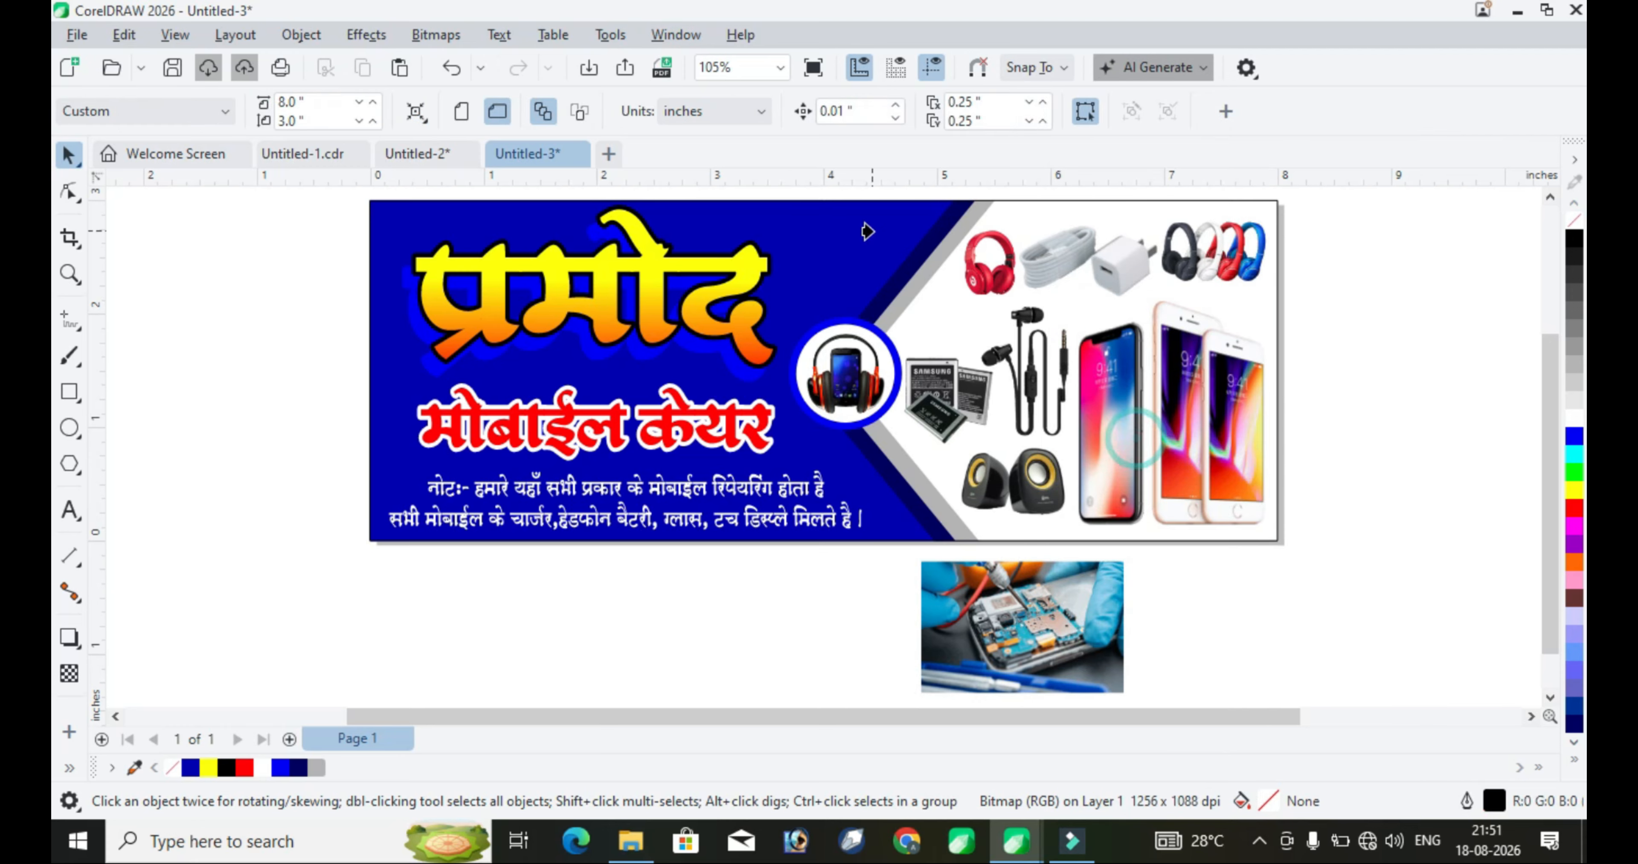
pyautogui.click(871, 229)
pyautogui.rightClick(874, 231)
pyautogui.click(928, 92)
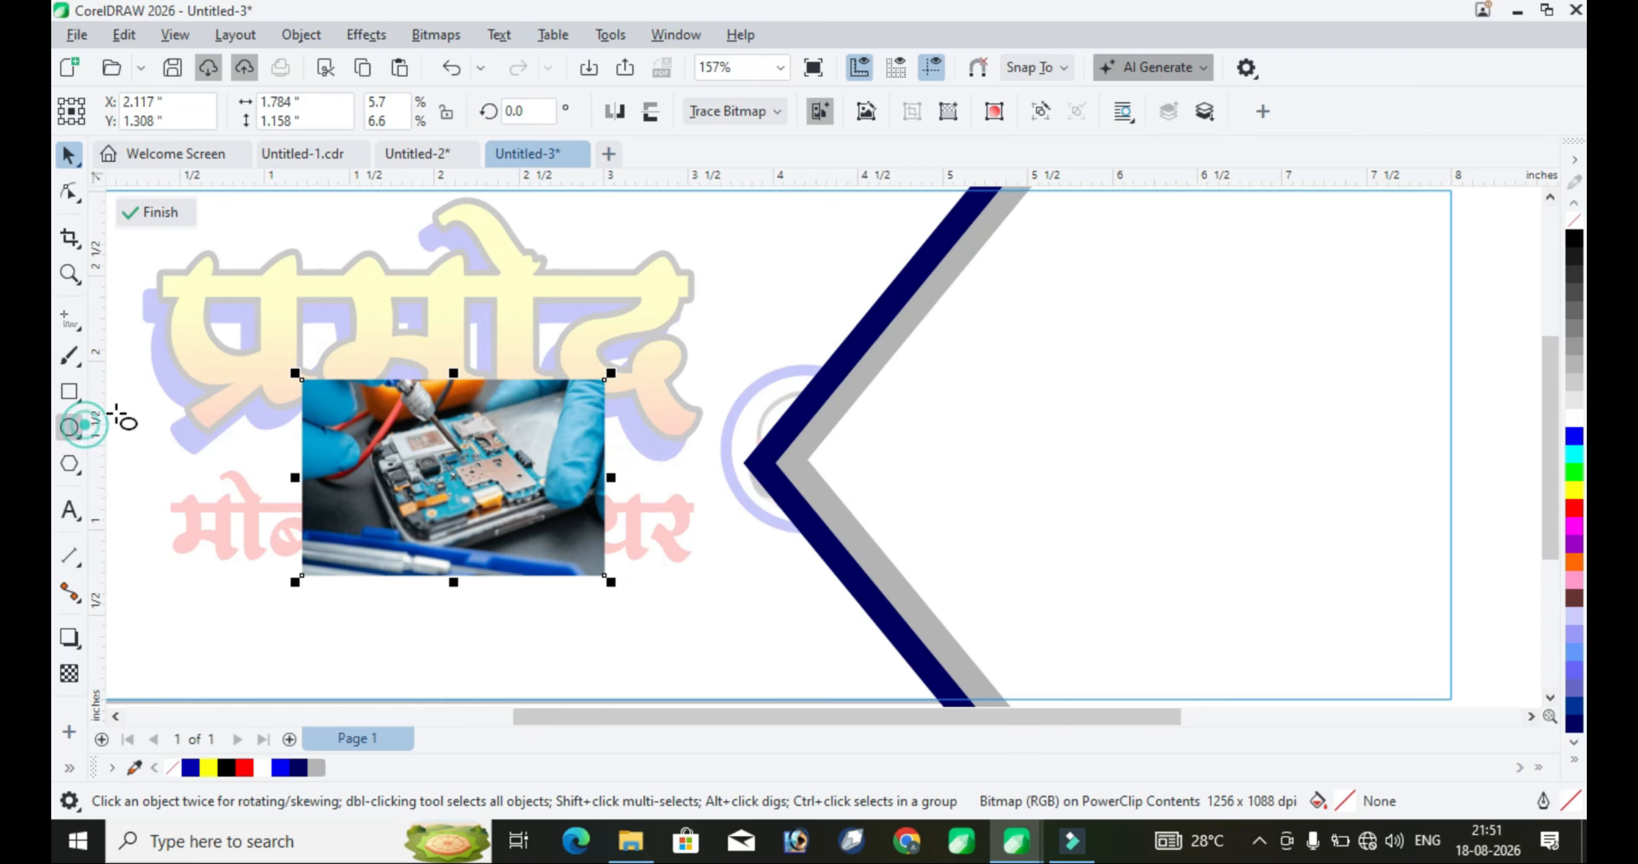
# Draw a circle and enlarge it to about 2.27 inches across over the upper arm of the navy-and-grey band
pyautogui.click(69, 428)
pyautogui.moveTo(712, 200); pyautogui.dragTo(998, 487)
pyautogui.click(1549, 194)
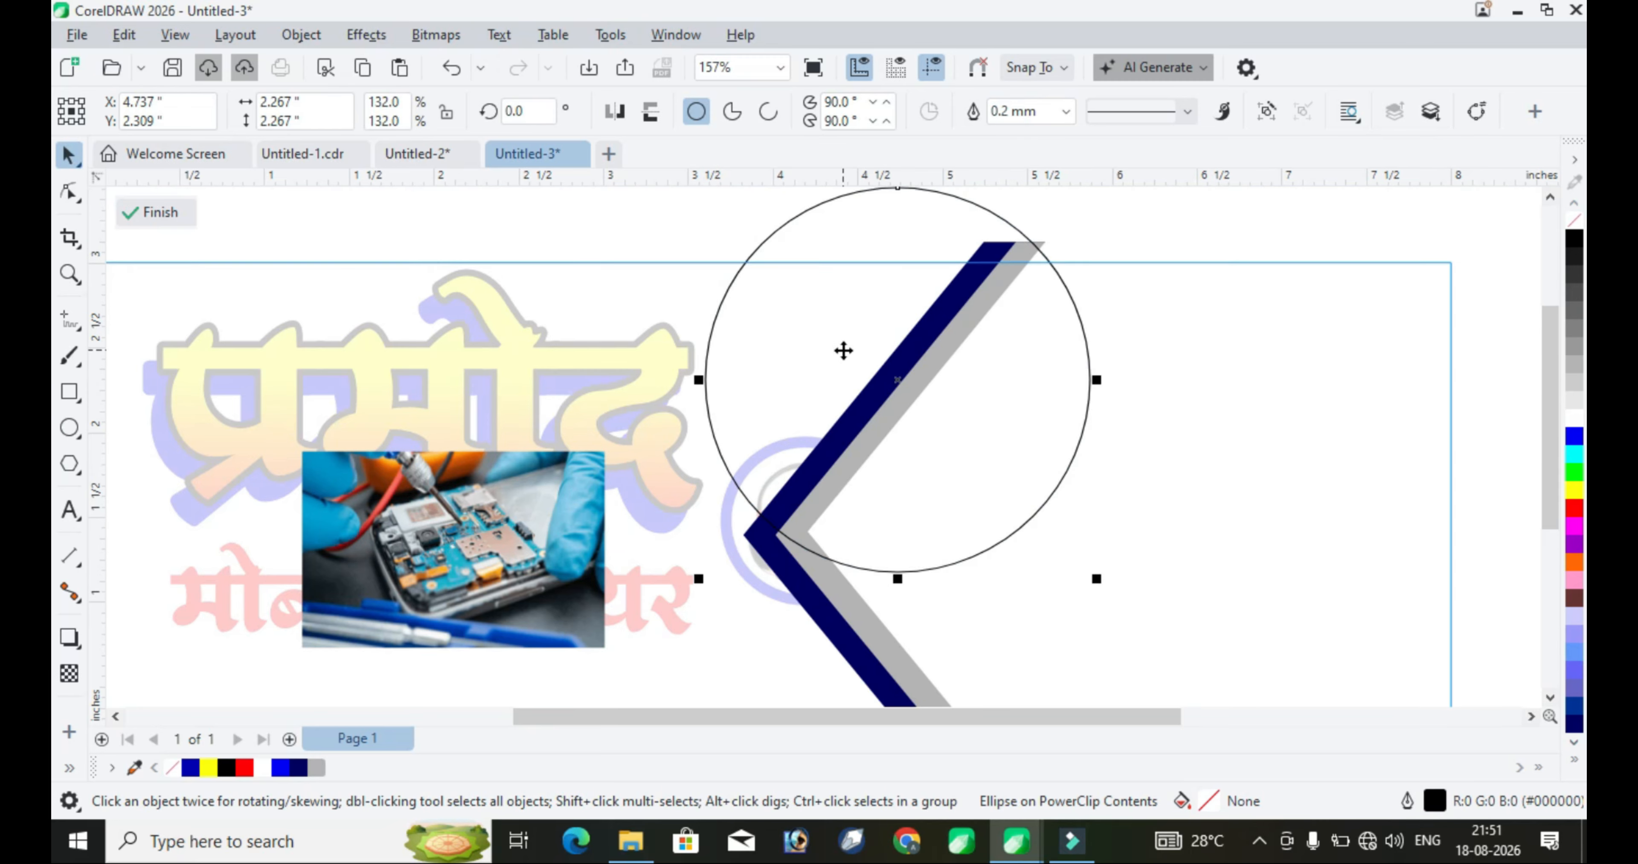
# Create a duplicate of the large circle skewed slightly to the right
pyautogui.click(897, 380)
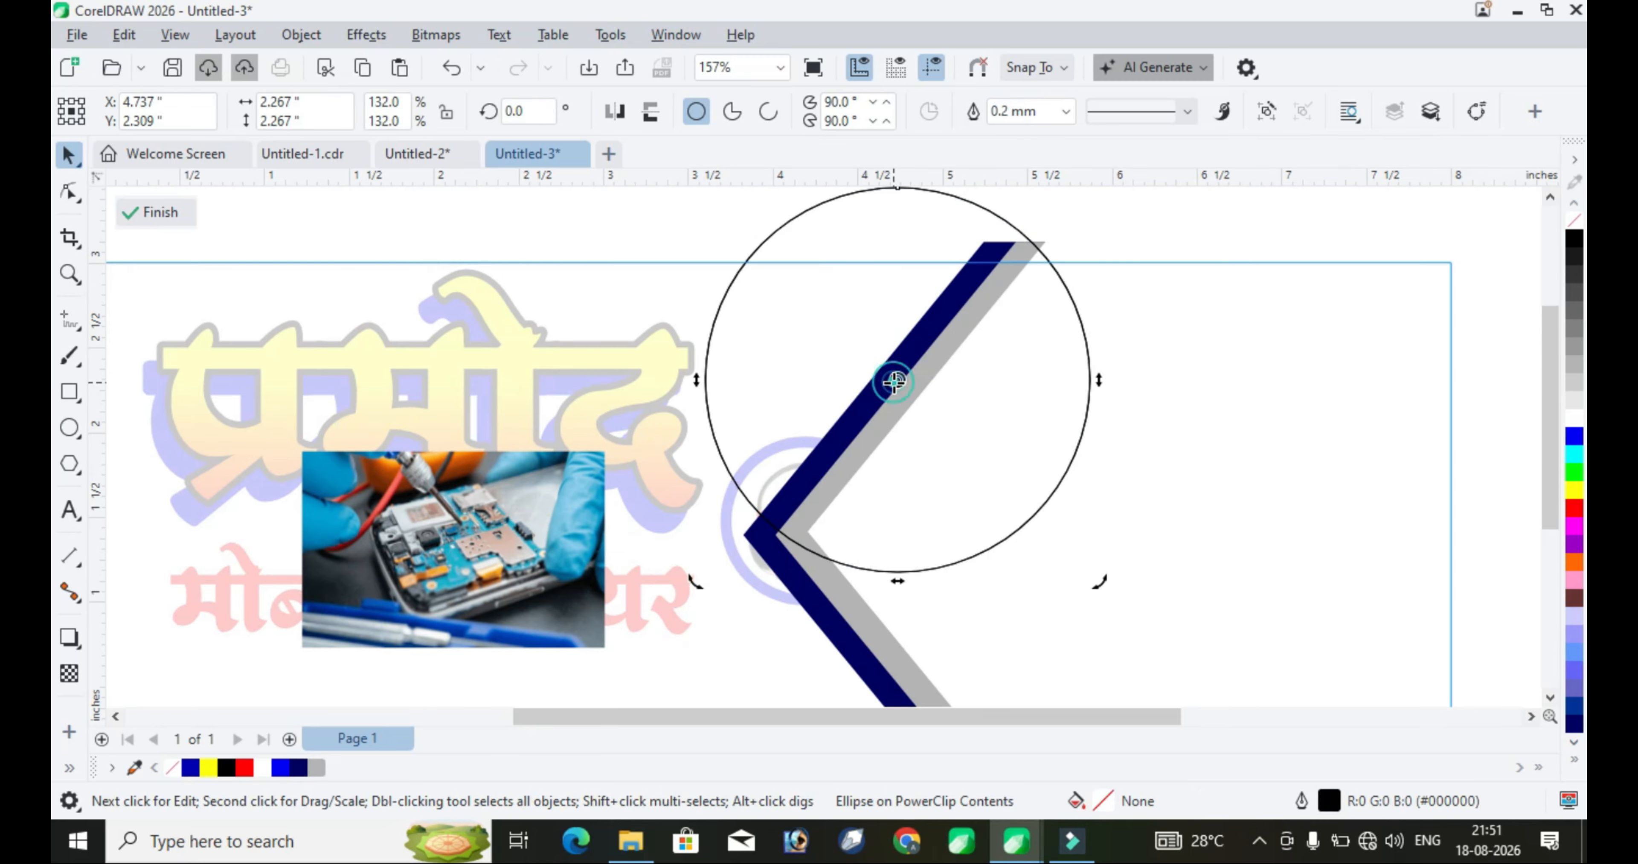
pyautogui.scroll(-1, 907, 417)
pyautogui.moveTo(898, 236); pyautogui.dragTo(921, 239)
pyautogui.rightClick(922, 239)
pyautogui.press('Tab')
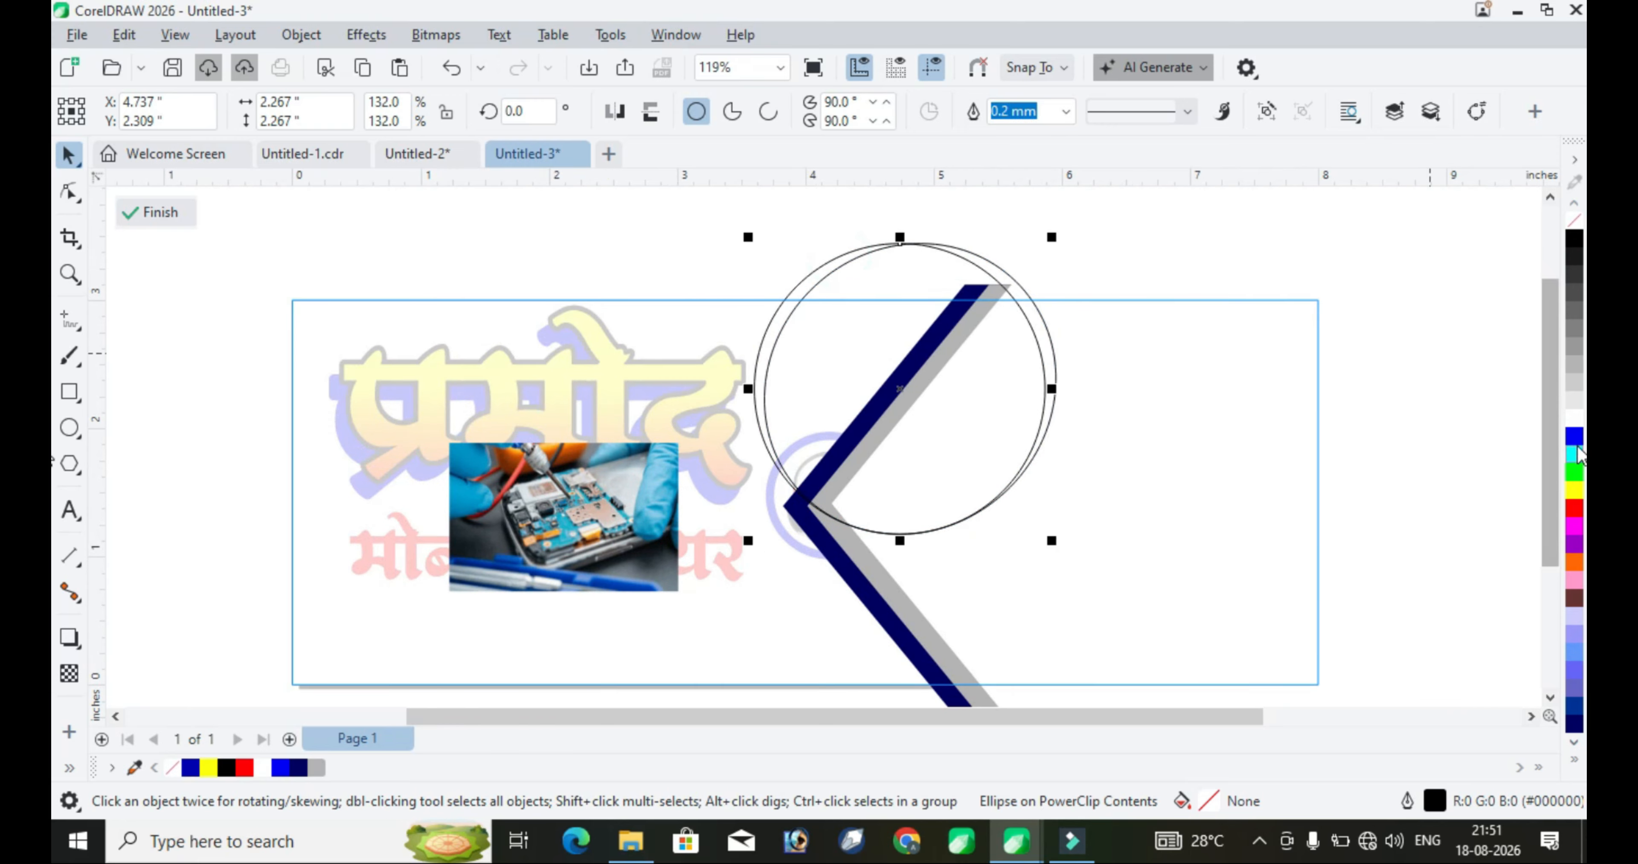
# Fill the original large circle with cyan and its skewed copy with white
pyautogui.click(1574, 453)
pyautogui.click(1085, 254)
pyautogui.scroll(2, 1002, 289)
pyautogui.click(1002, 288)
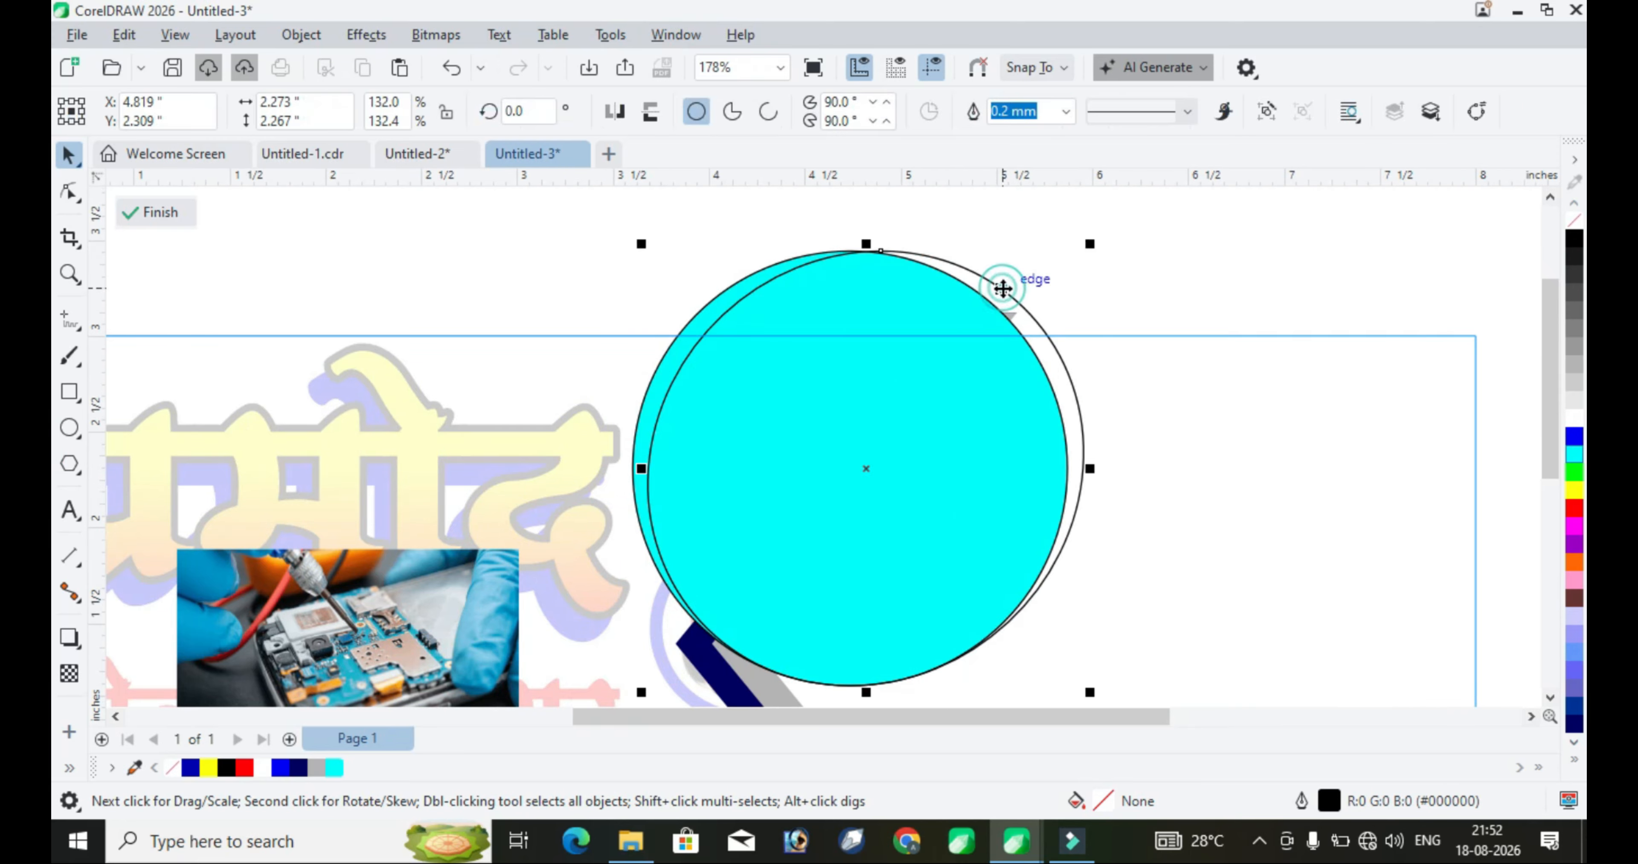
pyautogui.click(1577, 421)
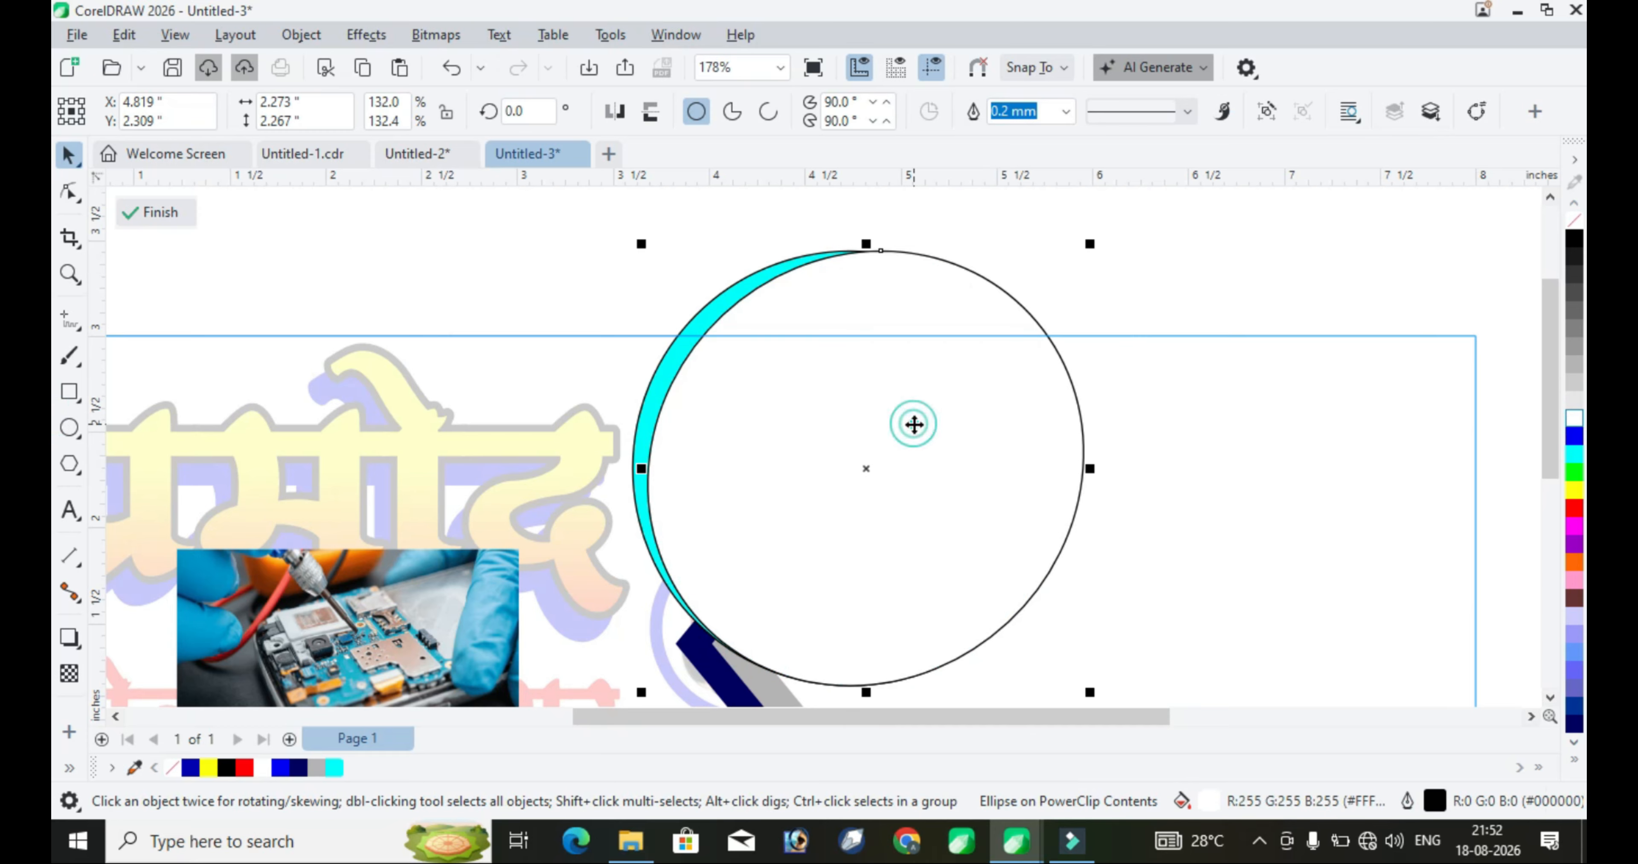
# Duplicate the white circle with a further skew to the right, about 2.29 inches wide
pyautogui.click(913, 425)
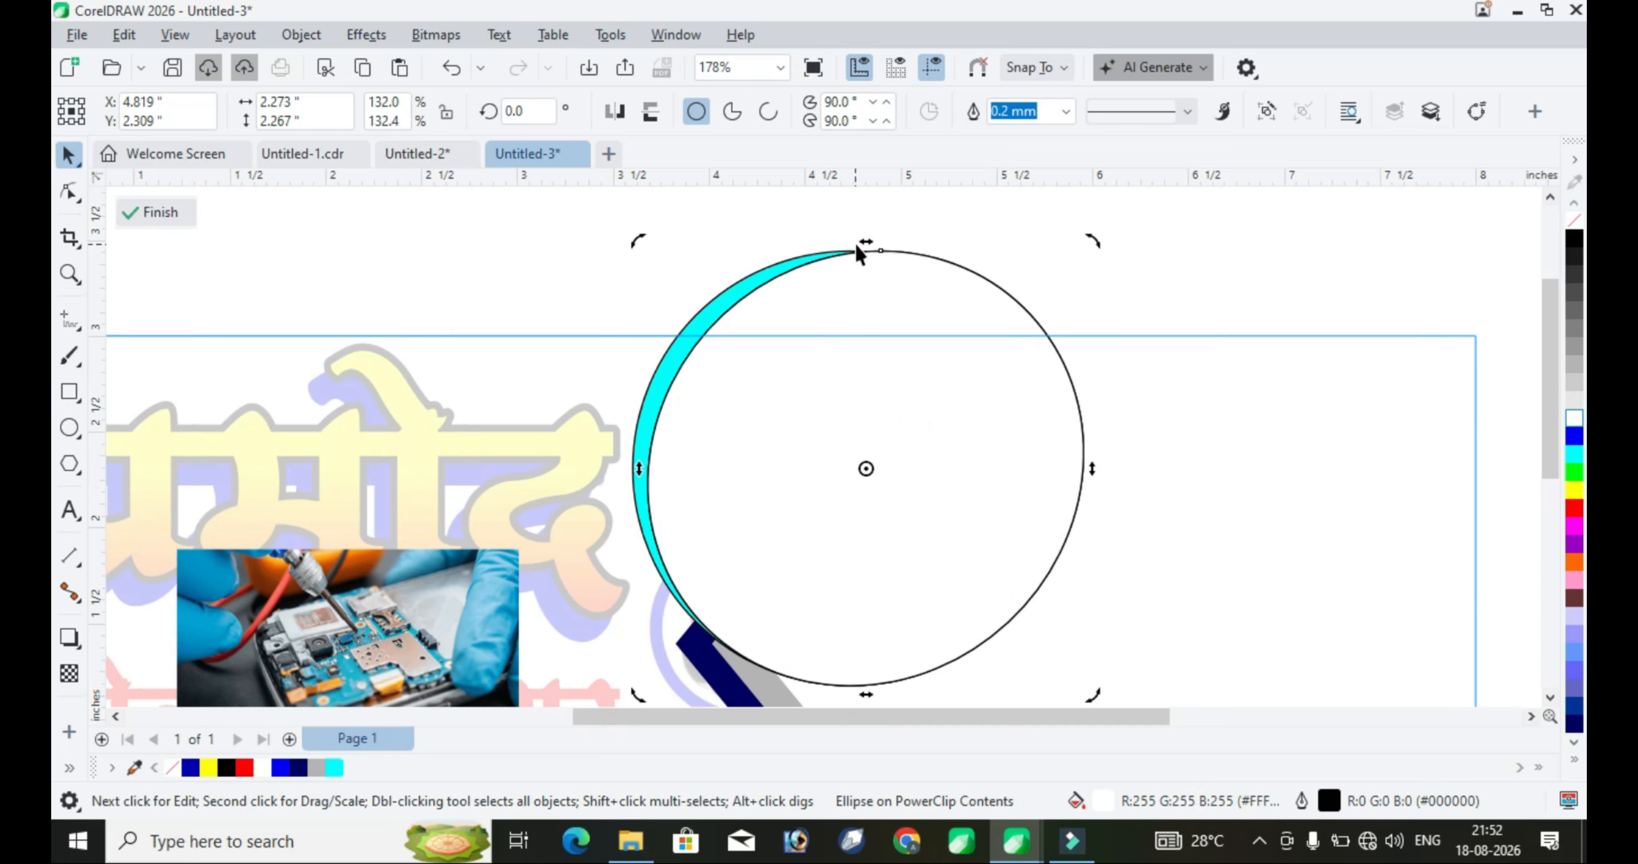
pyautogui.moveTo(865, 246); pyautogui.dragTo(902, 250)
pyautogui.rightClick(901, 250)
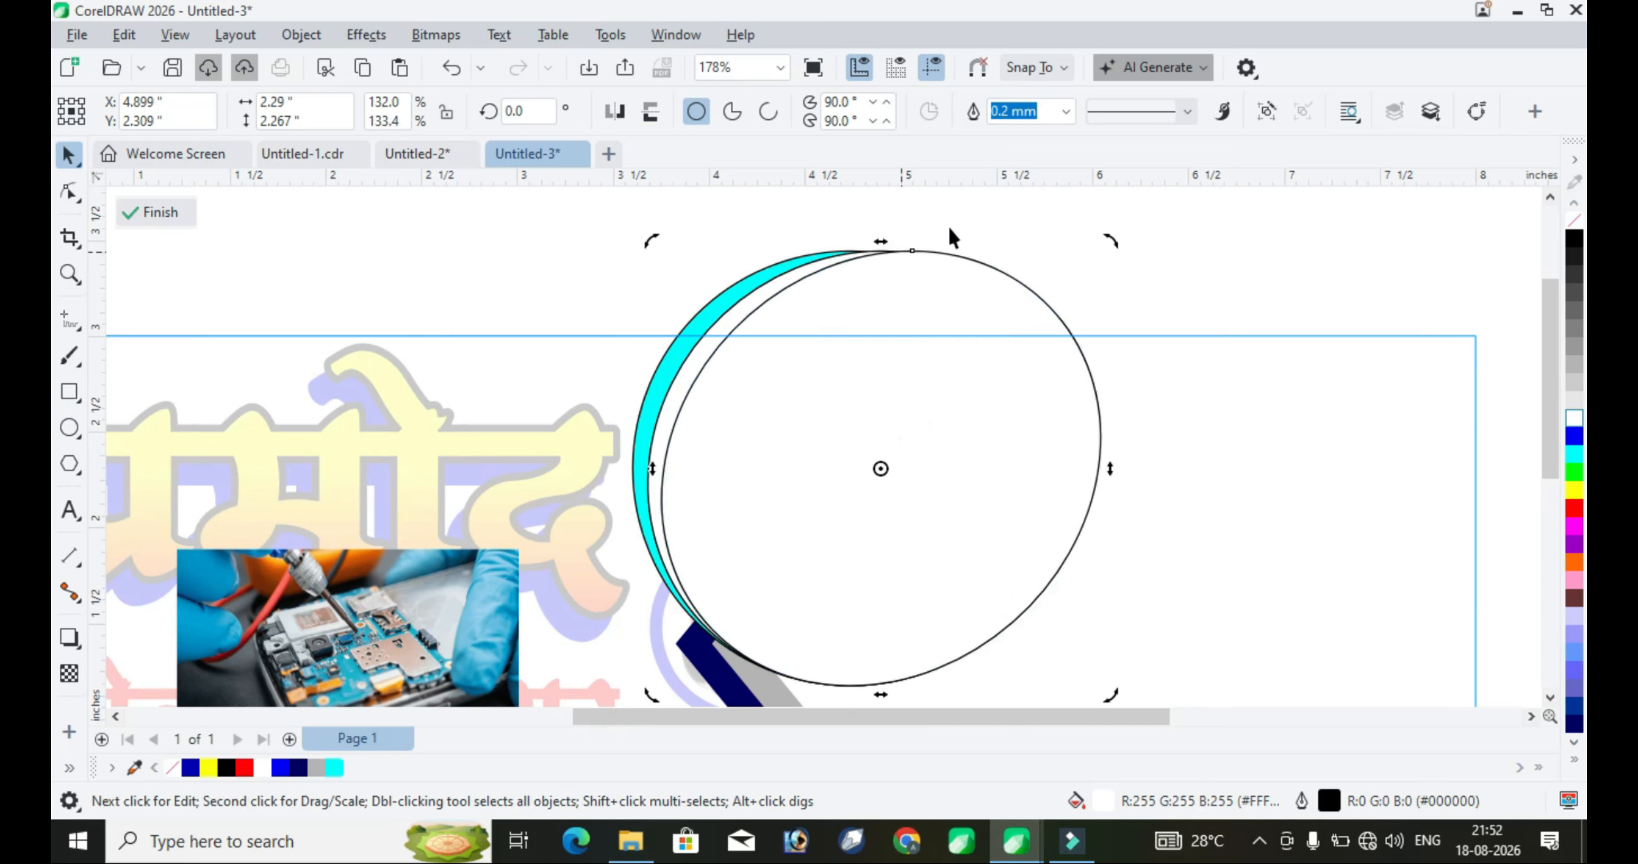
# Fill the middle circle with light grey and remove the outlines from all three overlapping circles
pyautogui.click(955, 219)
pyautogui.click(788, 277)
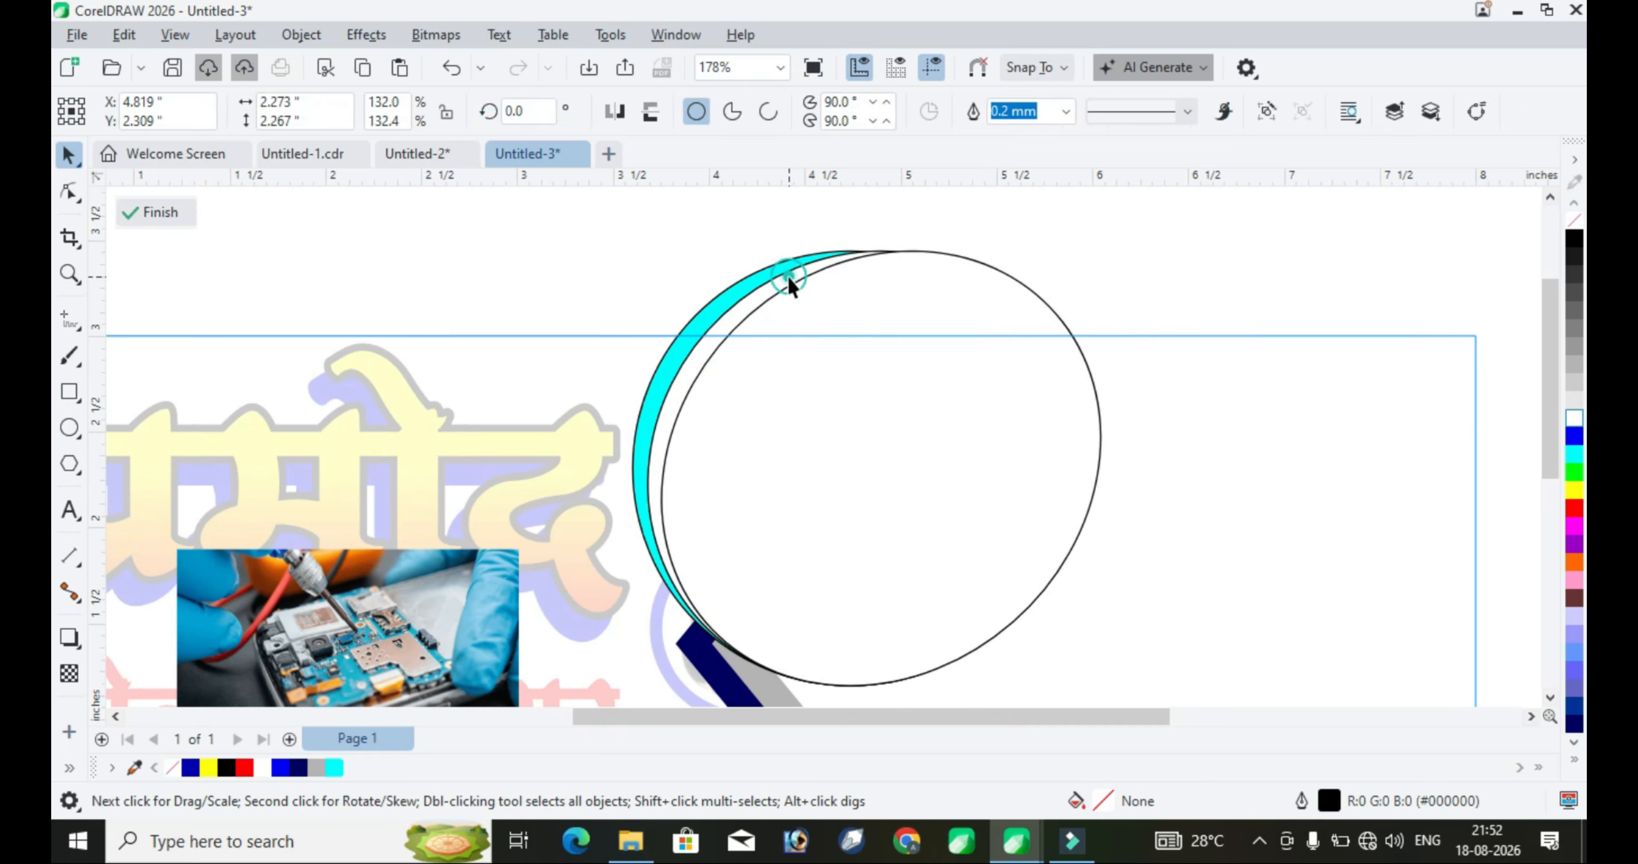
pyautogui.click(1573, 385)
pyautogui.moveTo(504, 215); pyautogui.dragTo(1283, 699)
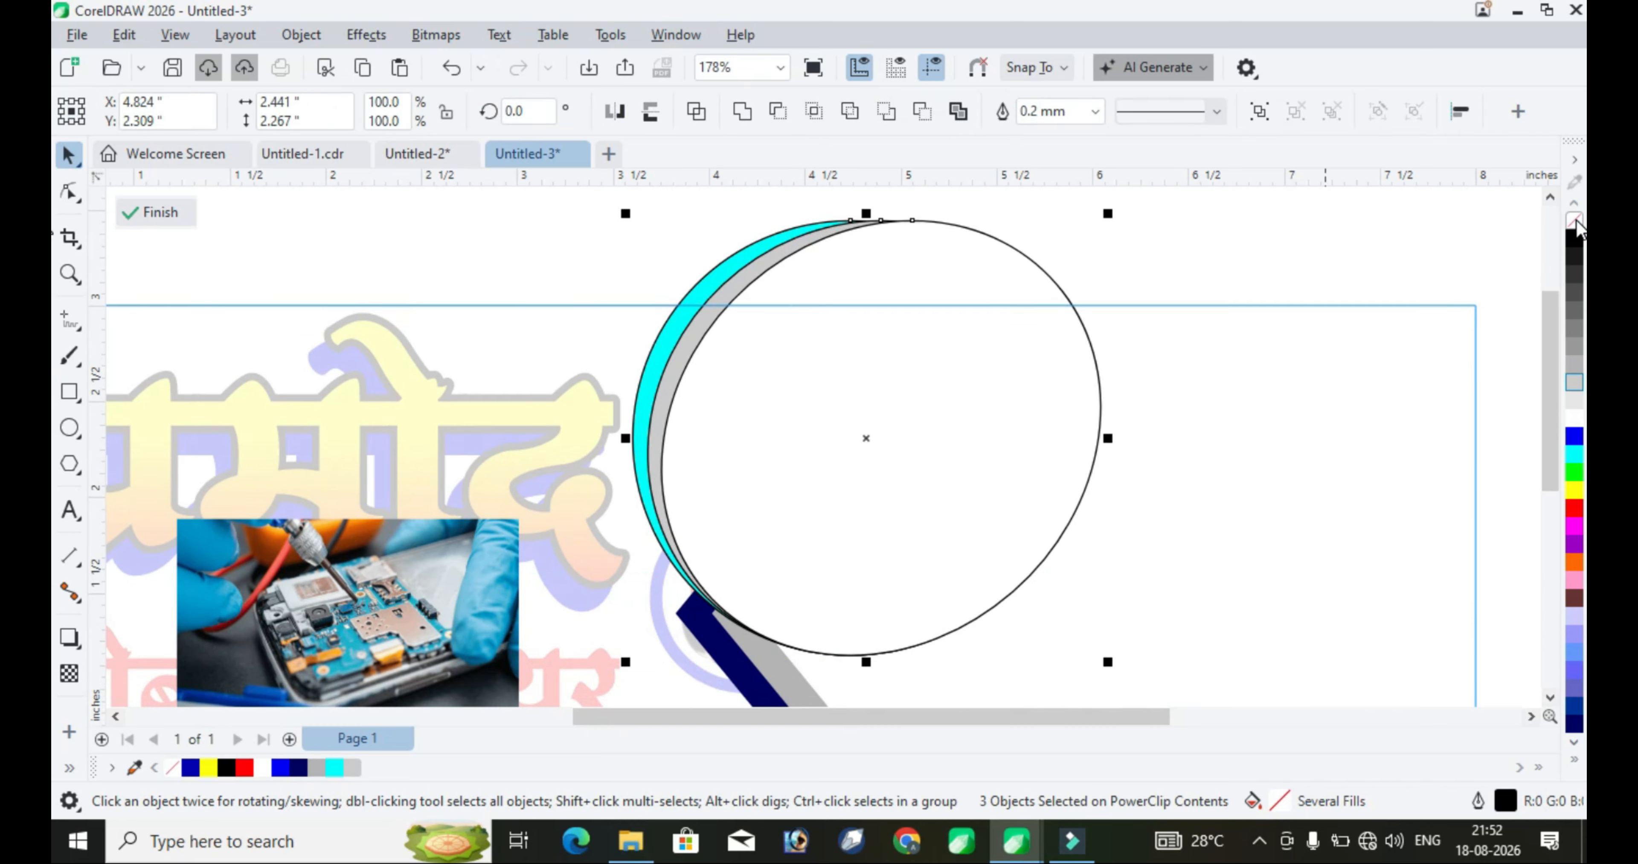
pyautogui.rightClick(1574, 221)
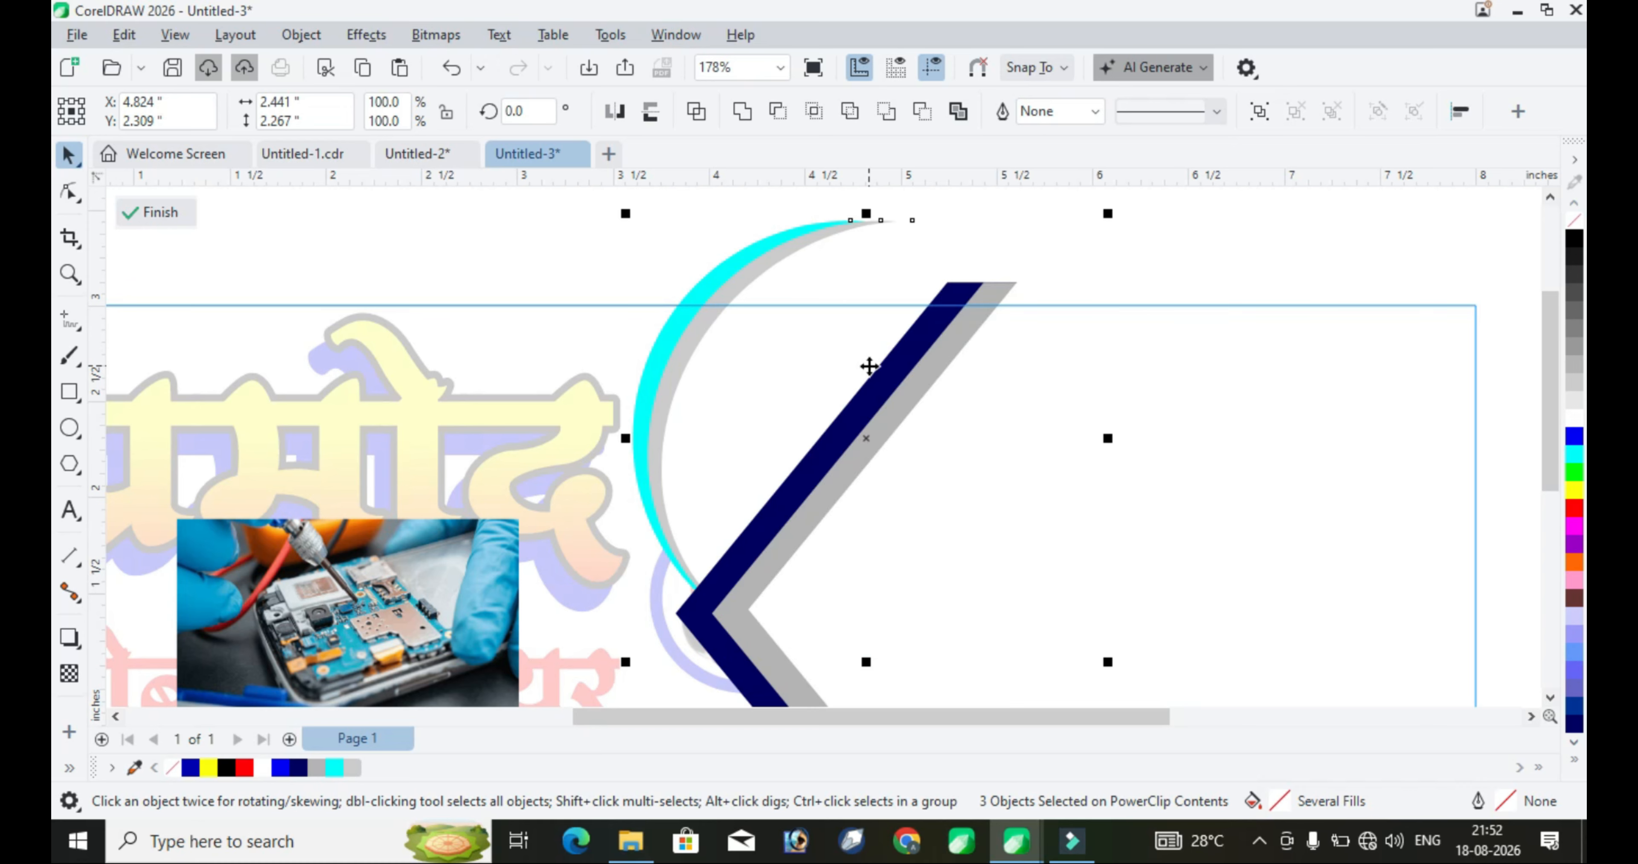
# PowerClip the circuit-board repair photo inside the frontmost white circle
pyautogui.click(442, 606)
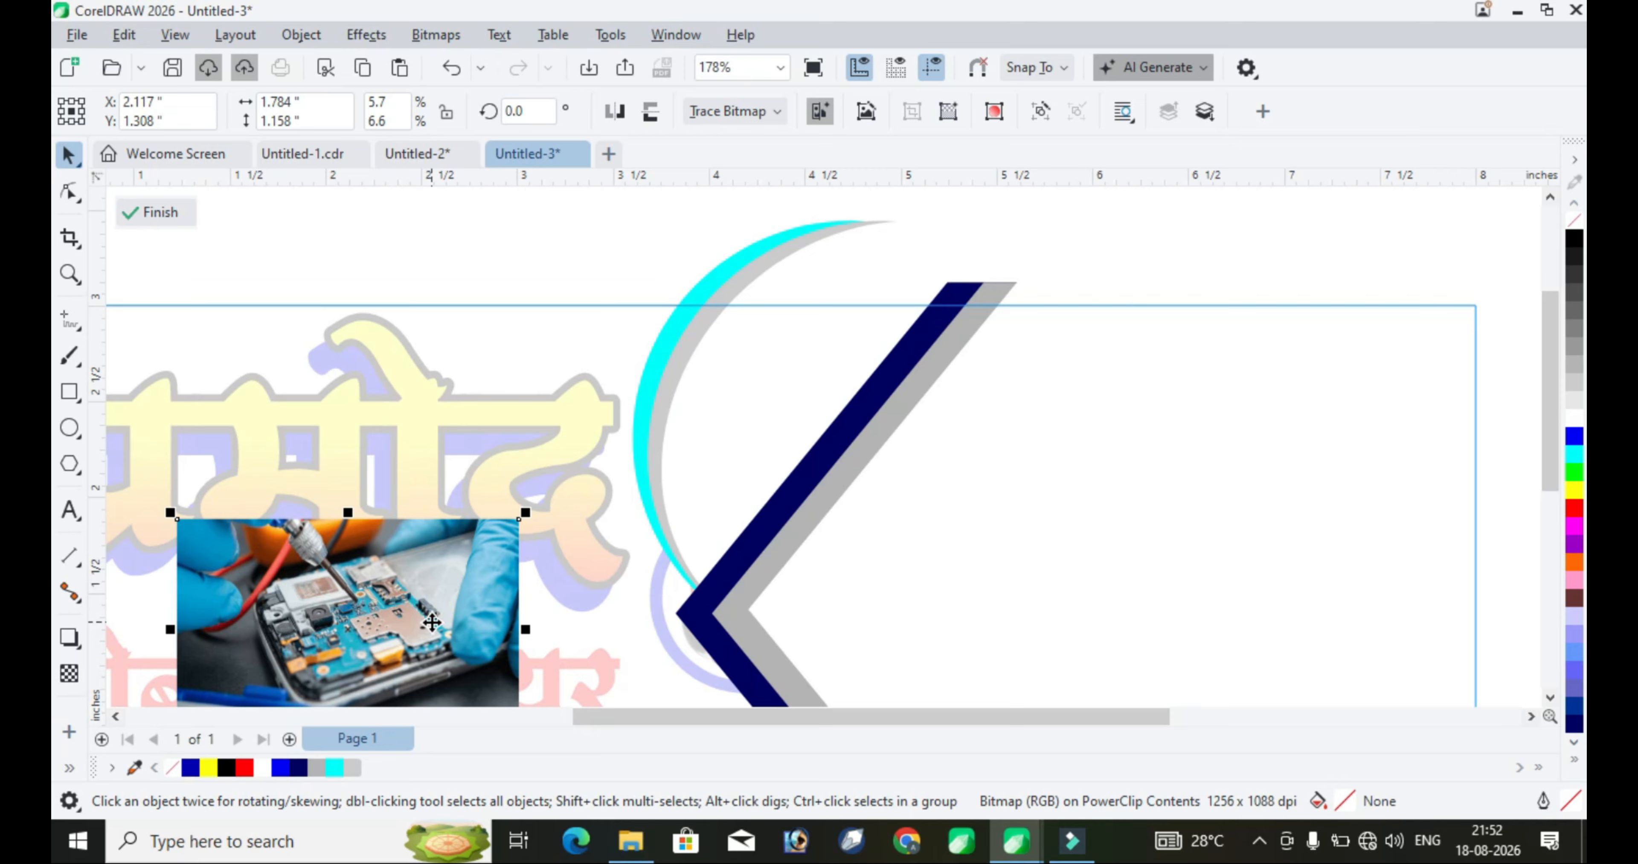
pyautogui.rightClick(431, 623)
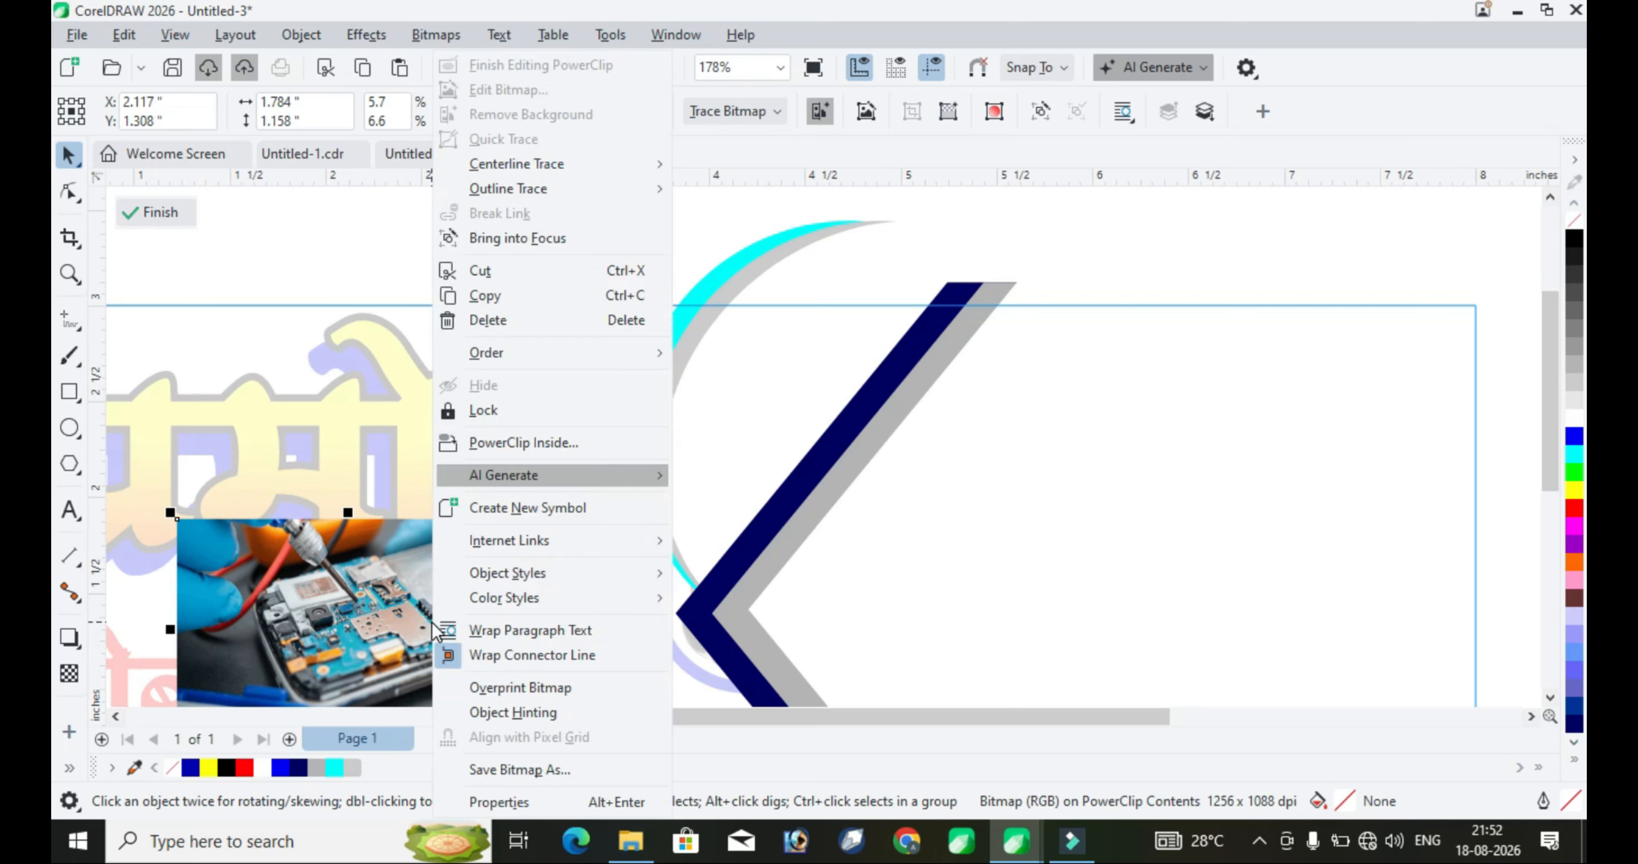
pyautogui.click(539, 436)
pyautogui.click(800, 392)
# Reposition the clipped photo, rotate it about 31.6 degrees and enlarge it to cover the circle's upper-left area, finishing both PowerClip edits
pyautogui.rightClick(808, 382)
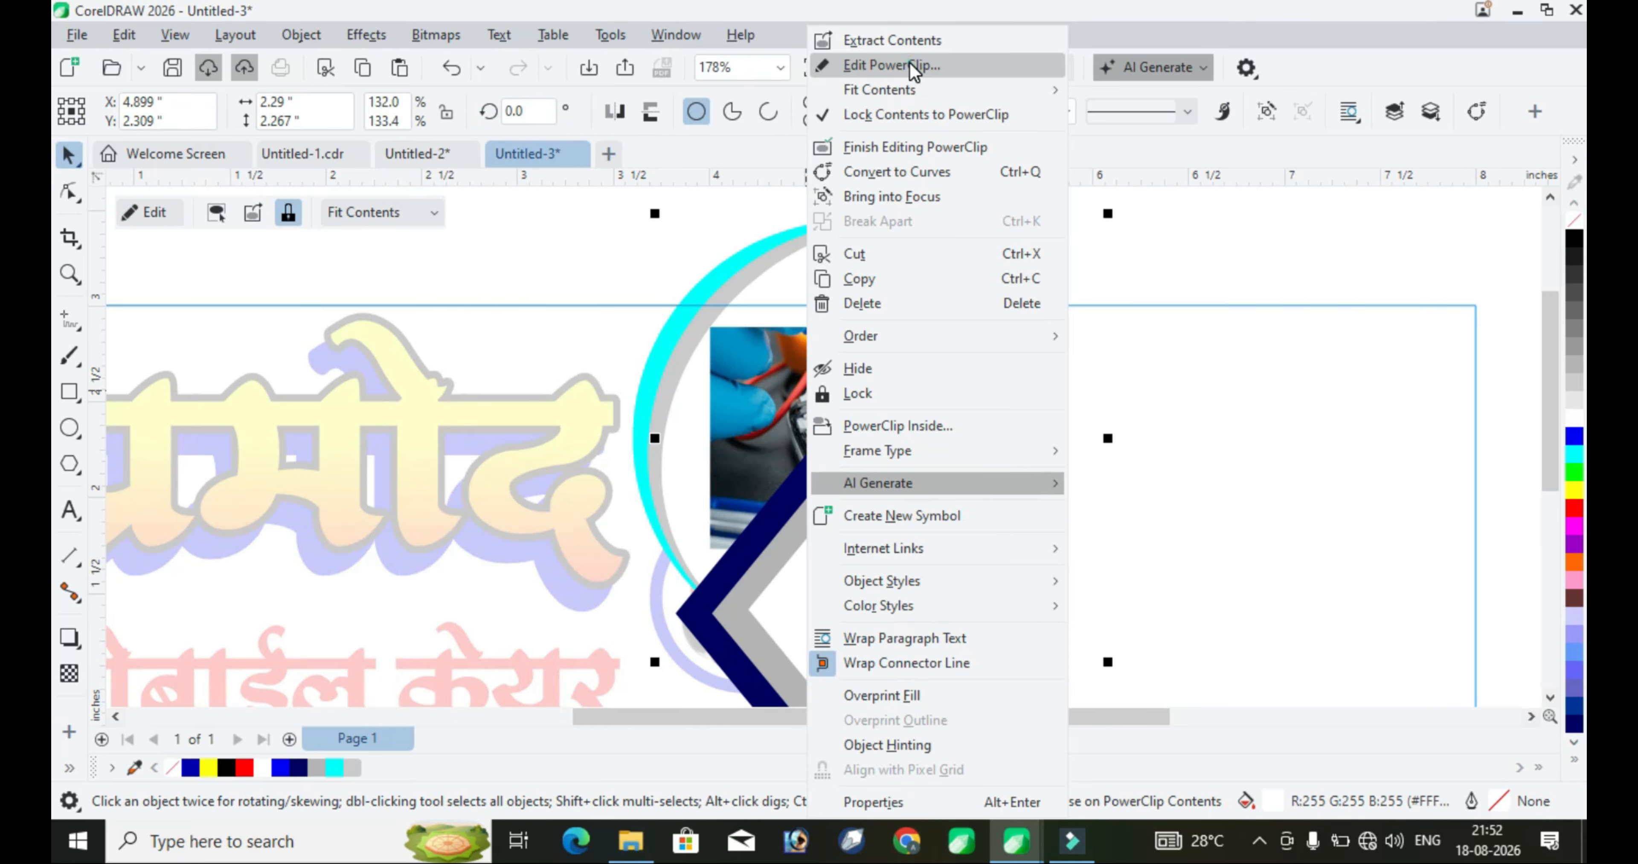
pyautogui.click(887, 62)
pyautogui.click(805, 375)
pyautogui.moveTo(909, 418); pyautogui.dragTo(833, 432)
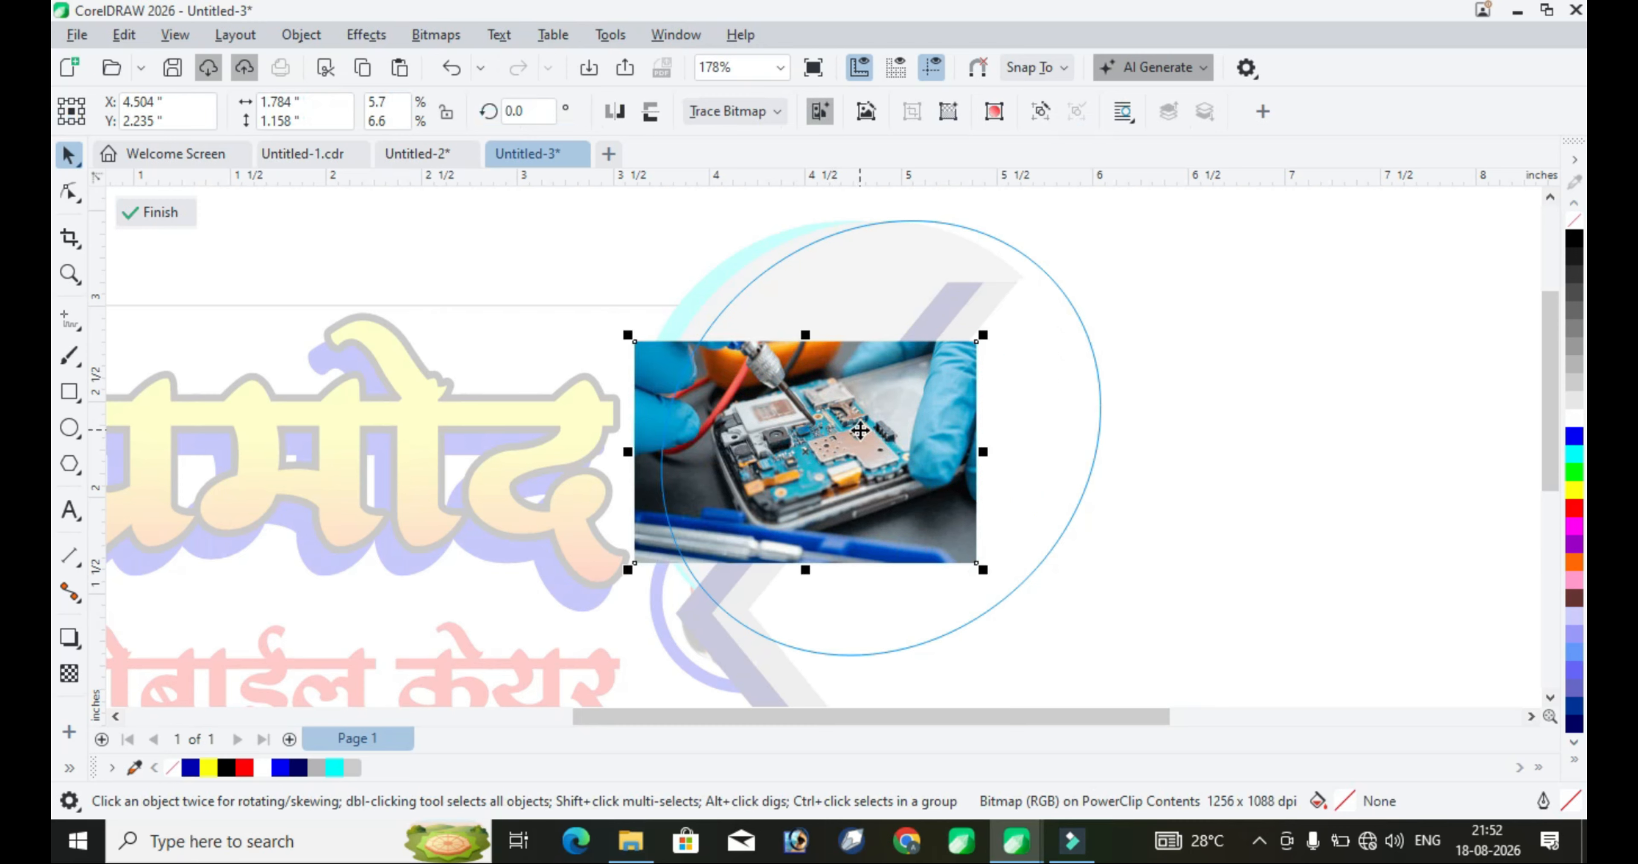
pyautogui.click(846, 445)
pyautogui.moveTo(990, 329); pyautogui.dragTo(914, 220)
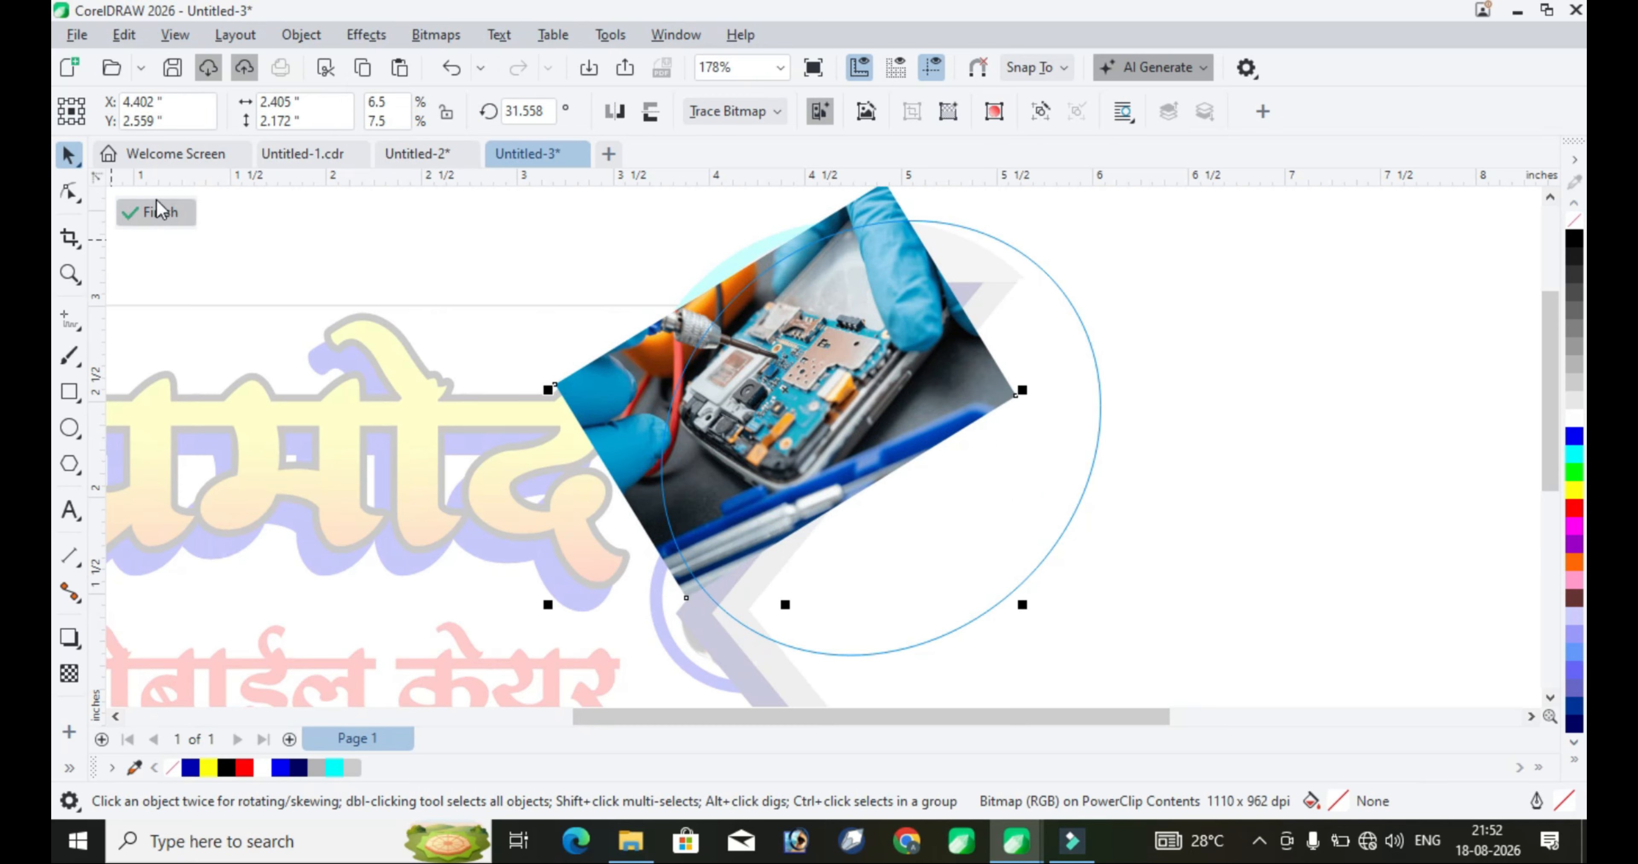
pyautogui.click(159, 213)
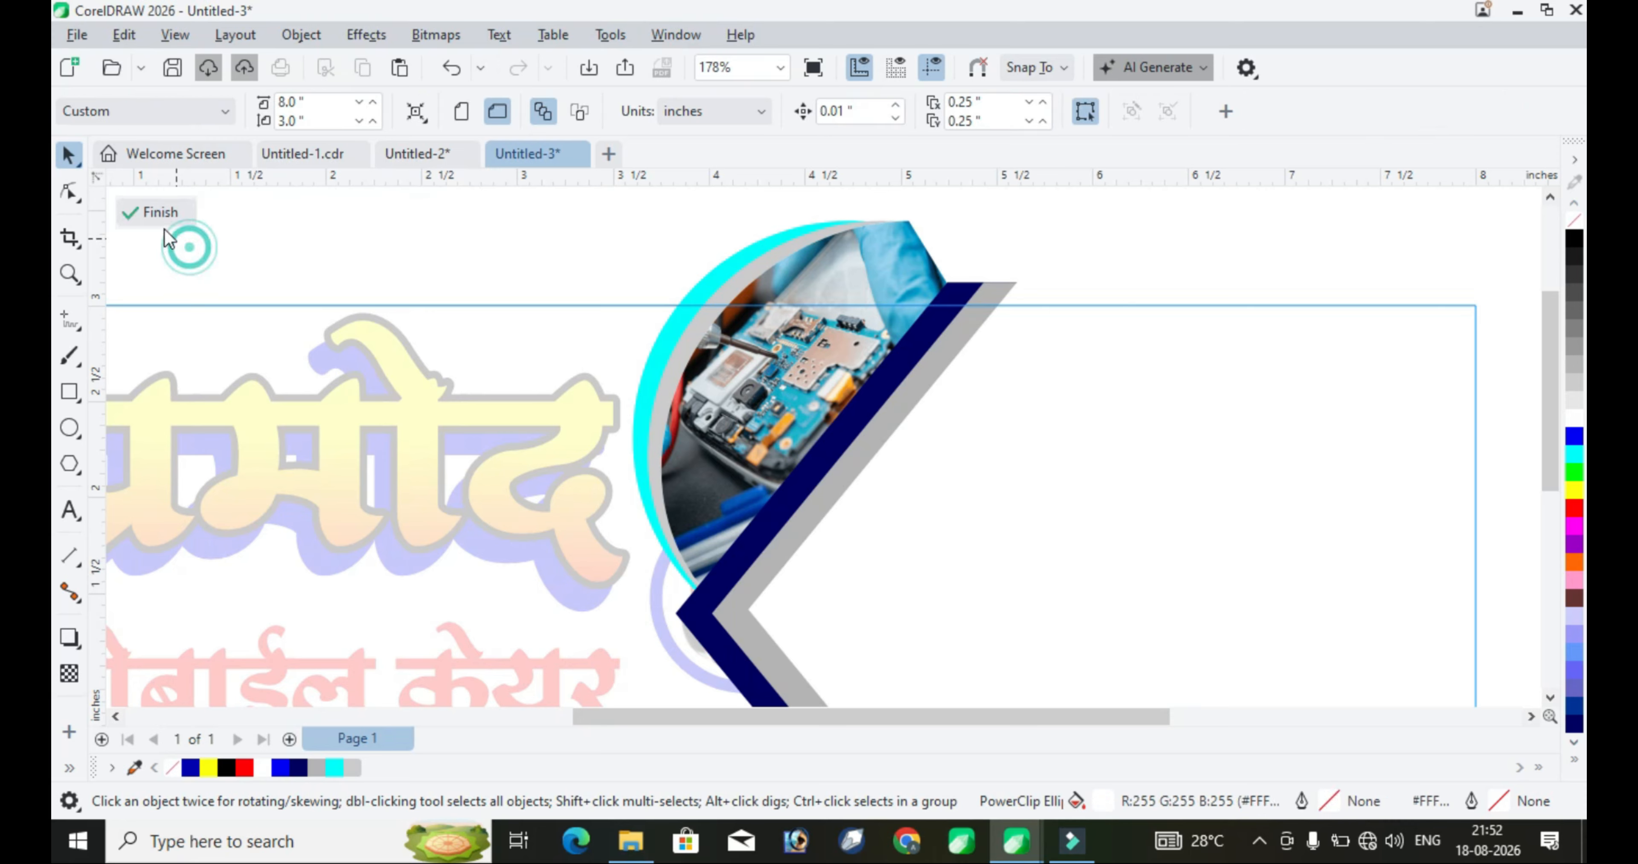
pyautogui.click(153, 212)
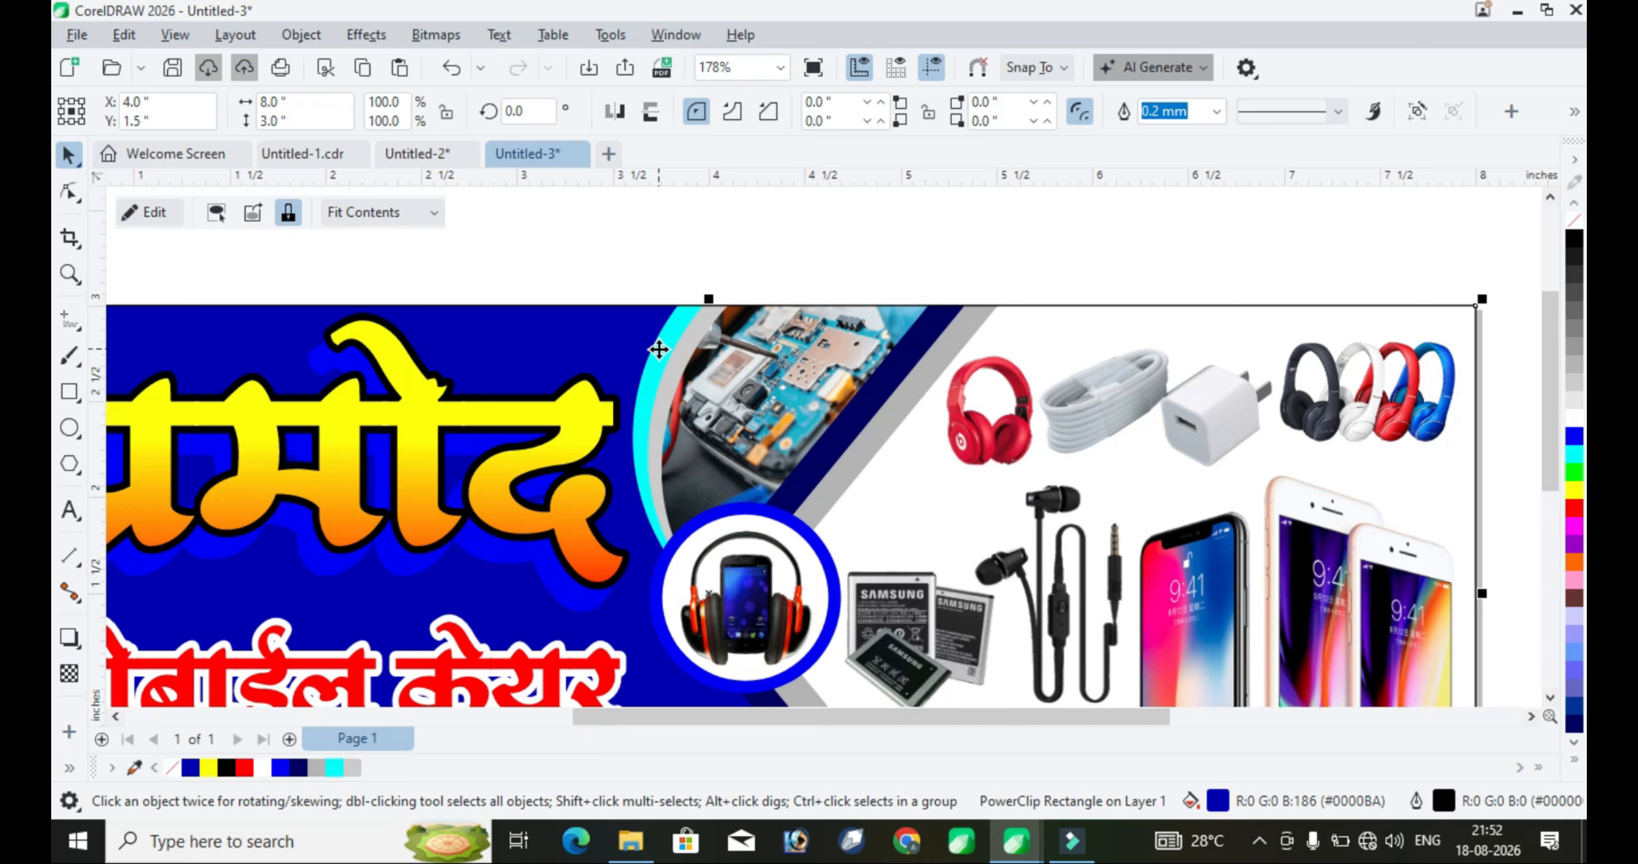
# Recolour the cyan crescent circle inside the background PowerClip to a medium blue and finish editing the contents
pyautogui.rightClick(745, 348)
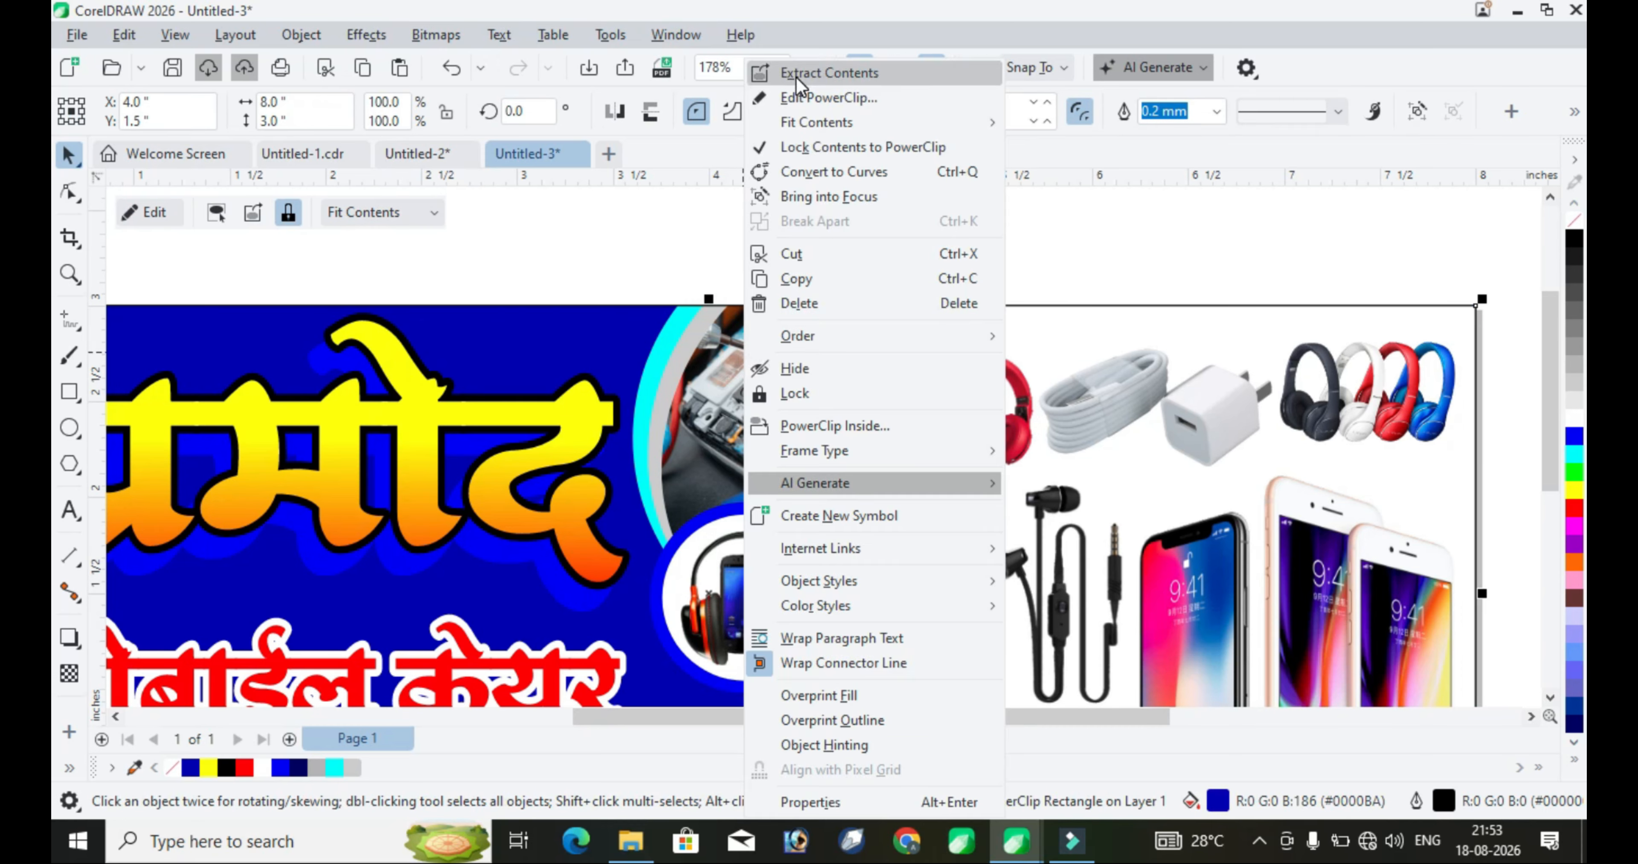
pyautogui.click(799, 101)
pyautogui.click(724, 254)
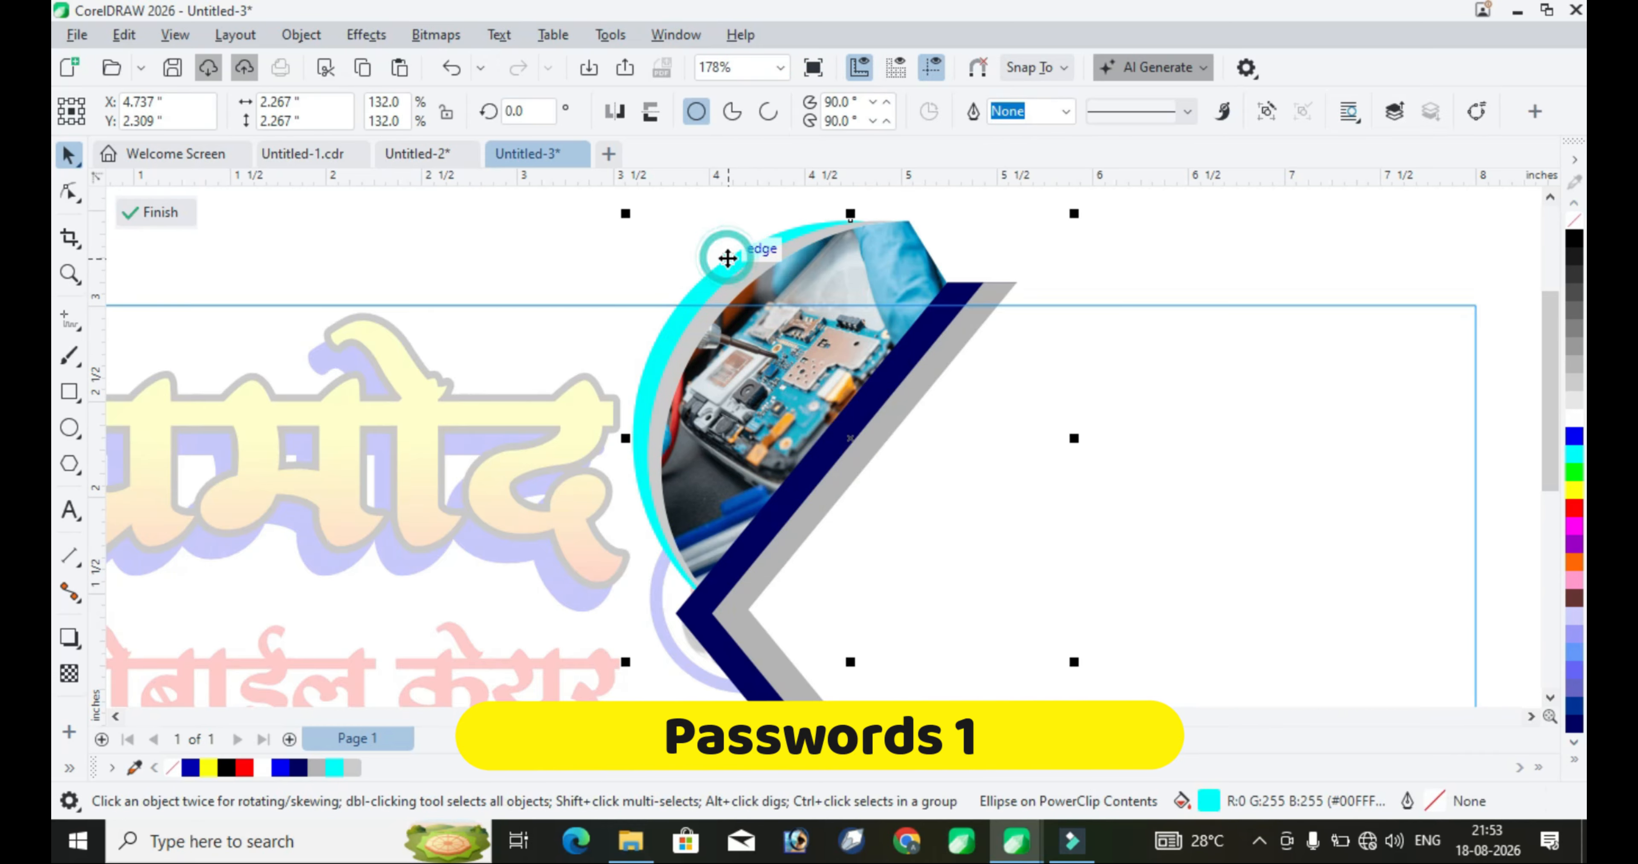
pyautogui.click(1542, 456)
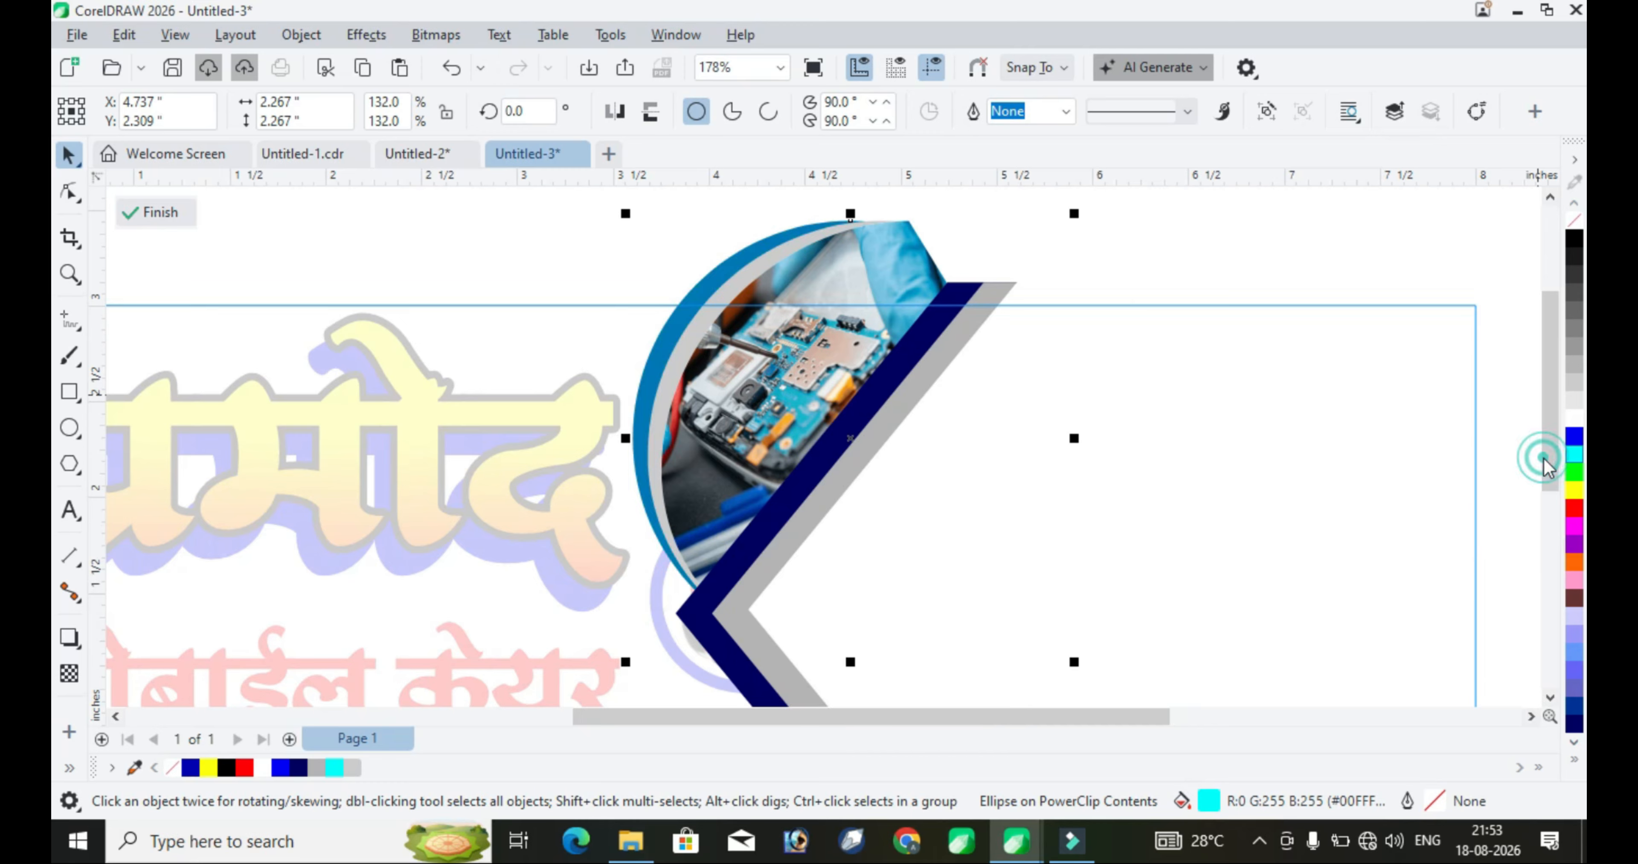
pyautogui.click(145, 216)
pyautogui.click(1046, 230)
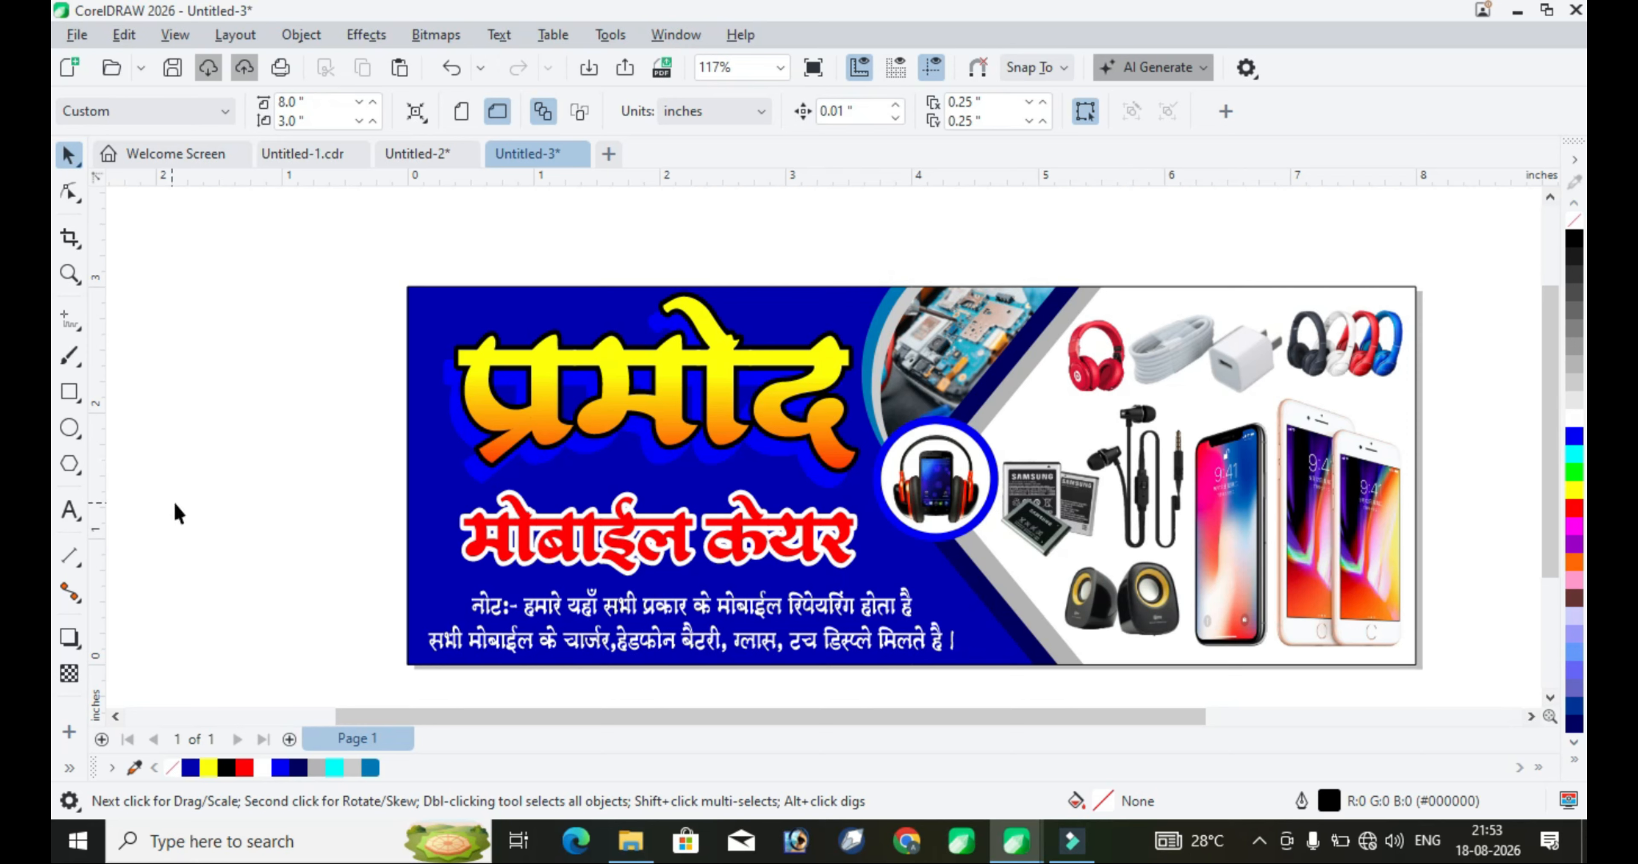
# Apply an elliptical fountain fill to the blue background rectangle and centre it between the two headings
pyautogui.press('g')
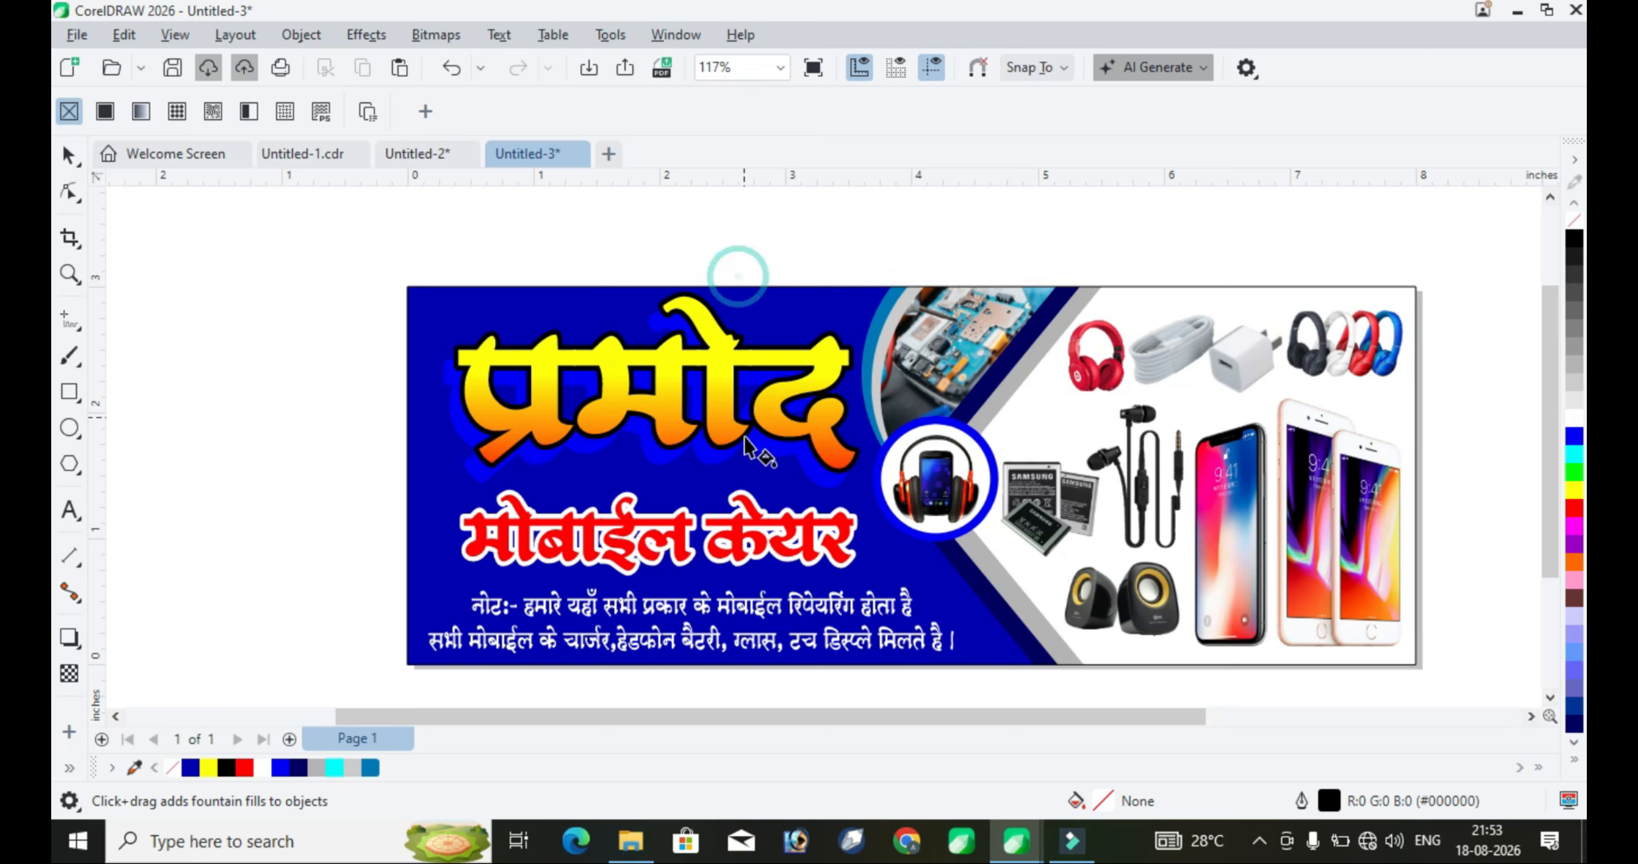
pyautogui.moveTo(773, 289); pyautogui.dragTo(776, 609)
pyautogui.moveTo(798, 286); pyautogui.dragTo(794, 577)
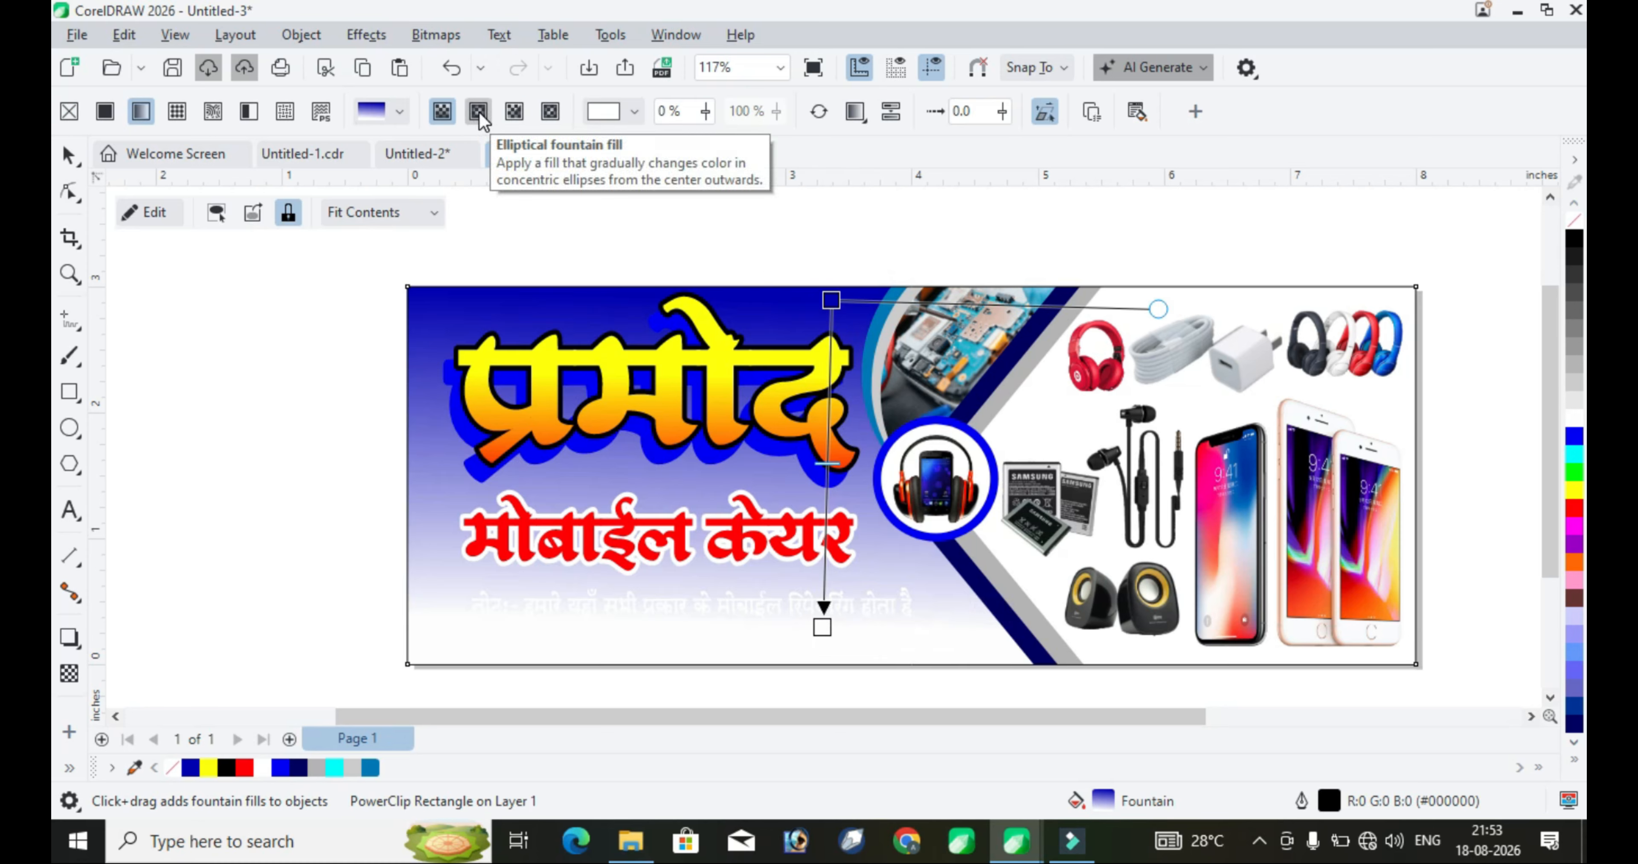
pyautogui.click(479, 111)
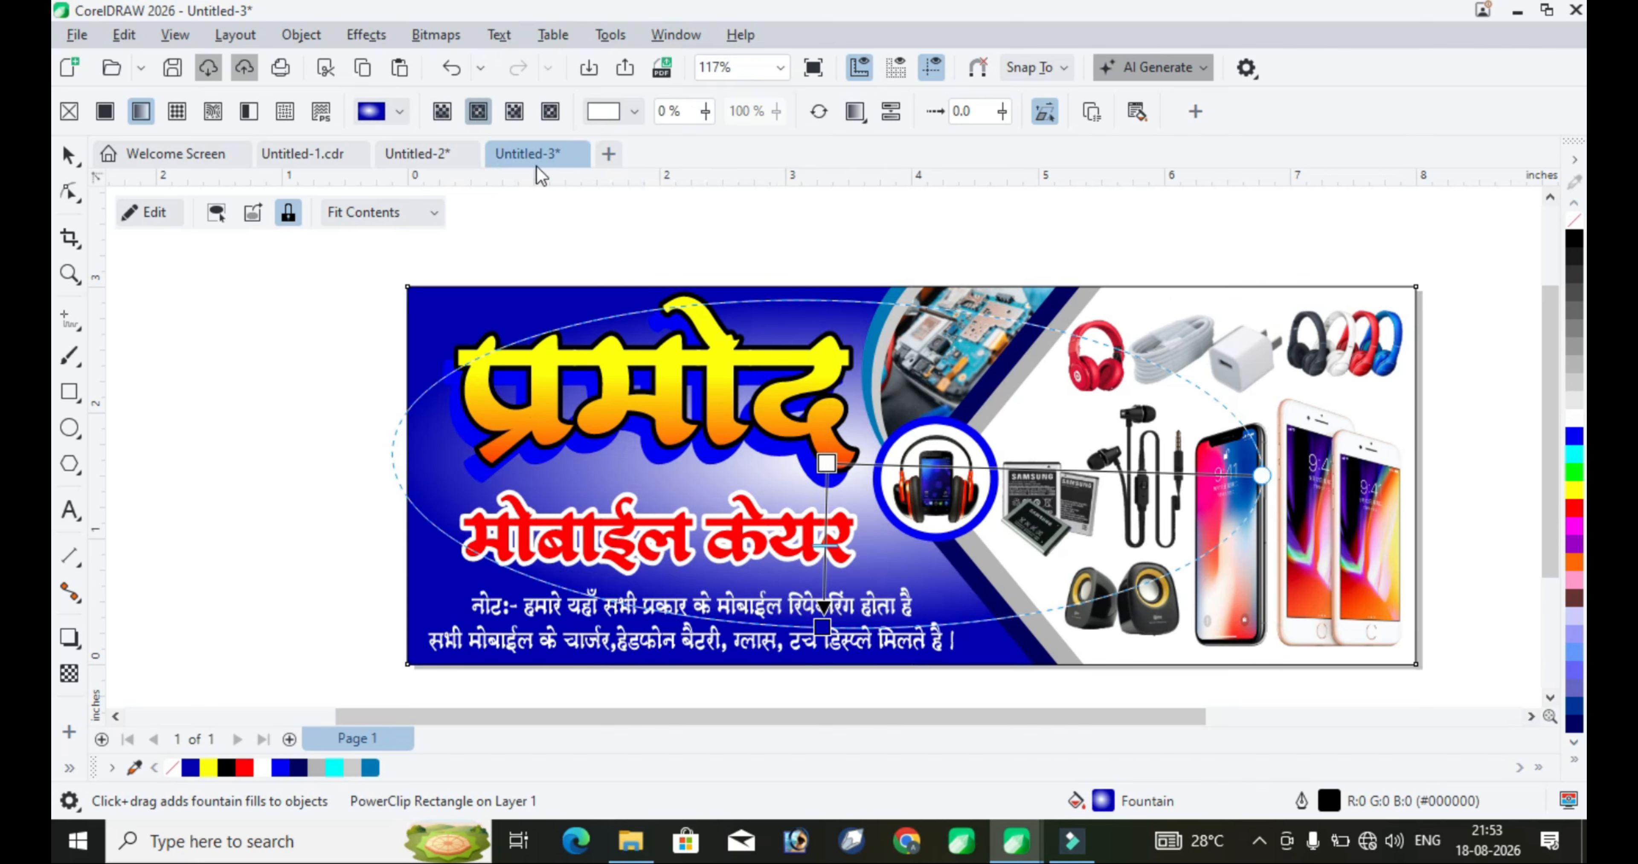
pyautogui.moveTo(827, 464); pyautogui.dragTo(762, 469)
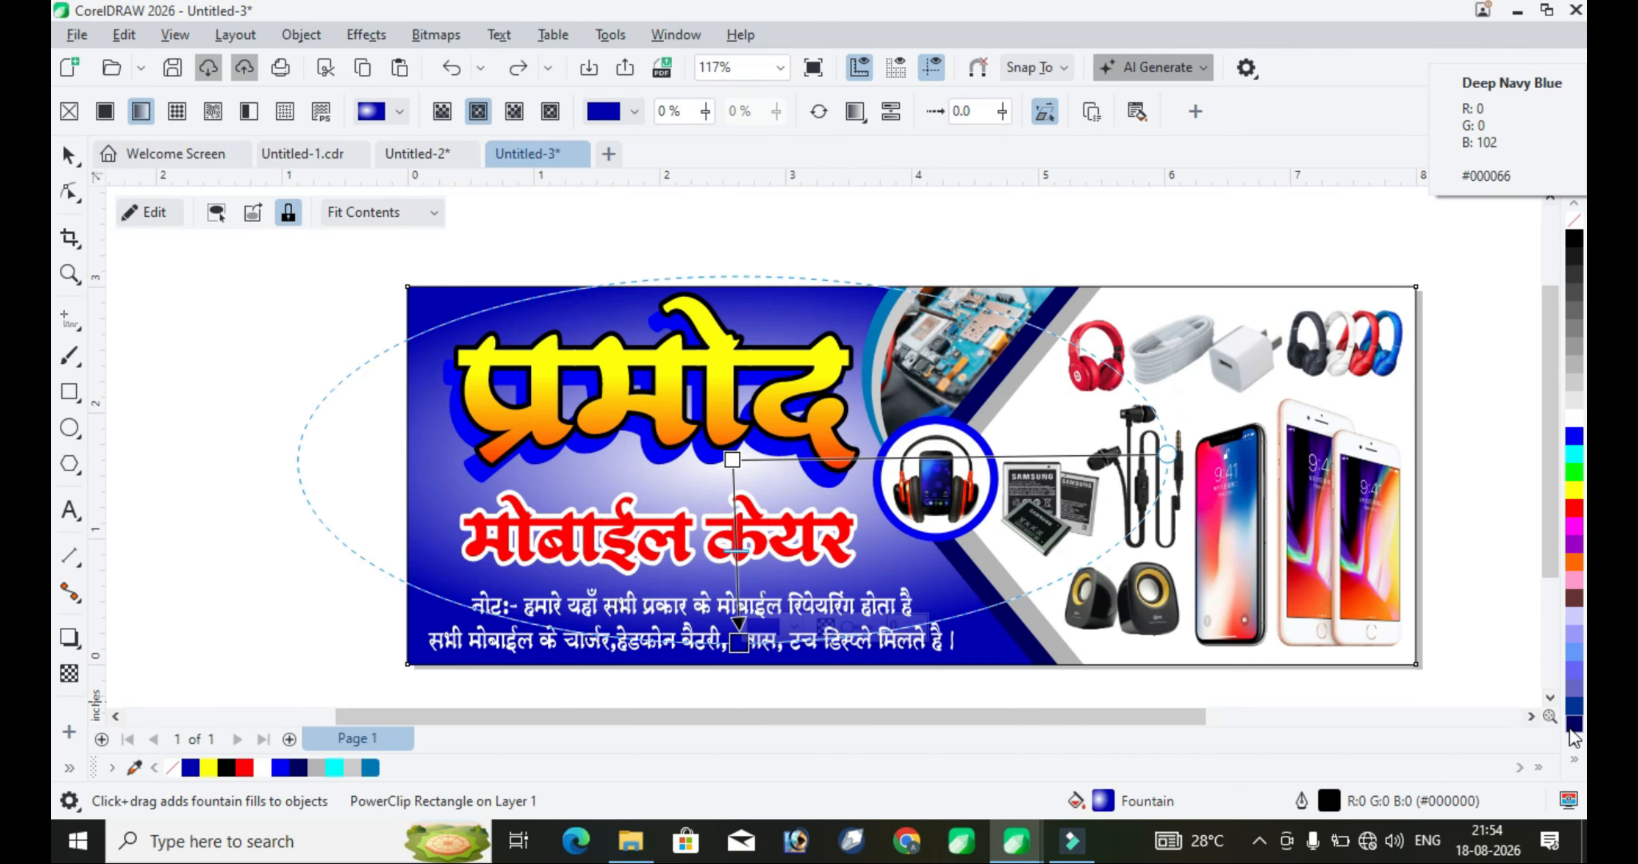
# Set the fountain fill's outer colour to Deep Navy Blue (#000066) and its centre colour to bright blue
pyautogui.click(1573, 729)
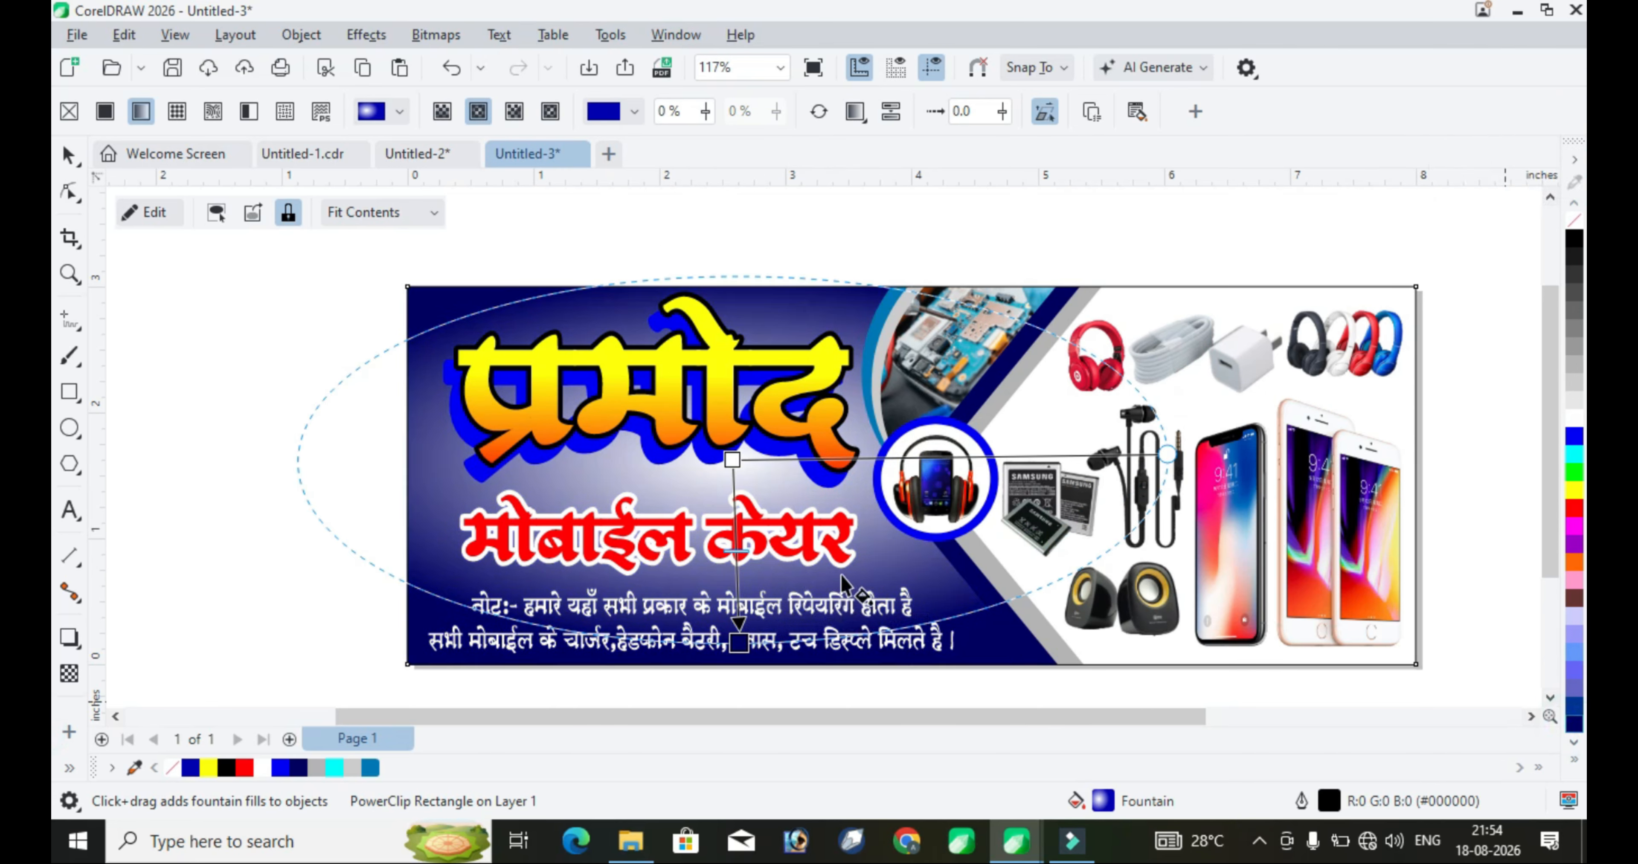
pyautogui.click(732, 458)
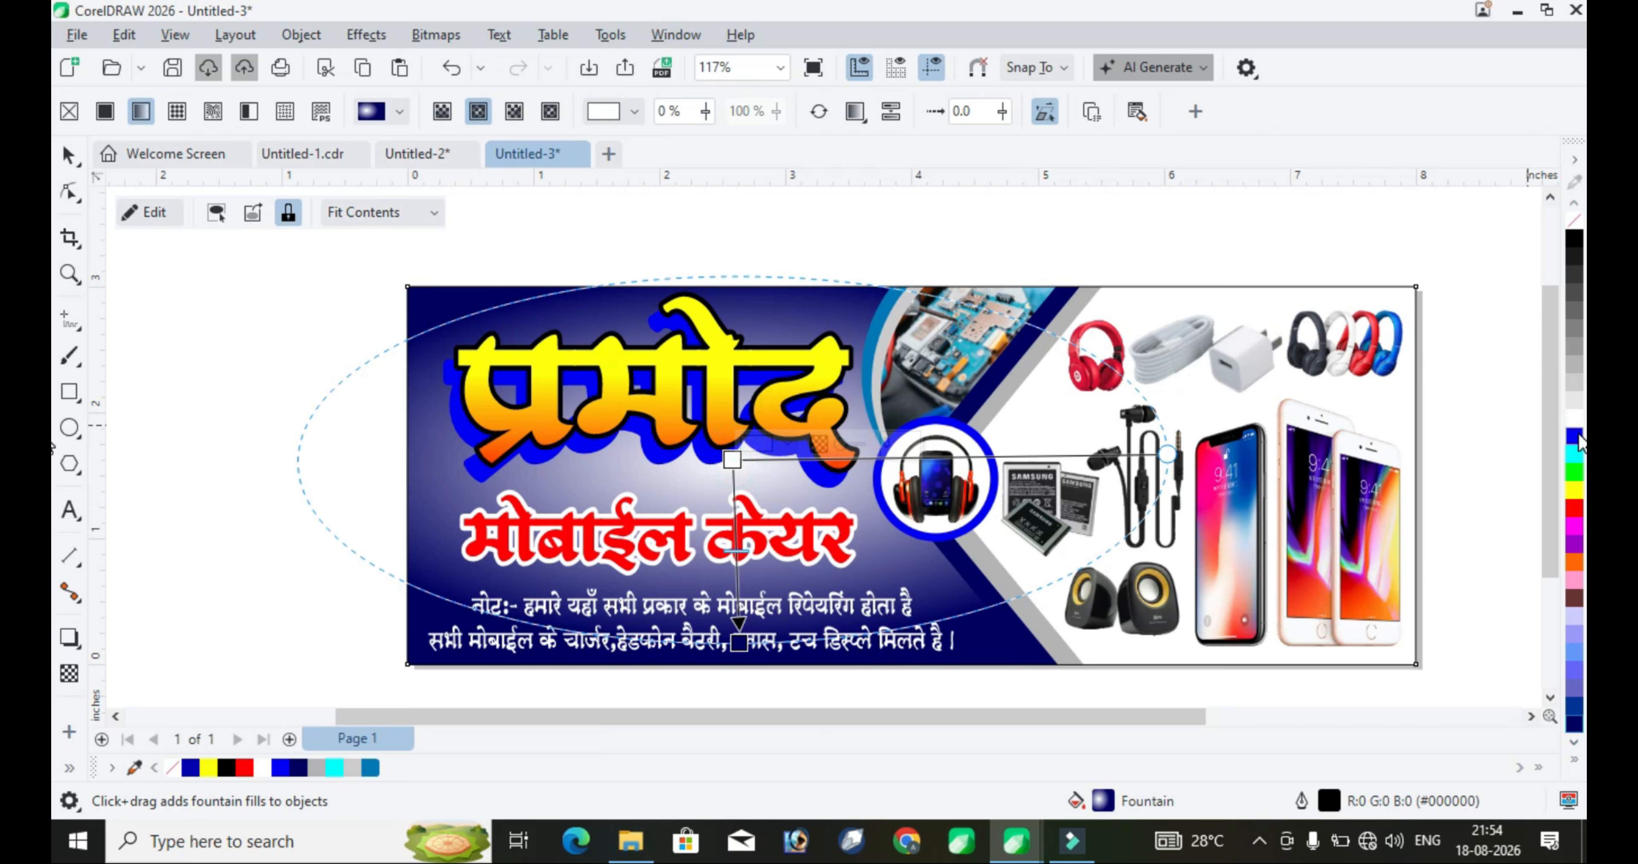
pyautogui.click(1573, 435)
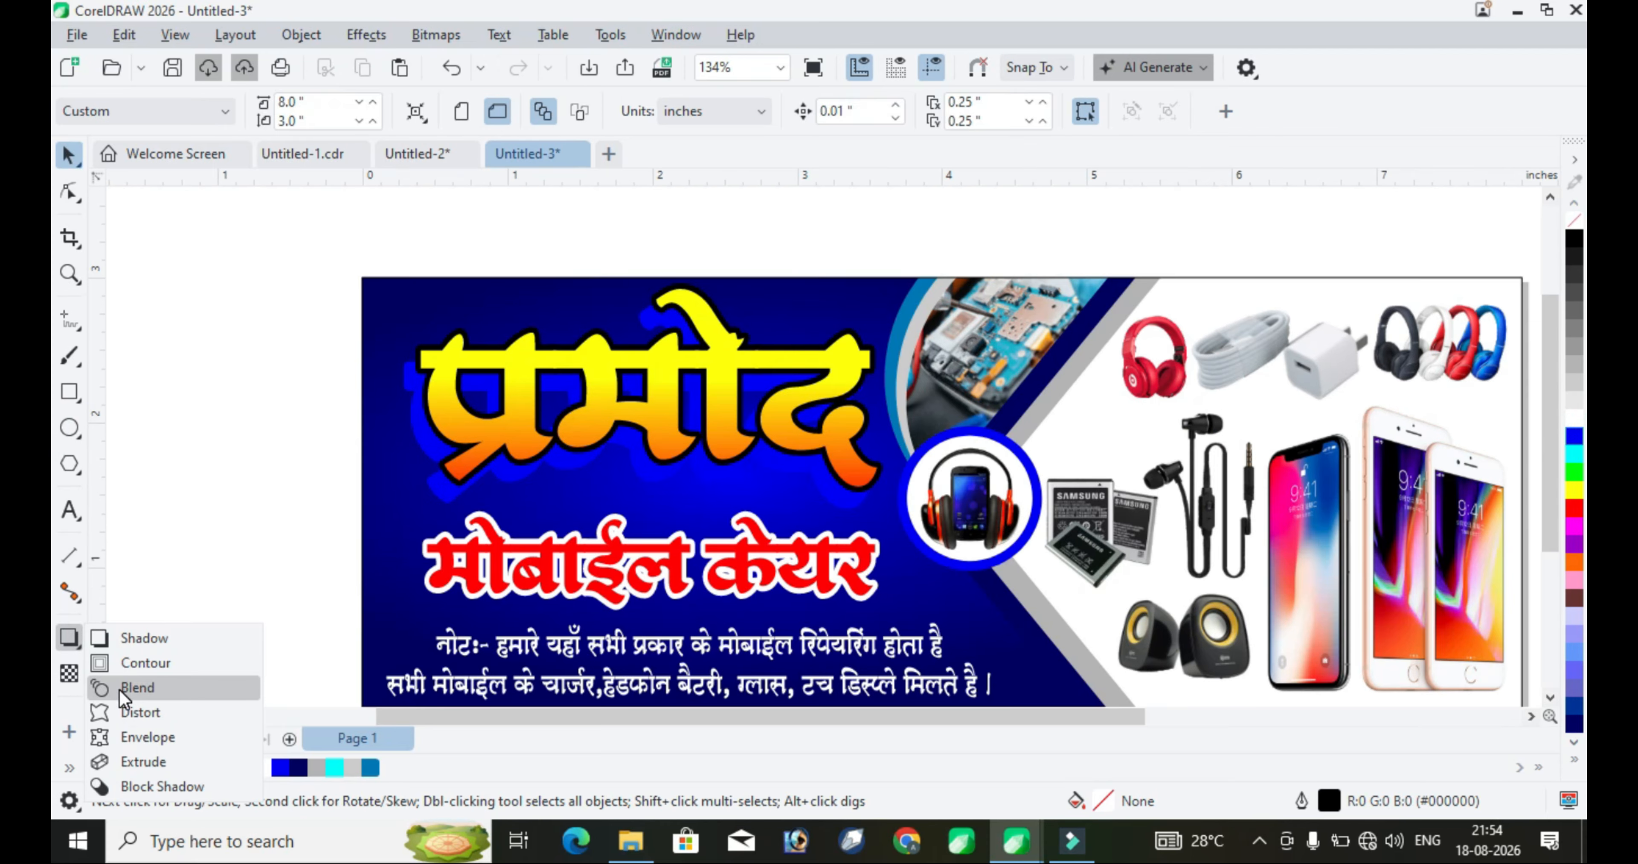
# Try to blend the yellow-orange main heading with its blue shadow copy
pyautogui.click(122, 689)
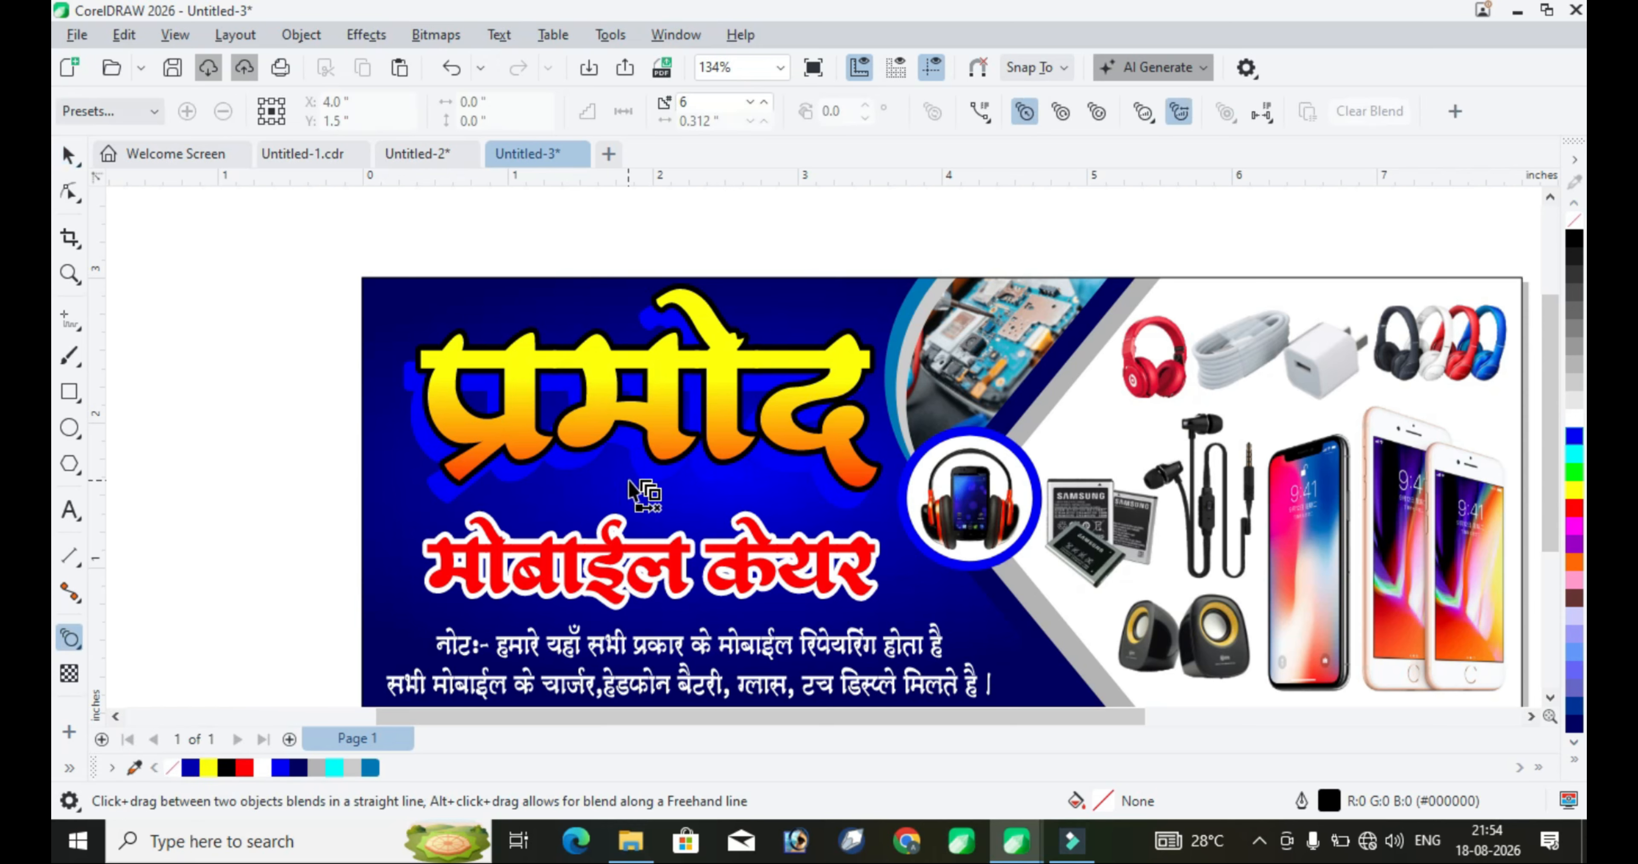
pyautogui.moveTo(637, 484); pyautogui.dragTo(677, 449)
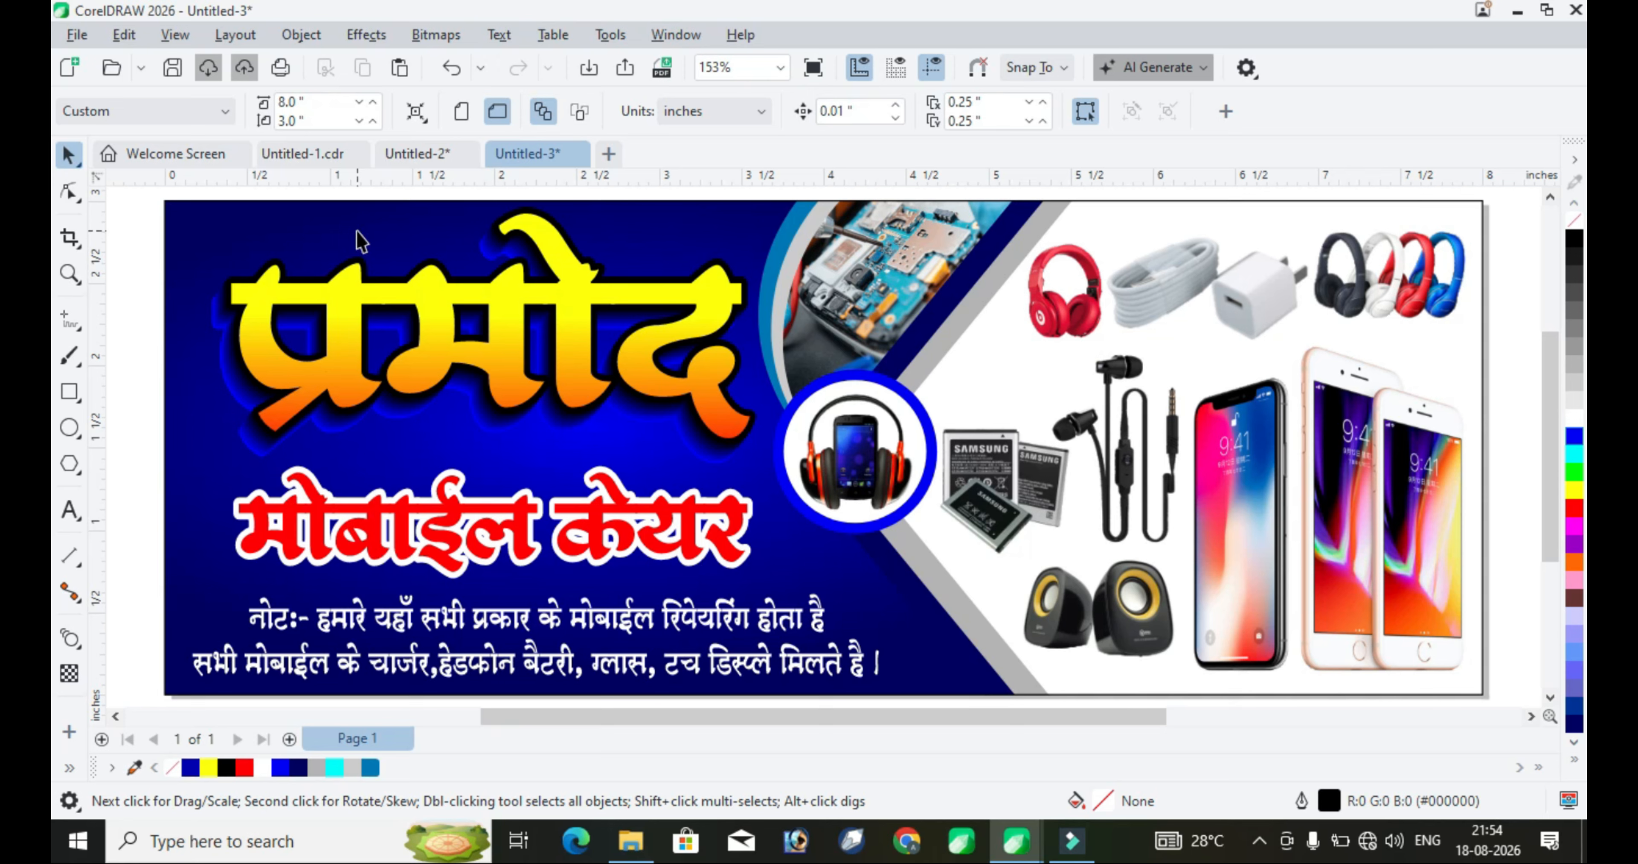
pyautogui.click(521, 319)
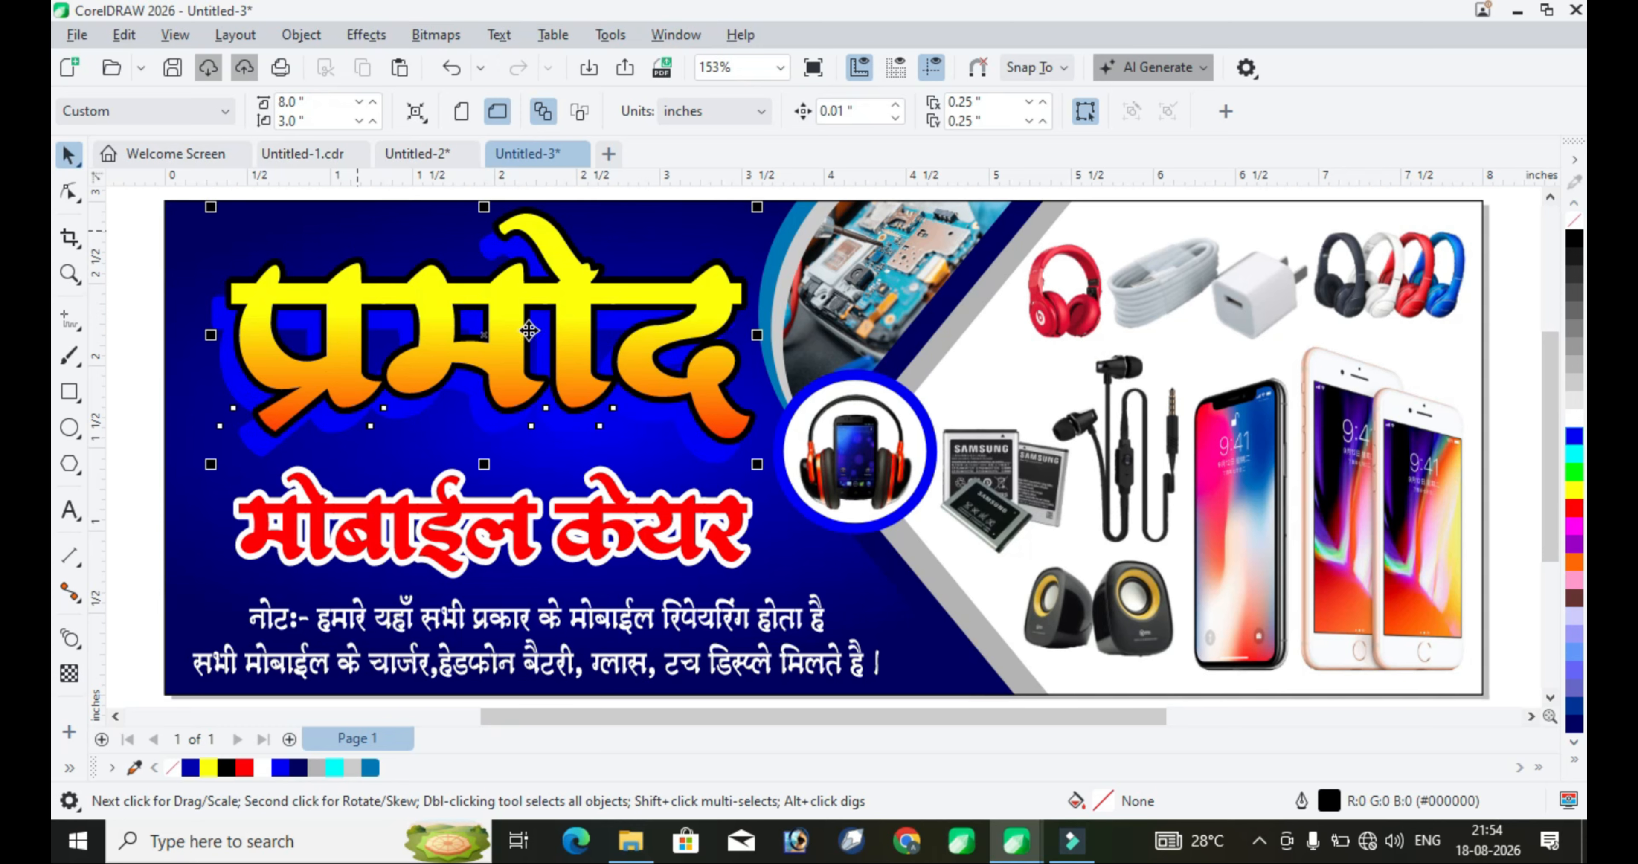
# Select the whole banner and place a duplicate directly below the original
pyautogui.scroll(-1, 760, 400)
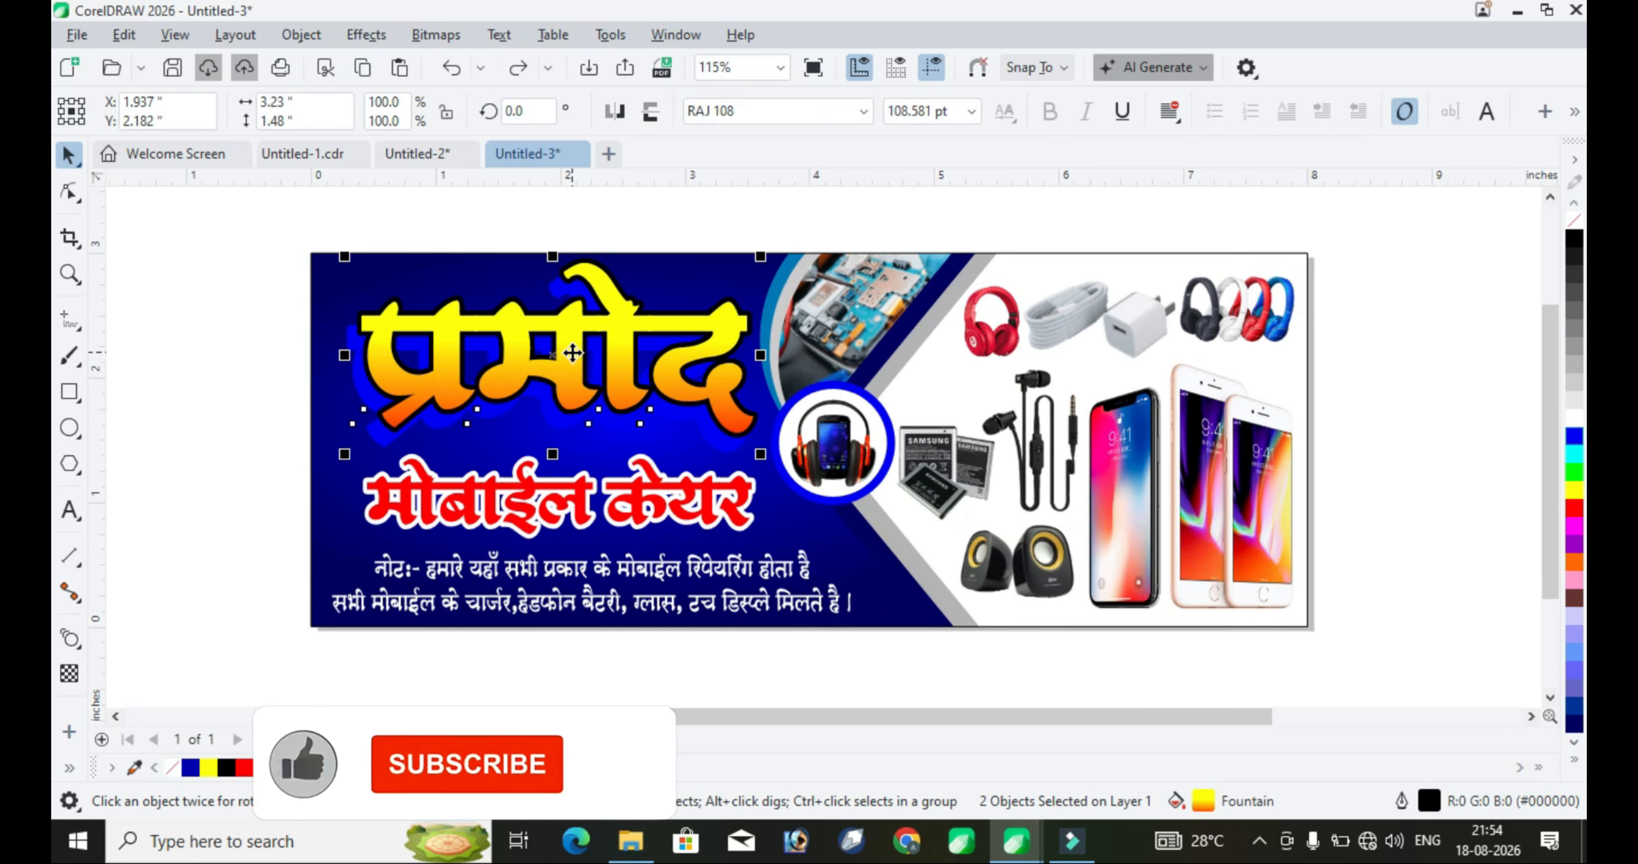
pyautogui.scroll(-1, 876, 400)
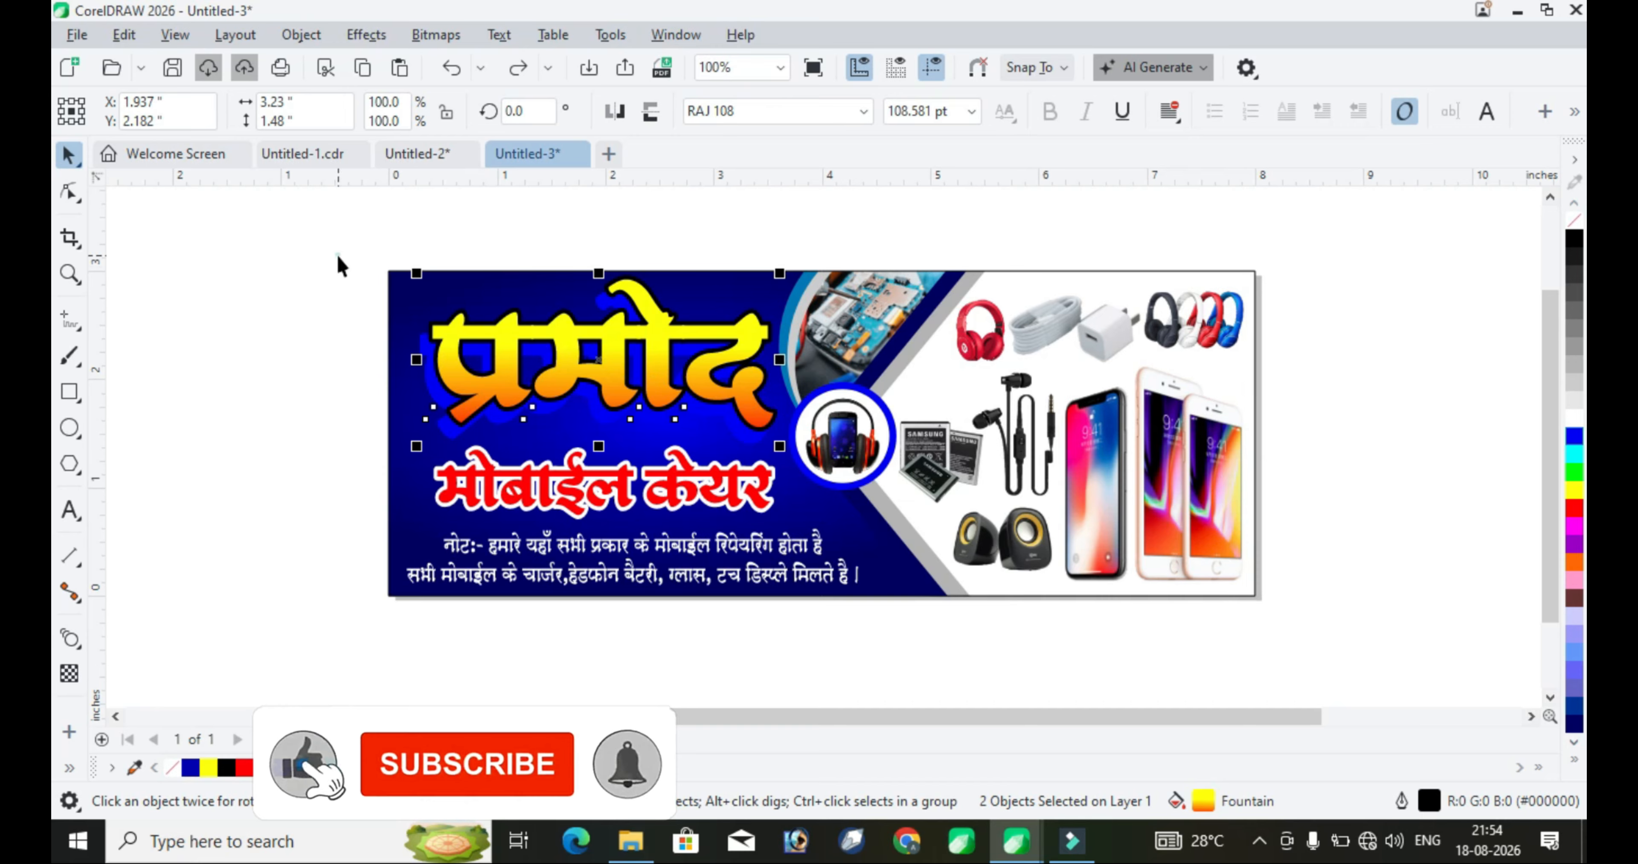
pyautogui.click(305, 260)
pyautogui.moveTo(306, 259); pyautogui.dragTo(1473, 755)
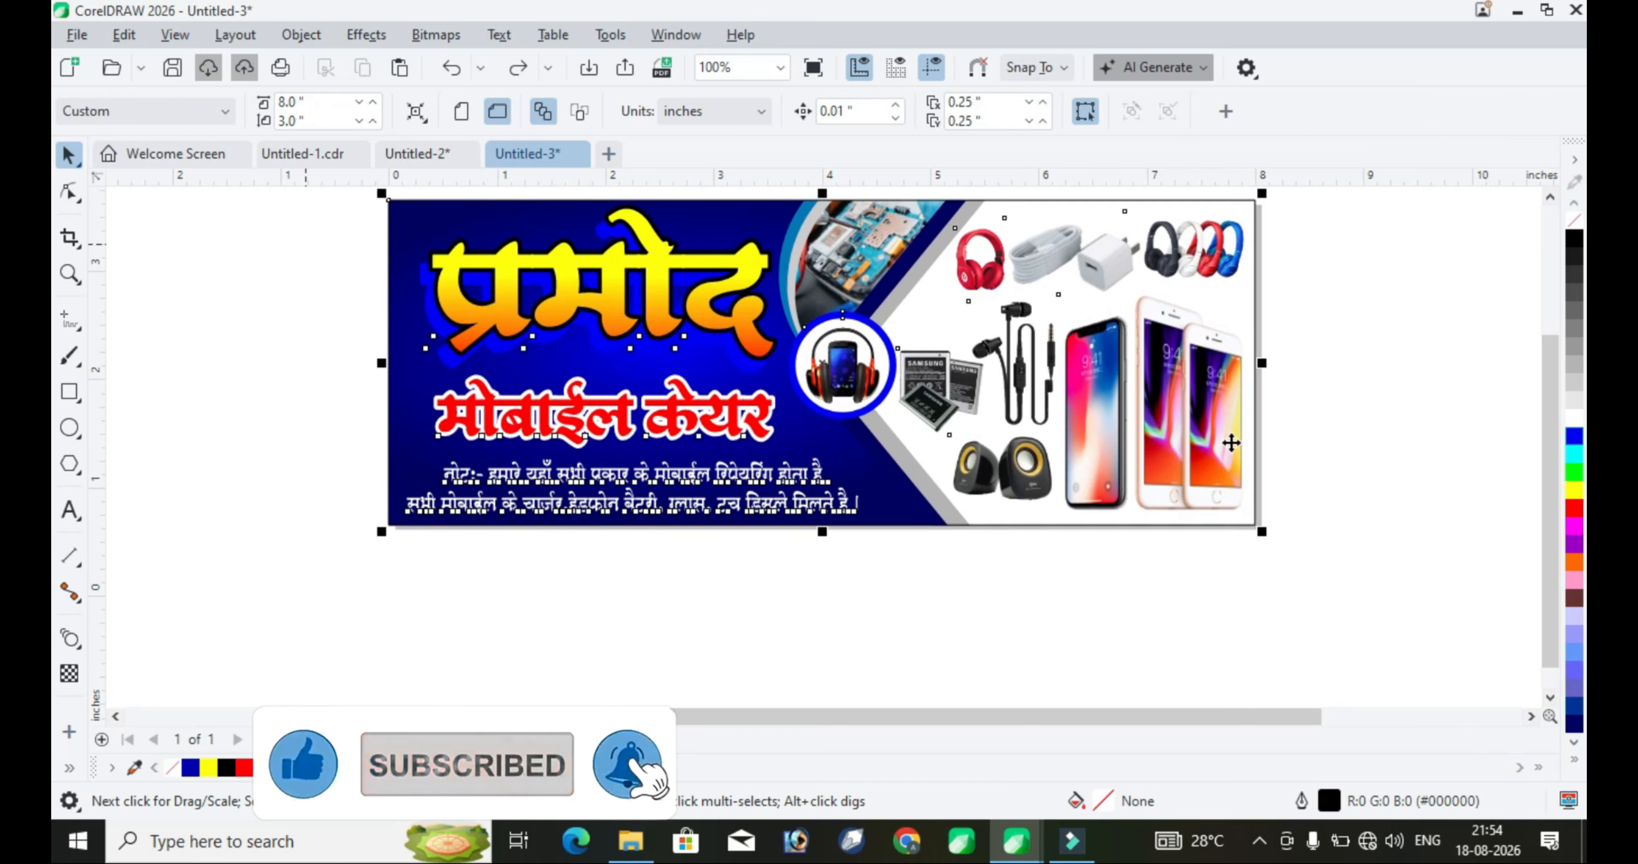
pyautogui.scroll(-1, 1232, 441)
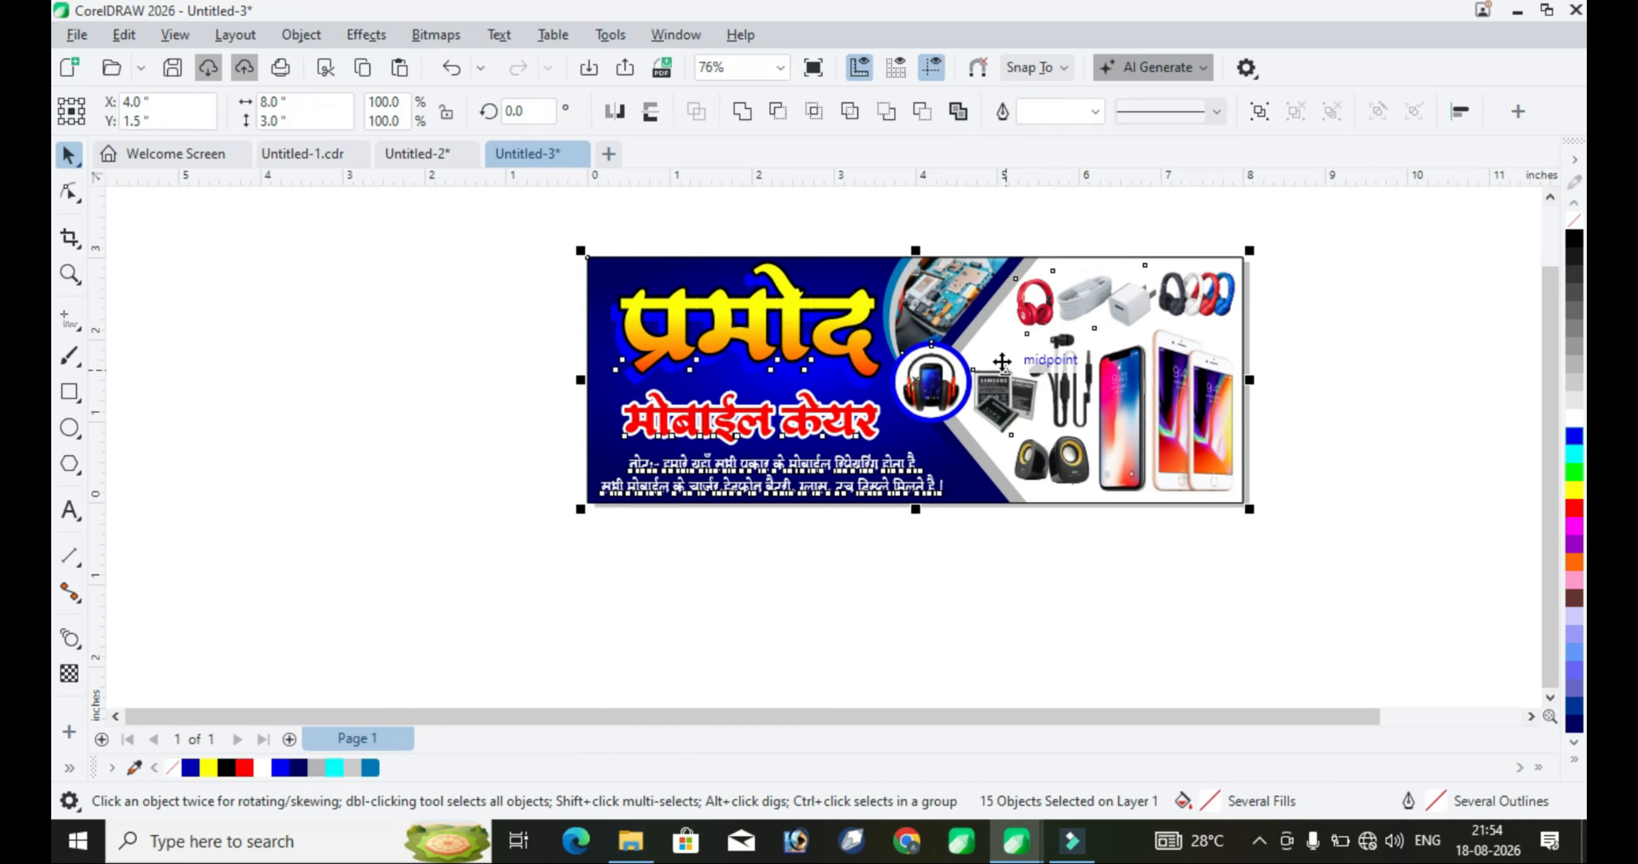
pyautogui.moveTo(1005, 426); pyautogui.dragTo(1007, 652)
pyautogui.rightClick(1007, 653)
pyautogui.scroll(-2, 1225, 329)
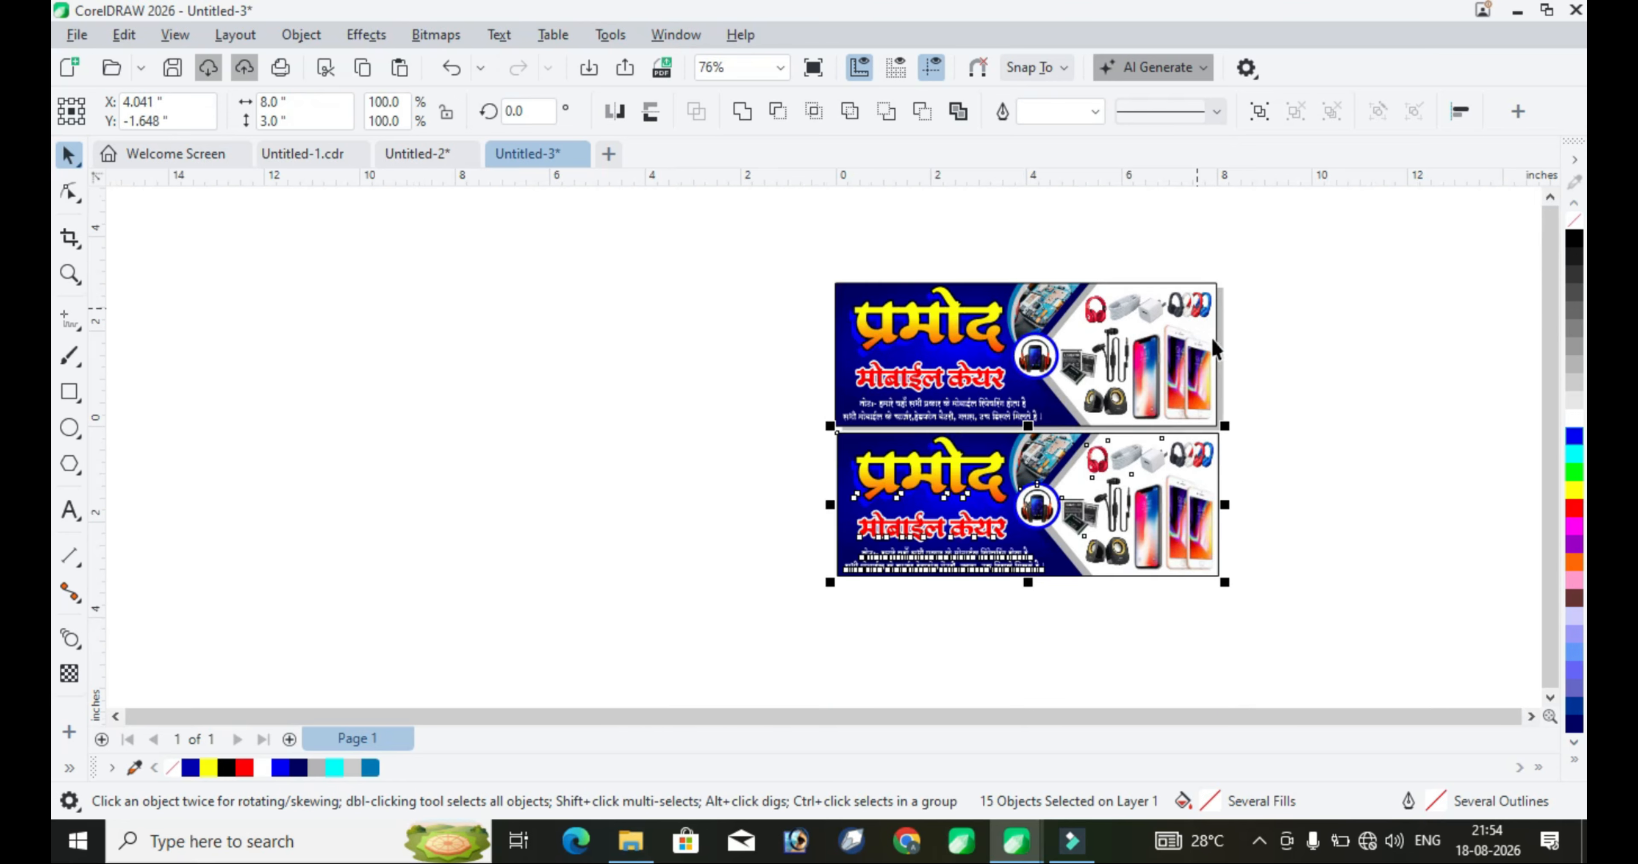
pyautogui.press('Escape')
# Recolour the lower banner's background fountain fill with a red centre and black outer colour, stretching the ellipse to the banner's lower edge
pyautogui.scroll(3, 1032, 515)
pyautogui.click(987, 360)
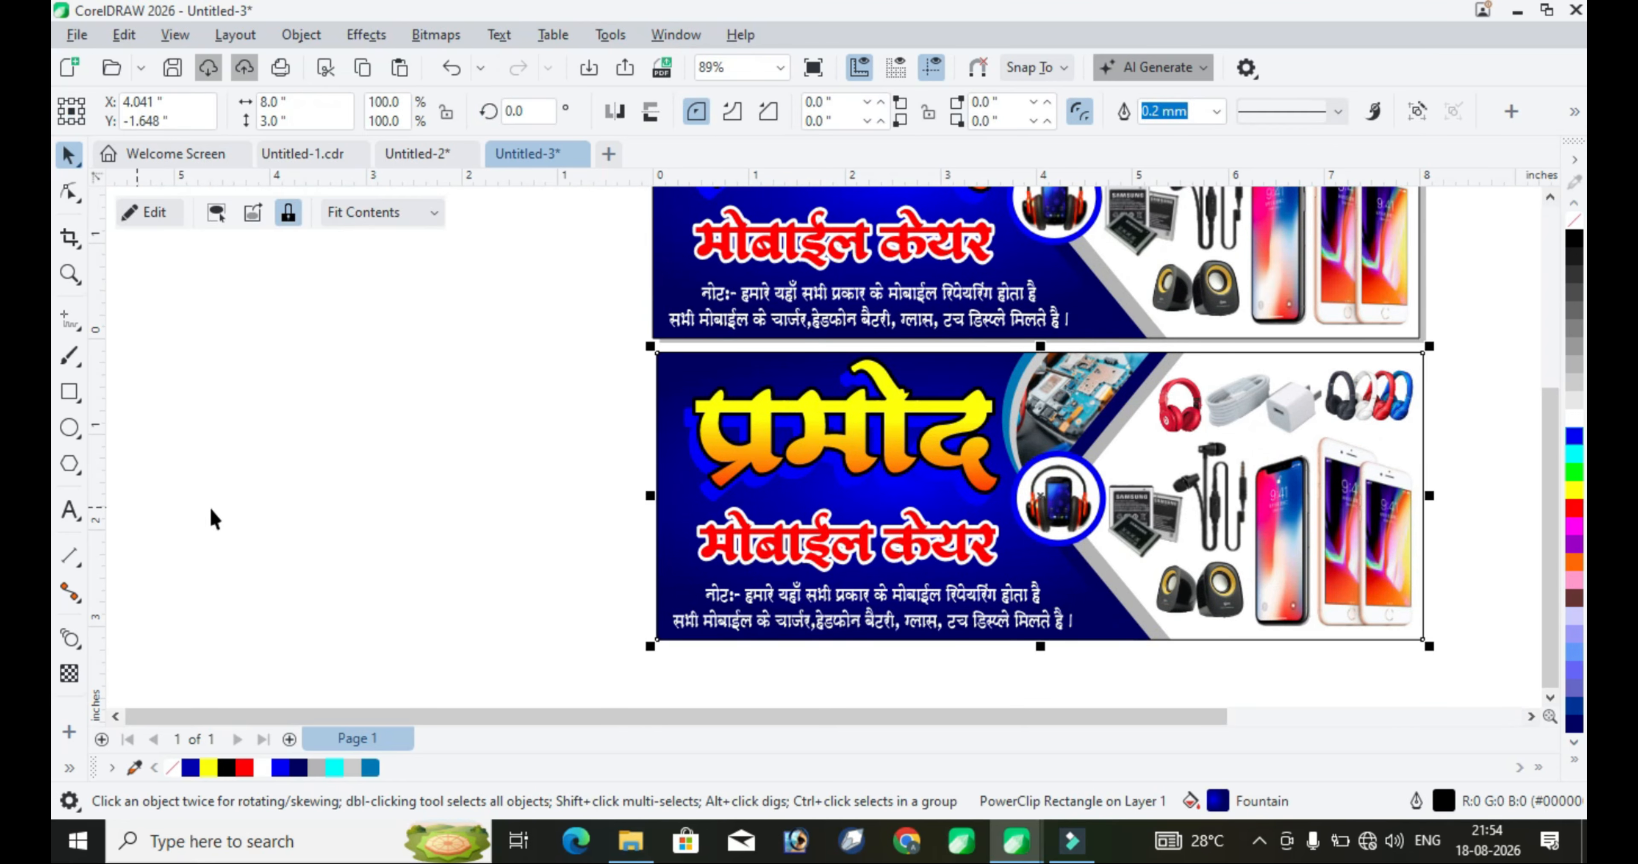
pyautogui.press('g')
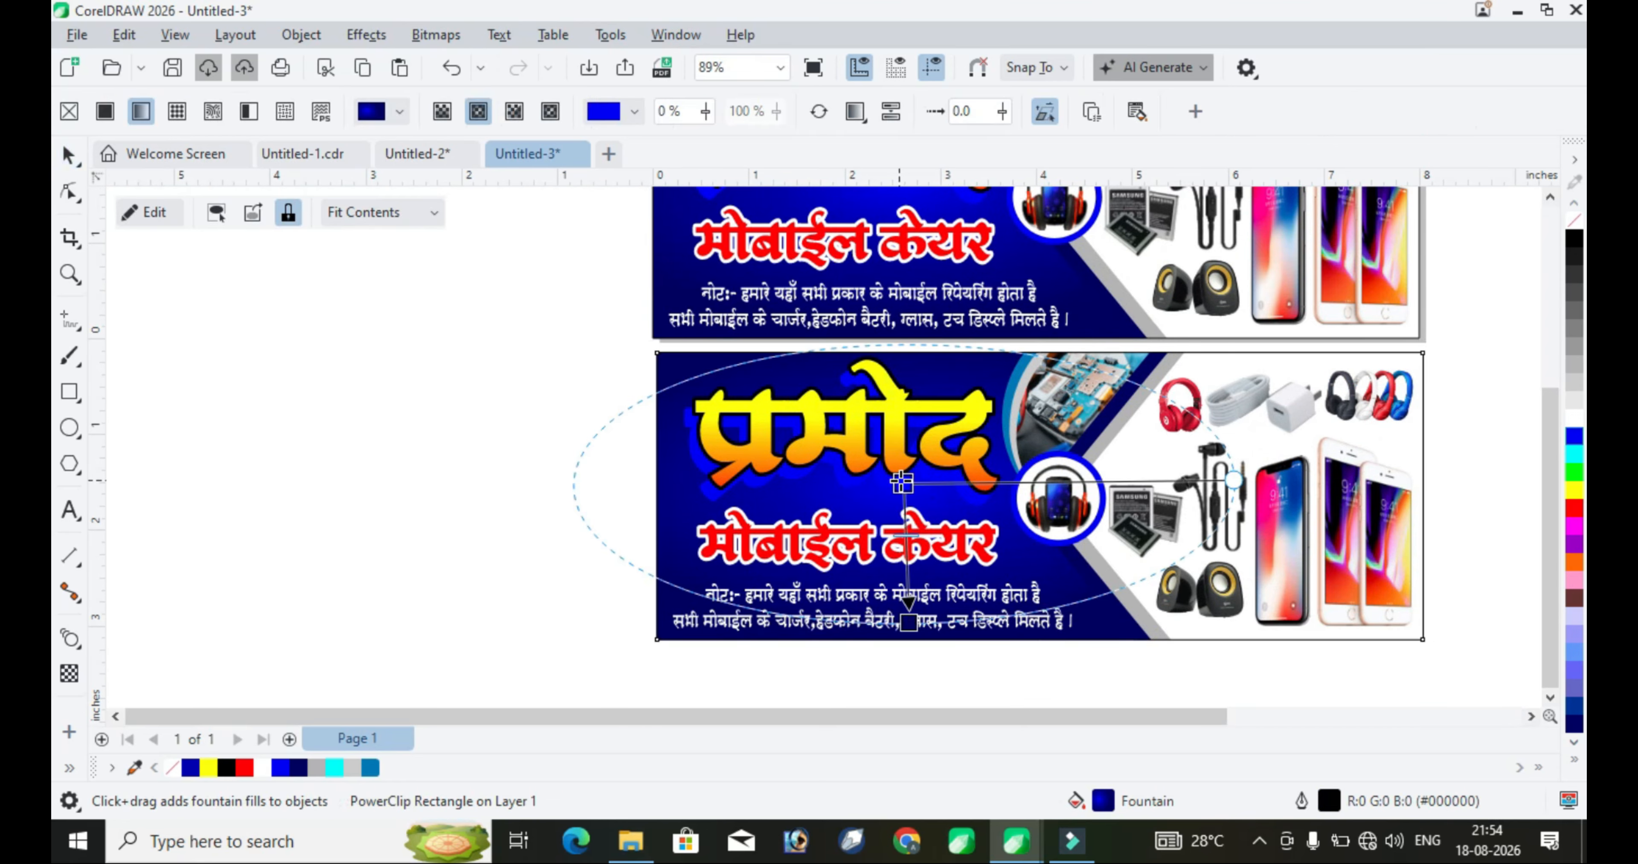
pyautogui.click(1574, 508)
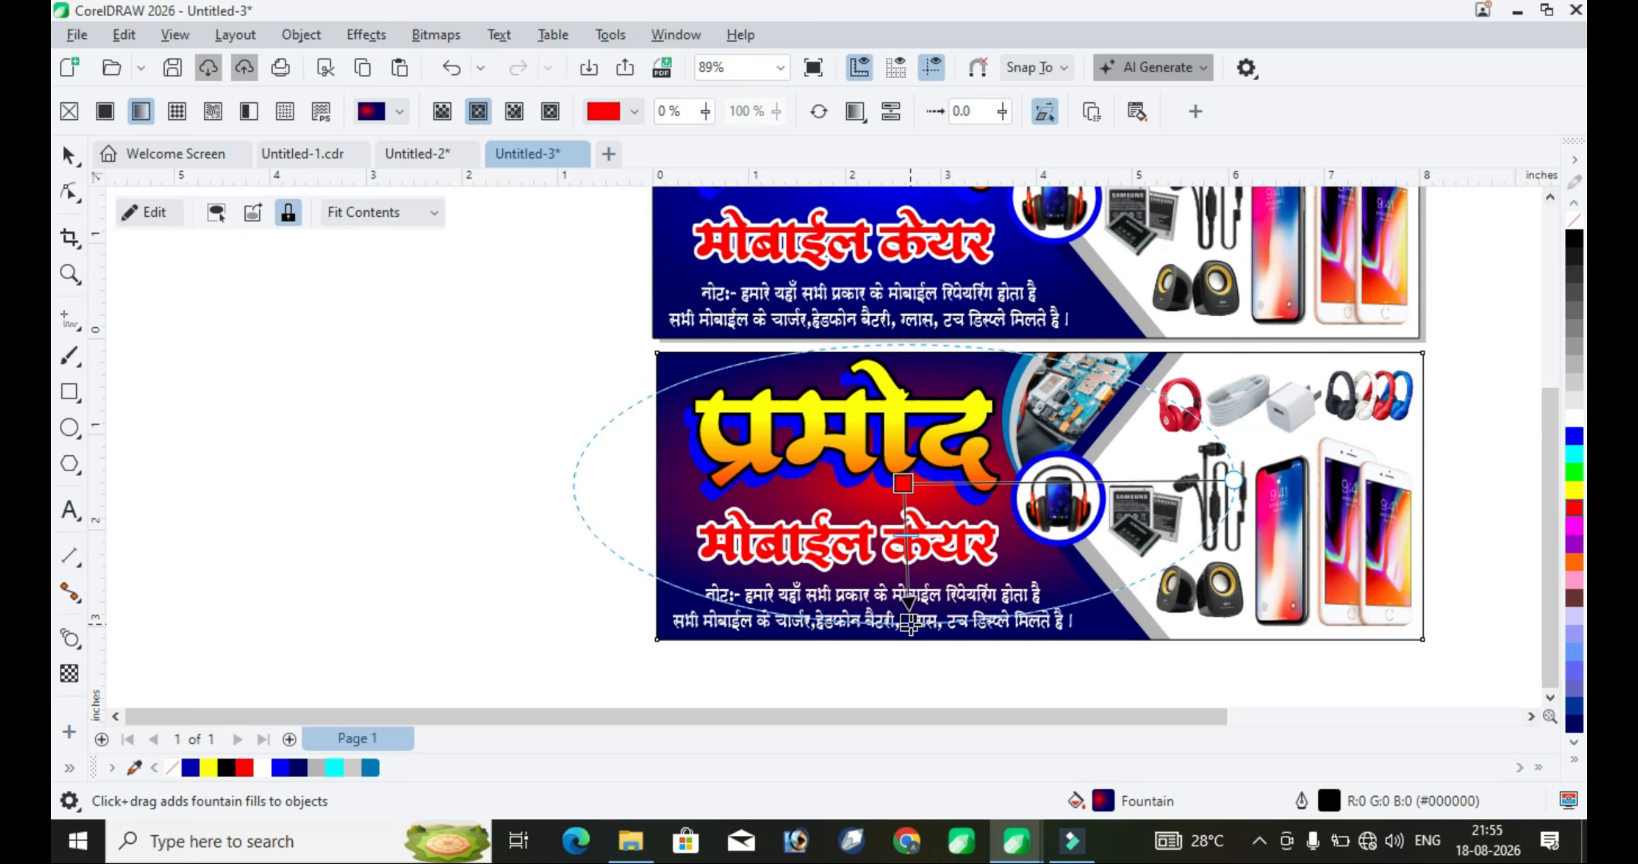
pyautogui.click(910, 625)
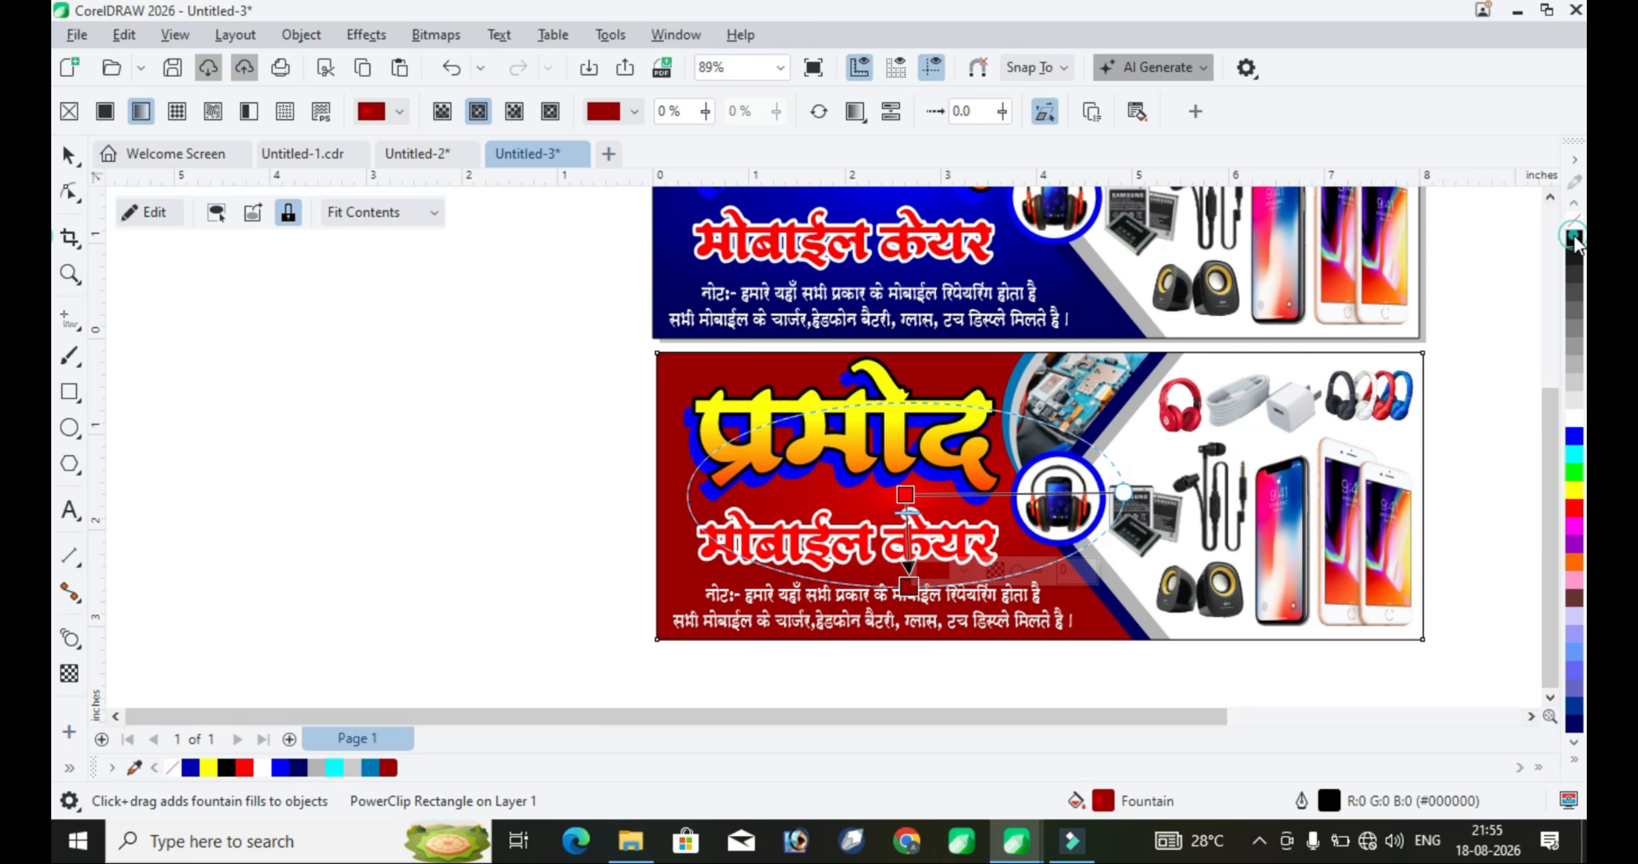
pyautogui.click(1575, 238)
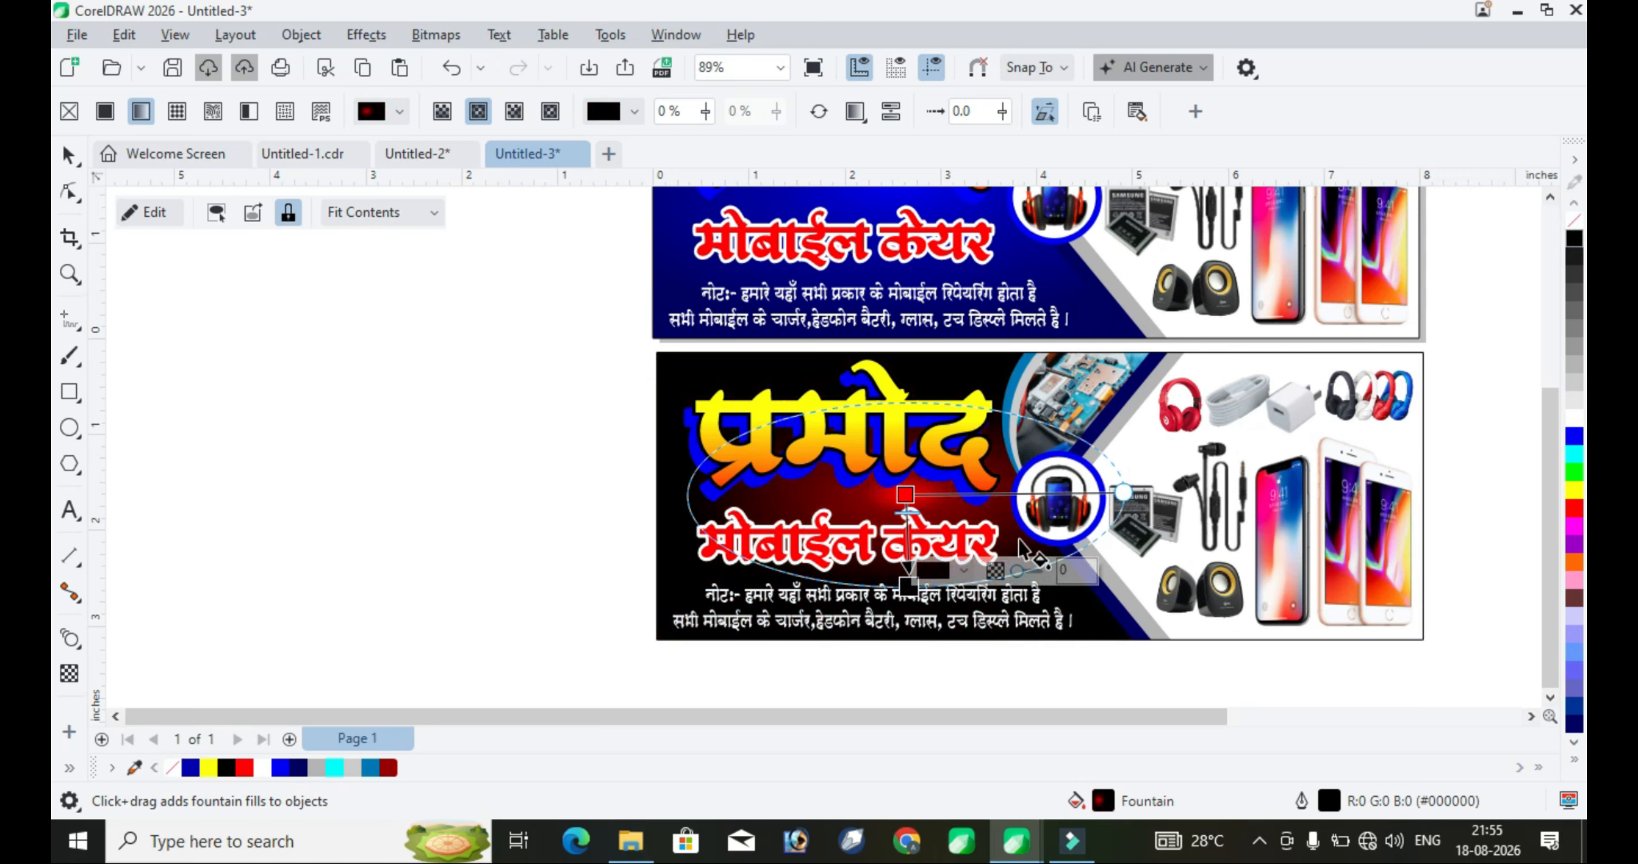
pyautogui.moveTo(908, 583); pyautogui.dragTo(908, 639)
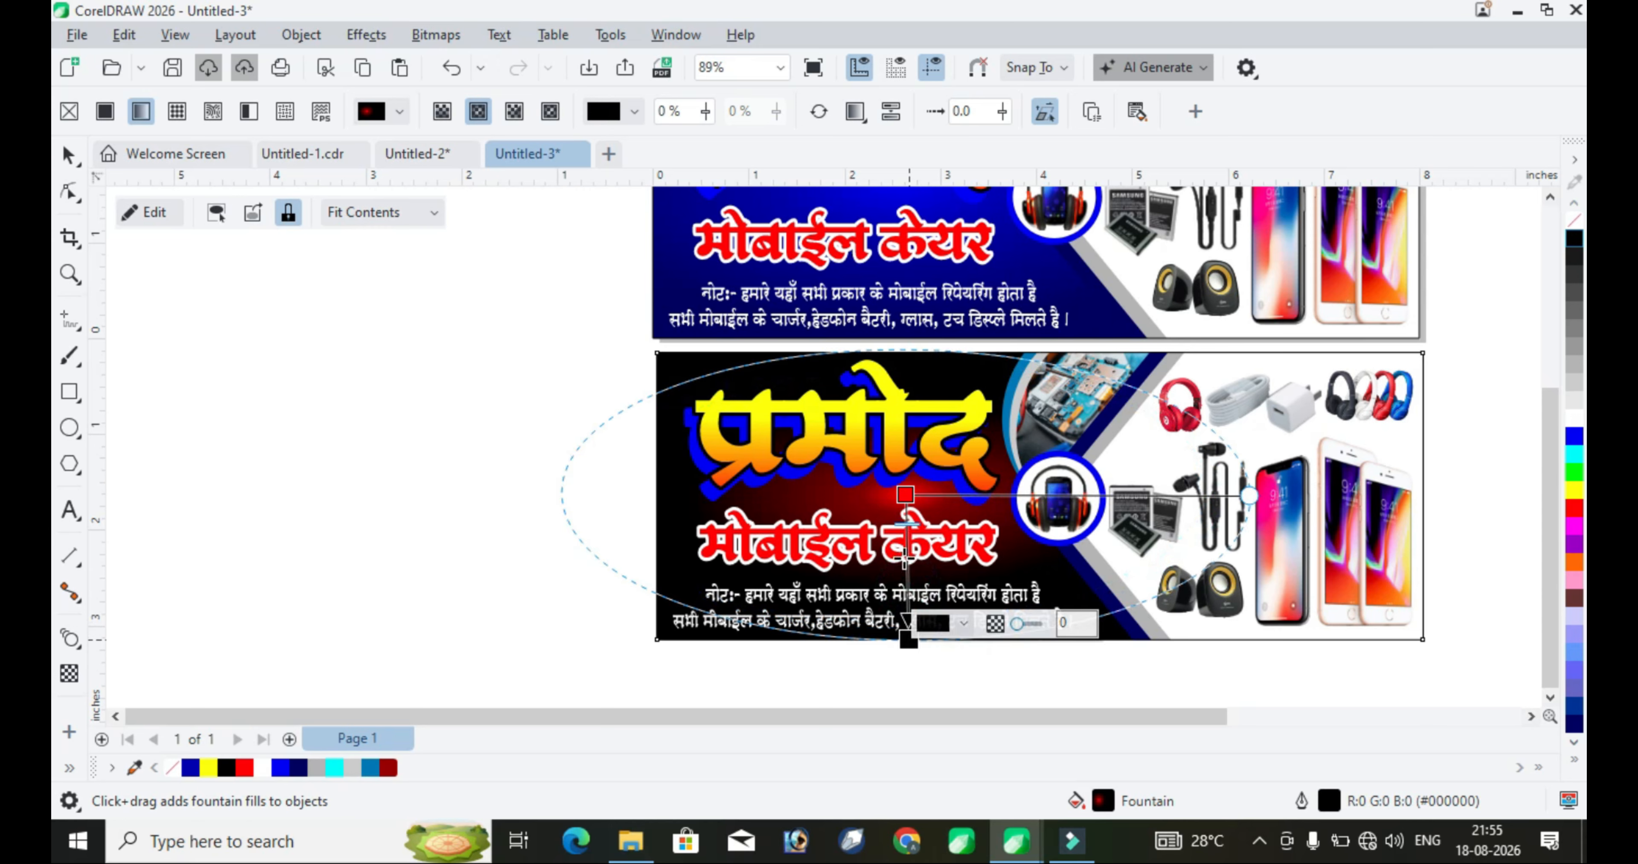
# Change the fill and outline of the lower banner's blue heading shadow copy to red (#FF0000)
pyautogui.scroll(1, 644, 489)
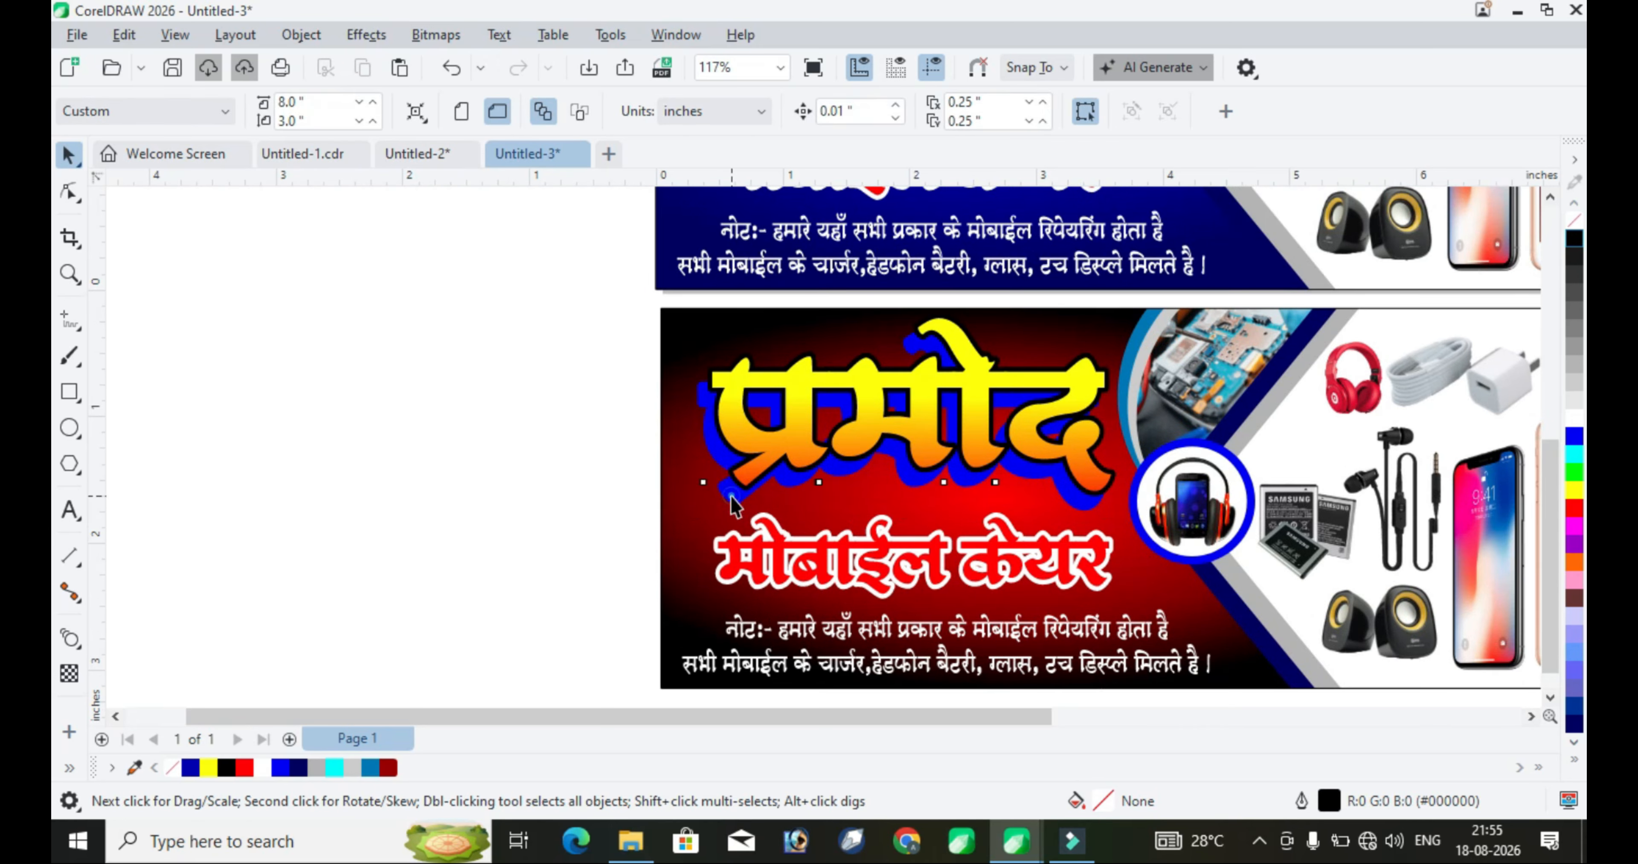
pyautogui.click(731, 496)
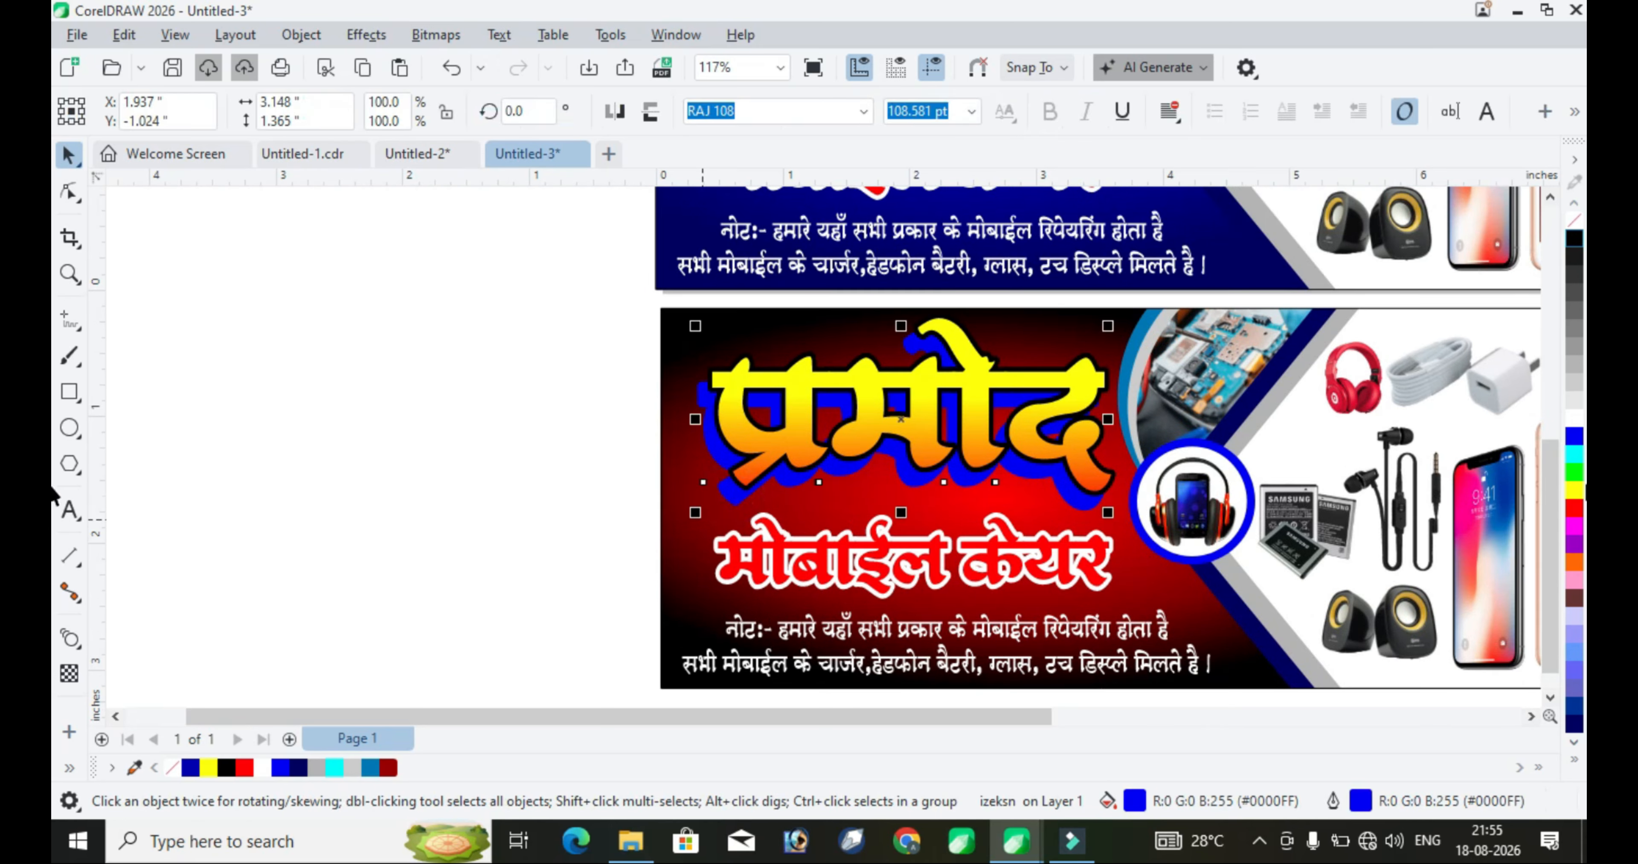
pyautogui.rightClick(1576, 511)
pyautogui.click(1576, 512)
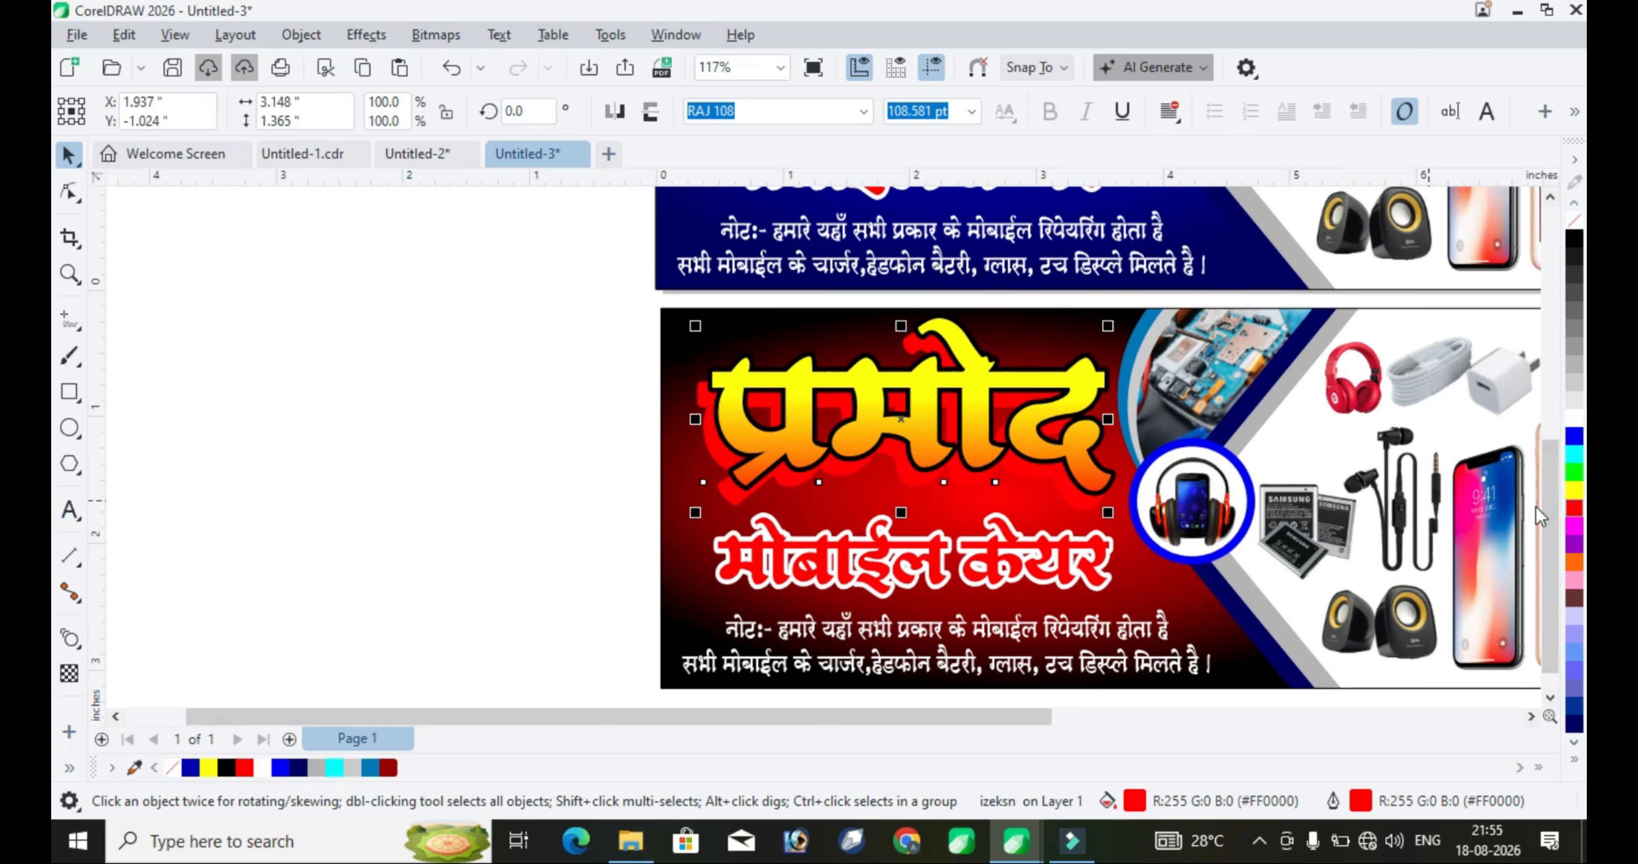
pyautogui.press('Escape')
# Fill the lower banner's main heading with solid yellow and its second heading with blue
pyautogui.click(986, 446)
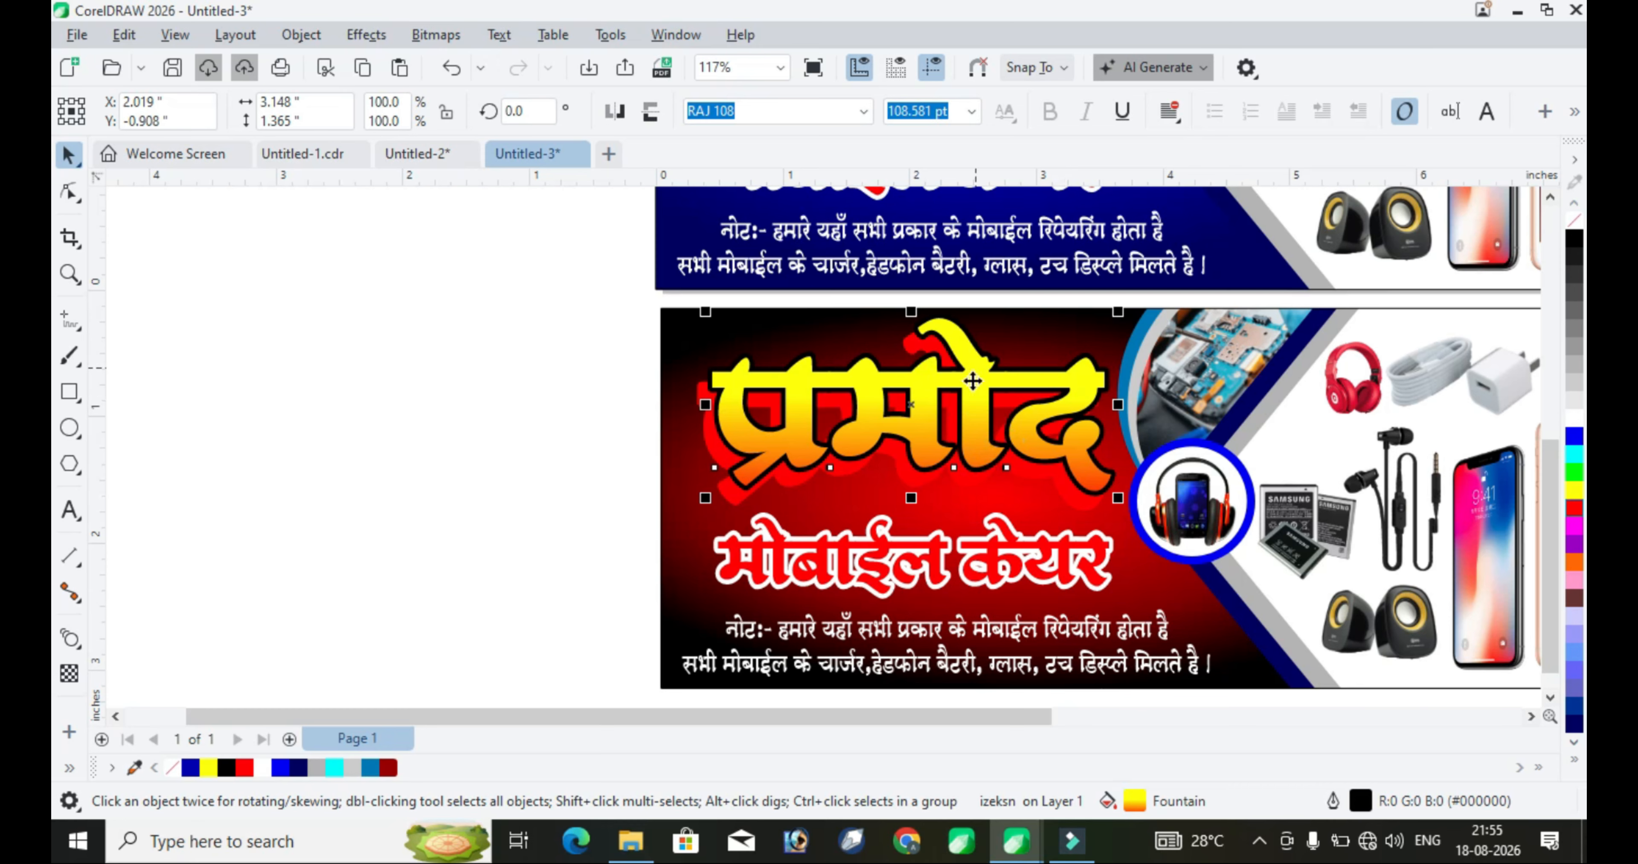
pyautogui.click(1574, 490)
pyautogui.scroll(-1, 748, 382)
pyautogui.click(877, 531)
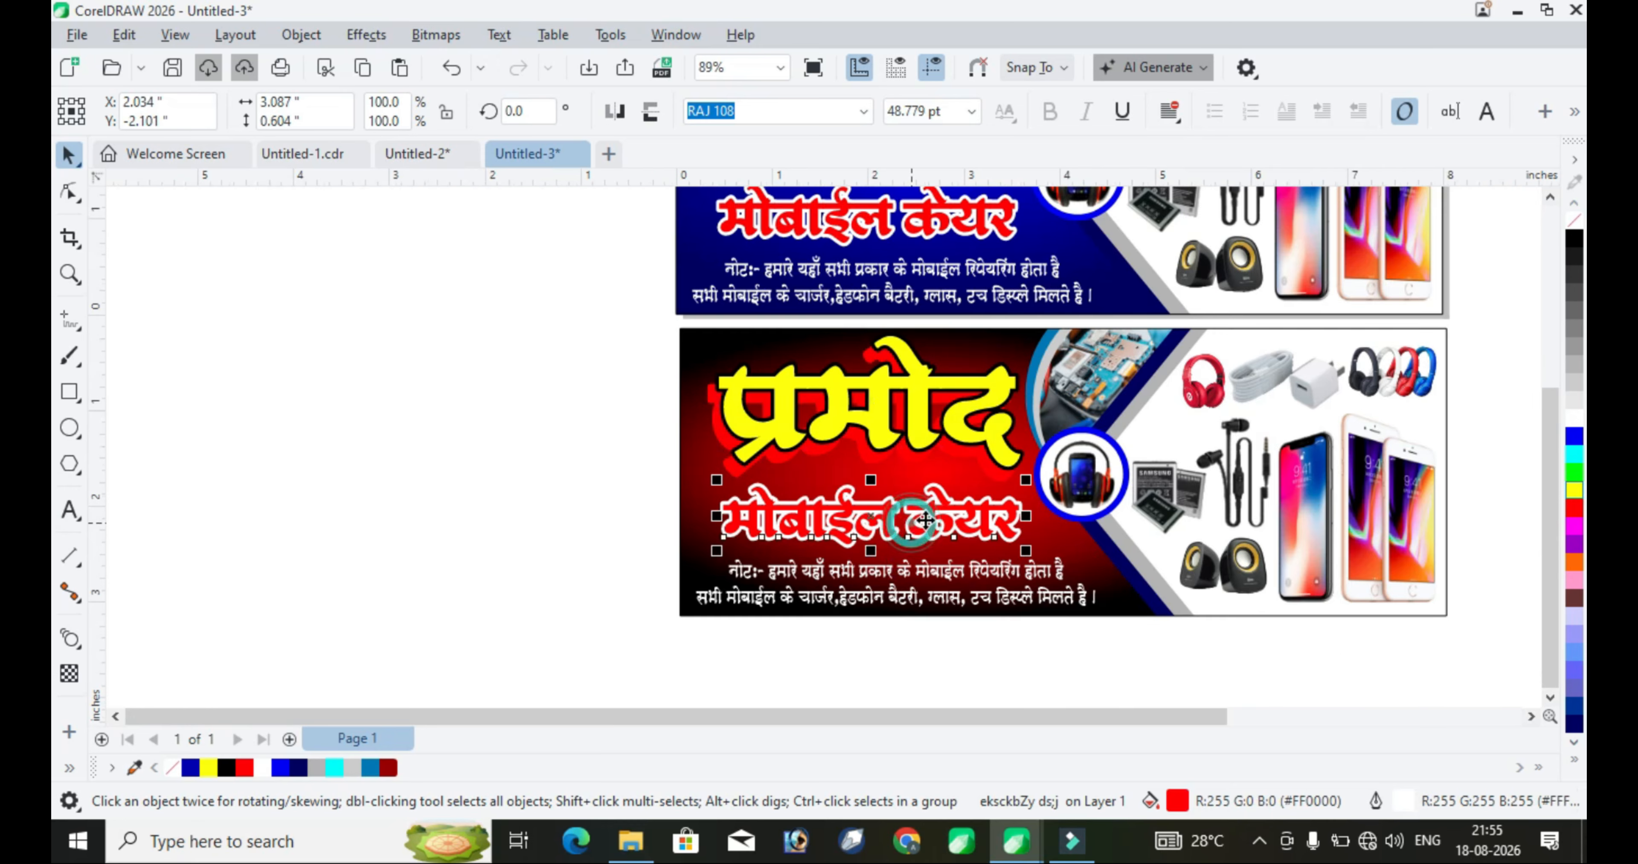
pyautogui.scroll(1, 878, 531)
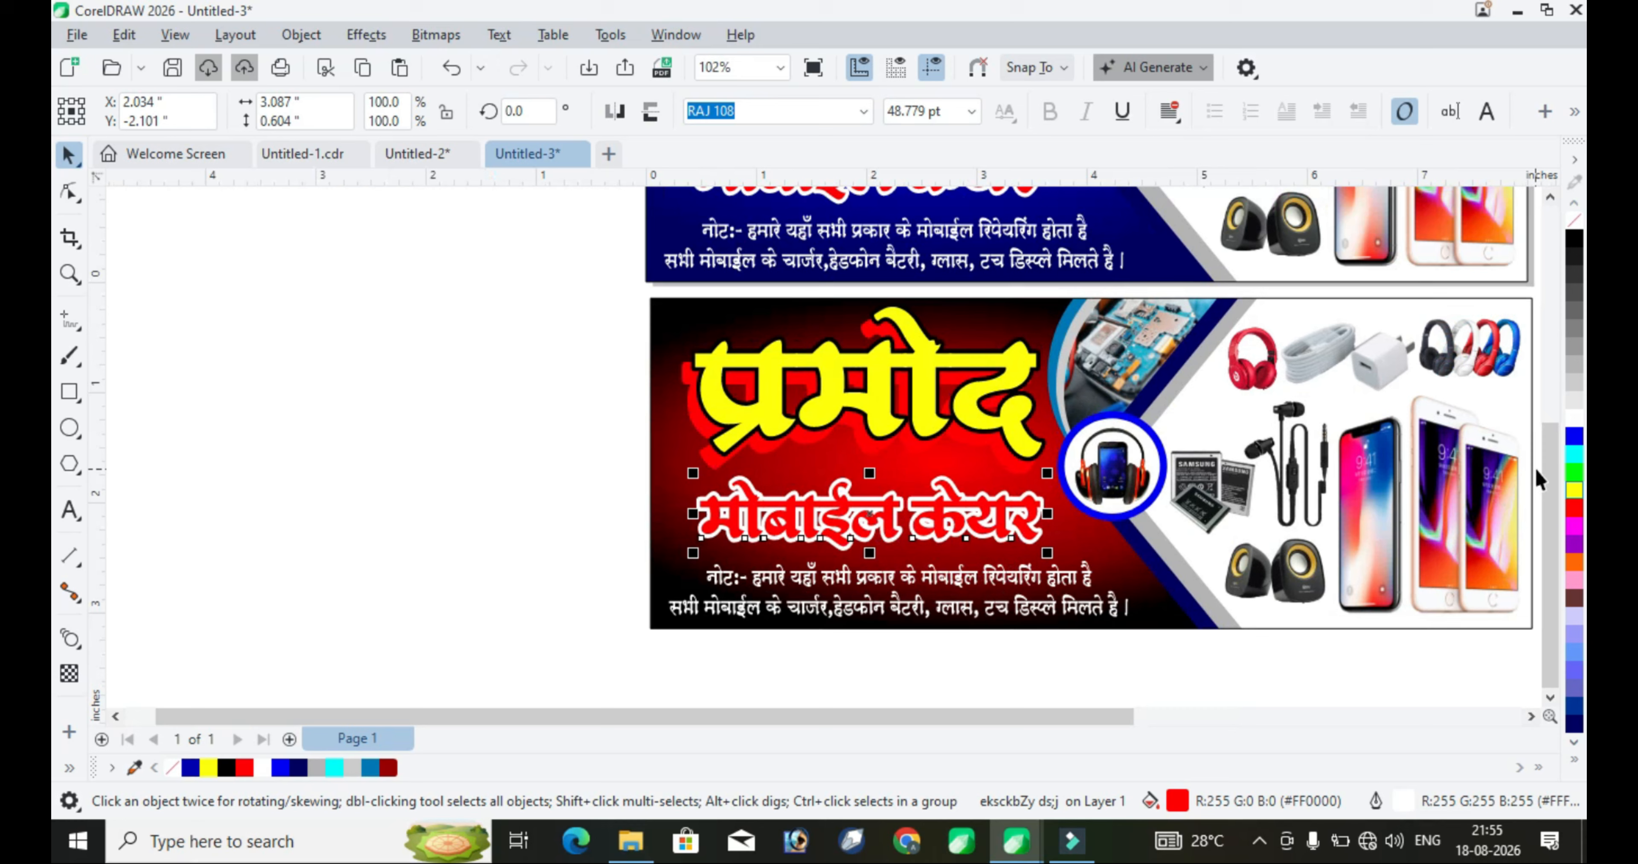
pyautogui.click(1574, 437)
# Edit the lower banner's PowerClip contents, recolouring the navy polygon dark red (#9A0000) and the grey polygon red
pyautogui.scroll(-1, 802, 637)
pyautogui.rightClick(1082, 597)
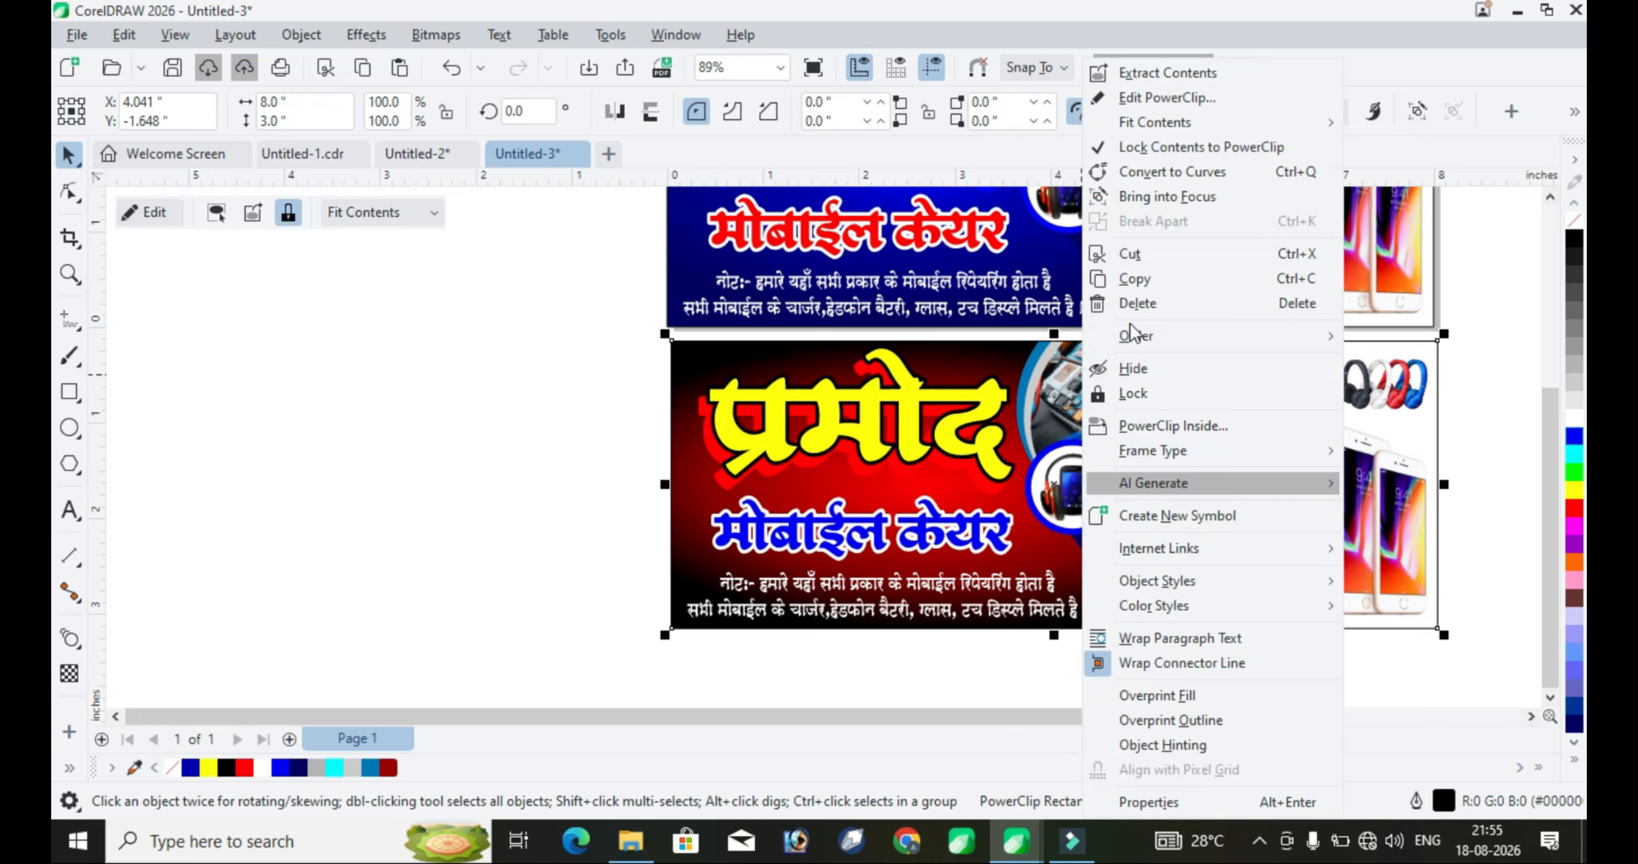
pyautogui.click(1150, 97)
pyautogui.scroll(4, 1119, 382)
pyautogui.click(1002, 585)
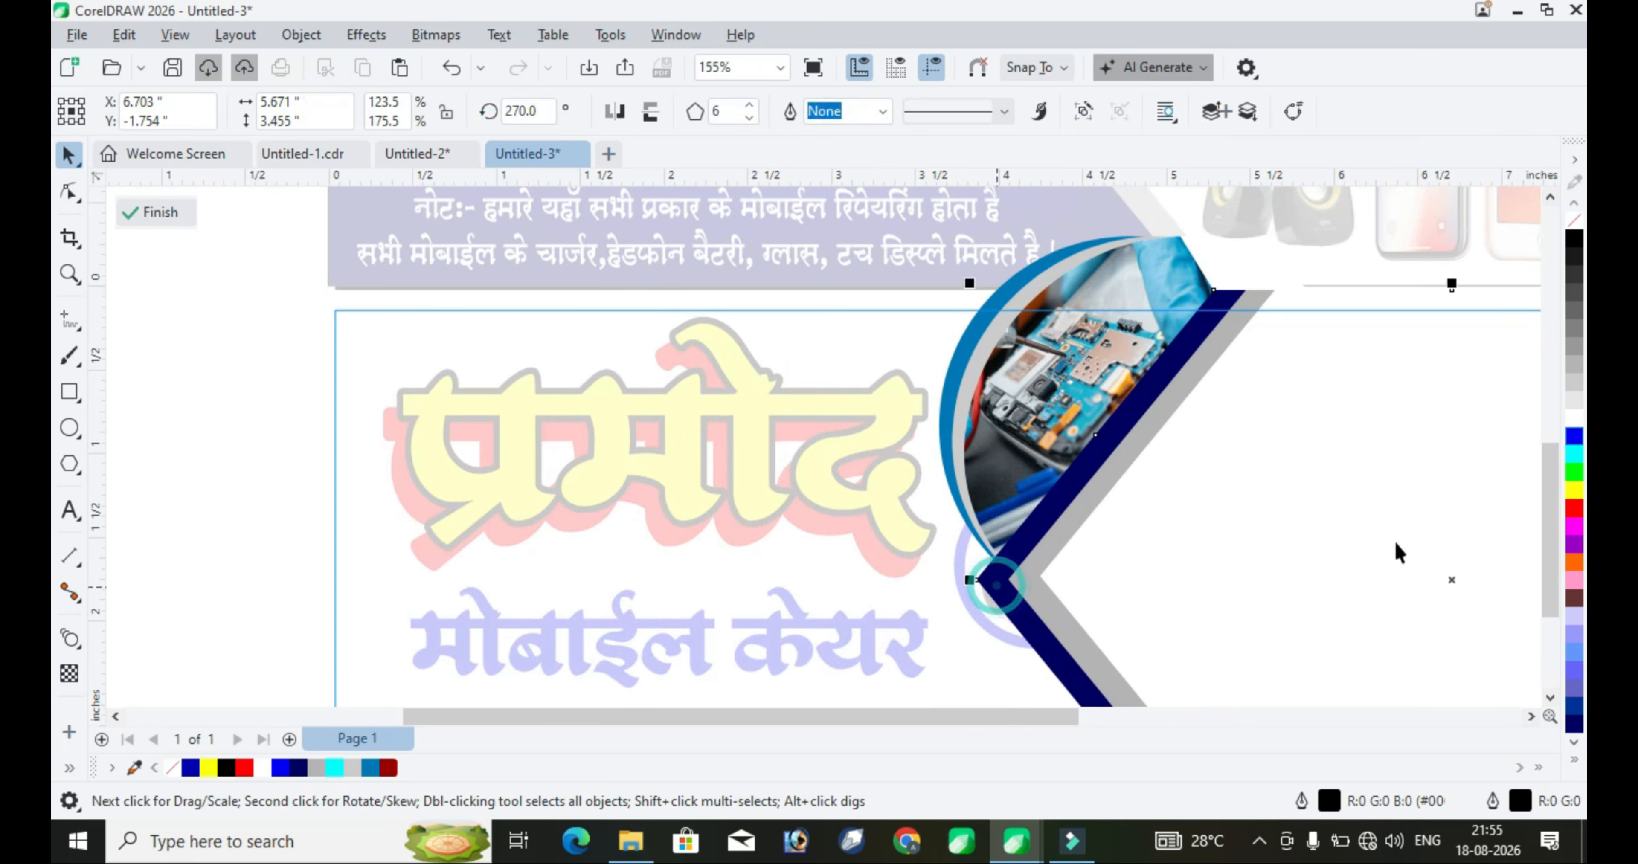
pyautogui.click(1576, 508)
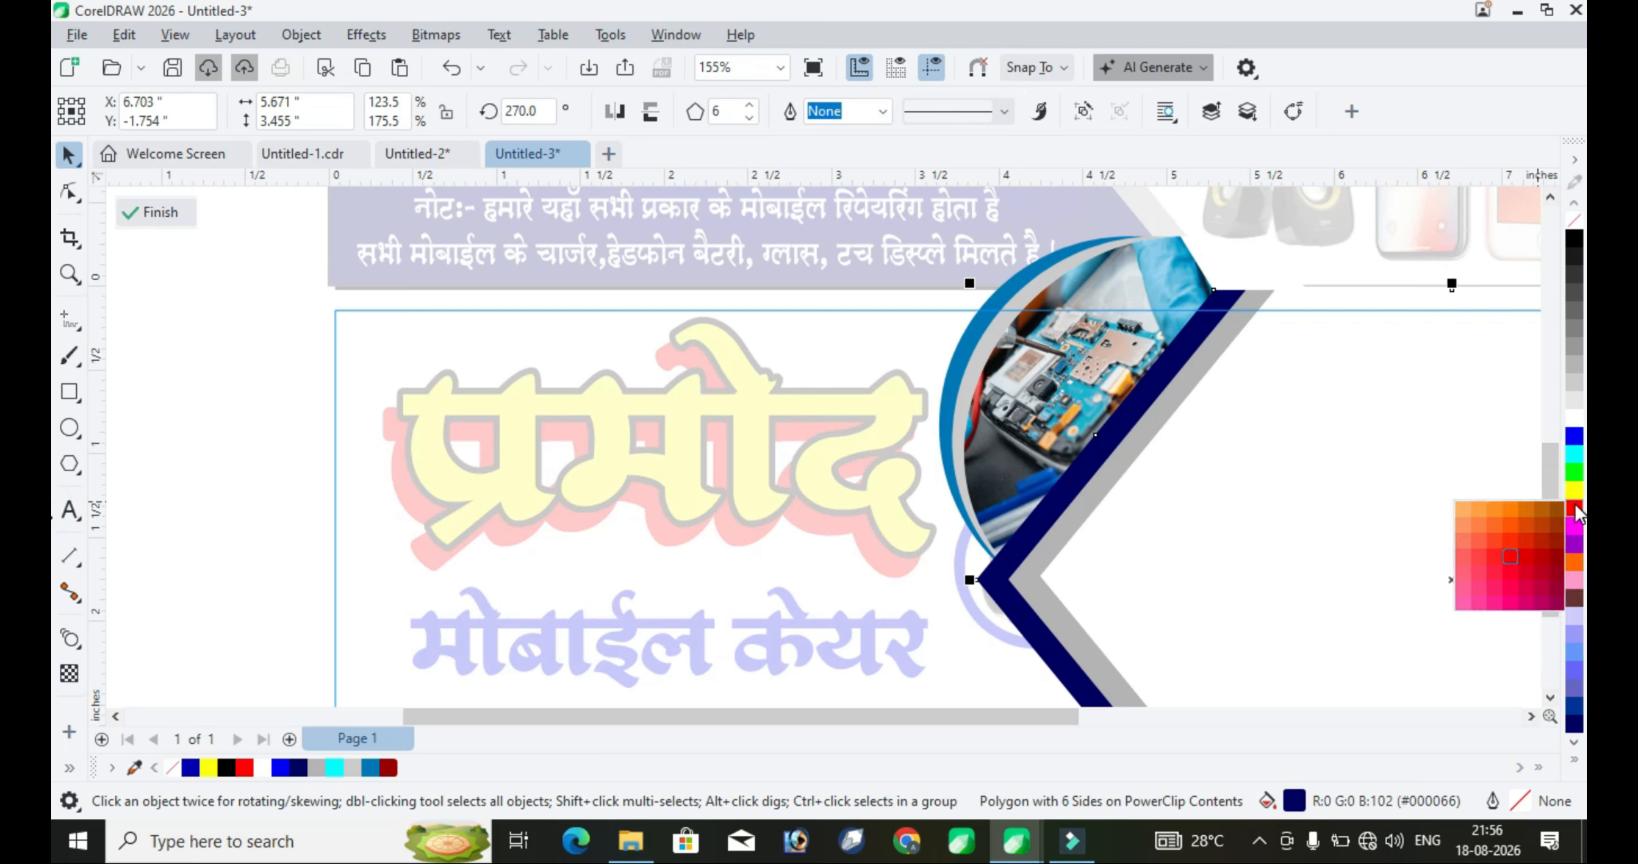
pyautogui.click(1549, 573)
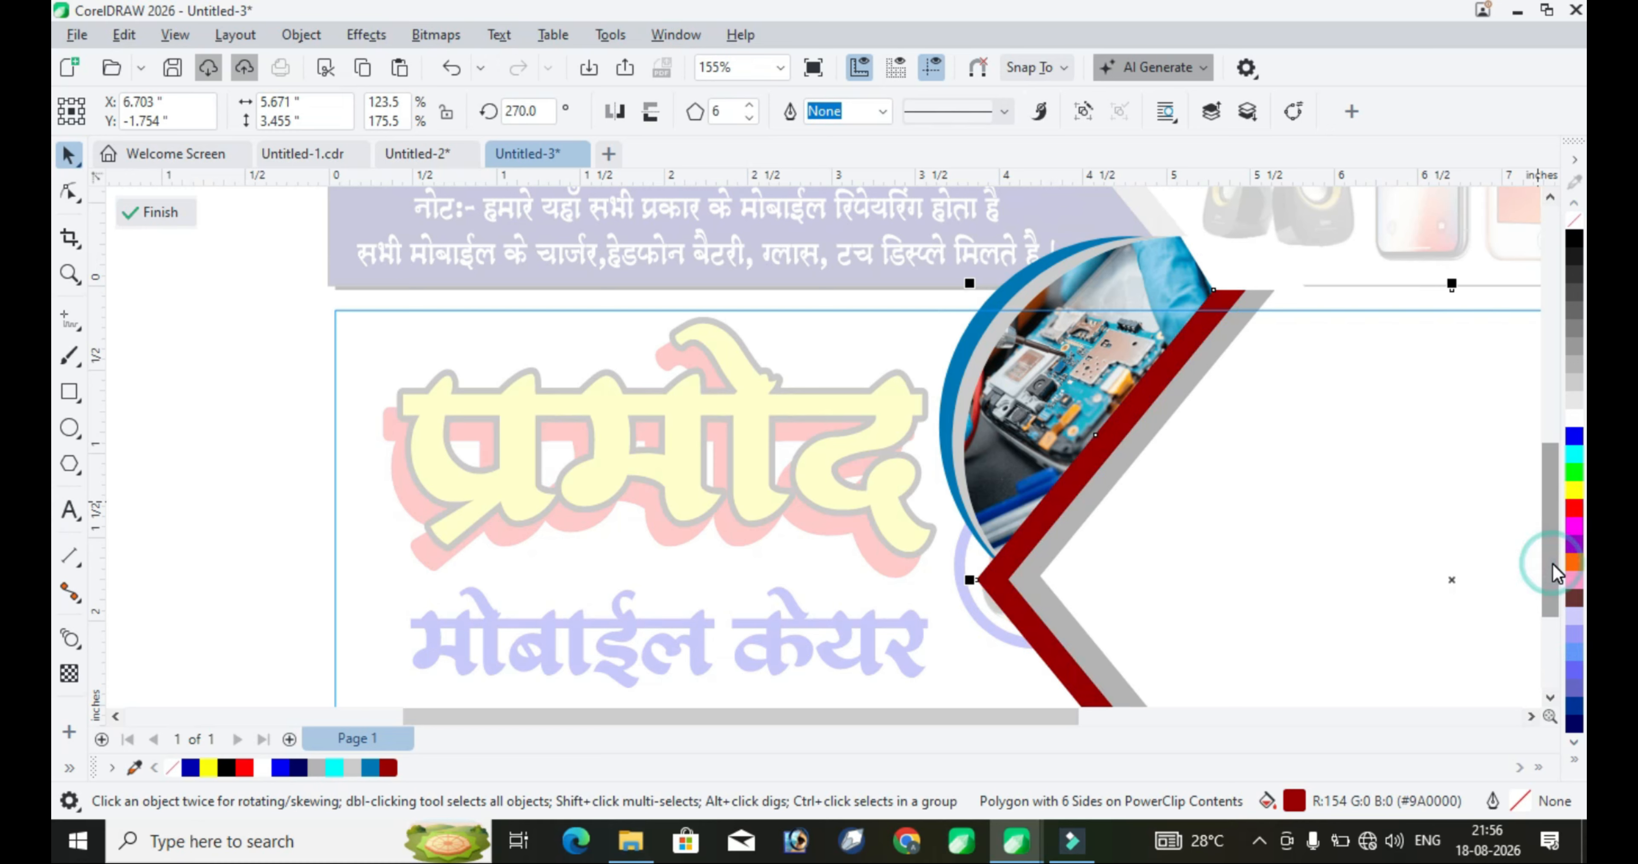
pyautogui.click(1108, 474)
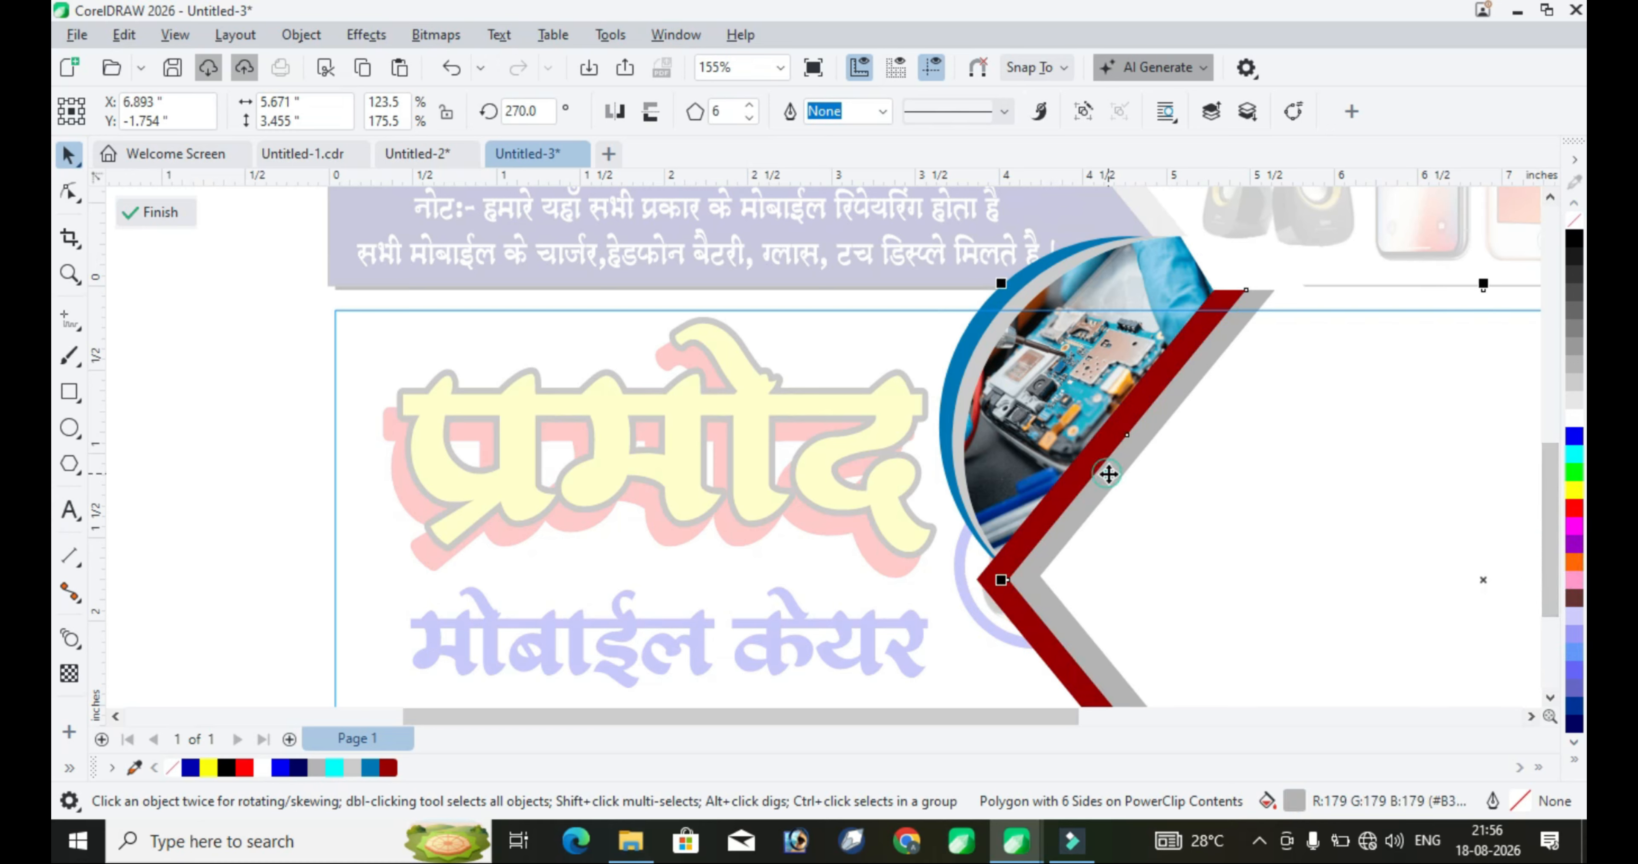
pyautogui.click(1574, 509)
# Fill the blue circle behind the circuit-board photo with dark red and the grey one with red (#FF0000), and finish the PowerClip edit
pyautogui.click(964, 336)
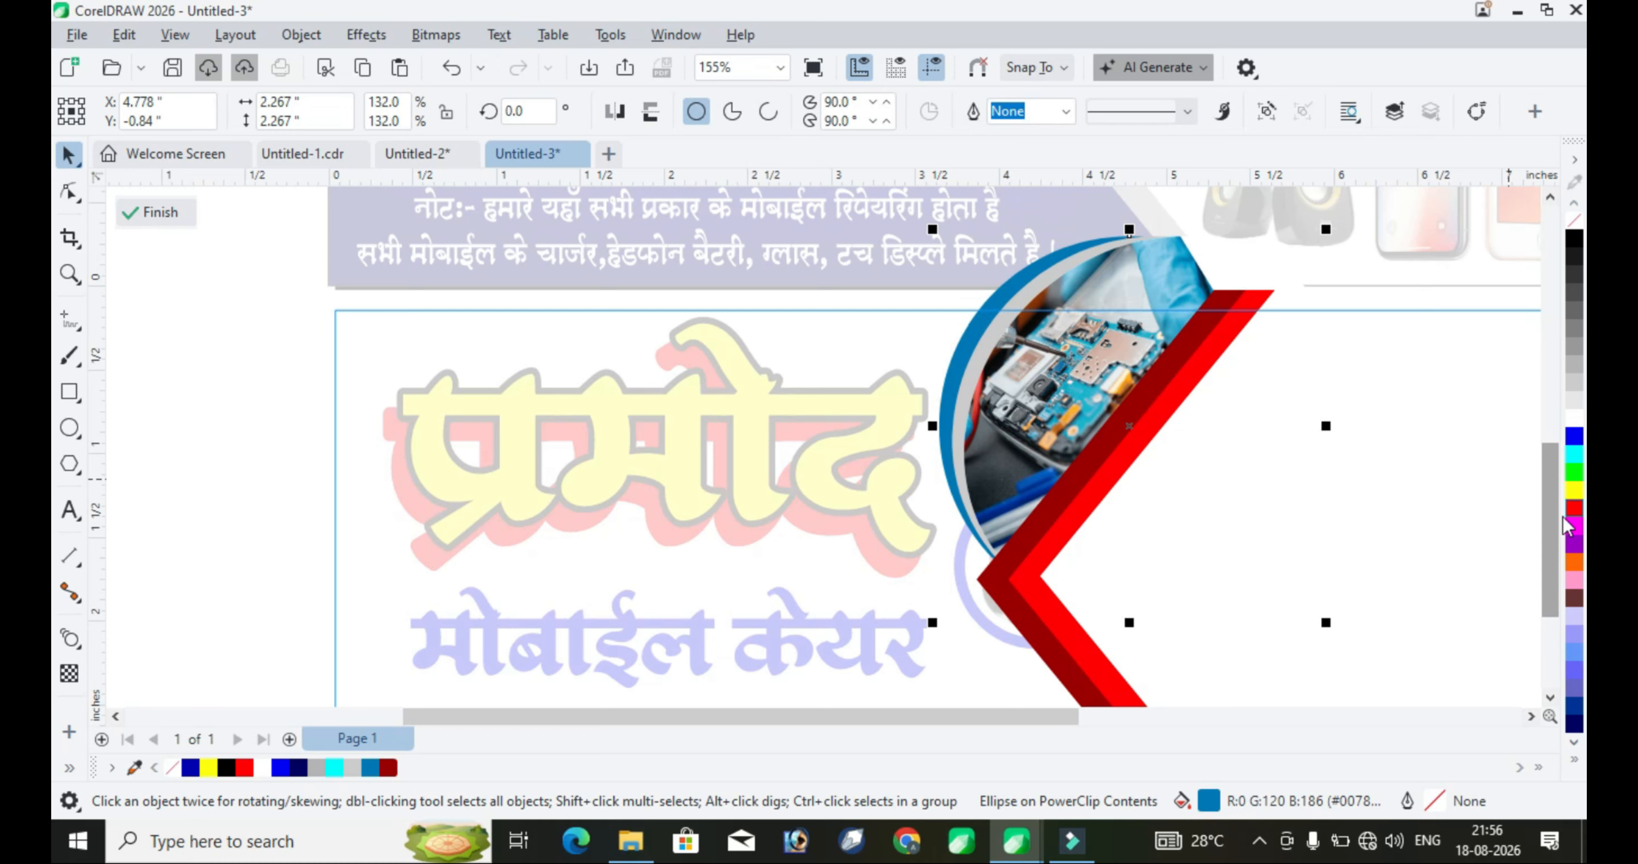
pyautogui.click(387, 767)
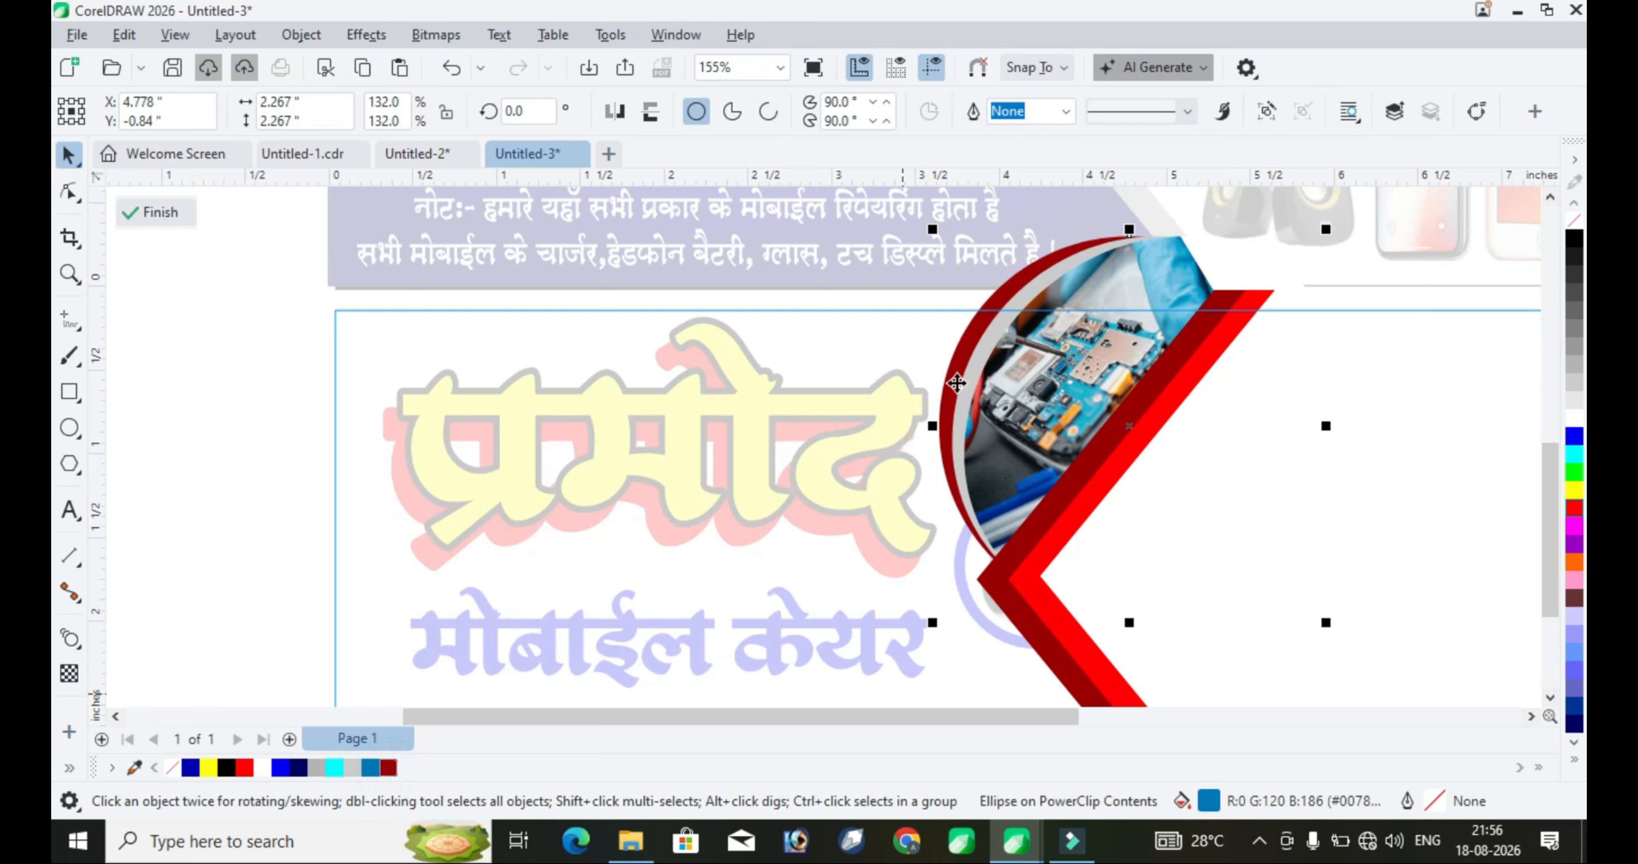
pyautogui.click(974, 371)
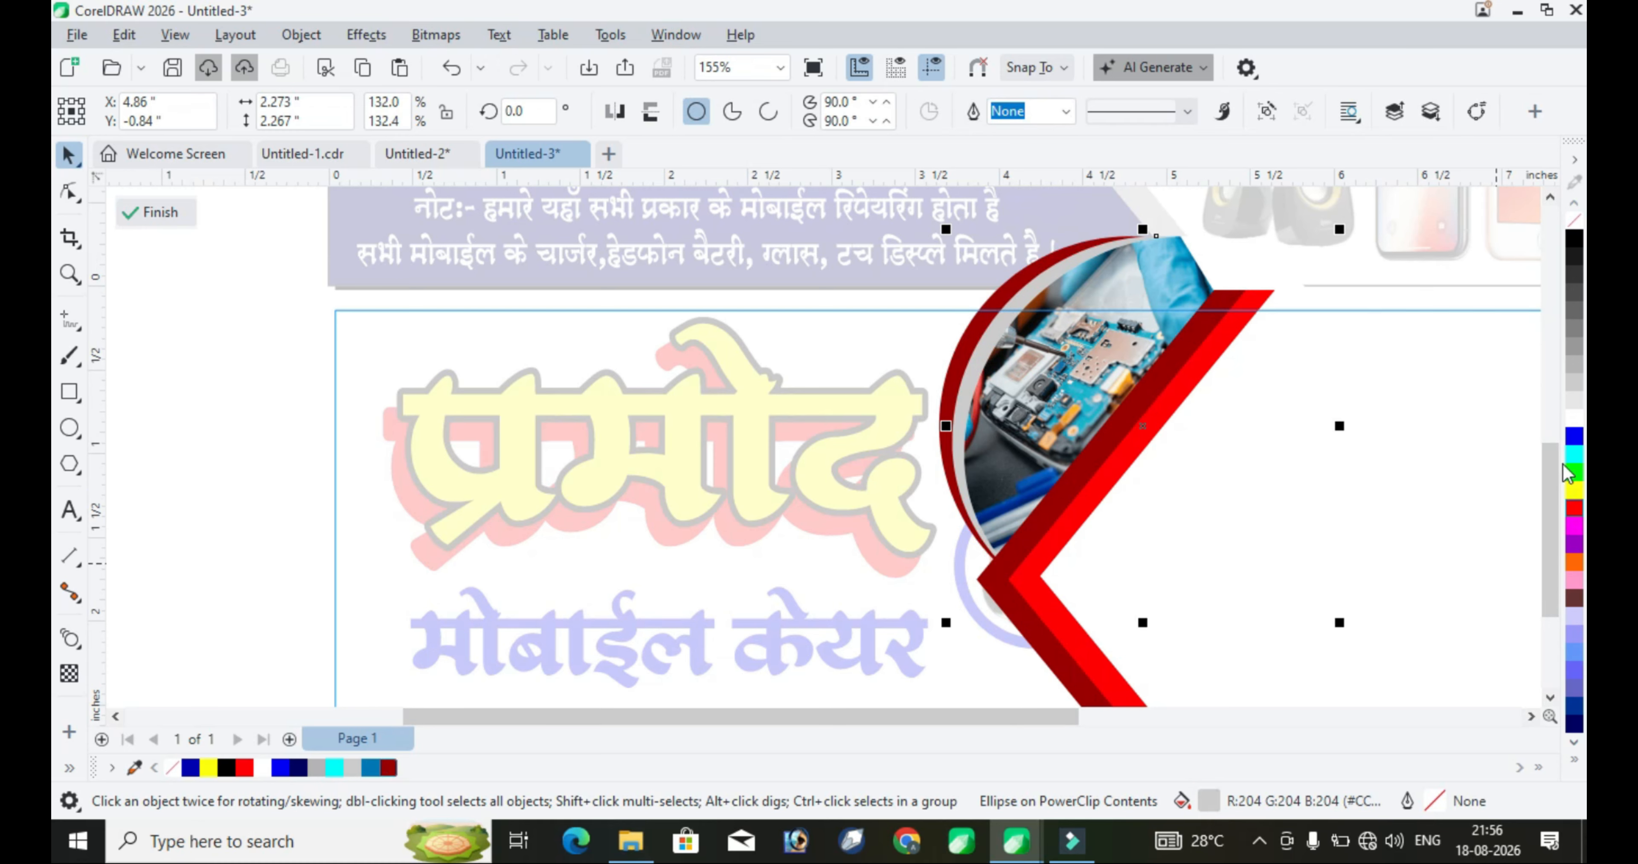
pyautogui.click(1573, 512)
pyautogui.scroll(-2, 1271, 467)
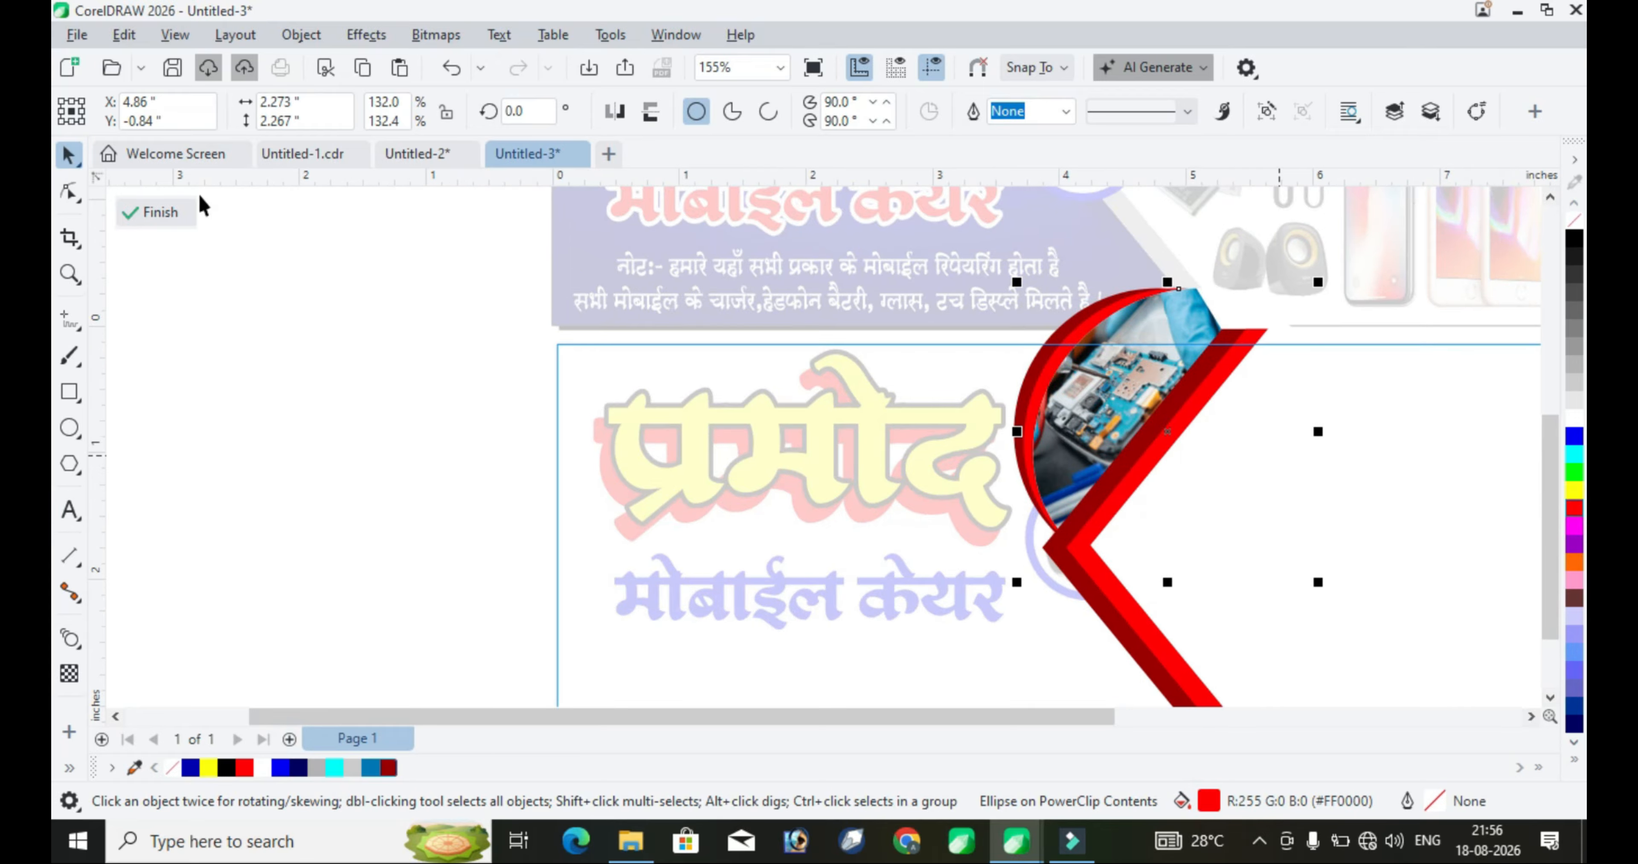
pyautogui.click(153, 213)
pyautogui.click(314, 380)
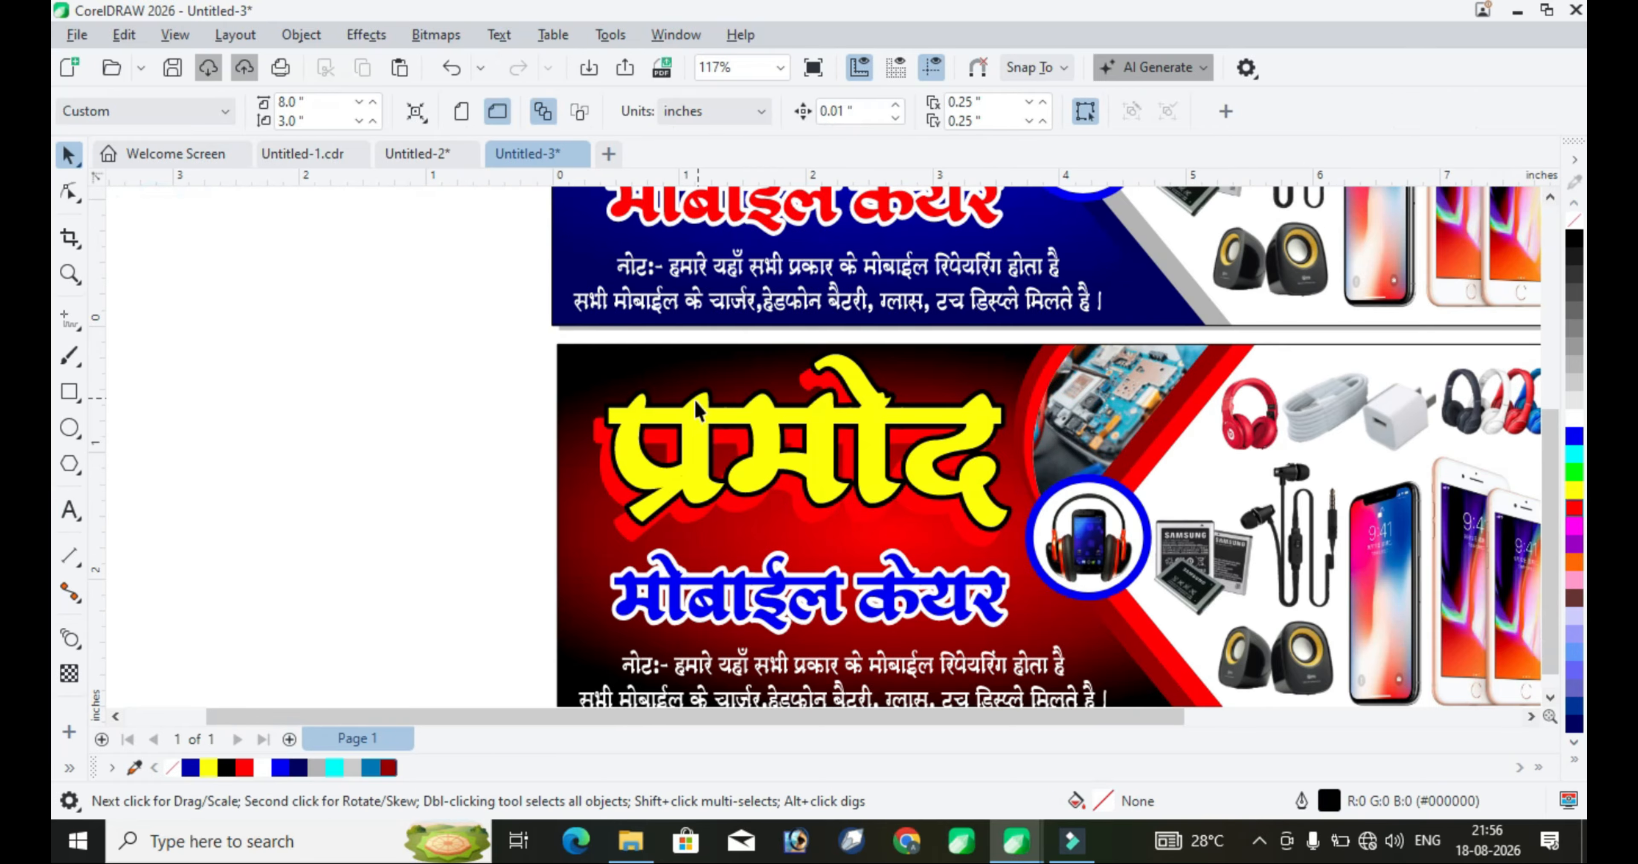
# Recolour the blue circle around the lower banner's headphone-and-phone picture red (#FF0000)
pyautogui.scroll(-1, 586, 415)
pyautogui.scroll(2, 1052, 505)
pyautogui.click(1018, 463)
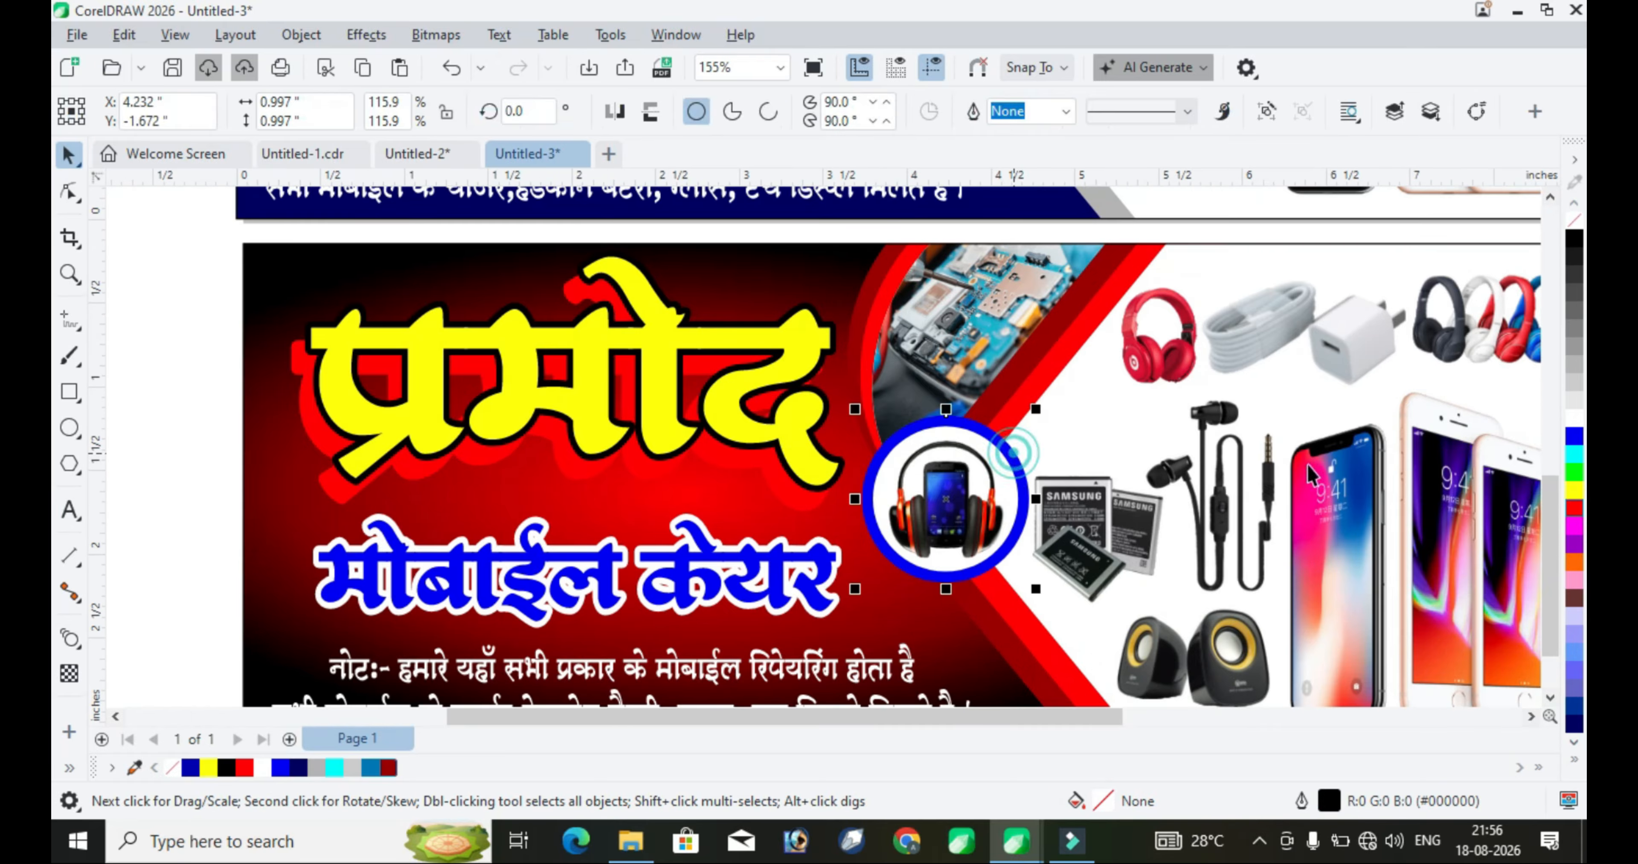
pyautogui.click(1573, 517)
pyautogui.scroll(-3, 1528, 360)
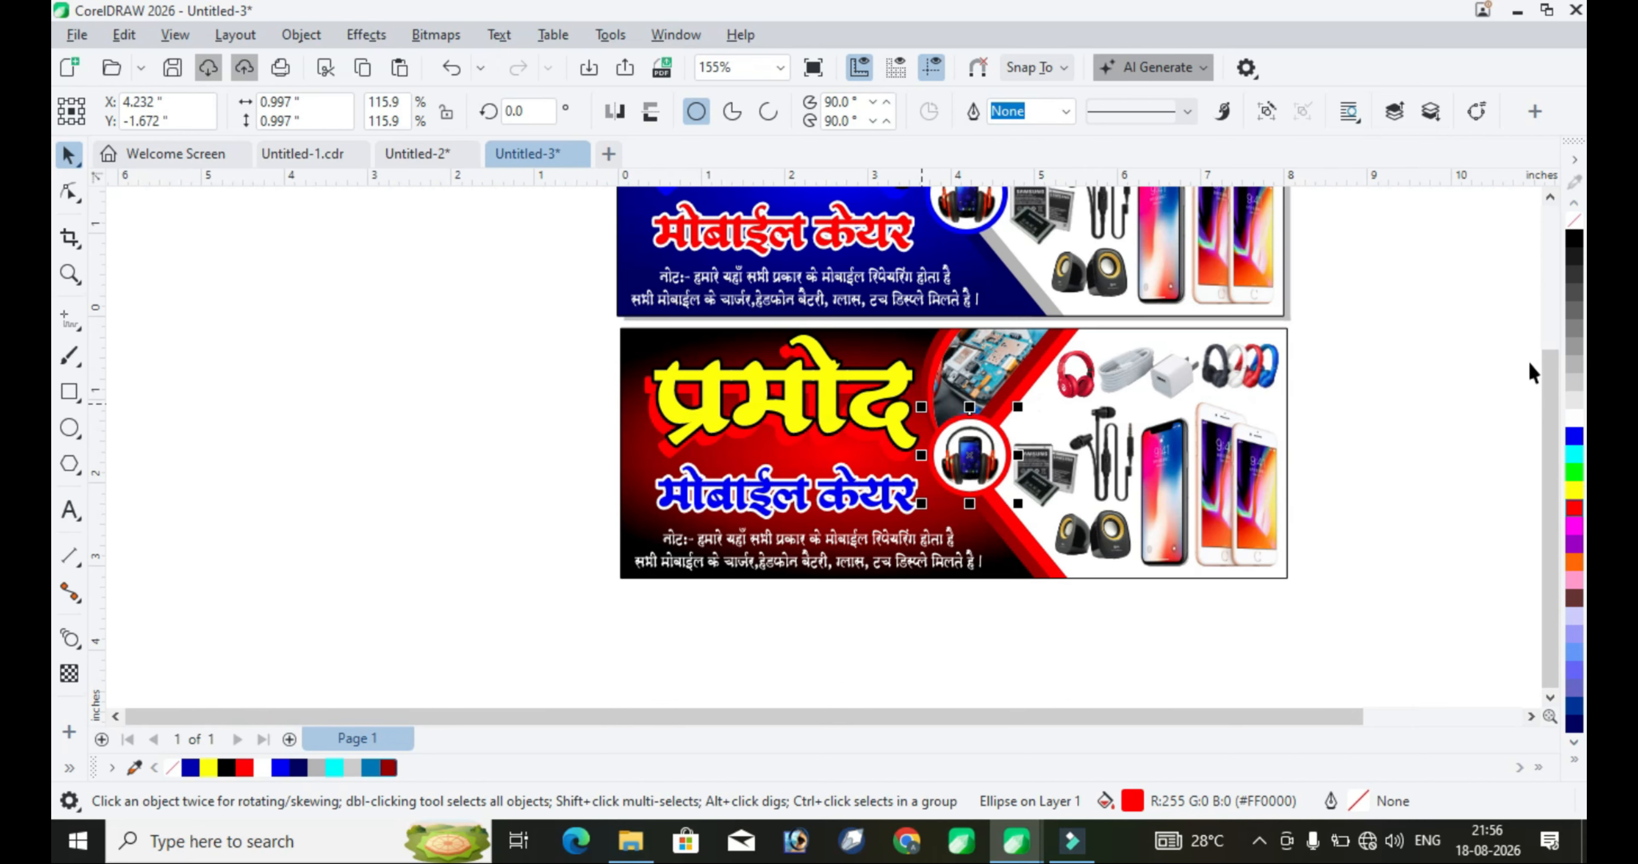
pyautogui.click(1425, 338)
# Blend the main heading with its offset shadow copy on both the blue and the red banner
pyautogui.scroll(-1, 1184, 493)
pyautogui.press('F4')
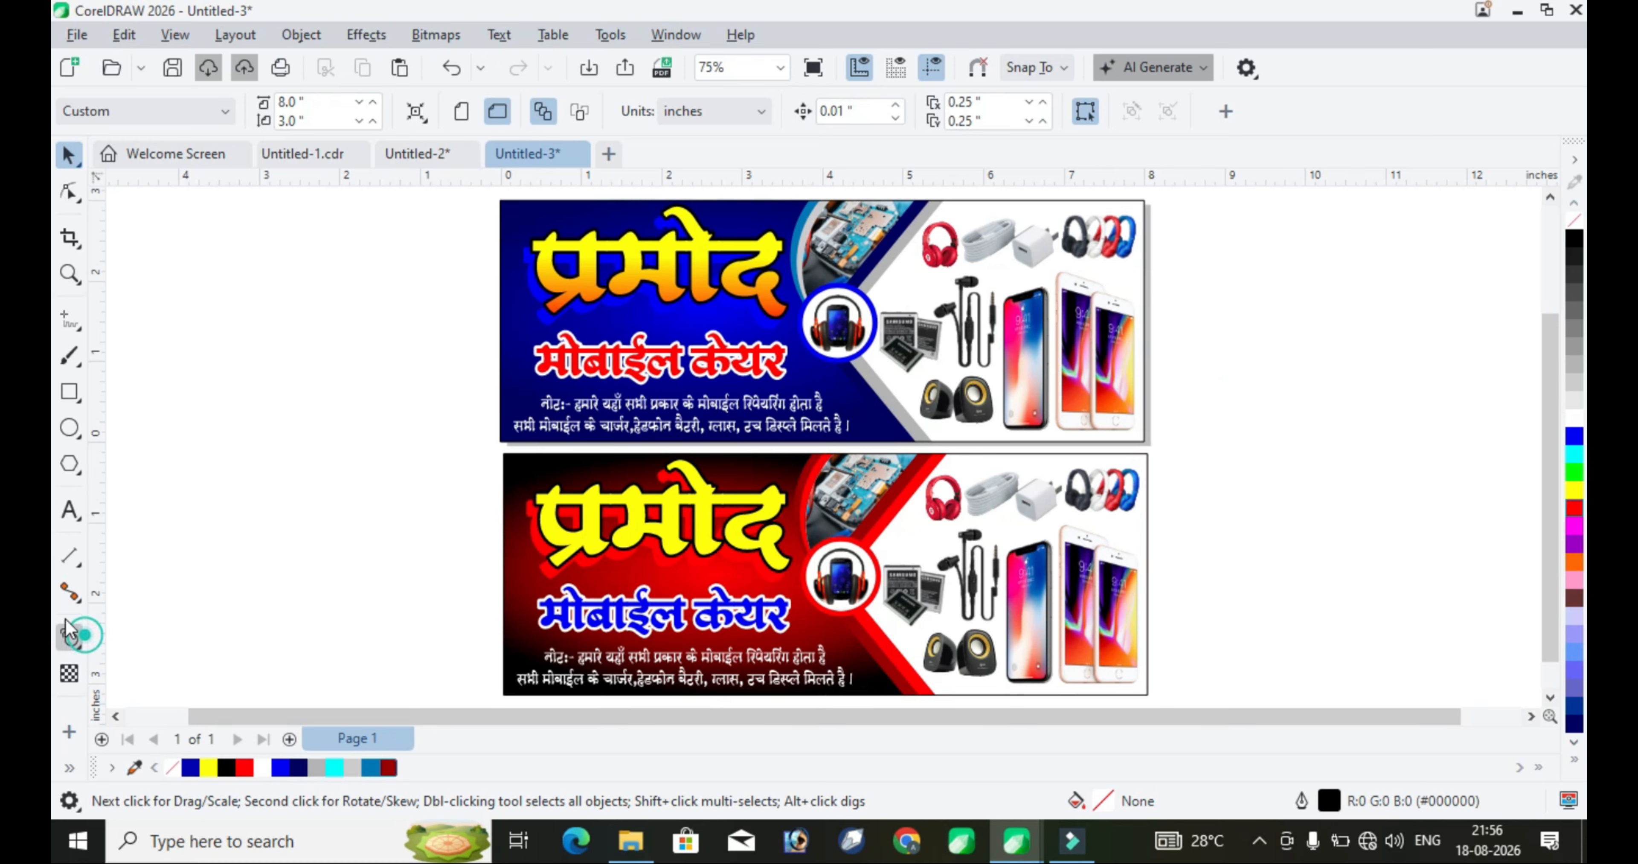
pyautogui.click(70, 638)
pyautogui.moveTo(544, 316); pyautogui.dragTo(639, 256)
pyautogui.moveTo(607, 571); pyautogui.dragTo(644, 514)
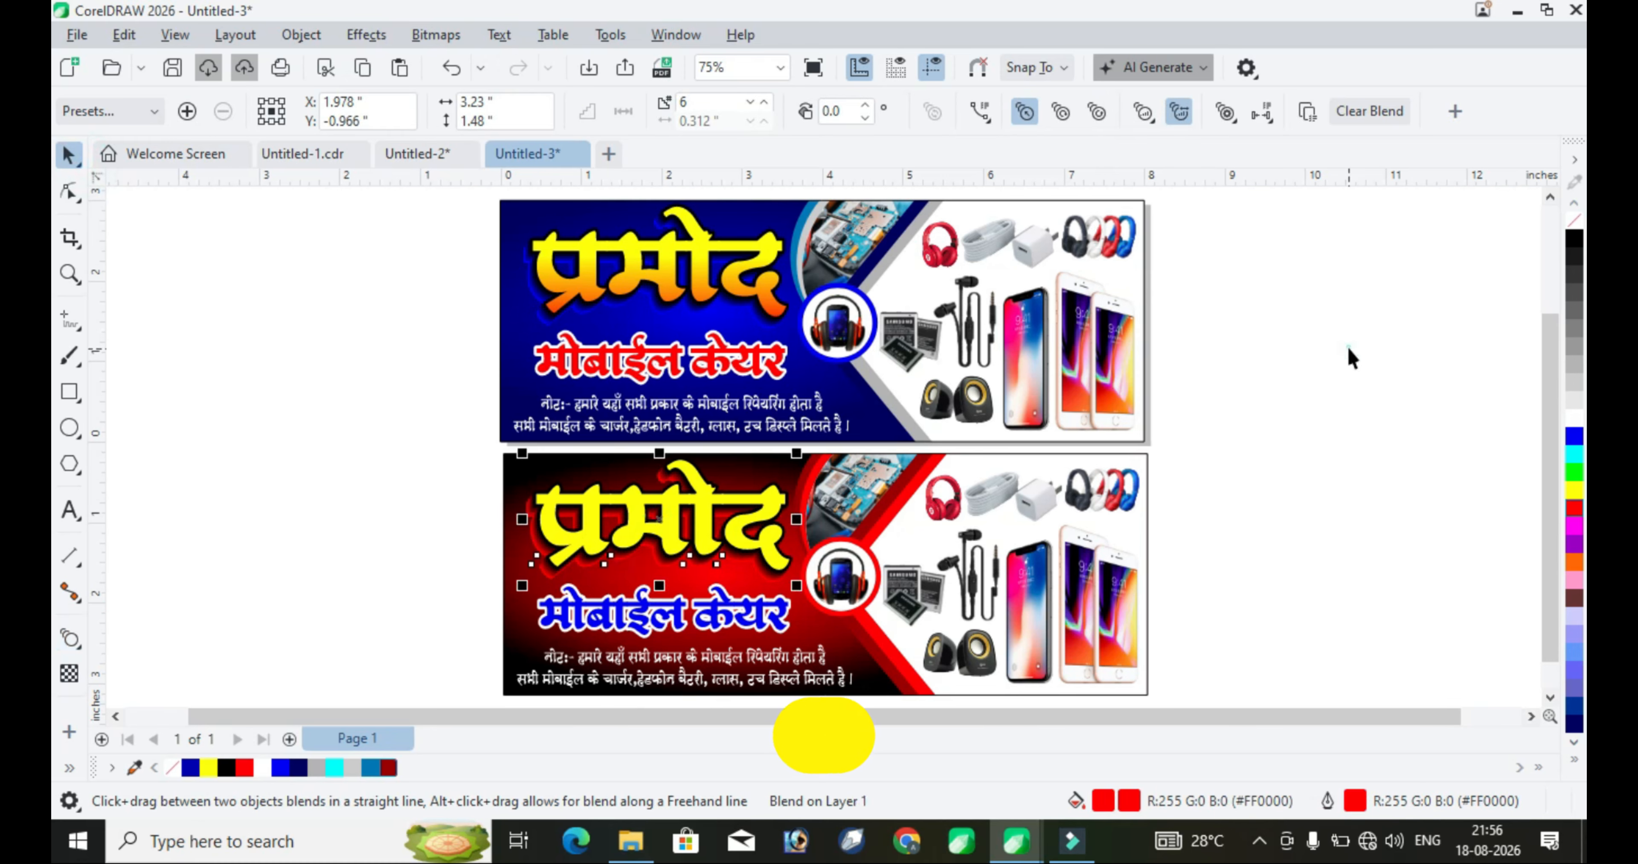
pyautogui.press('space')
pyautogui.click(1348, 348)
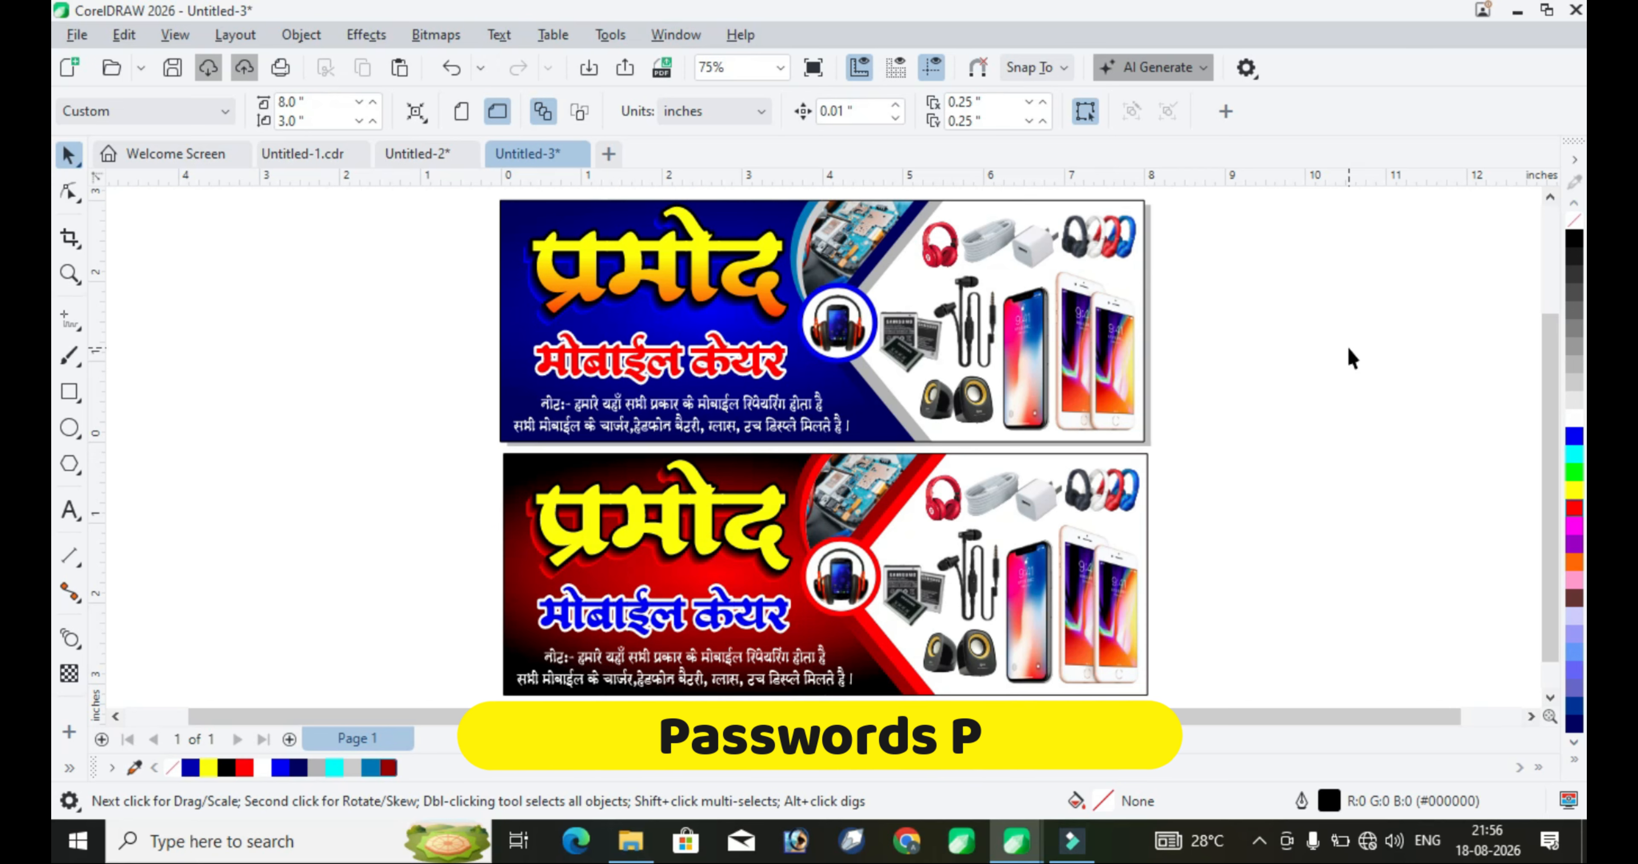